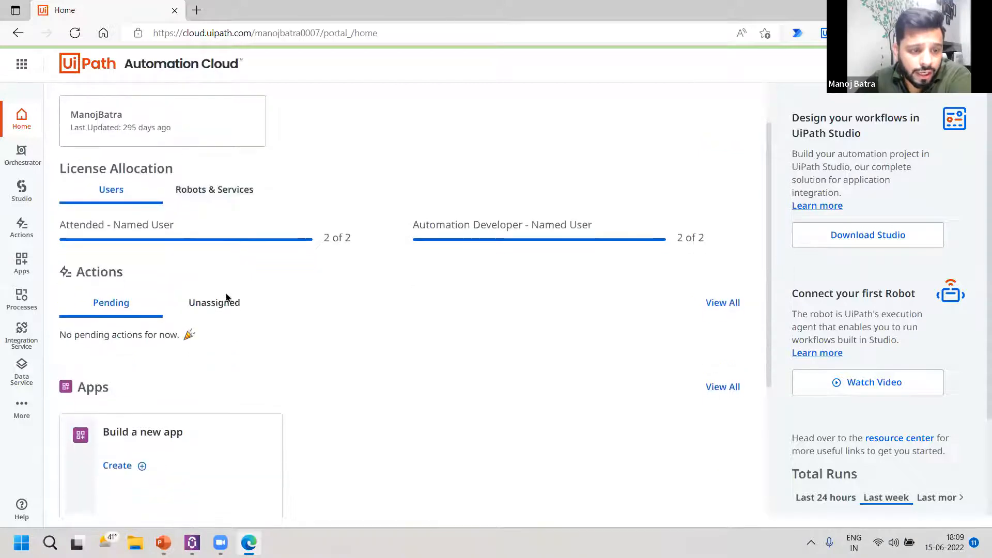
# Open the Licenses page in Administration and review the Robots & Services allocation, then the Users allocation.
pyautogui.click(24, 410)
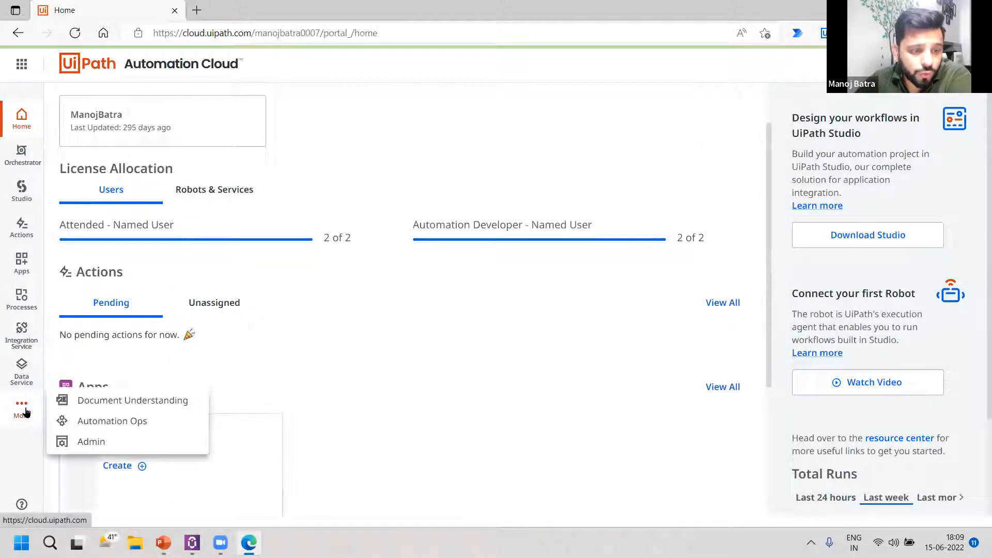
pyautogui.click(95, 442)
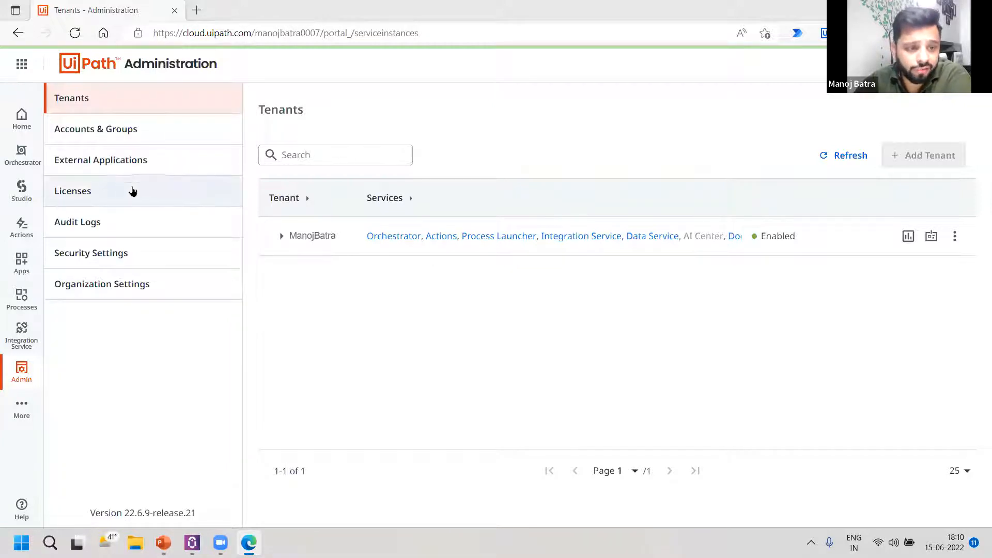
pyautogui.click(163, 201)
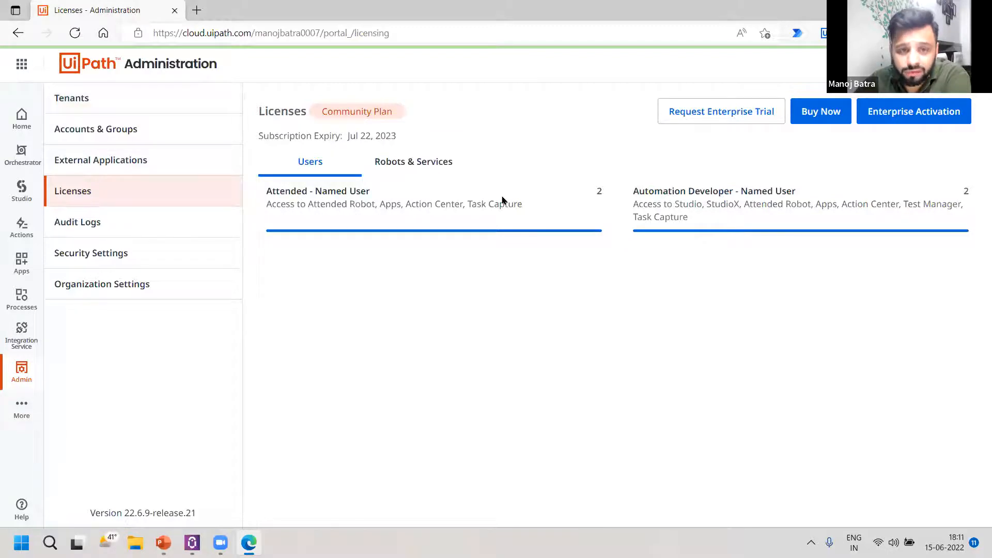
pyautogui.click(386, 171)
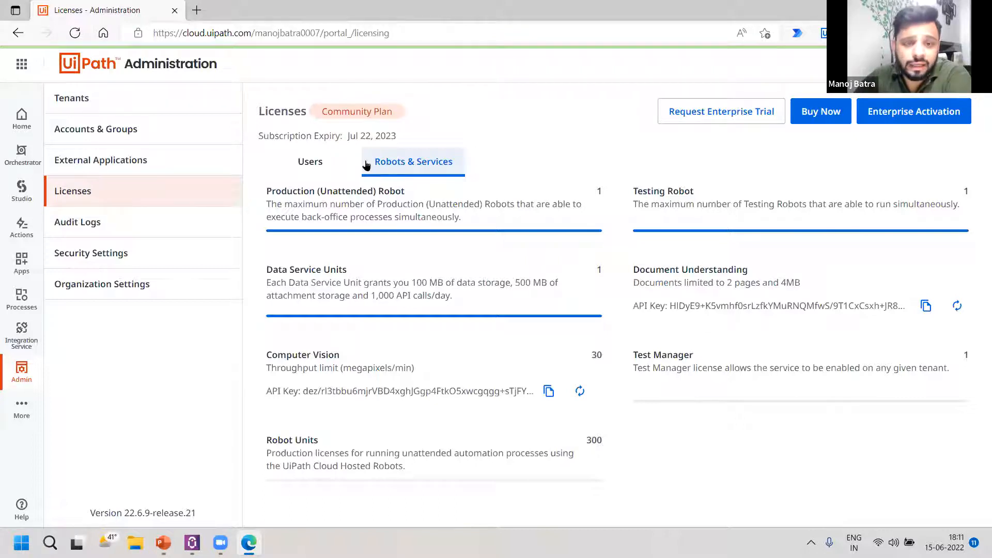
pyautogui.click(311, 162)
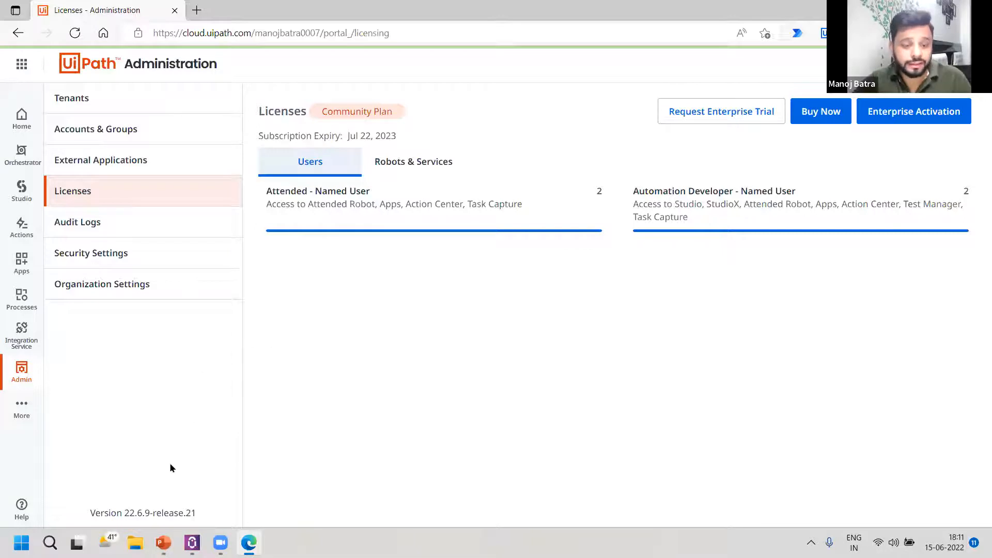
# Switch to the Day13_RpaProgram.pptx presentation in PowerPoint, then bring up the Orchestrator Settings in UiPath Assistant's Preferences.
pyautogui.click(163, 543)
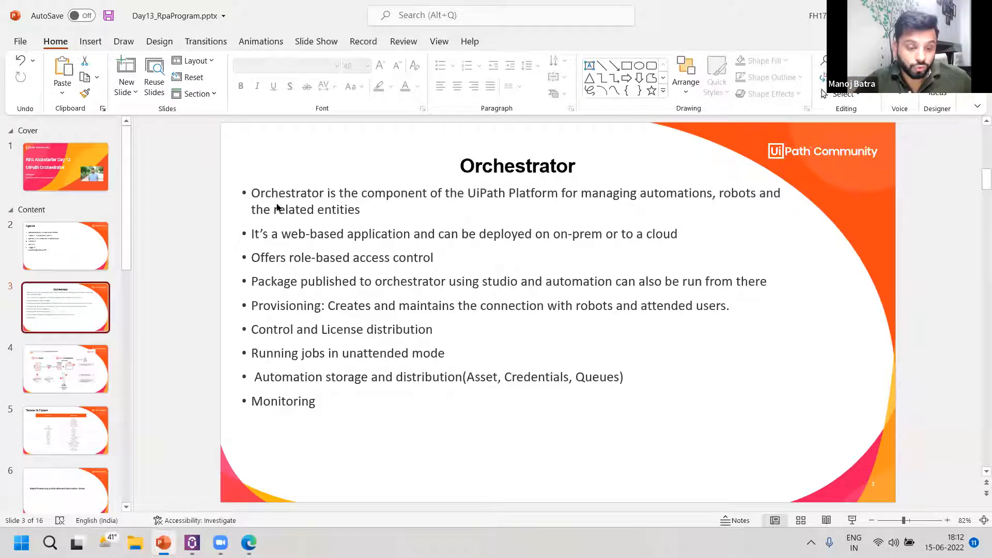
pyautogui.click(192, 542)
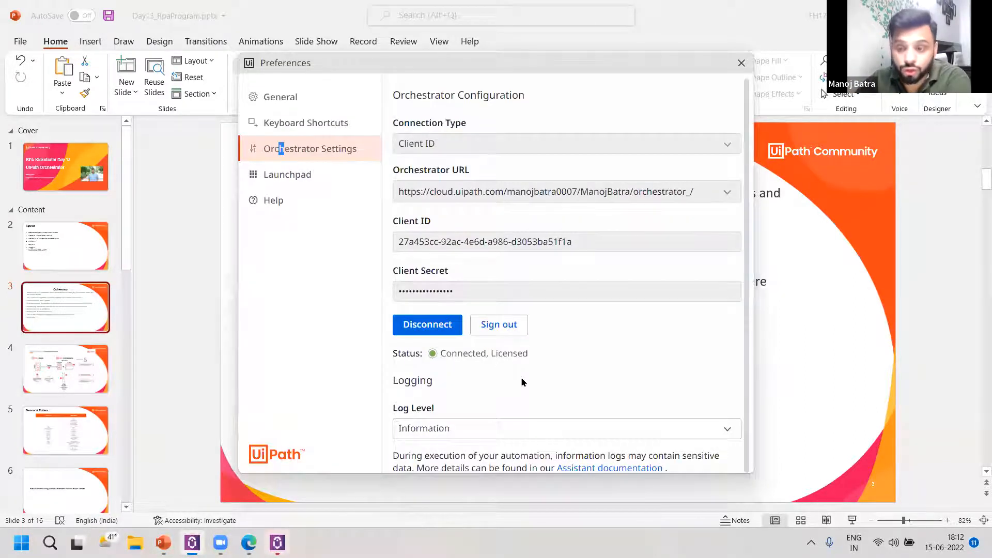
# Return to the PowerPoint presentation and show slide 4, Core Components: Unattended Robots.
pyautogui.click(186, 274)
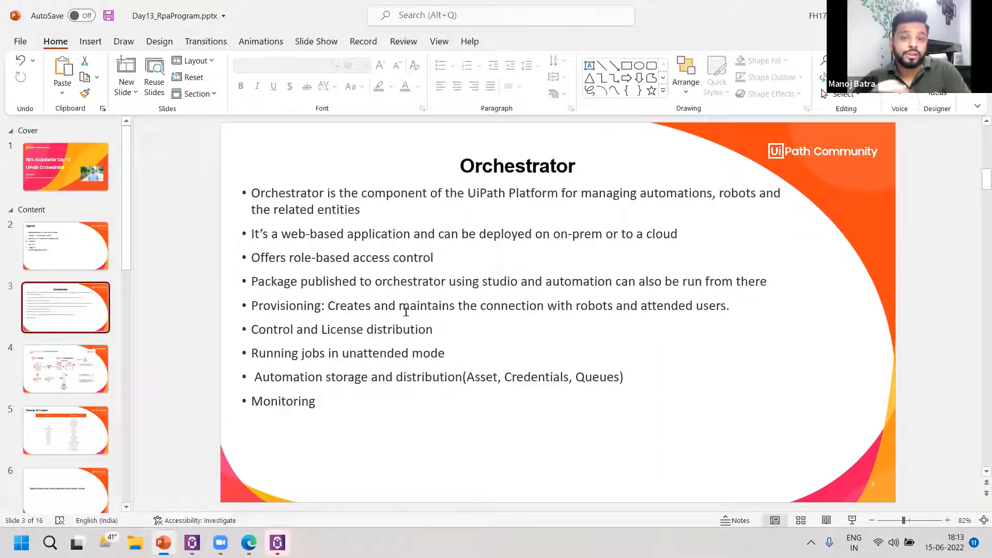
pyautogui.click(58, 371)
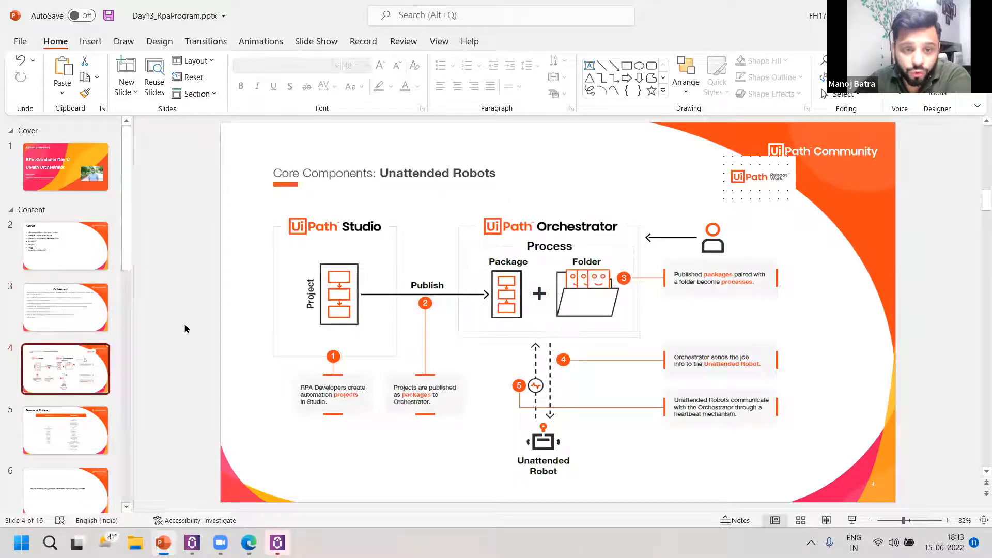
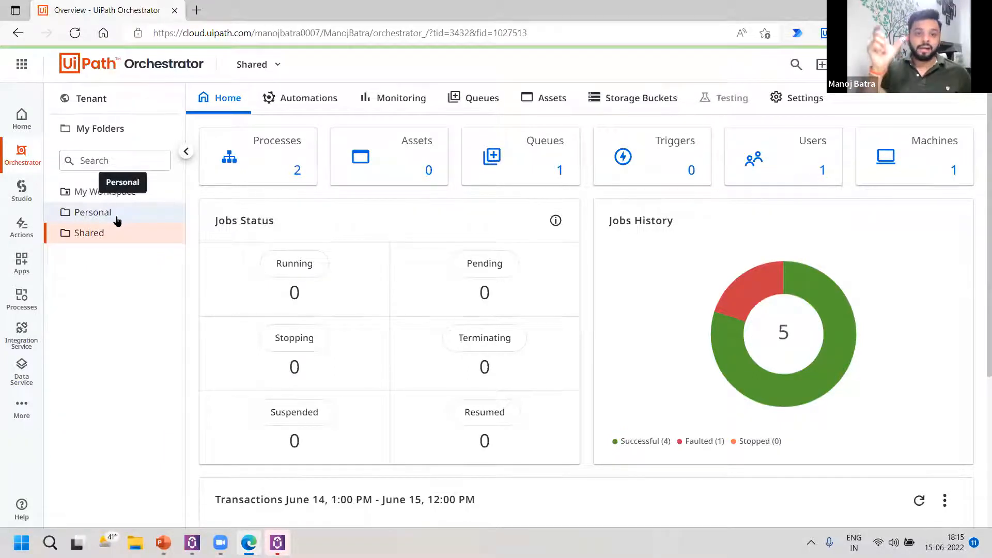
# Compare the Home overviews of the Personal and Shared folders, finishing on the Shared folder.
pyautogui.click(106, 230)
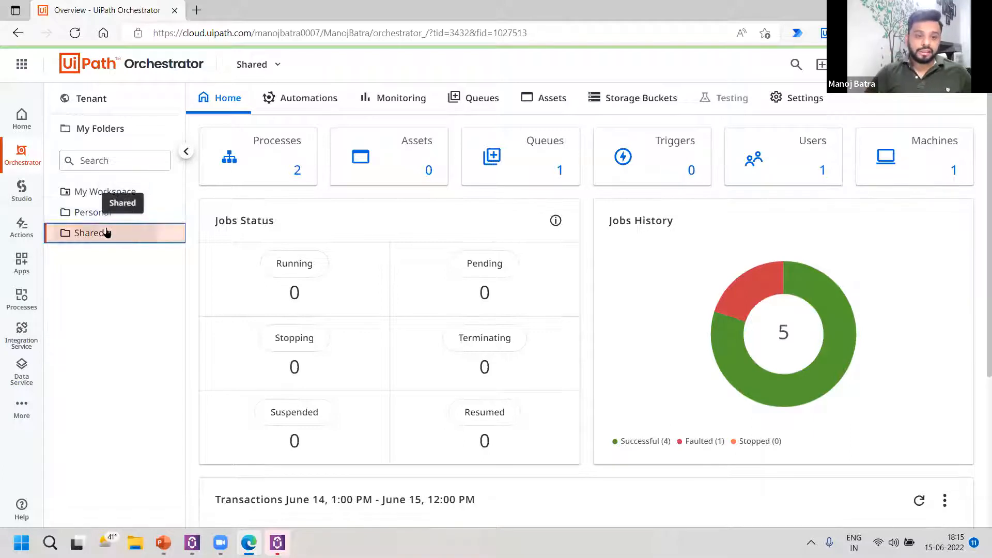
pyautogui.click(109, 215)
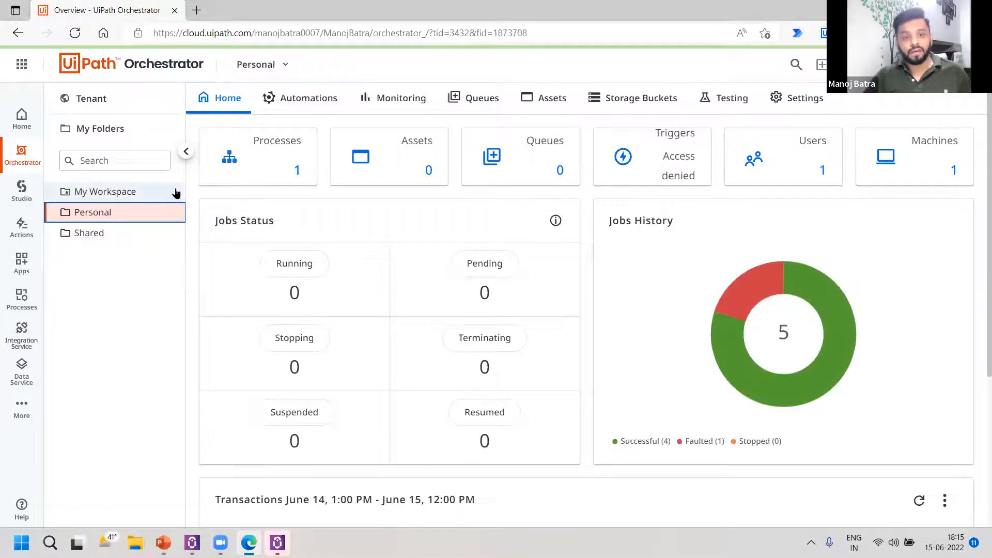
pyautogui.click(117, 230)
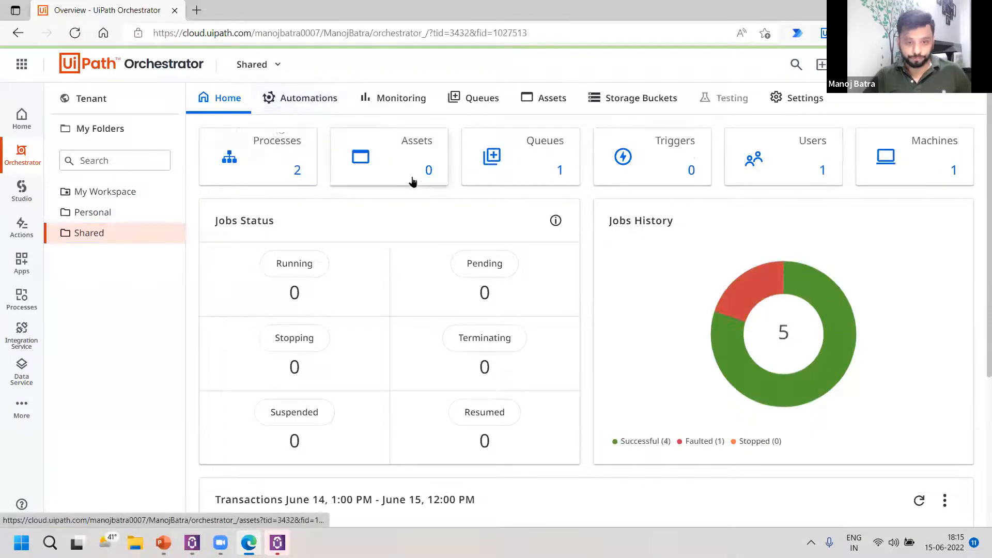
pyautogui.click(116, 212)
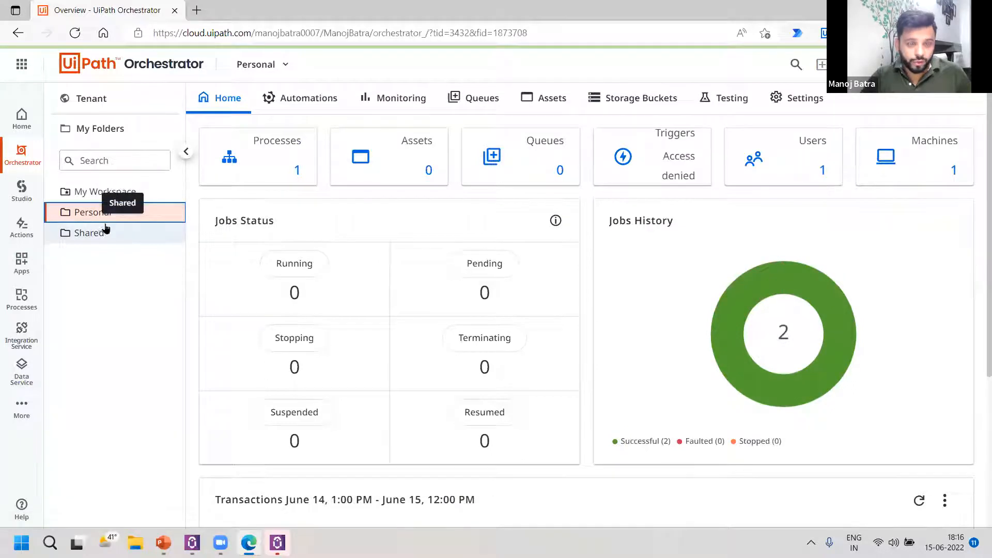
pyautogui.click(135, 237)
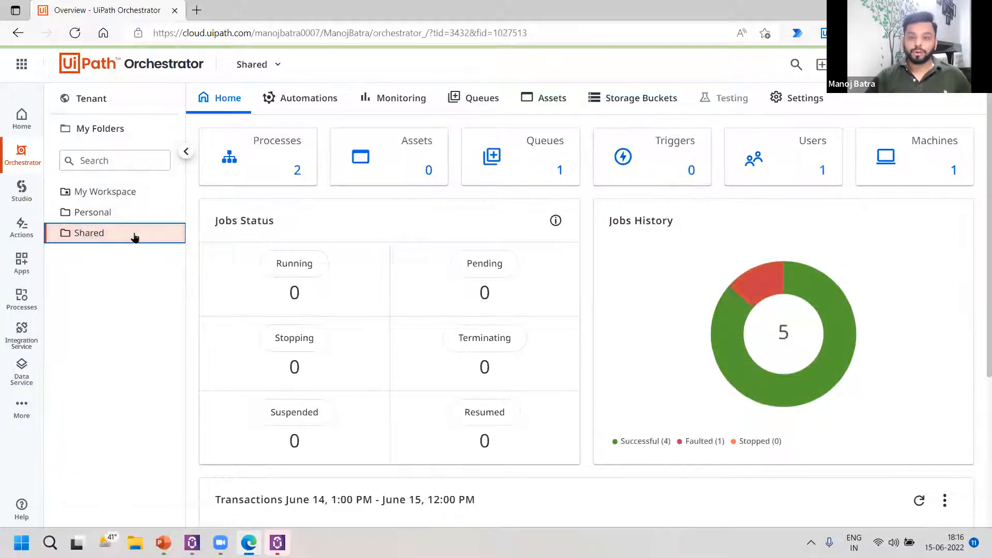
pyautogui.click(132, 214)
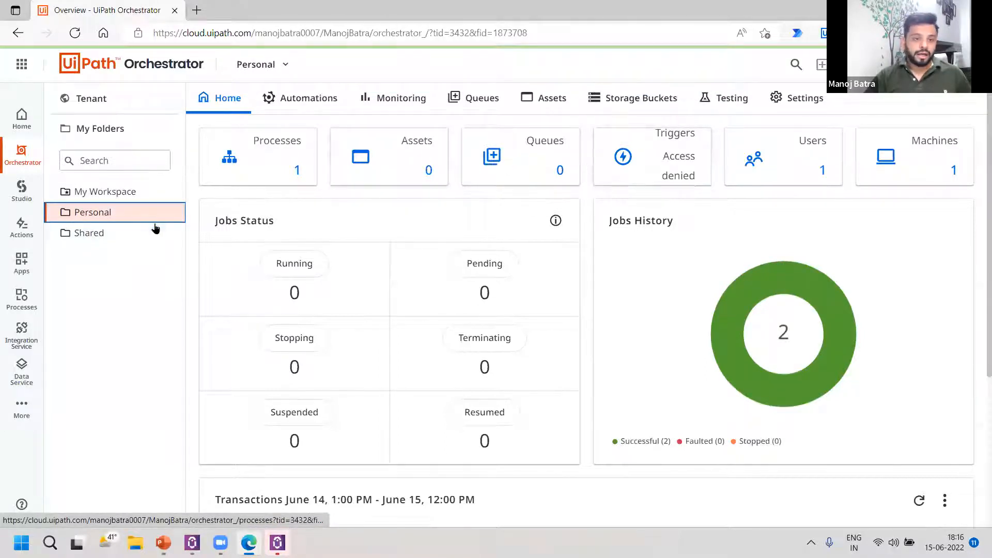
pyautogui.click(129, 239)
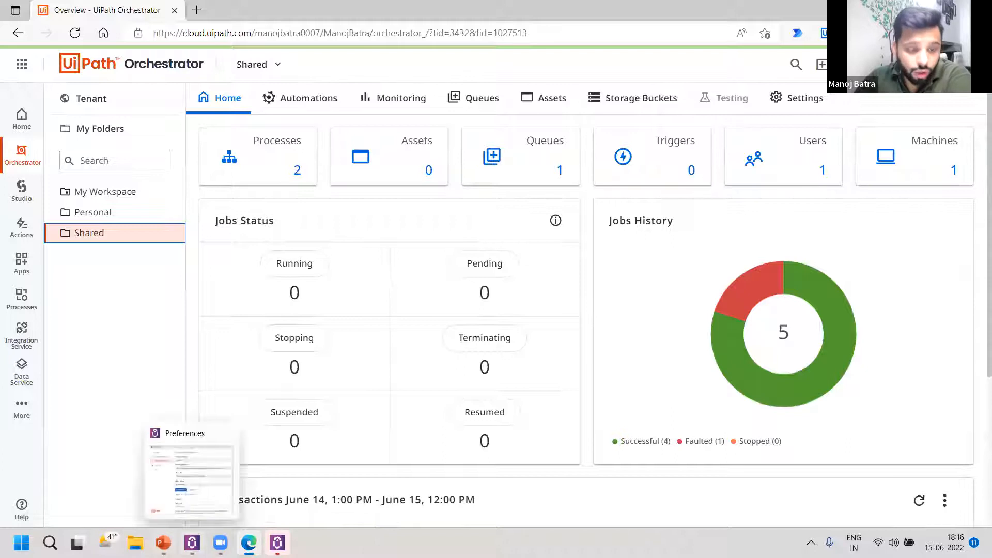
# Revisit the Unattended Robots slide in PowerPoint, then return to Orchestrator in Edge and show the tenant-level packages.
pyautogui.click(163, 543)
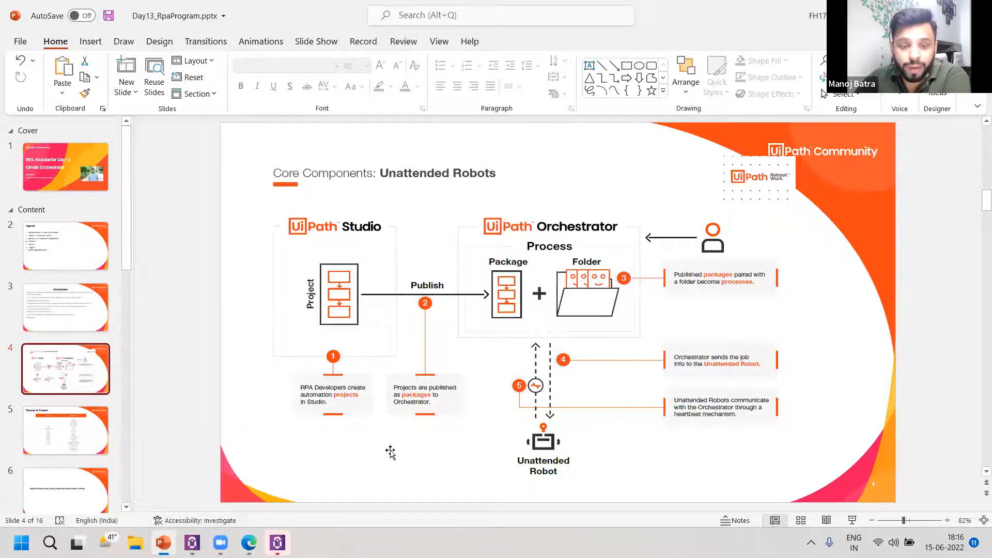
pyautogui.moveTo(248, 543)
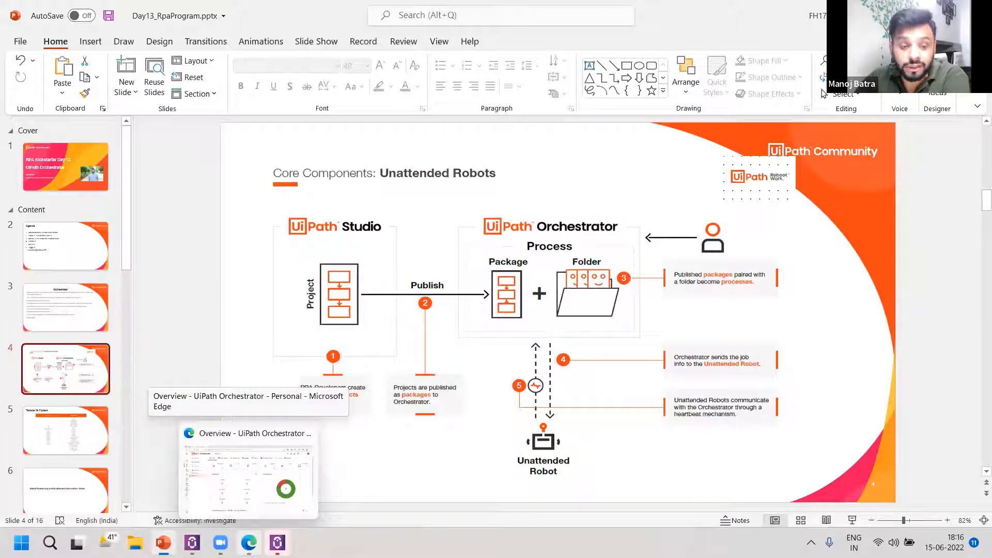
pyautogui.click(248, 465)
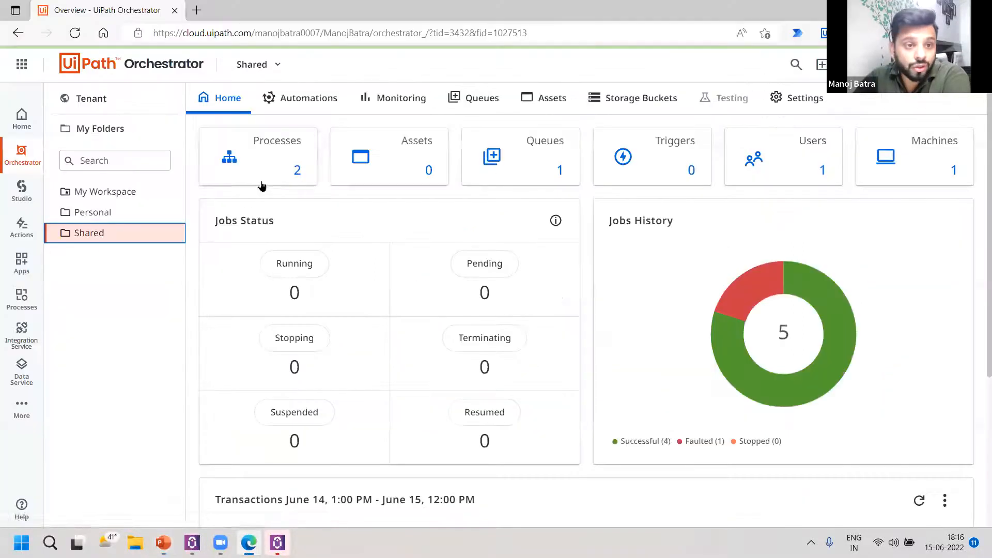
pyautogui.click(118, 108)
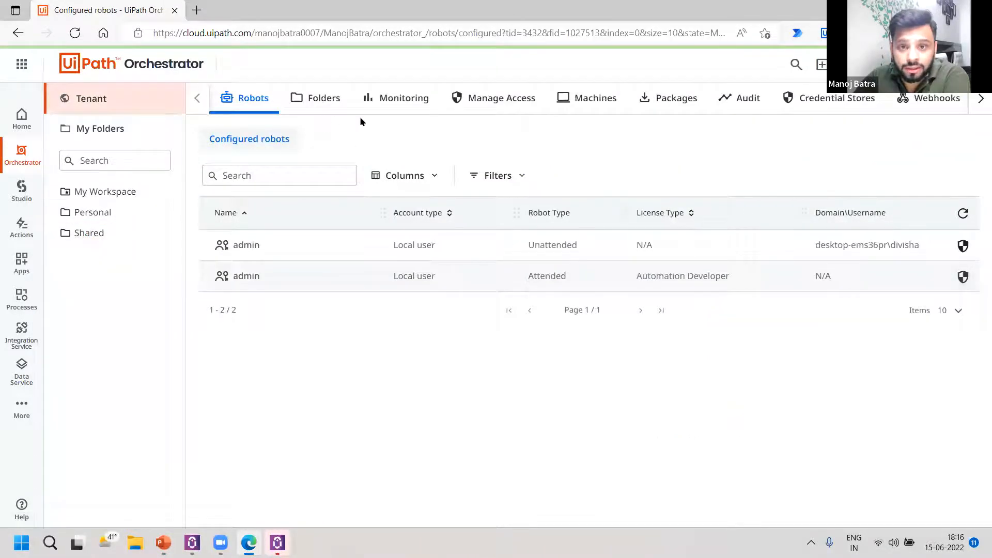
pyautogui.click(659, 108)
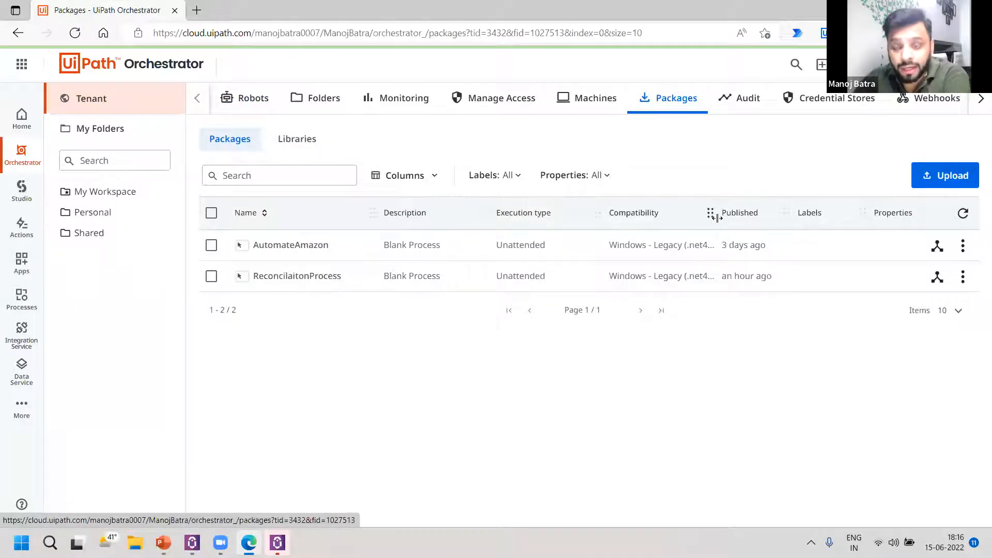
# Show the Shared folder's overview, then go to the Personal folder and list its processes.
pyautogui.click(75, 238)
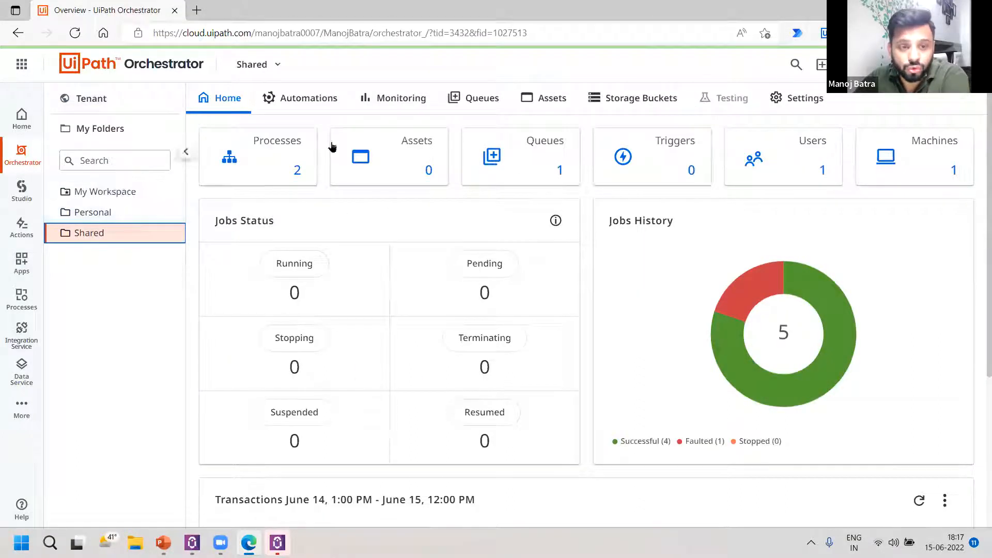
pyautogui.click(132, 213)
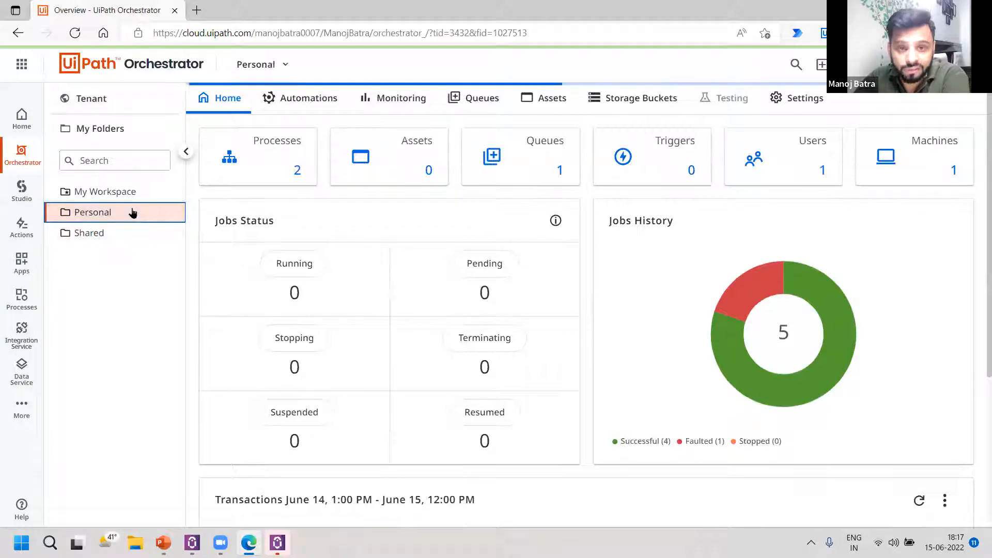
pyautogui.click(291, 166)
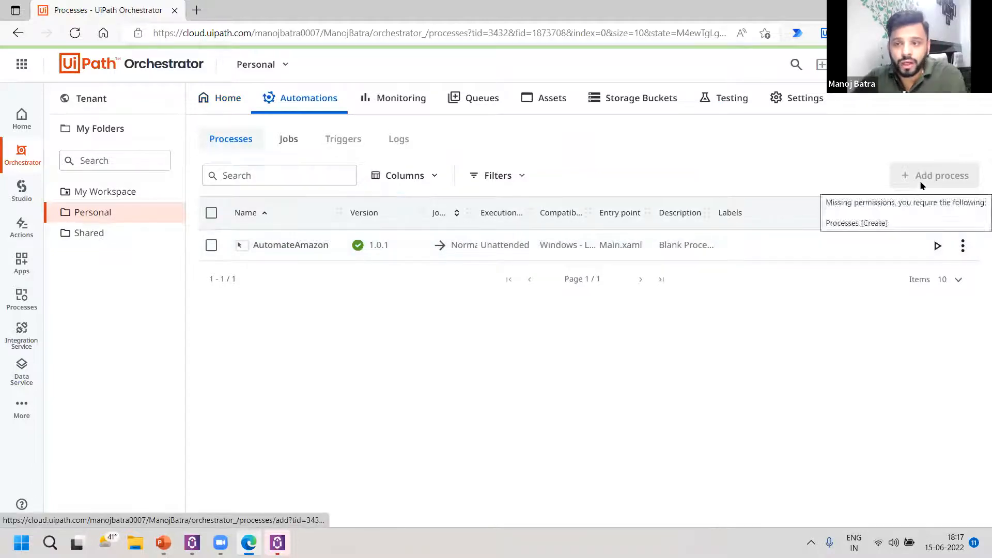
# Start adding a process in the Shared folder and display the selectable package sources.
pyautogui.click(86, 240)
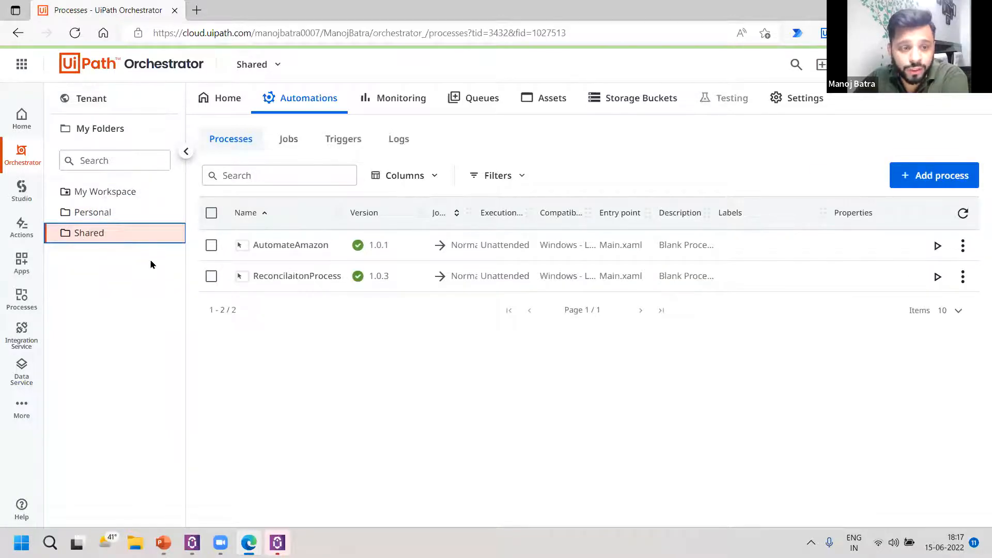
pyautogui.click(921, 181)
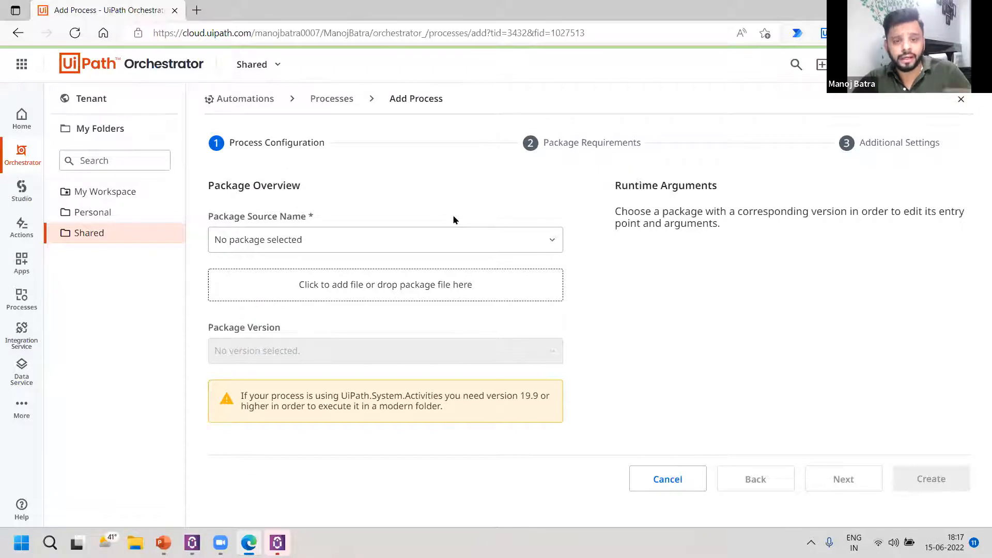
pyautogui.click(507, 247)
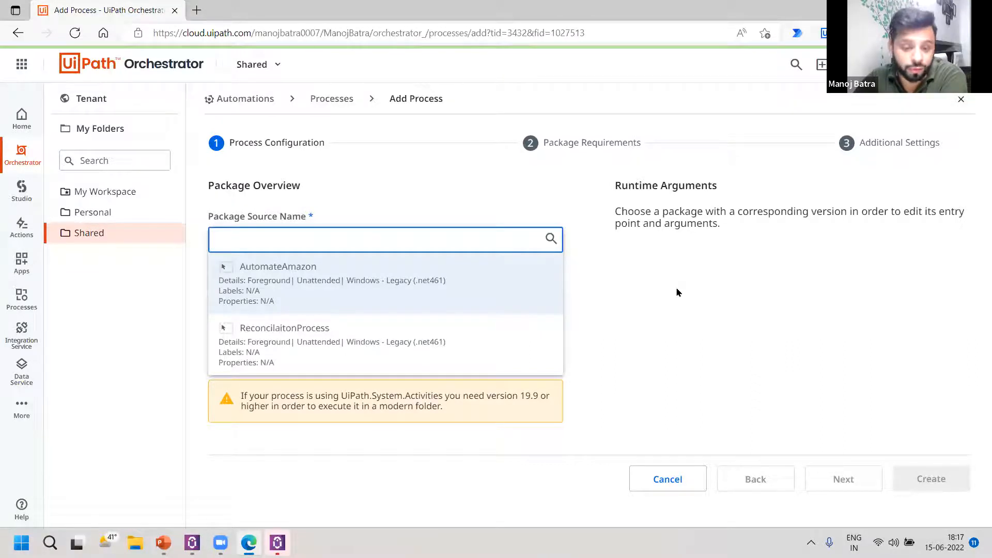
# Switch to PowerPoint to review how packages paired with a folder become processes, then return to Orchestrator in Edge.
pyautogui.moveTo(221, 542)
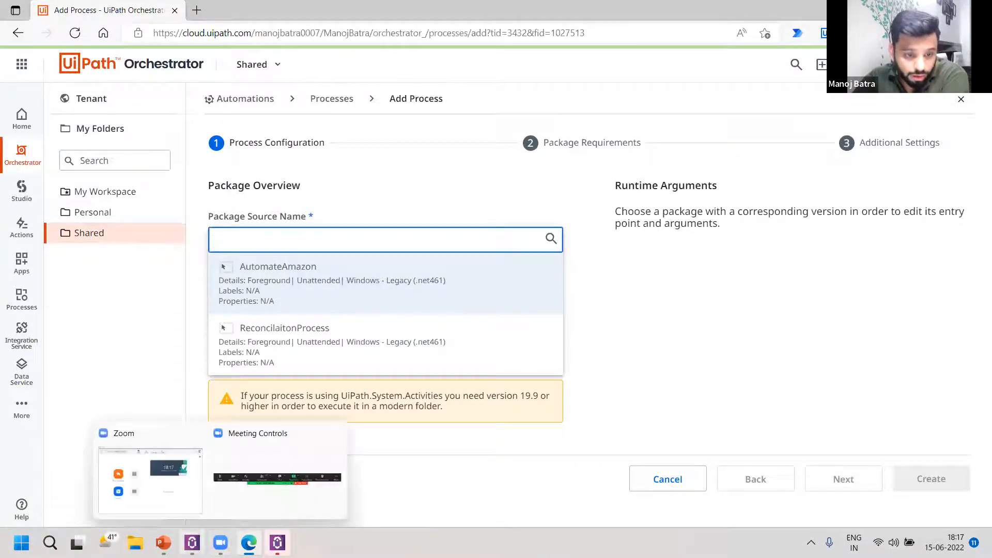
pyautogui.click(164, 543)
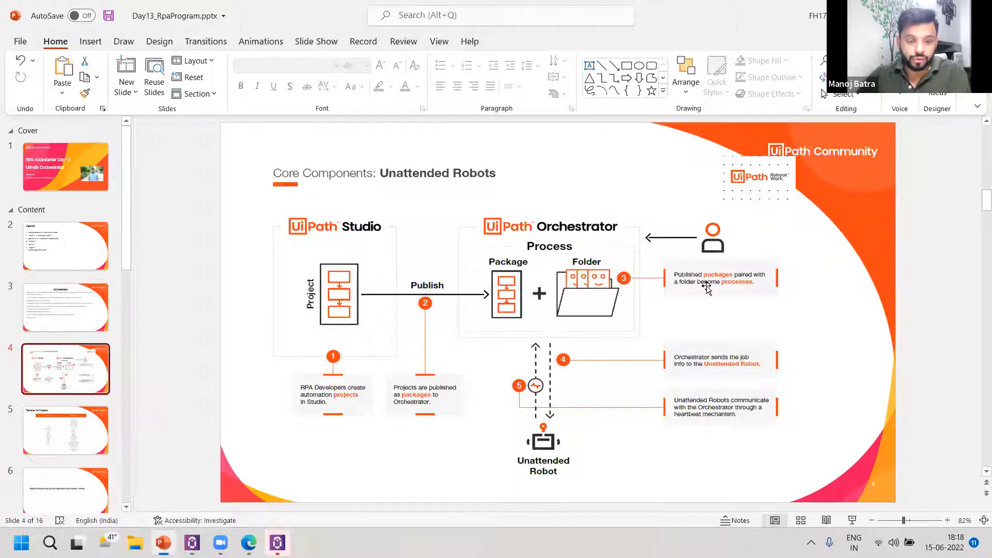
pyautogui.moveTo(248, 543)
pyautogui.click(249, 477)
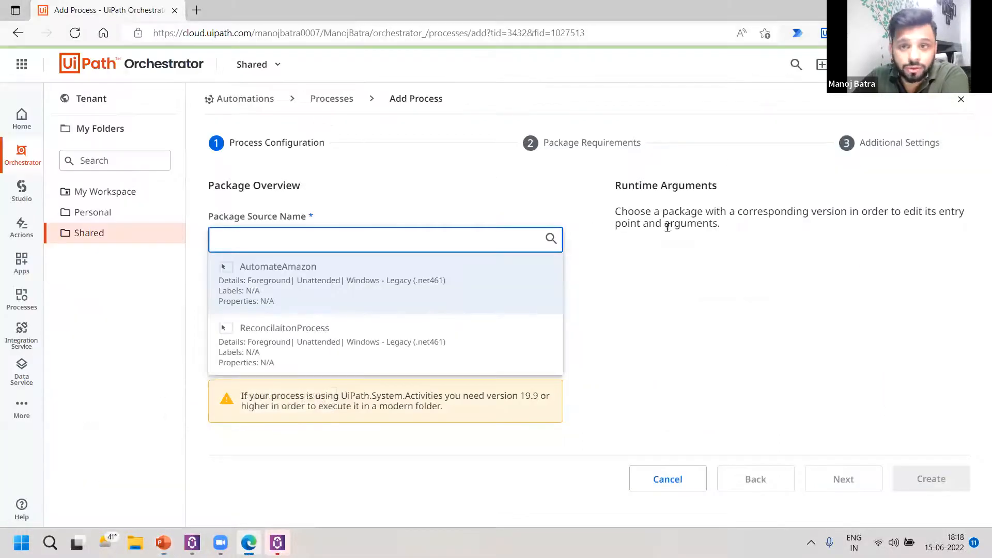
# Open the tenant's License page and review the attended, unattended, developer and testing license usage.
pyautogui.click(68, 102)
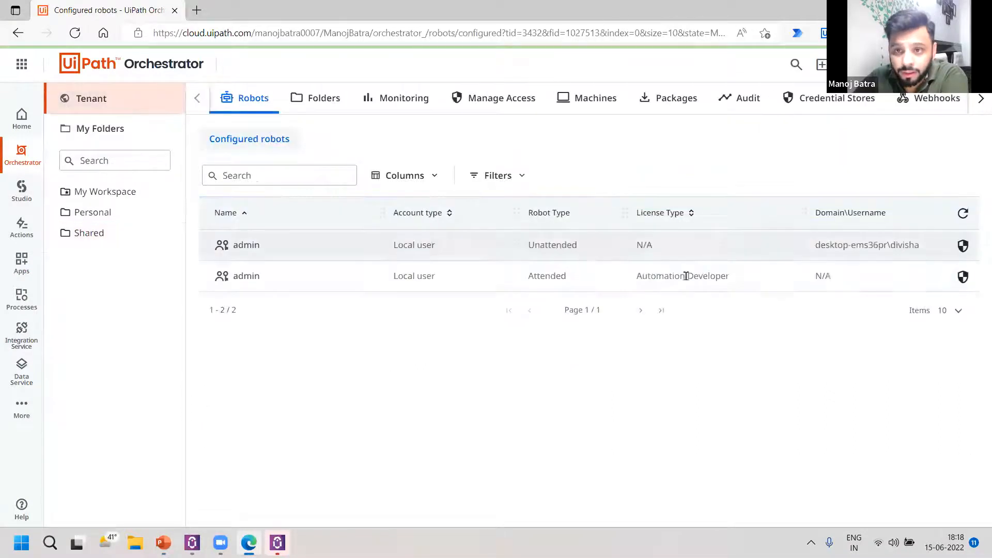
pyautogui.click(976, 105)
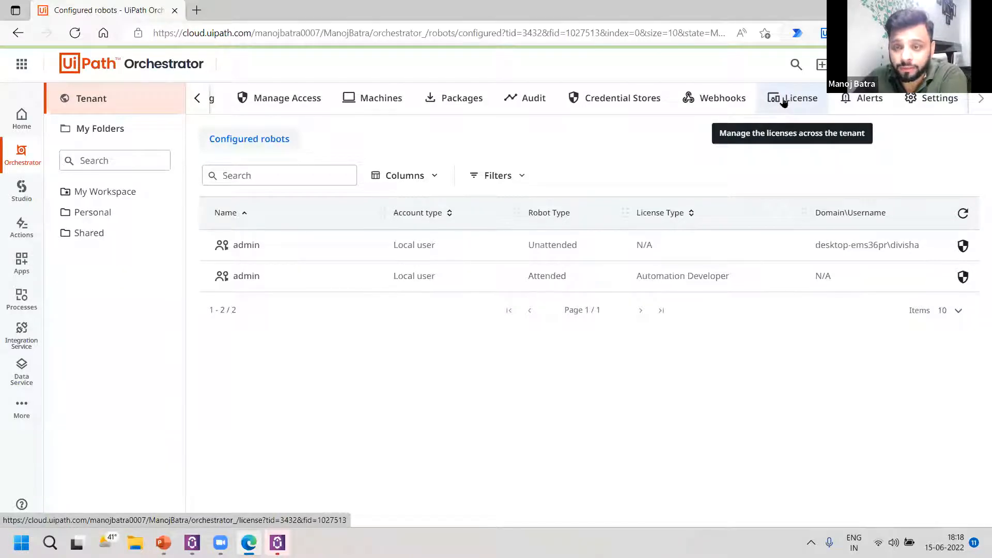
pyautogui.click(784, 102)
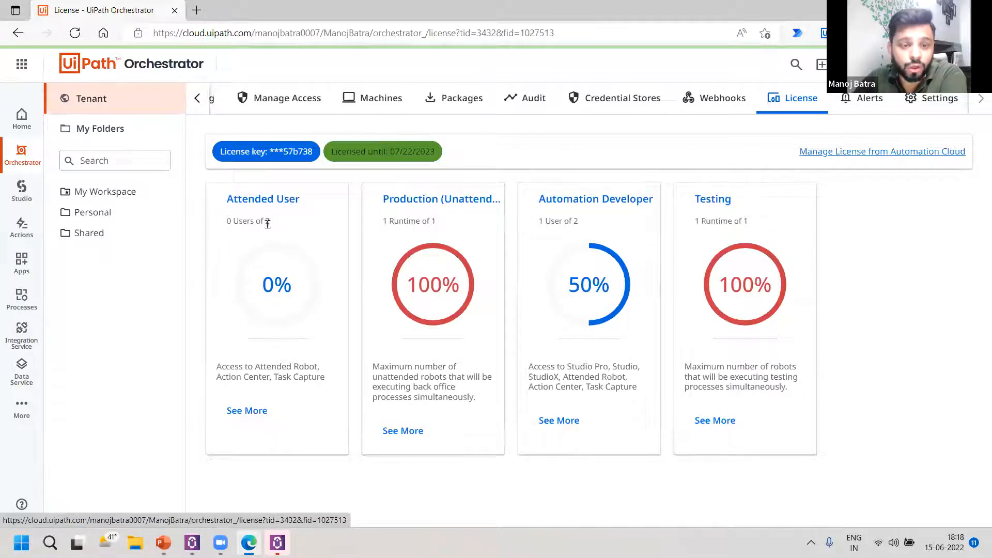
pyautogui.moveTo(265, 222)
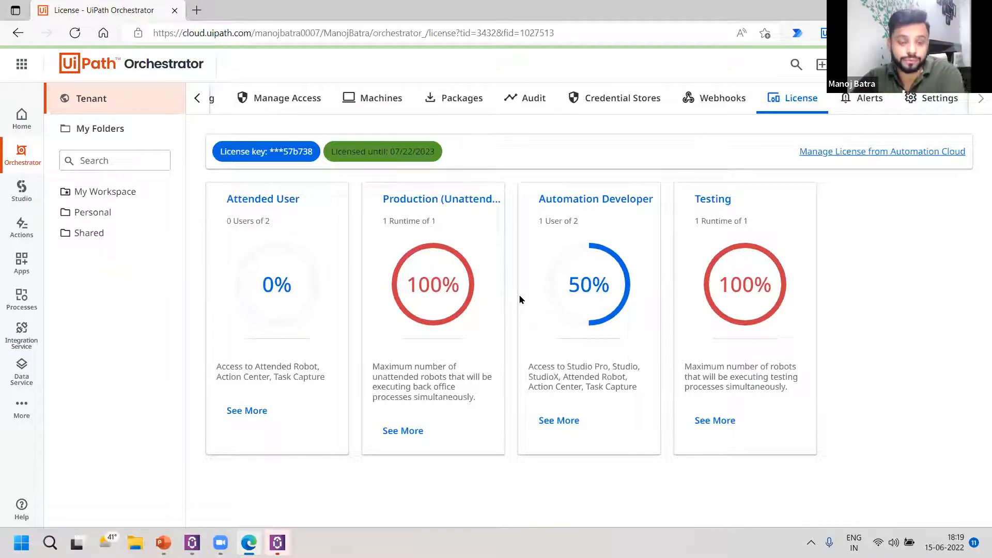
# Switch to UiPath Assistant, move its window over the middle of the license cards and dismiss all failed-process errors.
pyautogui.click(277, 543)
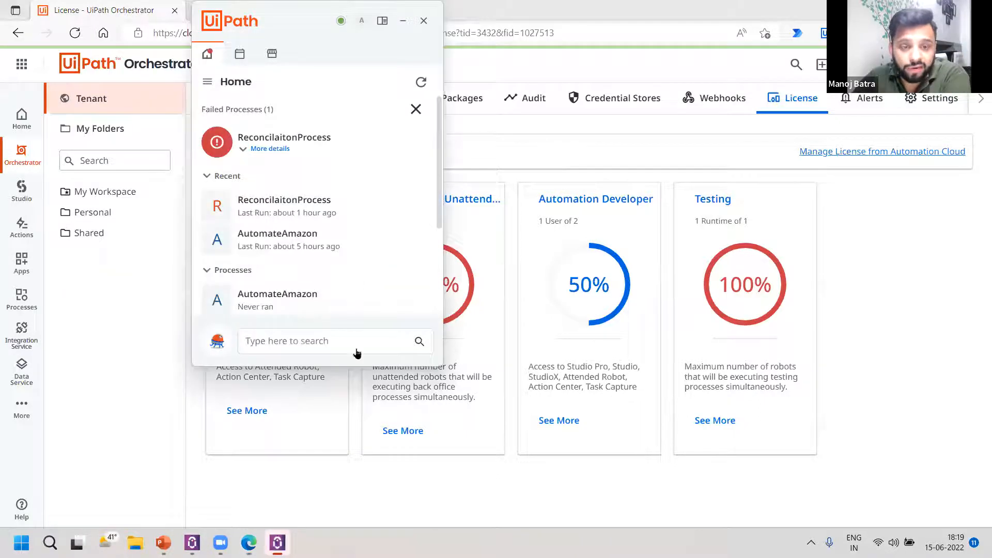
pyautogui.moveTo(264, 20); pyautogui.dragTo(341, 133)
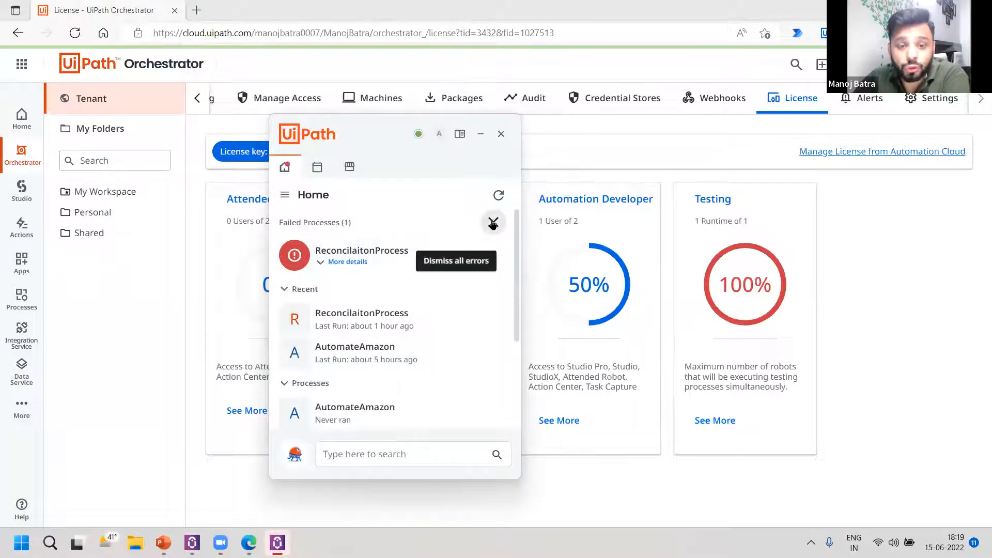
pyautogui.click(493, 222)
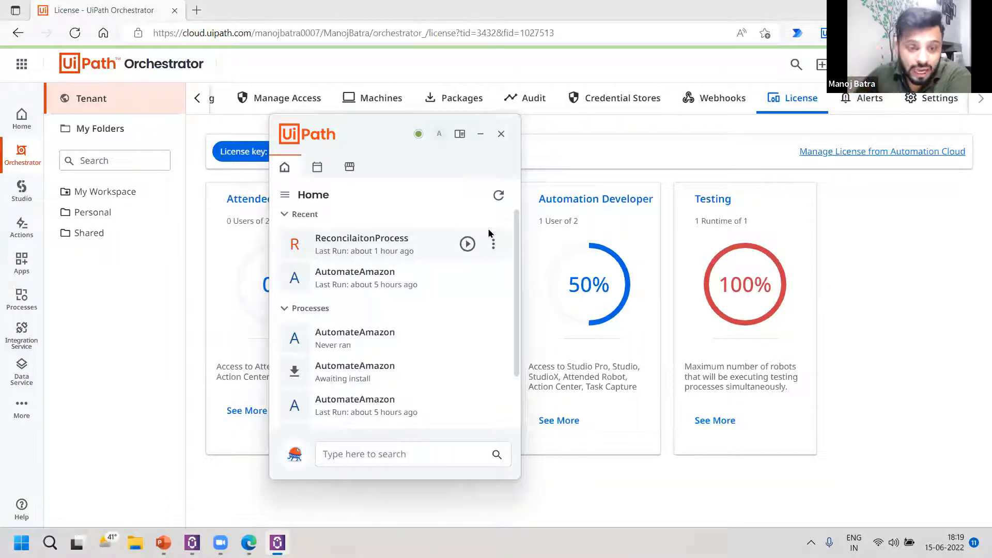
# View the Assistant's Reminders, return to its Home list of processes and close the Assistant.
pyautogui.click(318, 168)
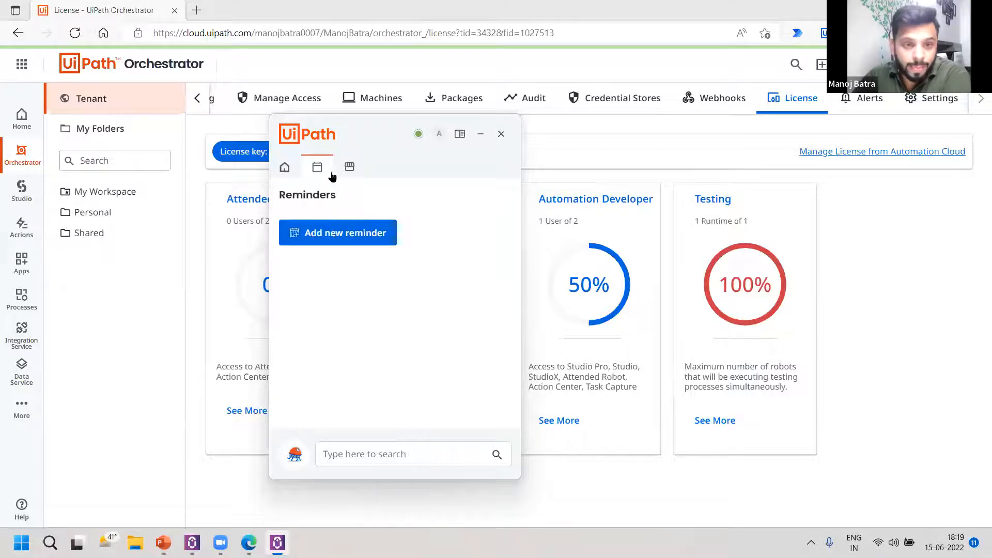
pyautogui.click(285, 167)
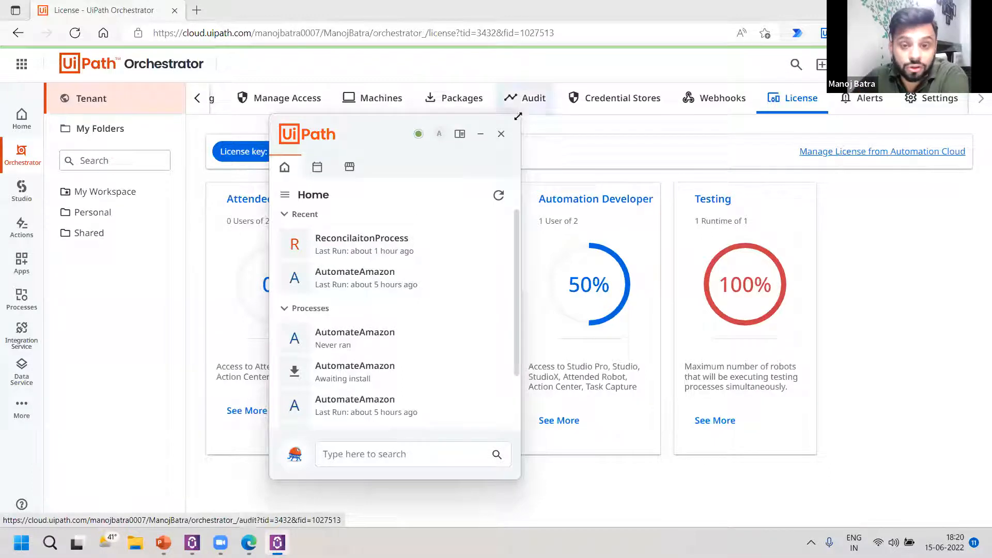
pyautogui.click(501, 134)
# Find "uipath" in Windows search to relaunch UiPath Assistant, then open its Preferences.
pyautogui.click(22, 543)
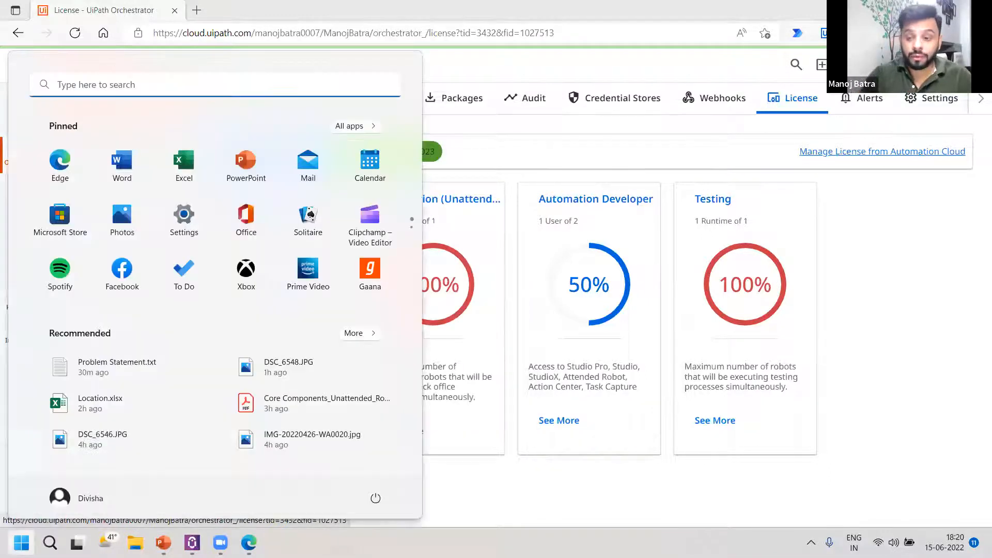
pyautogui.write('uipath')
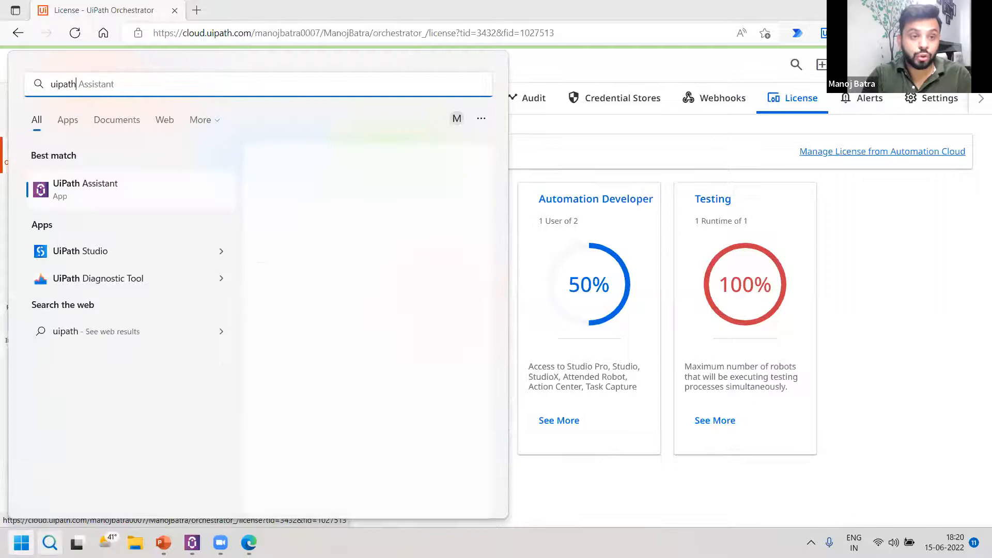
pyautogui.press('Return')
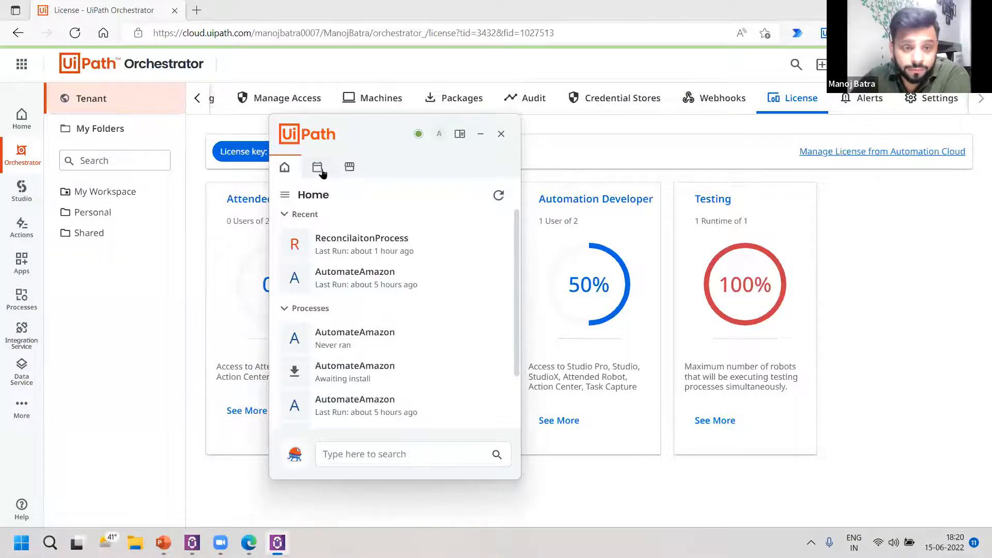
pyautogui.click(440, 136)
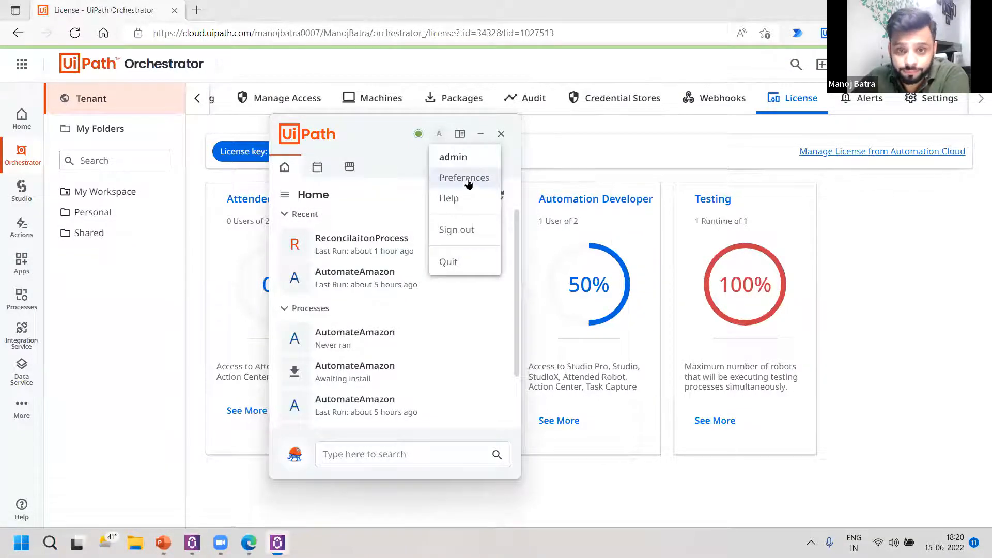
pyautogui.click(464, 178)
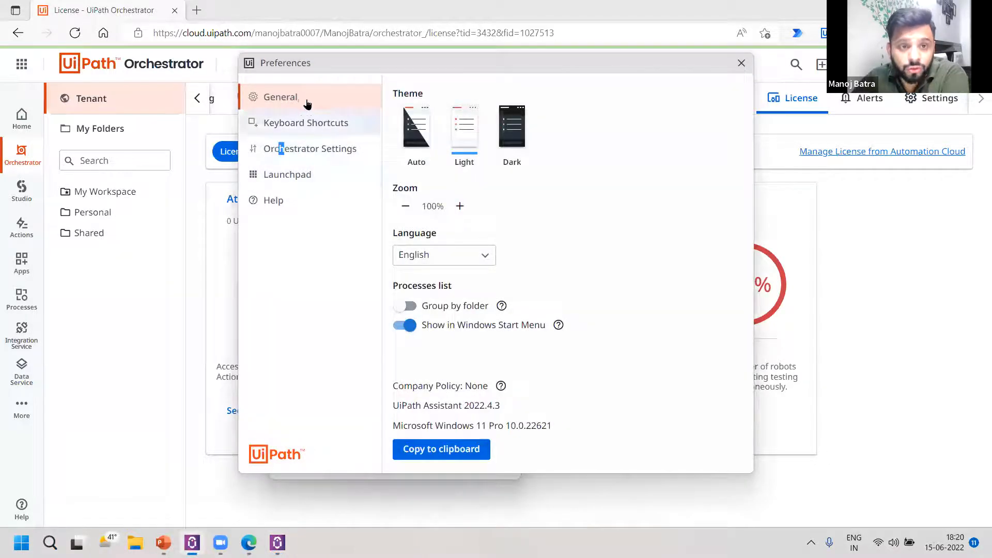
# Move the Preferences window over the license cards, open its Orchestrator Settings and disconnect the Assistant from Orchestrator.
pyautogui.moveTo(256, 69); pyautogui.dragTo(293, 127)
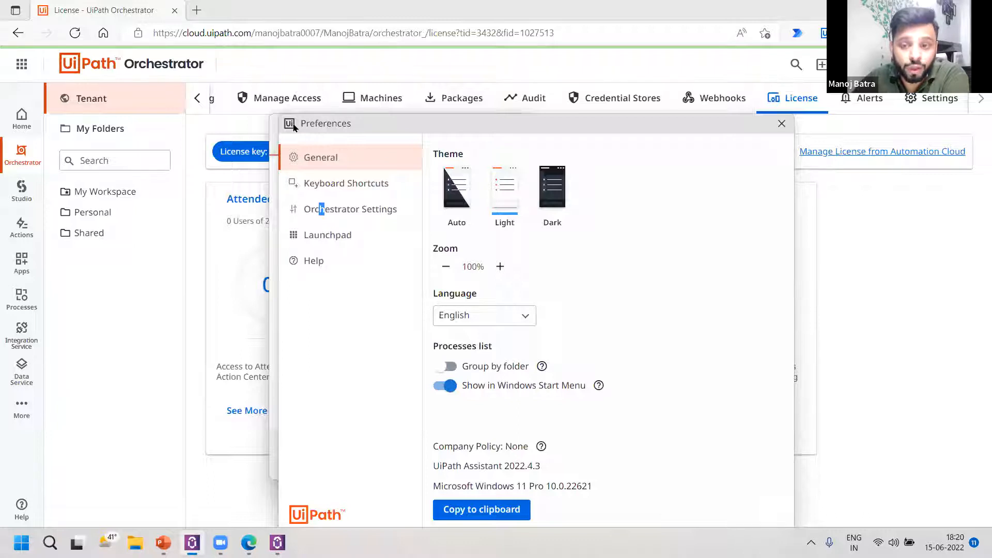
pyautogui.click(380, 208)
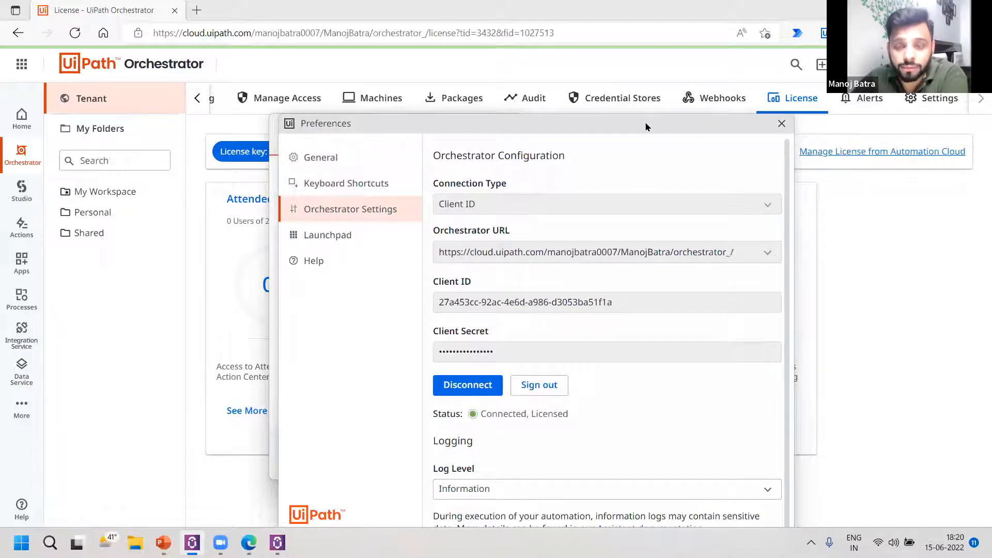
pyautogui.moveTo(645, 126); pyautogui.dragTo(630, 111)
pyautogui.click(464, 373)
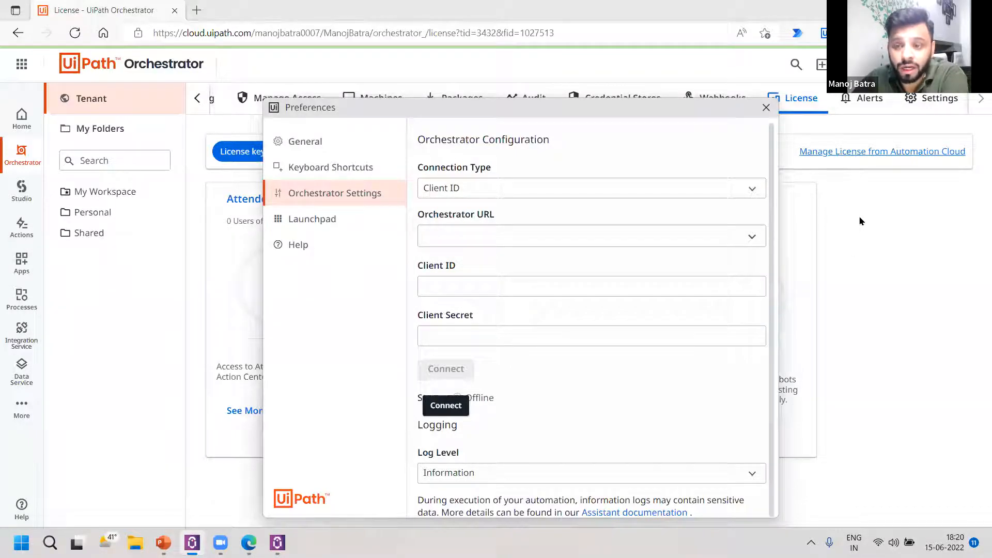
# Return to Orchestrator's tenant Machines page, start adding a machine template and name it ABCD.
pyautogui.click(846, 223)
pyautogui.click(388, 99)
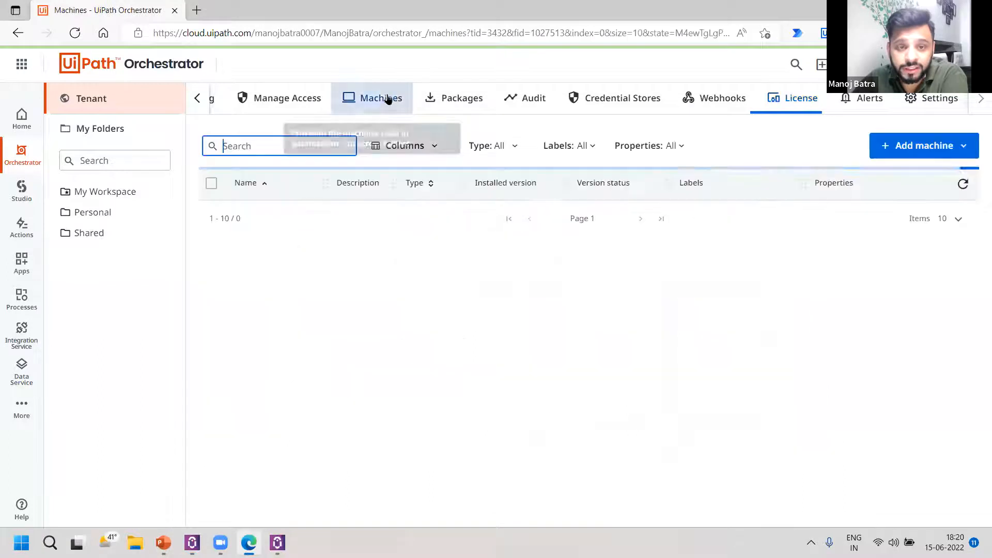
pyautogui.click(902, 146)
pyautogui.click(896, 175)
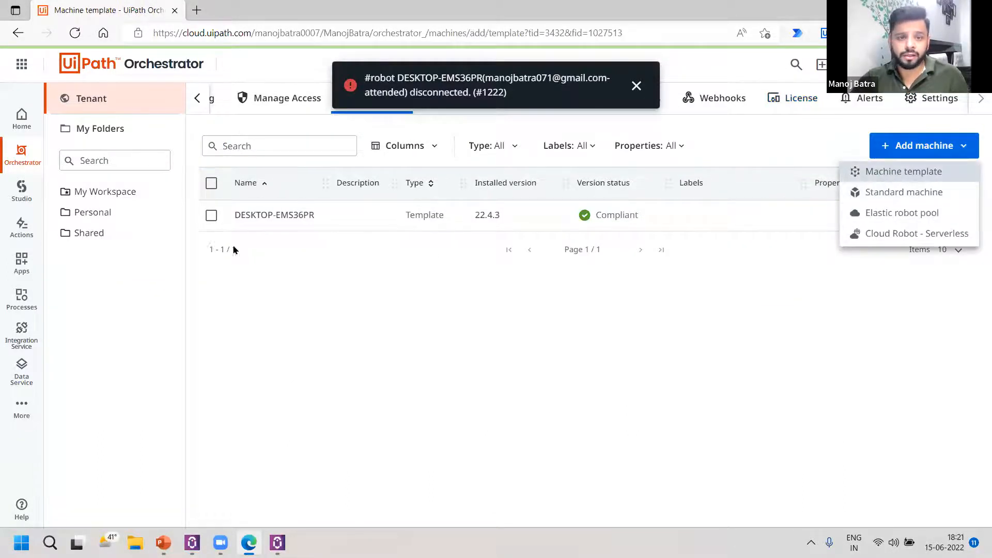
pyautogui.write('ABCD')
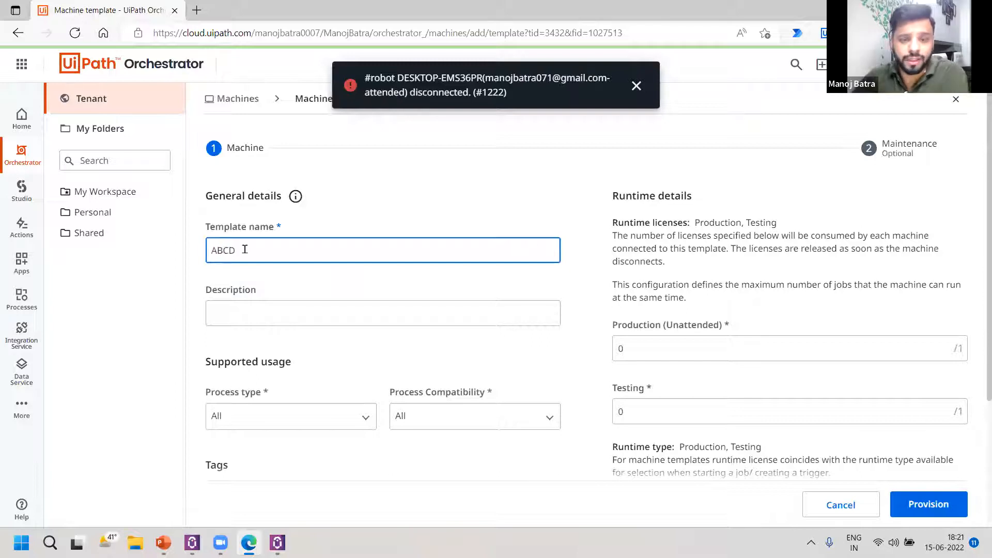
# Set the template's Production (Unattended) and Testing runtimes to 1 each and provision the machine.
pyautogui.scroll(-3, 553, 321)
pyautogui.click(764, 211)
pyautogui.write('1')
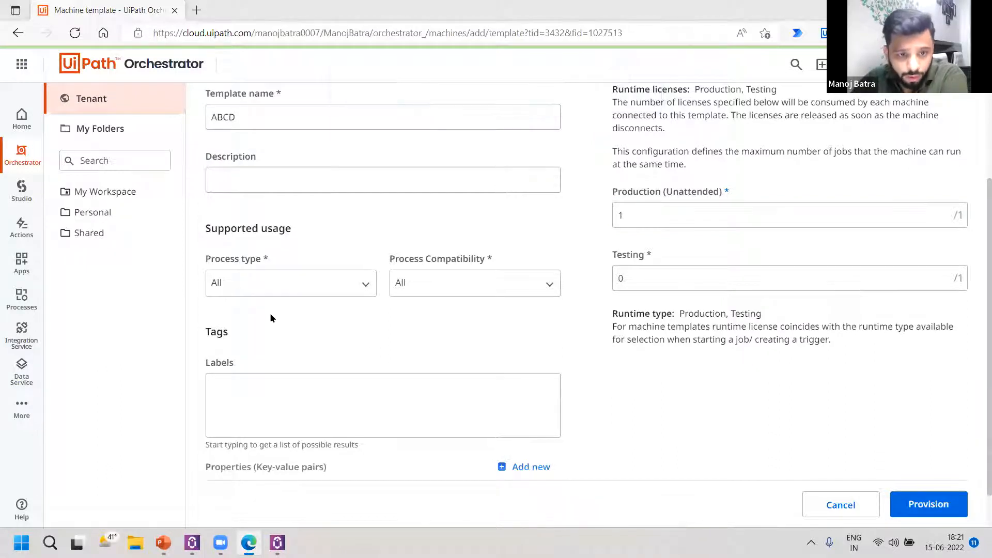
pyautogui.scroll(2, 250, 331)
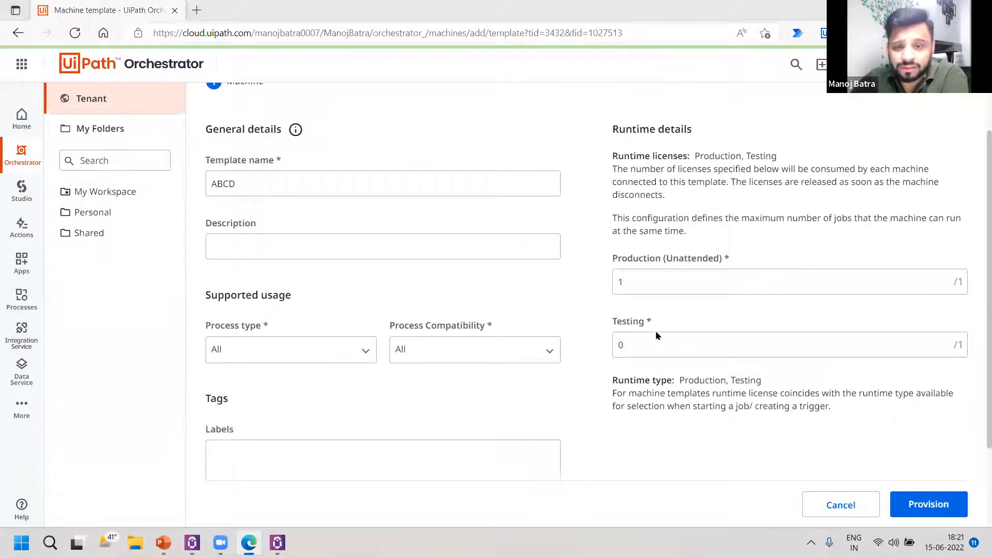
pyautogui.click(749, 339)
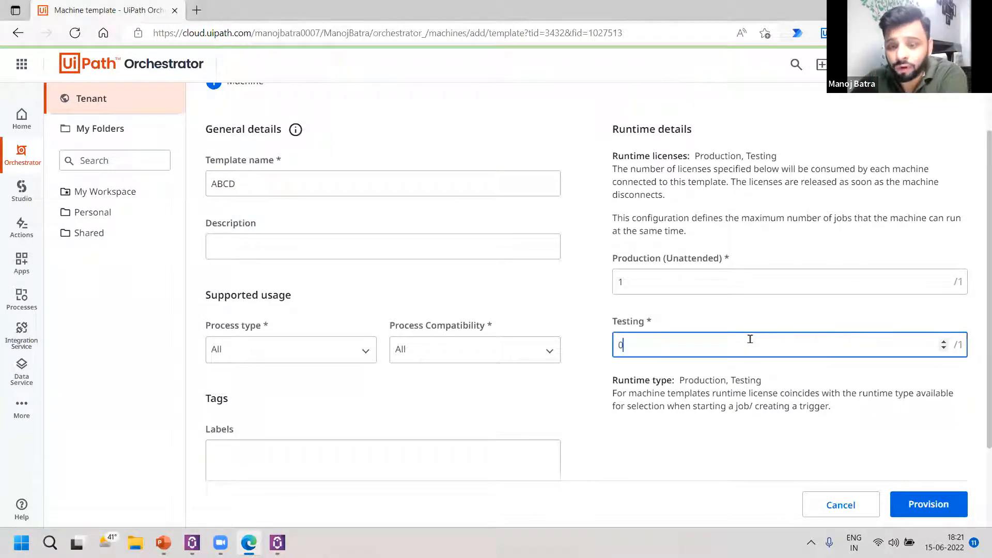
pyautogui.press('BackSpace')
pyautogui.write('1')
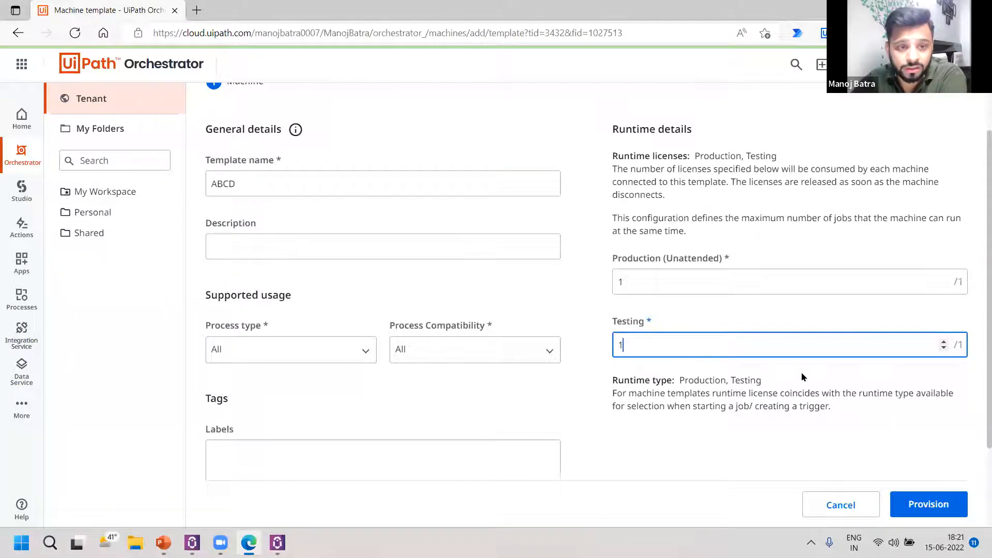
pyautogui.click(937, 509)
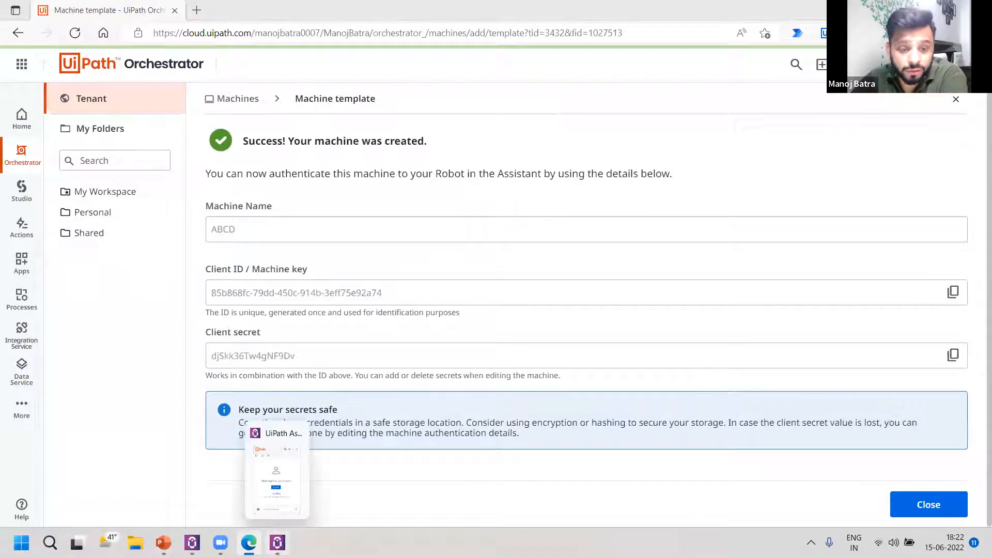
# Switch to UiPath Assistant's Orchestrator Settings, choose the Client ID connection type and select the saved Orchestrator URL.
pyautogui.click(277, 543)
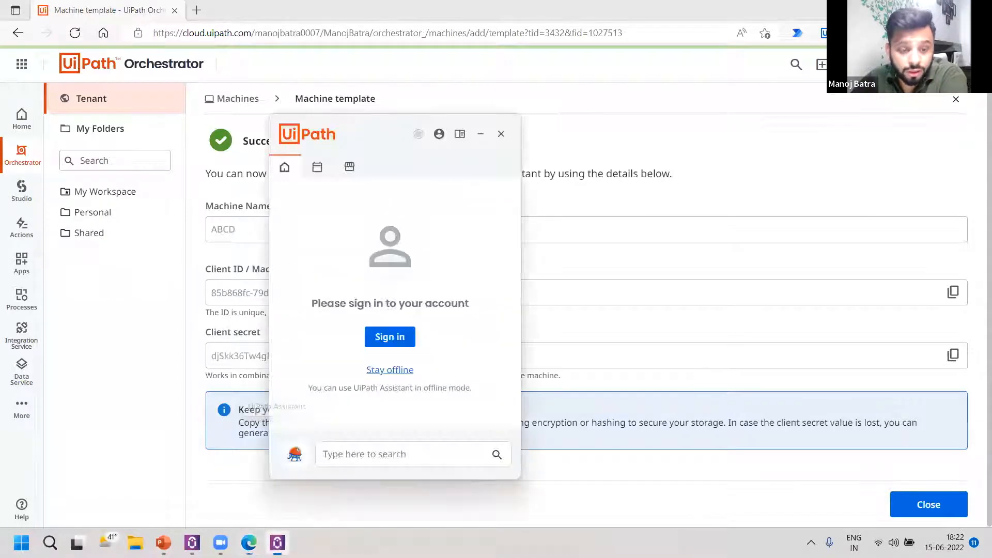
pyautogui.click(439, 135)
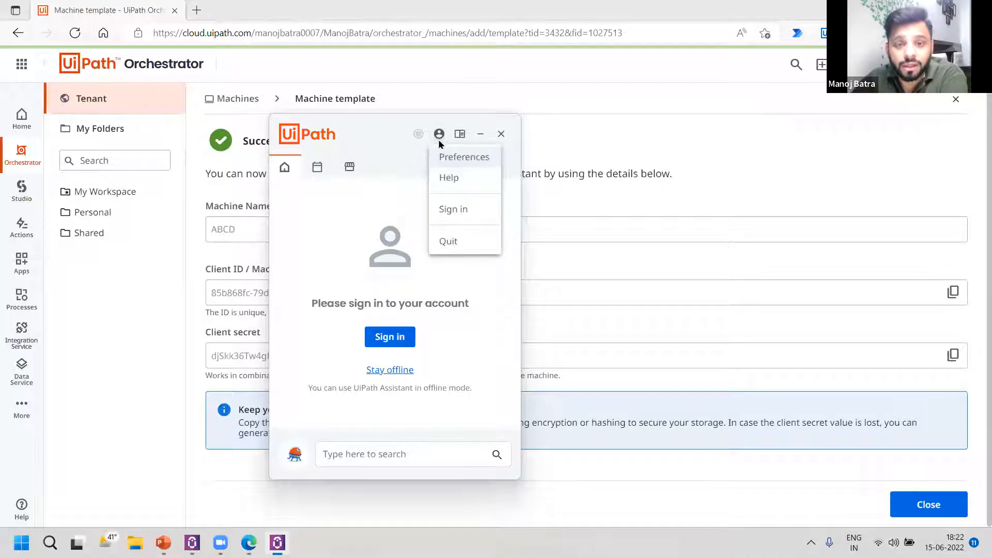
pyautogui.click(451, 159)
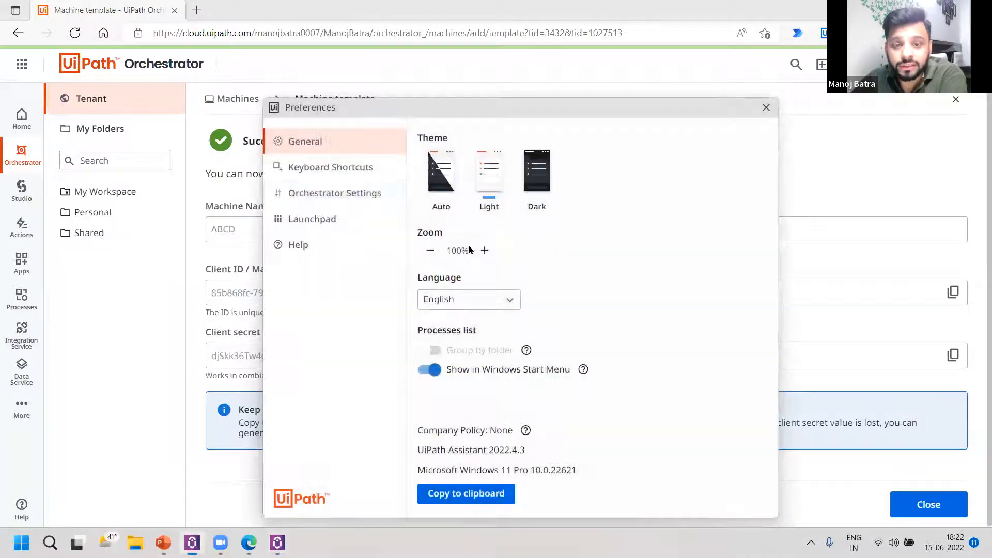
pyautogui.click(345, 195)
pyautogui.click(563, 195)
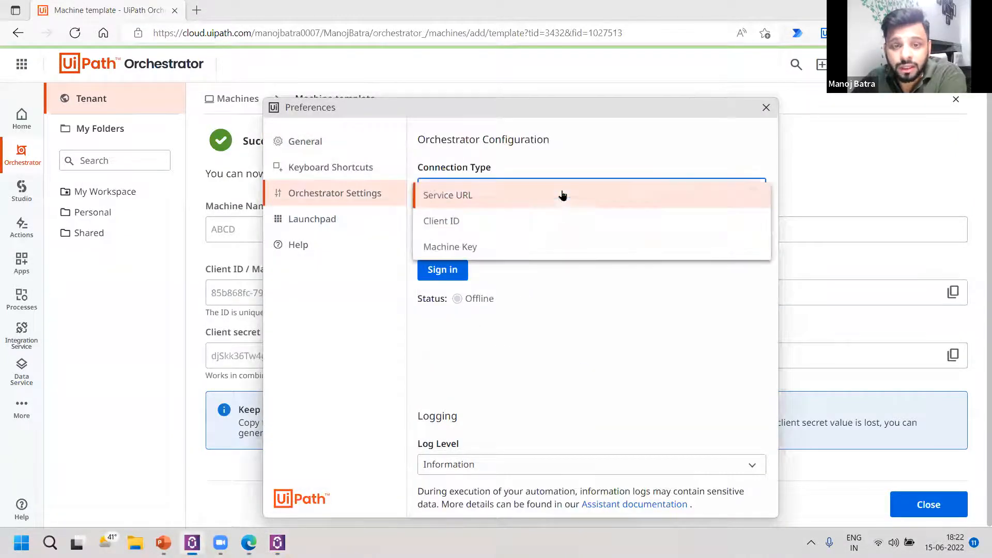
pyautogui.click(519, 222)
pyautogui.click(752, 237)
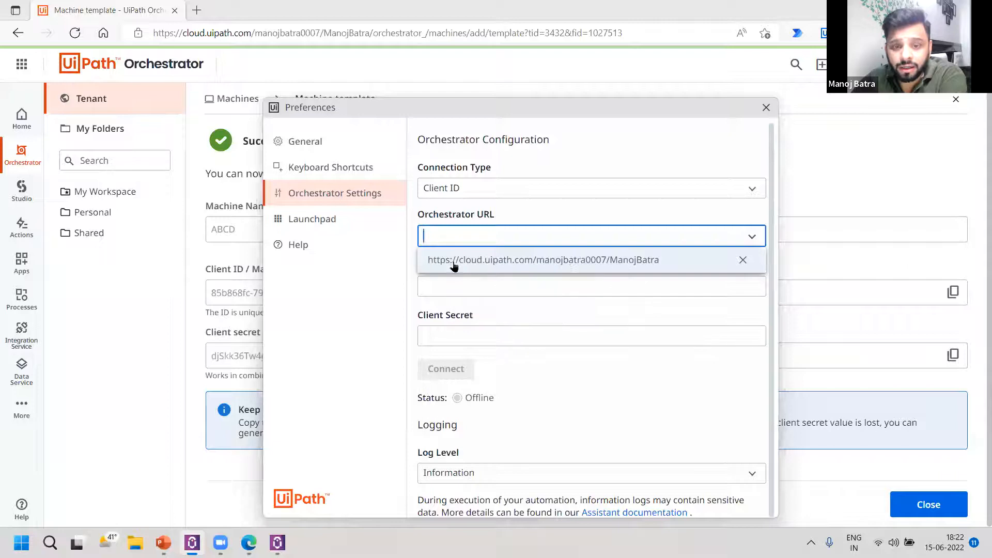
pyautogui.click(512, 260)
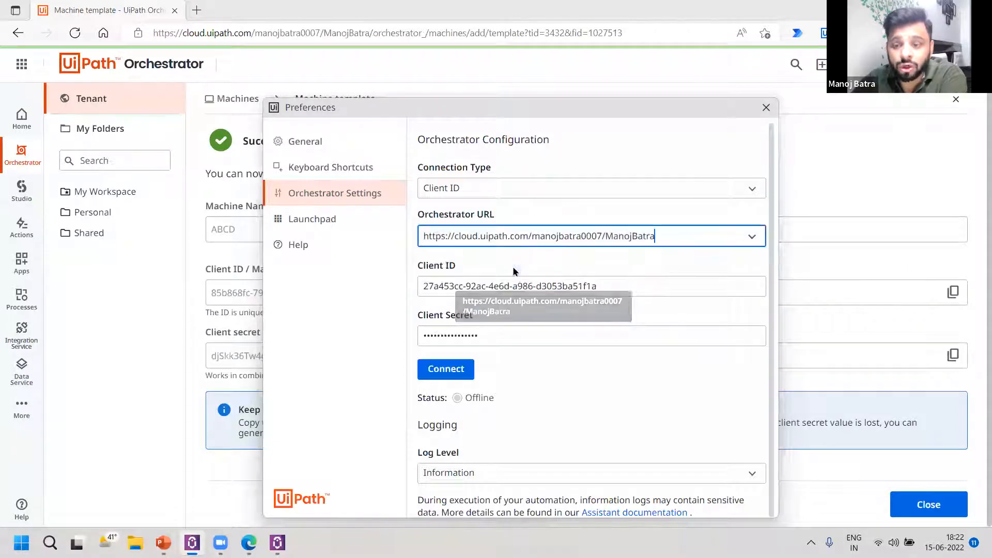
# Return to the browser and highlight the account, tenant and orchestrator_ part of the page address.
pyautogui.click(250, 32)
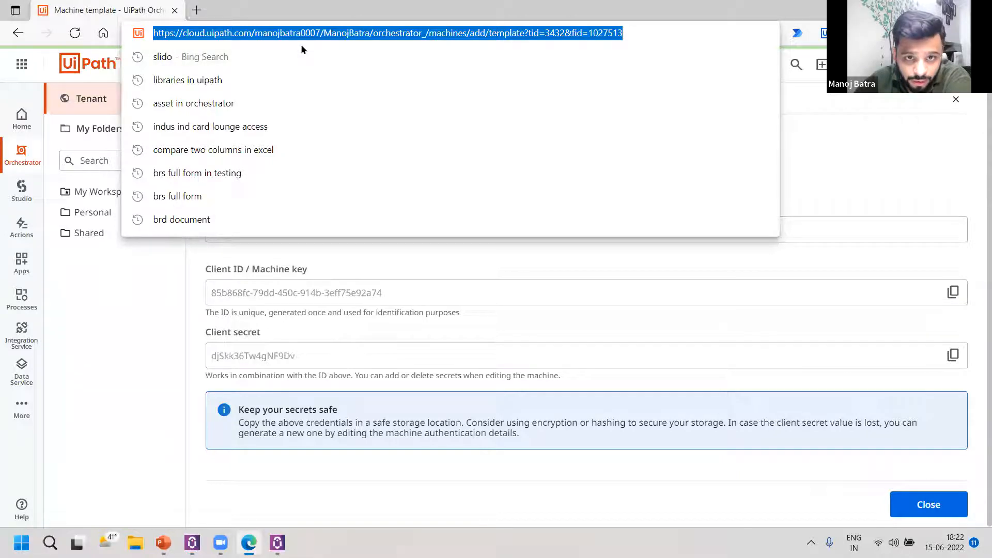
pyautogui.click(302, 45)
pyautogui.moveTo(293, 33); pyautogui.dragTo(451, 33)
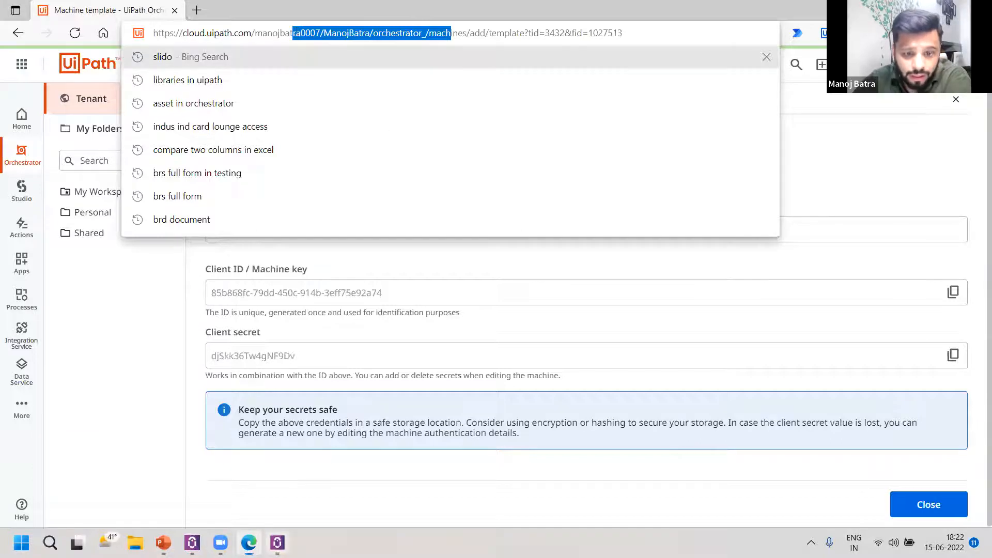
# Reopen UiPath Assistant's Orchestrator Settings, choose Client ID, select the saved Orchestrator URL with its stored credentials and connect.
pyautogui.click(277, 542)
pyautogui.click(439, 135)
pyautogui.click(450, 160)
pyautogui.click(333, 204)
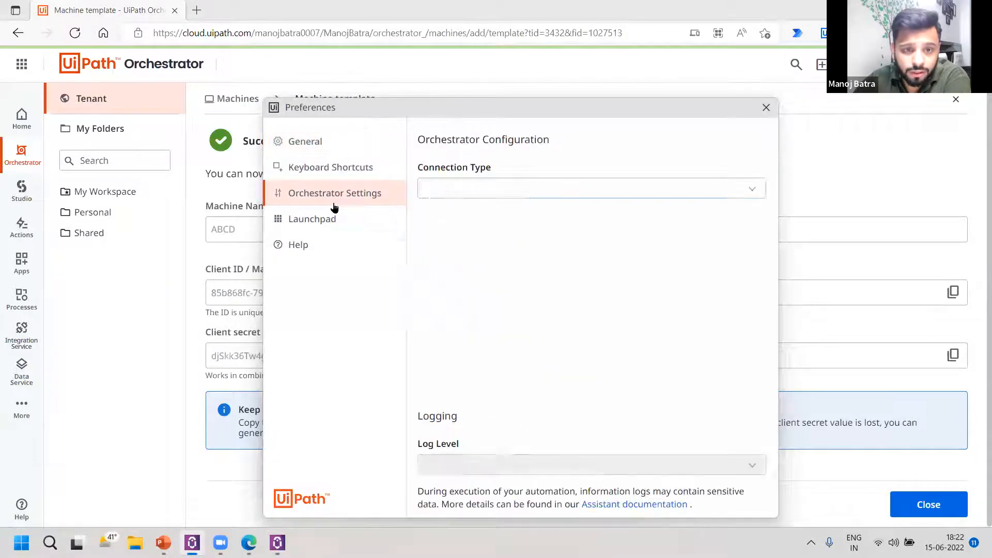
pyautogui.click(553, 191)
pyautogui.click(489, 219)
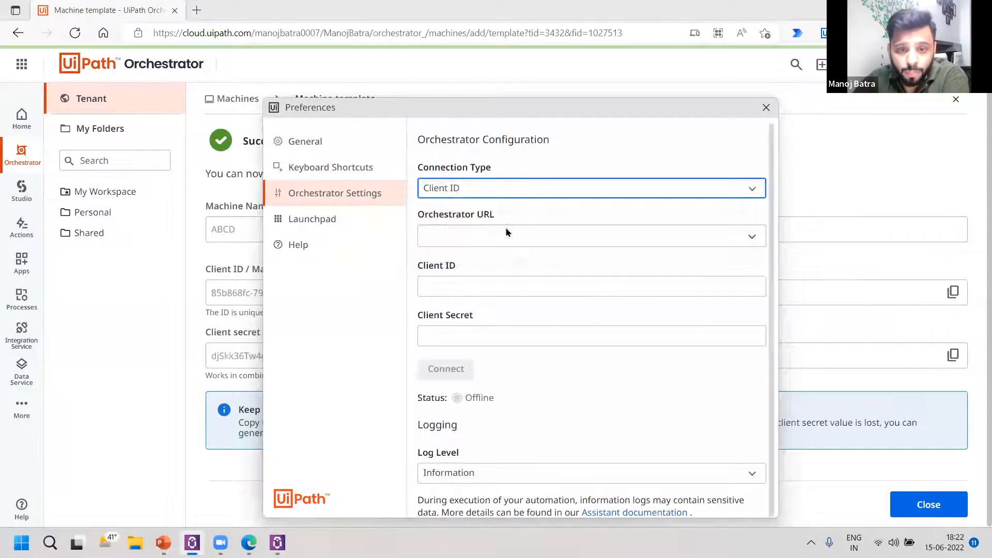
pyautogui.click(504, 237)
pyautogui.click(511, 259)
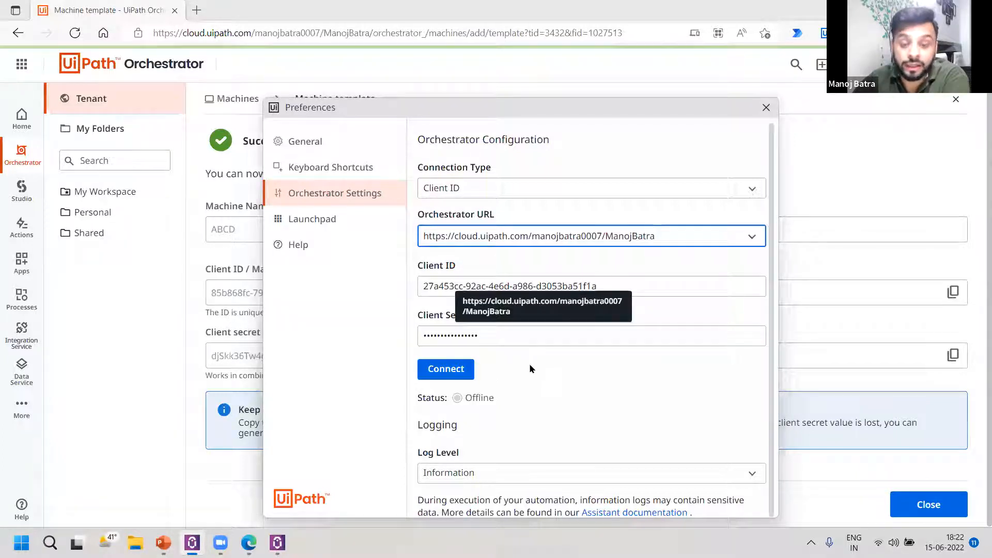
pyautogui.click(445, 377)
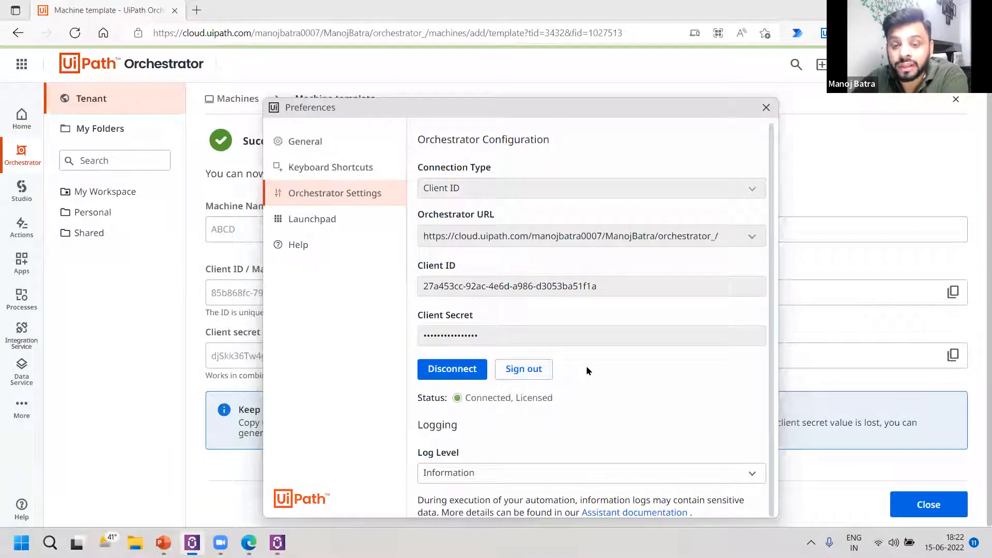
# Try to sign out of the Assistant and close the browser window that opens.
pyautogui.click(551, 376)
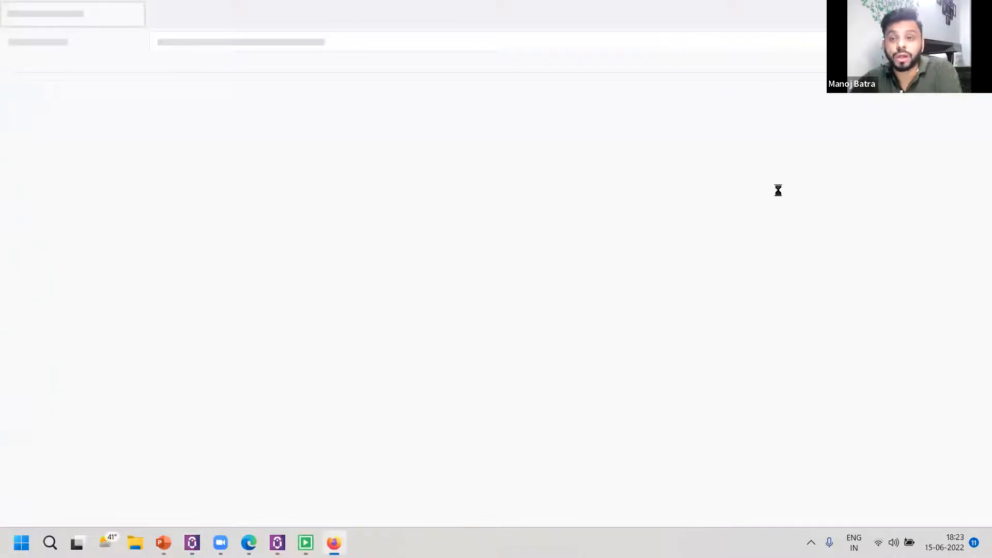
pyautogui.click(977, 11)
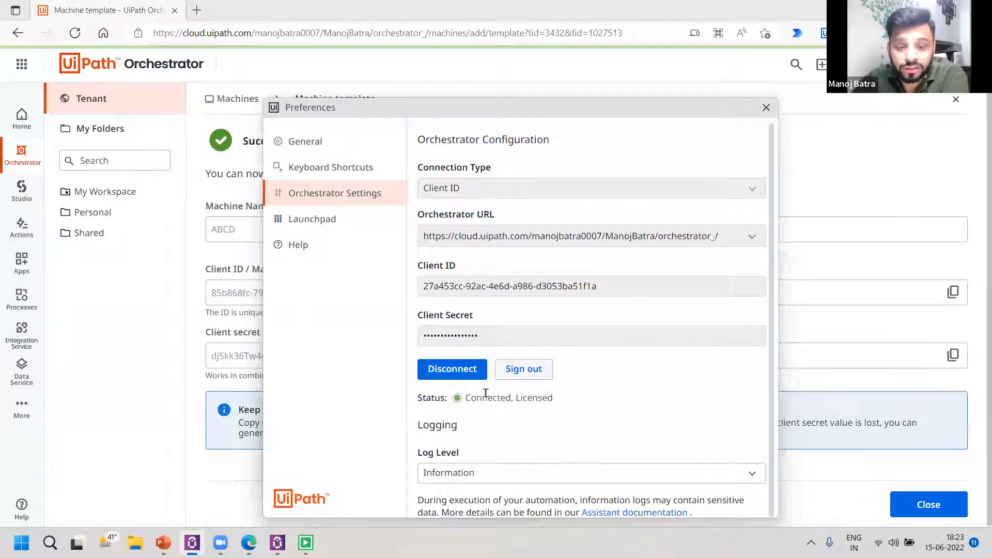
pyautogui.moveTo(468, 398)
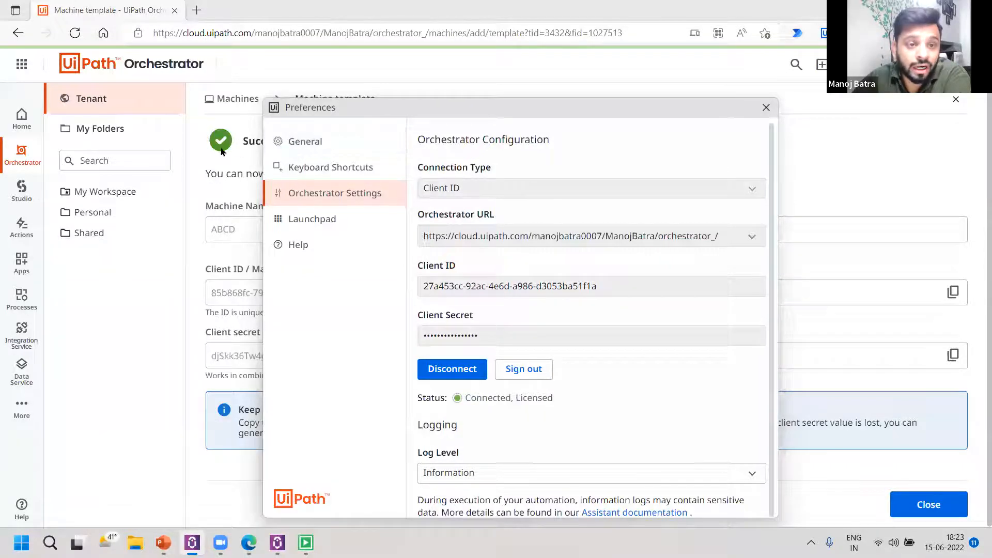
# Return to Orchestrator, view the My Workspace overview and open the tenant's Manage Access page.
pyautogui.click(220, 129)
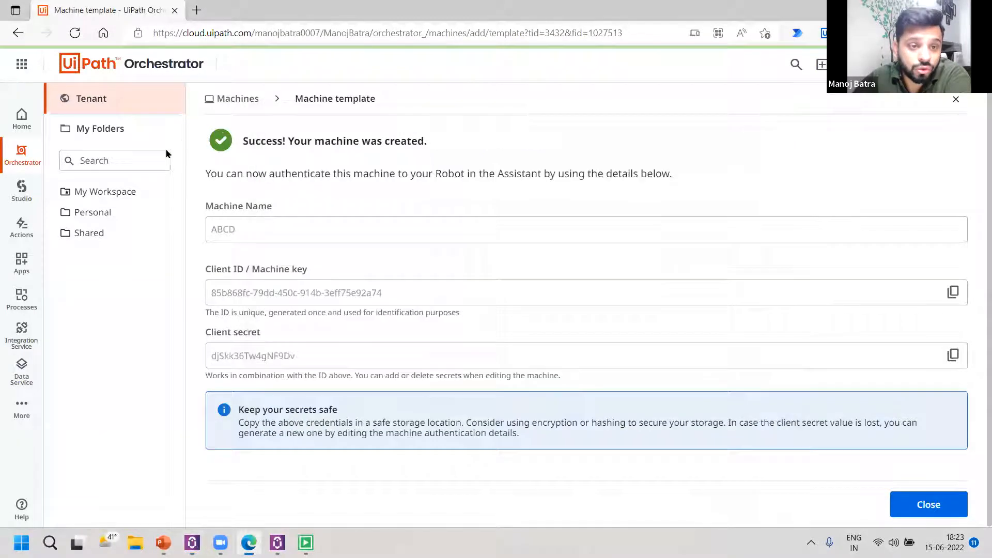
pyautogui.click(101, 195)
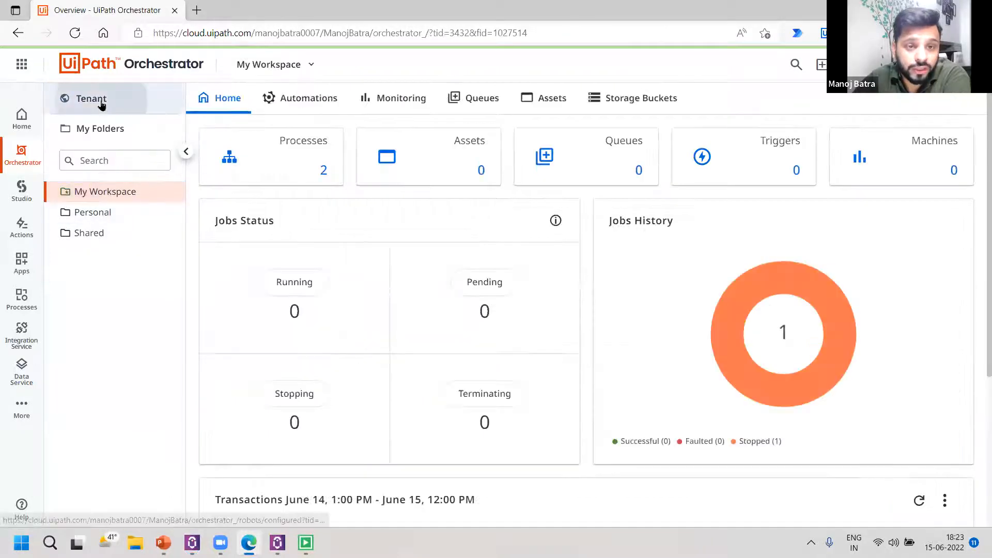
pyautogui.click(101, 101)
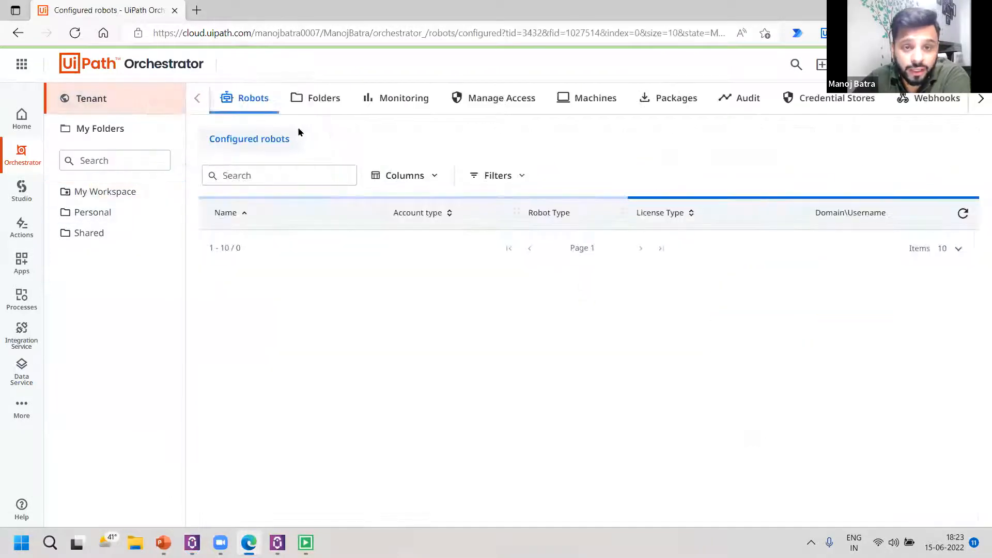
pyautogui.click(471, 106)
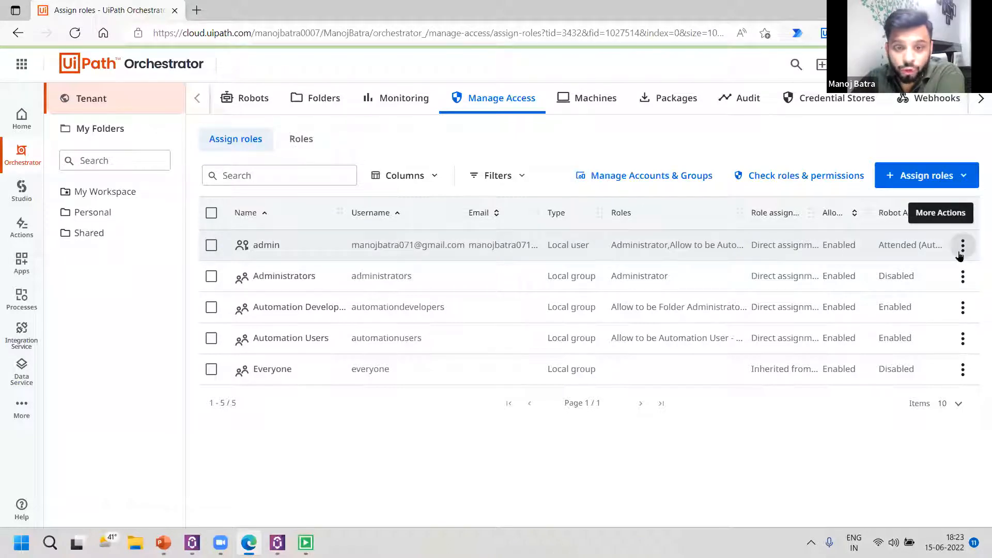
# Open the admin user's role assignment for editing and expand the list of available roles.
pyautogui.click(961, 246)
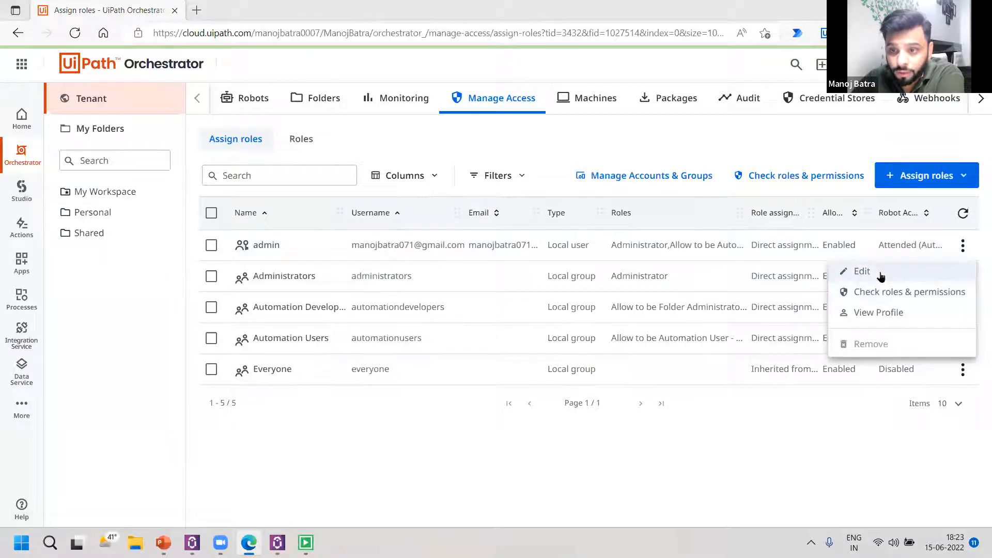
pyautogui.click(862, 271)
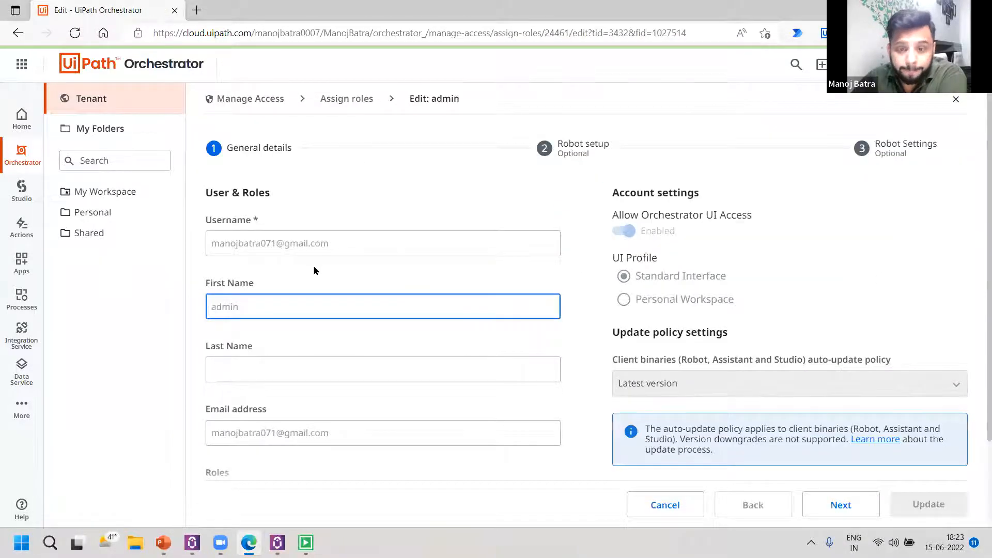
pyautogui.scroll(-1, 312, 268)
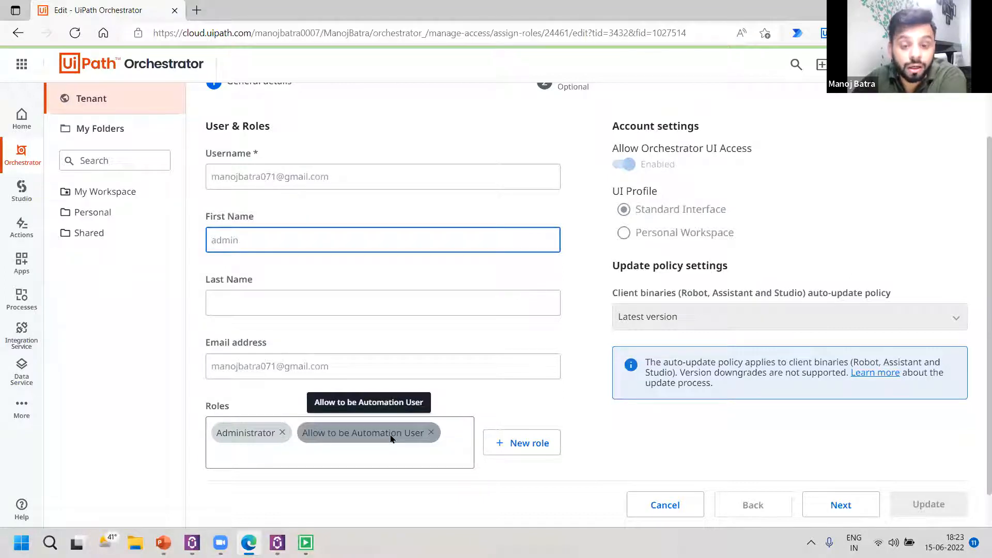
pyautogui.click(450, 432)
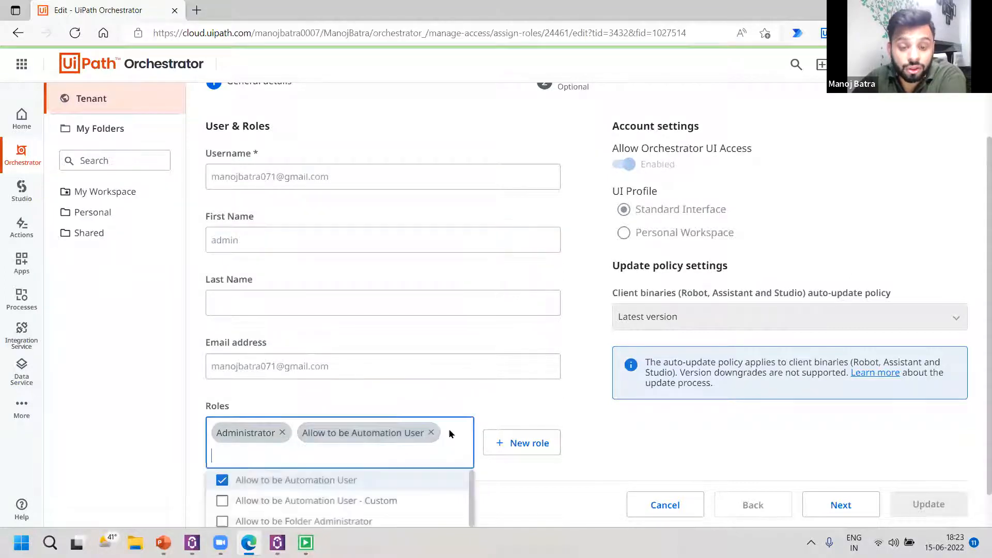
pyautogui.scroll(-1, 370, 439)
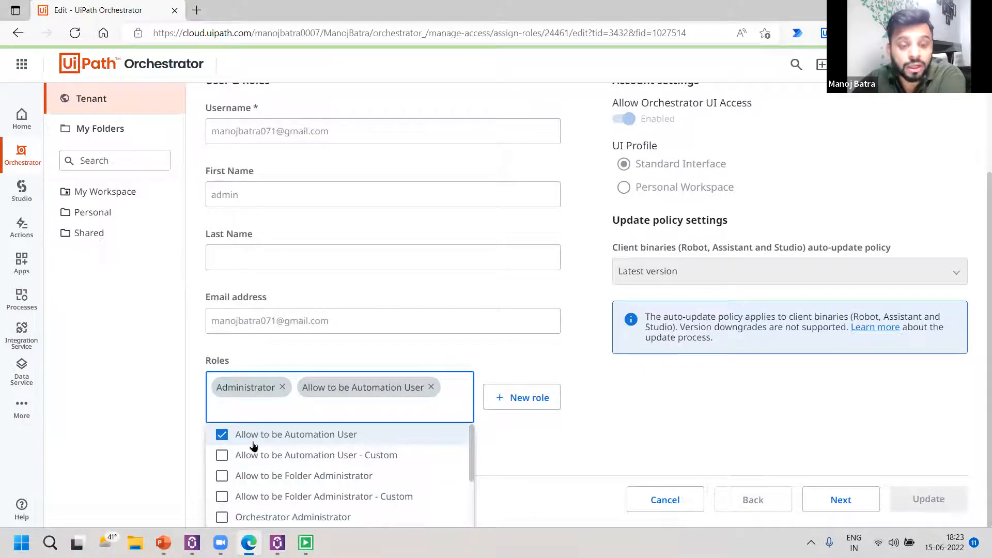
# Advance the admin user's assignment to Robot setup and review its attended and unattended robot settings, including the machine login credentials.
pyautogui.click(753, 435)
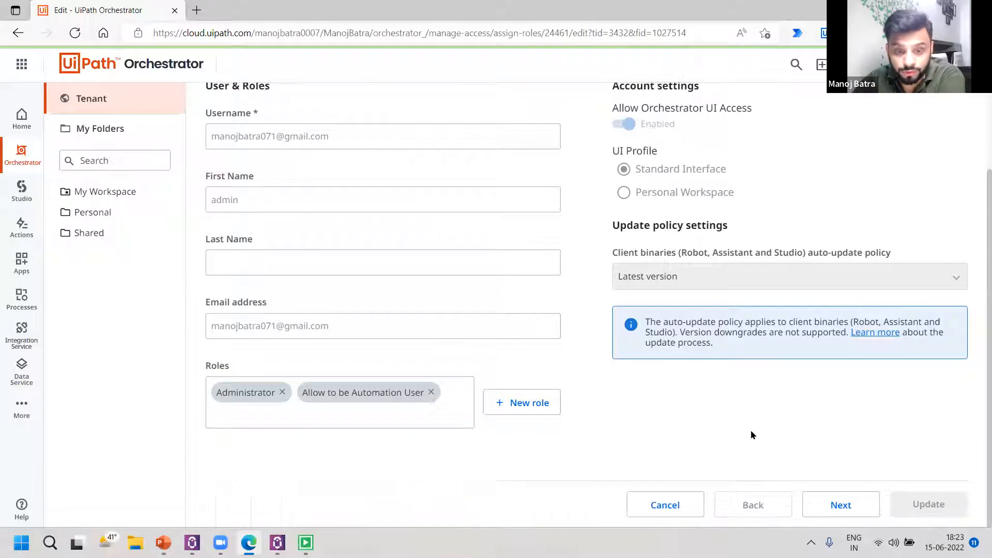
pyautogui.click(855, 509)
pyautogui.scroll(2, 312, 364)
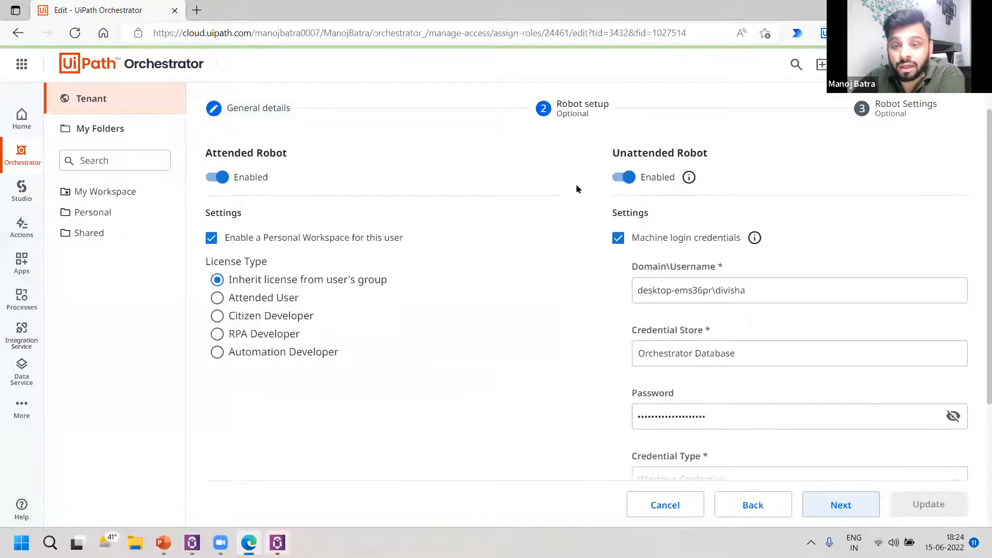
pyautogui.moveTo(619, 152); pyautogui.dragTo(718, 163)
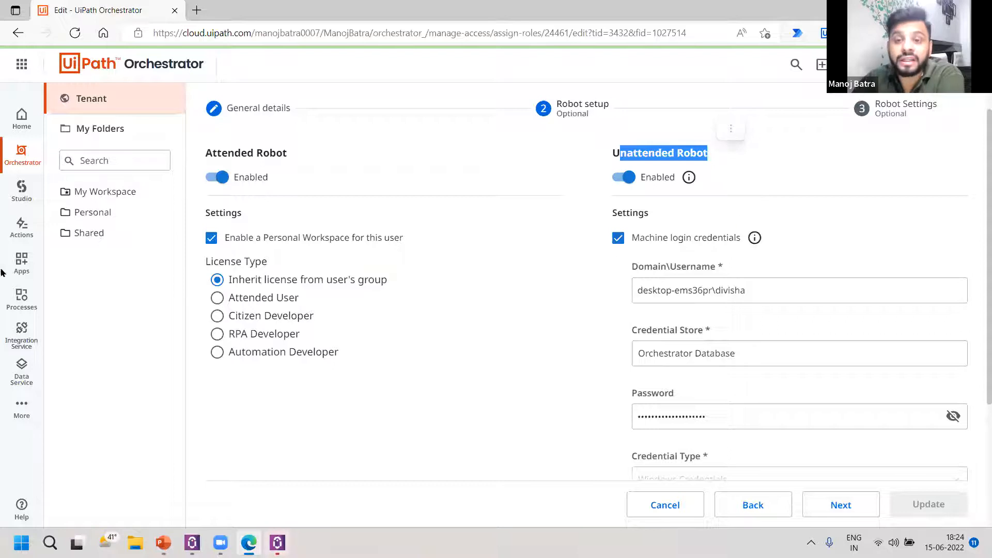
pyautogui.moveTo(672, 181)
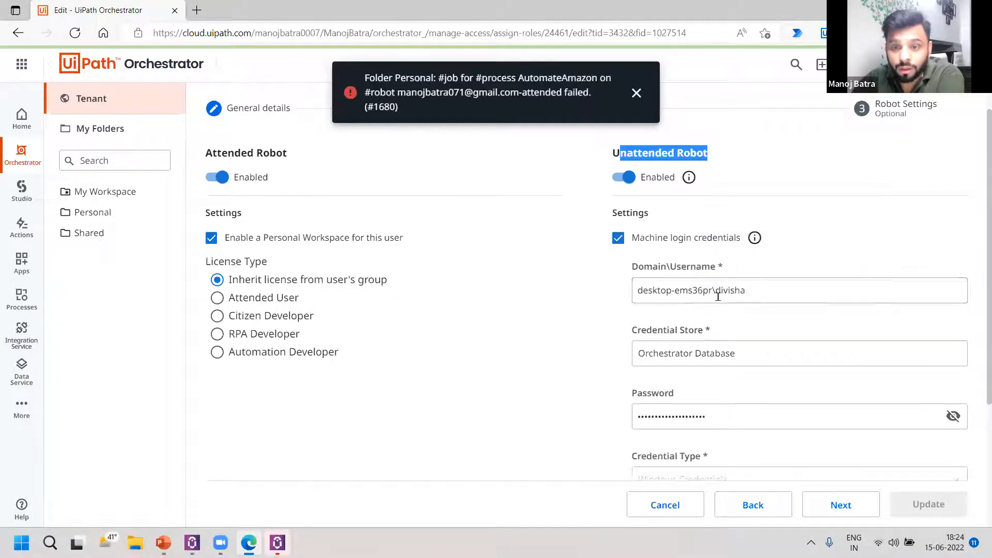
pyautogui.scroll(-1, 695, 291)
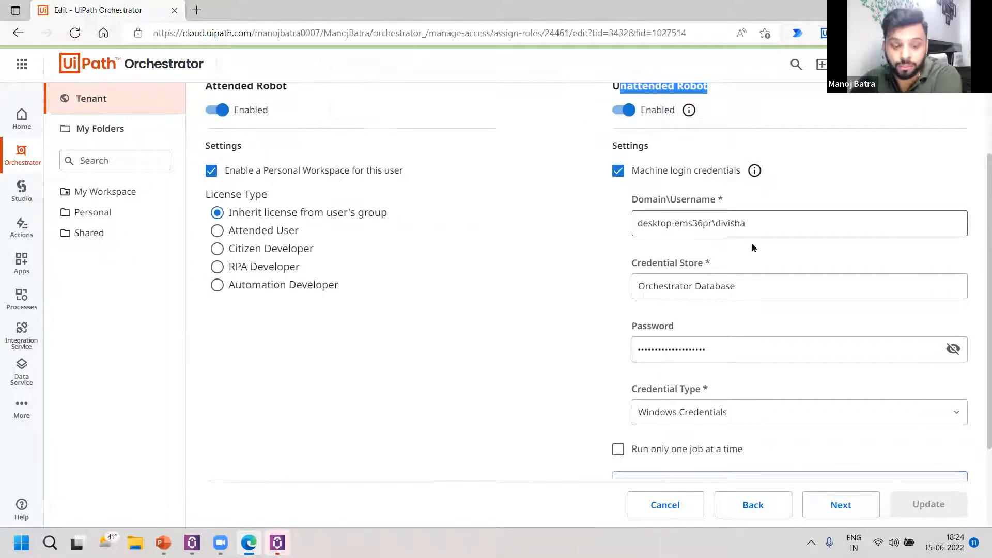
pyautogui.scroll(-1, 750, 246)
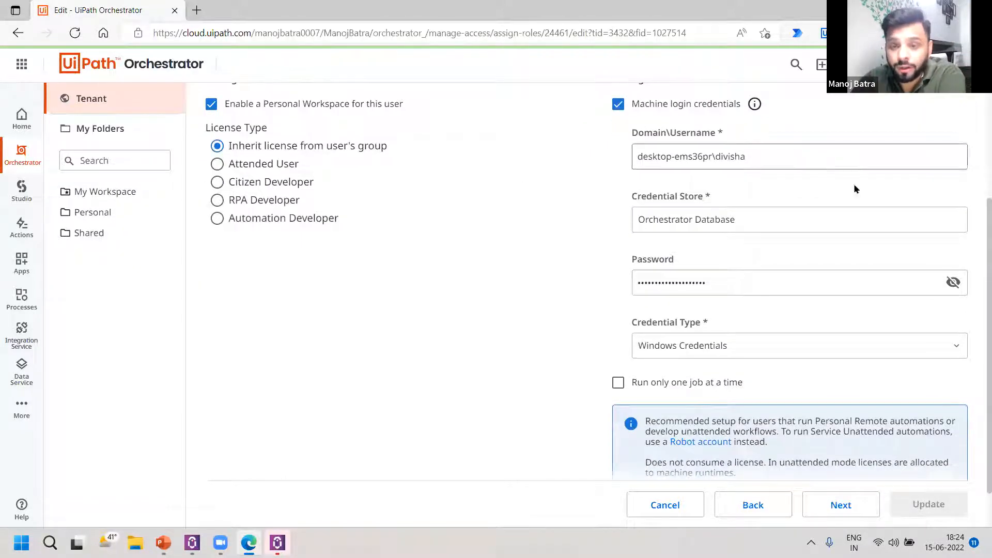
# Proceed to the admin user's Robot Settings and enable the Logging Level setting at Information.
pyautogui.click(843, 505)
pyautogui.scroll(3, 647, 335)
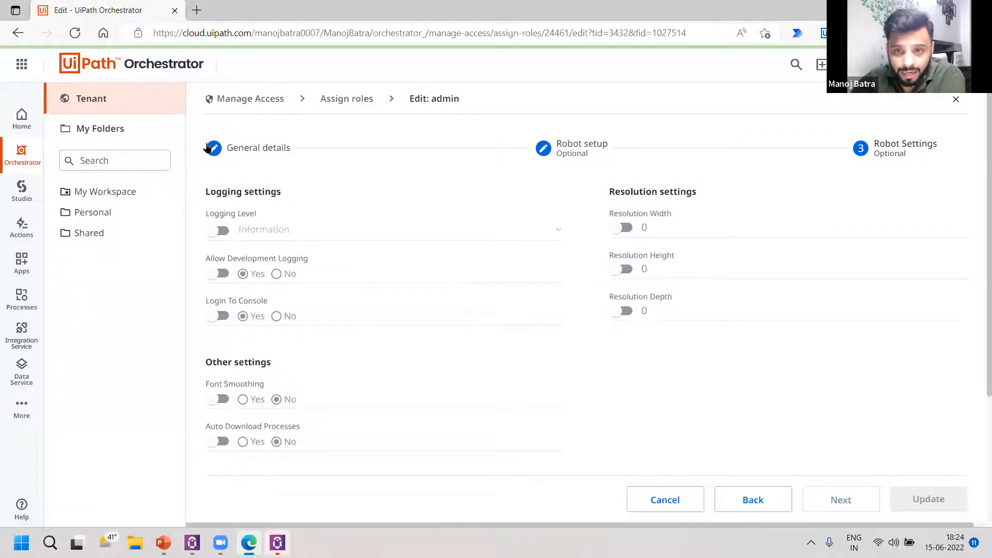
pyautogui.click(223, 231)
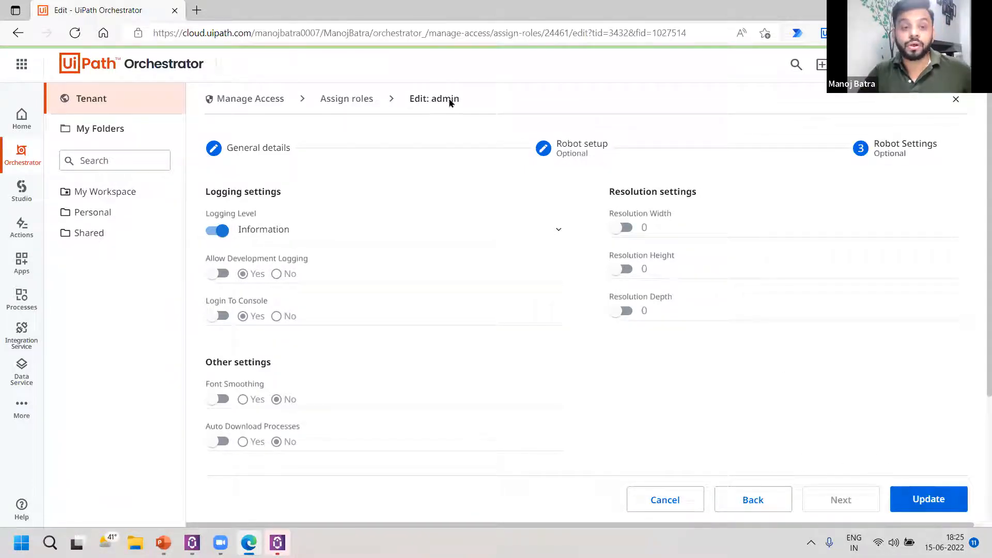
# Leave the admin user's edit page without saving the changes and open the Personal folder's overview.
pyautogui.click(665, 499)
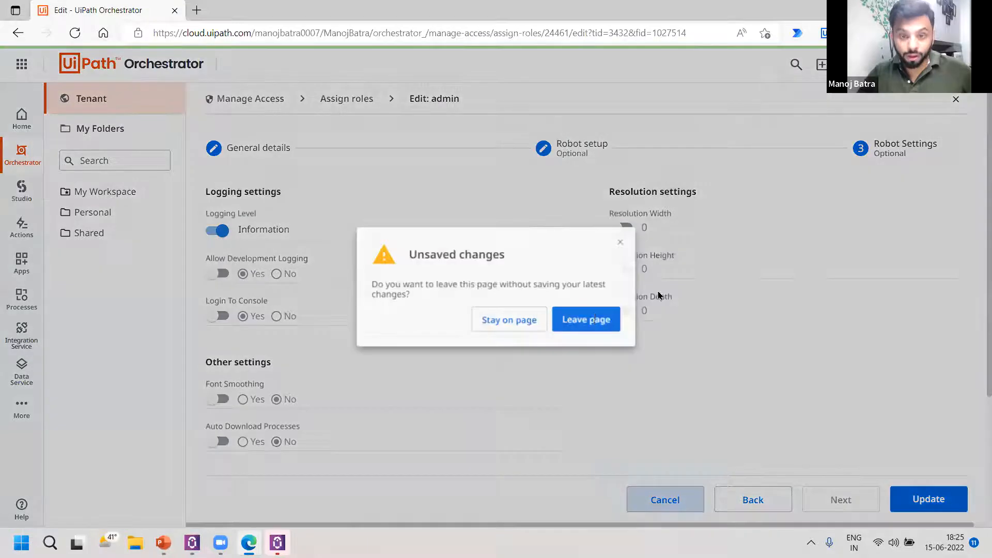
pyautogui.click(482, 325)
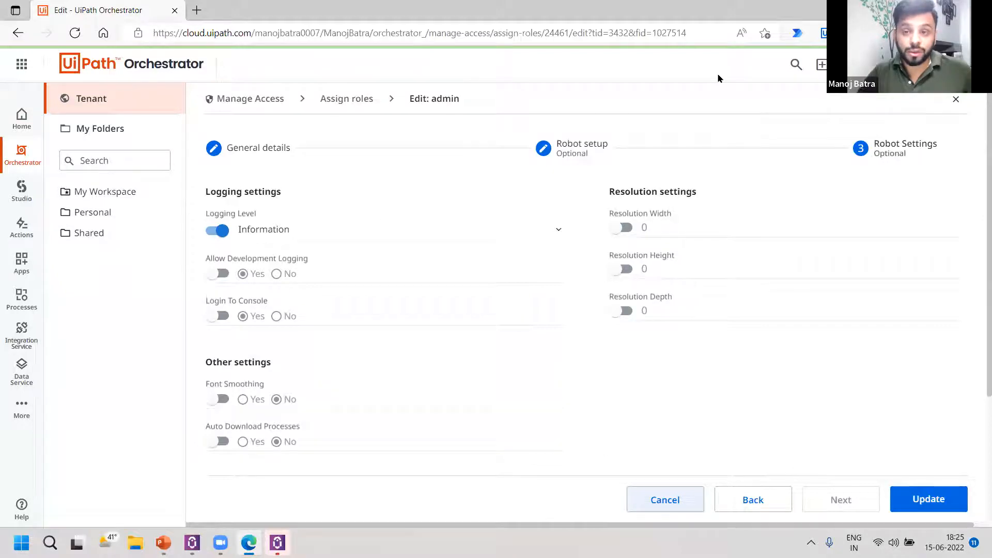
pyautogui.click(137, 212)
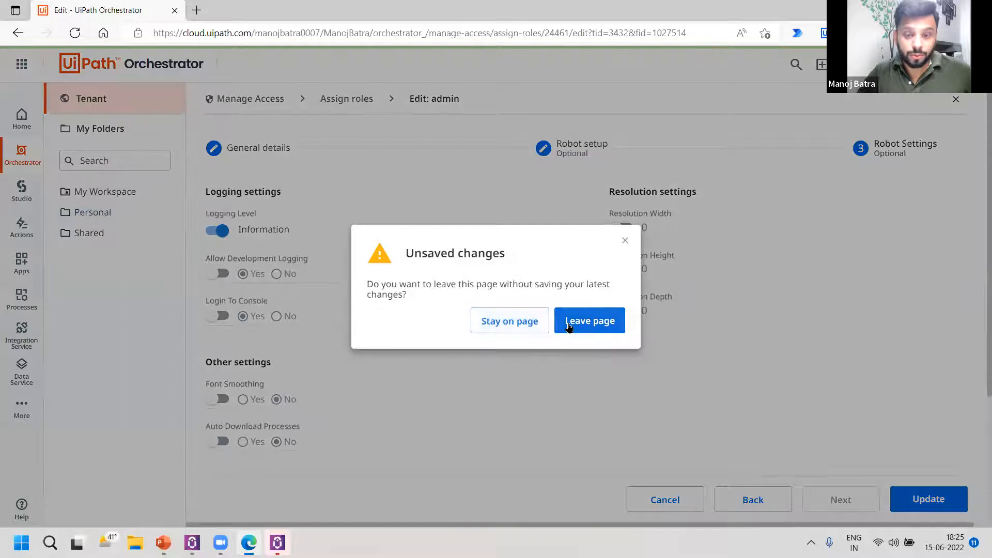
pyautogui.press('Return')
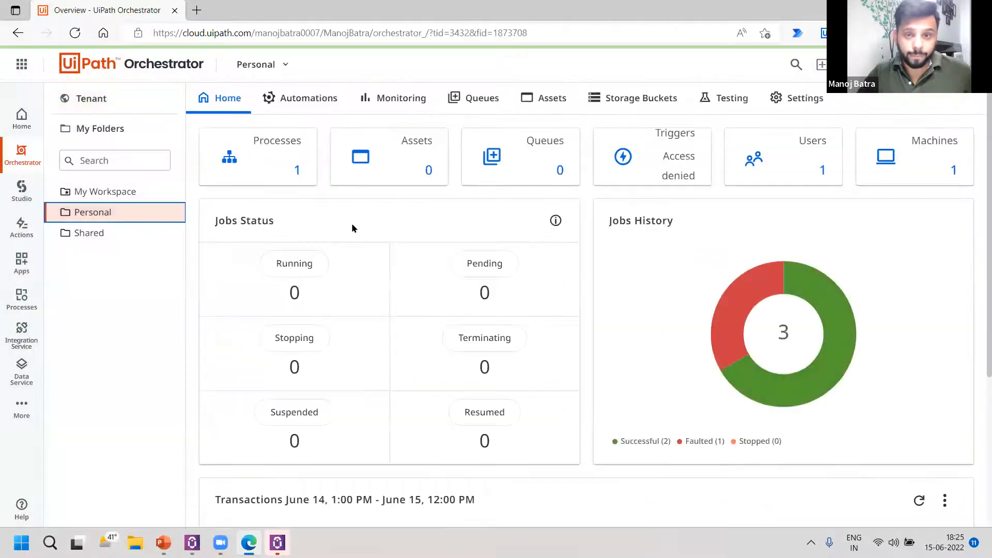
# Go to the tenant's folder management, view the machines assigned to the Personal folder and open Manage Machines in Folder.
pyautogui.click(113, 101)
pyautogui.click(321, 101)
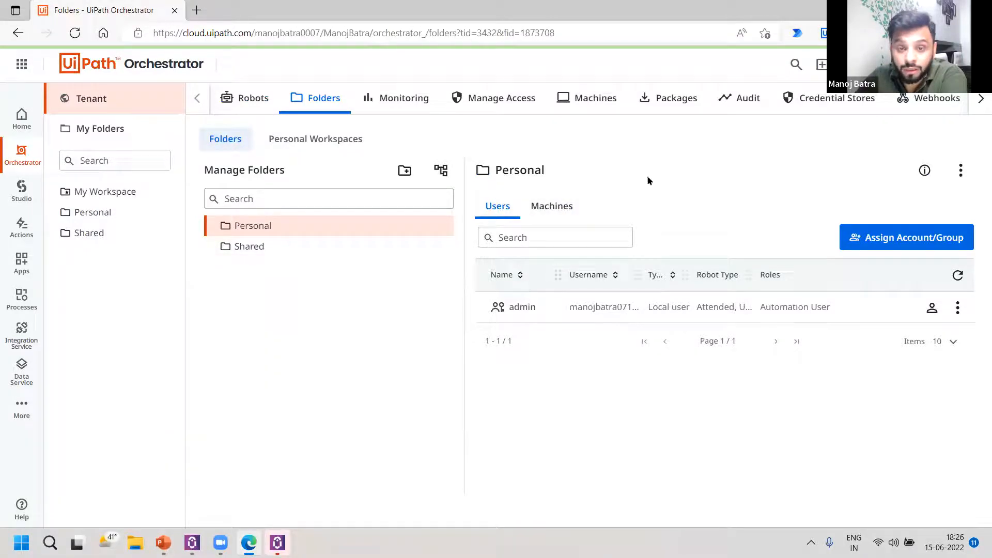
pyautogui.click(564, 208)
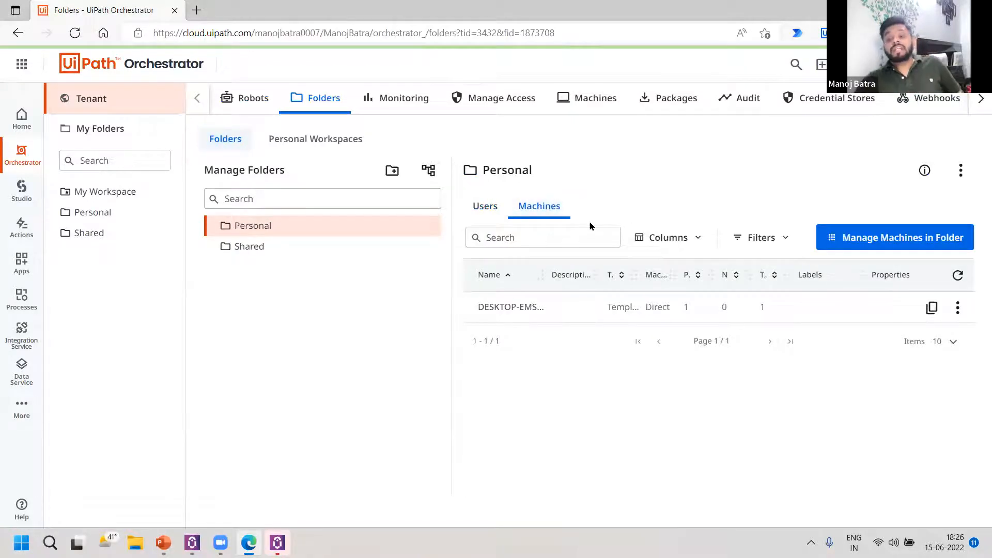
pyautogui.click(859, 243)
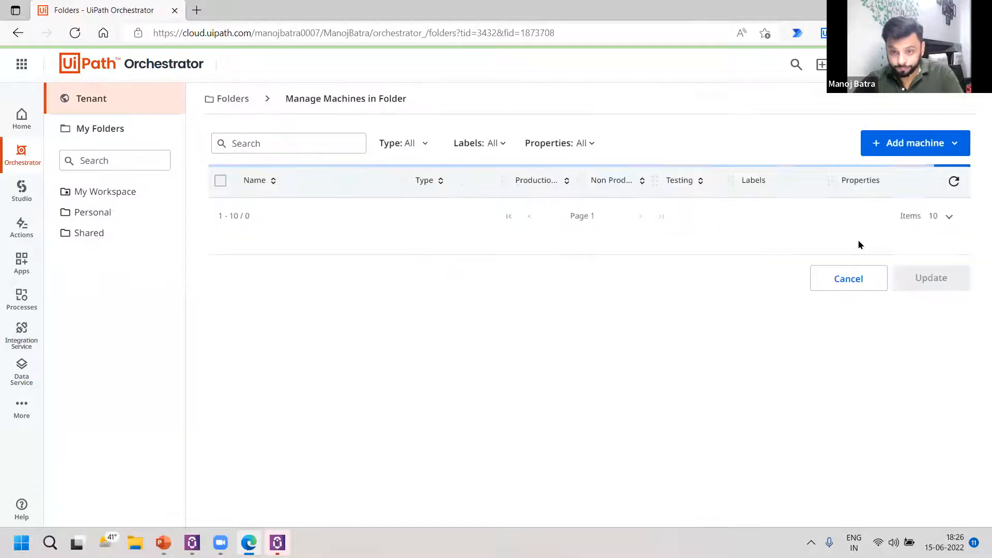
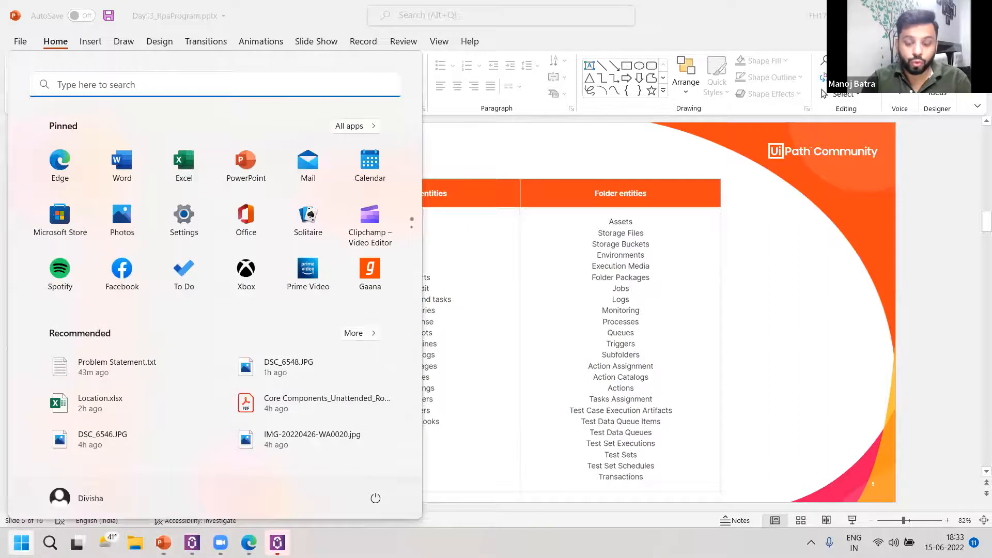
# Launch UiPath Studio and create a blank process named Day15Demo with Windows - Legacy compatibility and VB as the language.
pyautogui.press('Down')
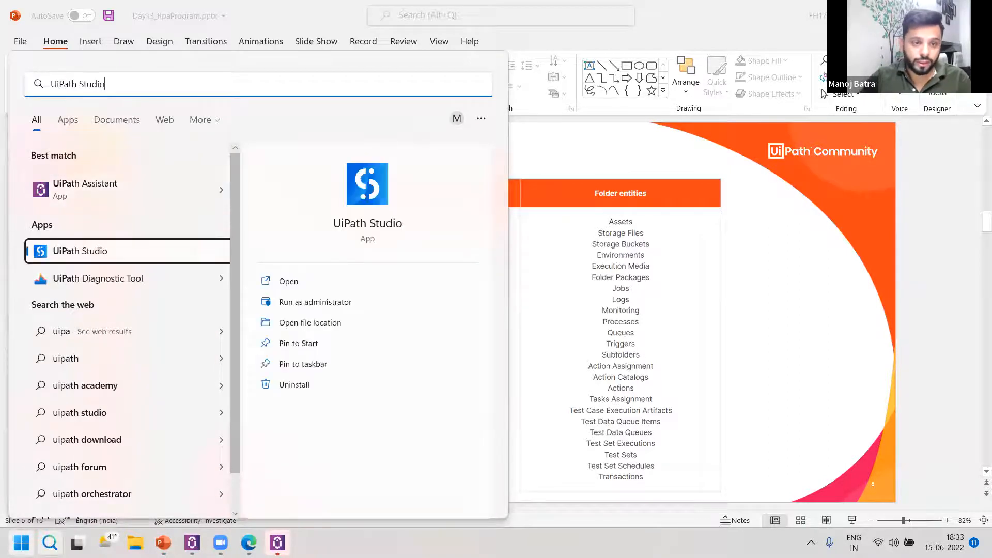
pyautogui.press('Return')
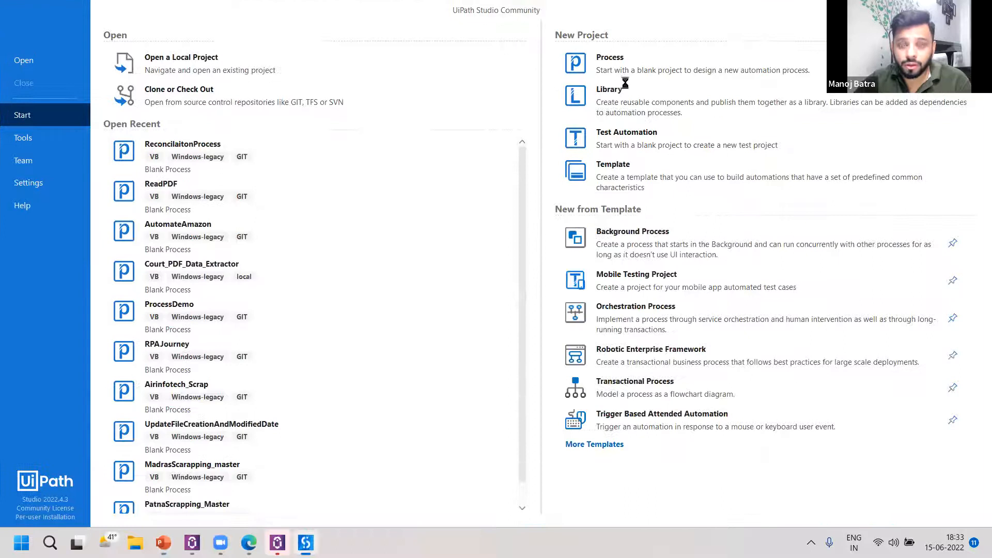
pyautogui.click(650, 74)
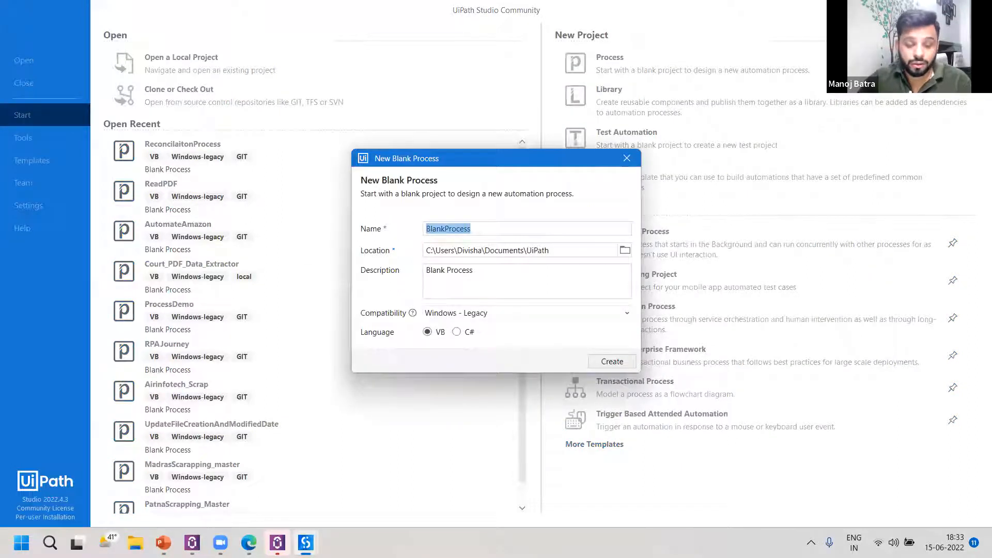
pyautogui.write('Day15')
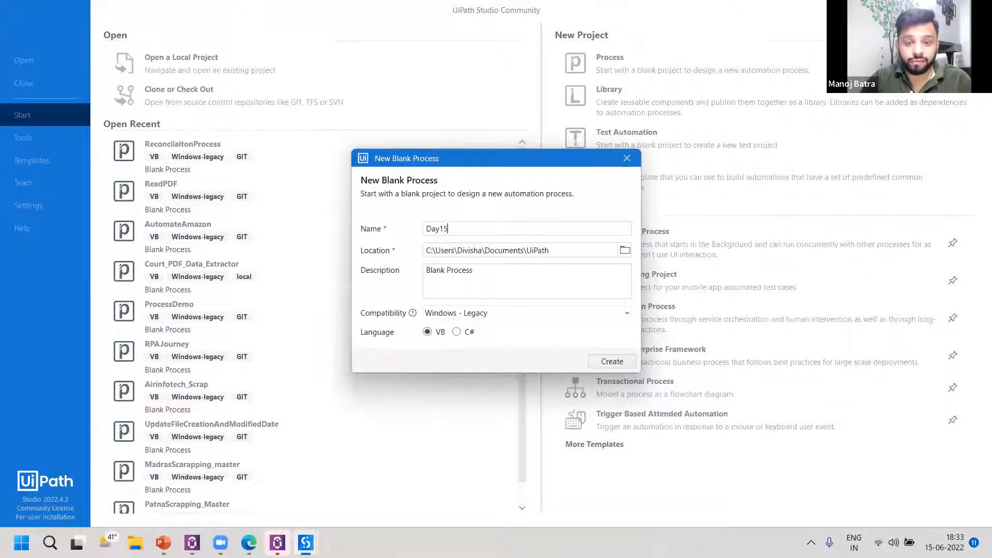
pyautogui.write('Demo')
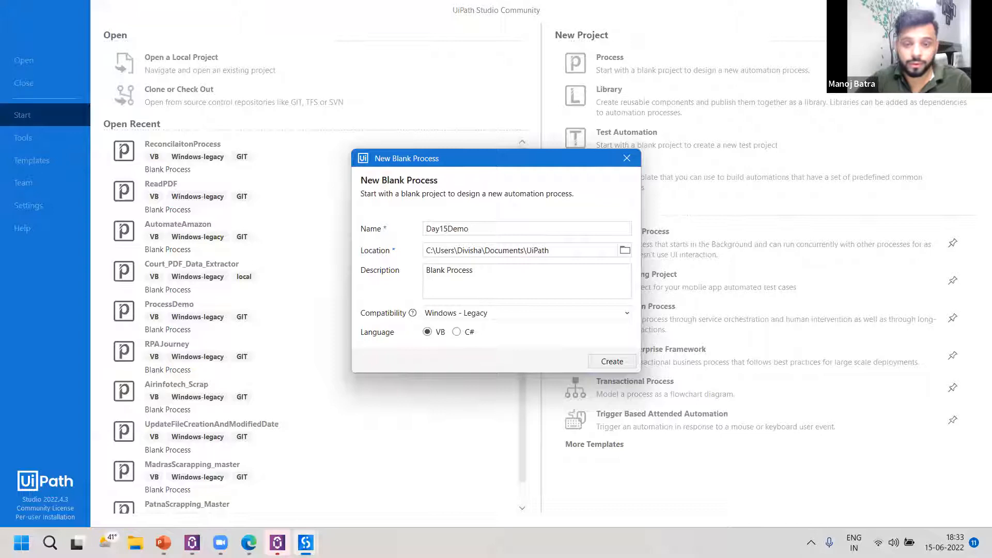
pyautogui.click(610, 362)
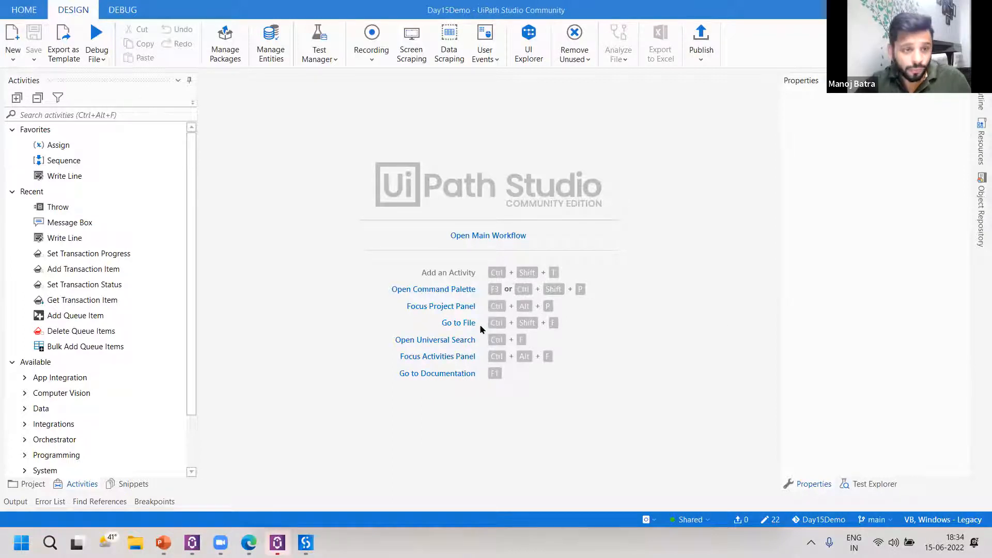
# Open the Main workflow and add a Message Box activity to it.
pyautogui.click(519, 236)
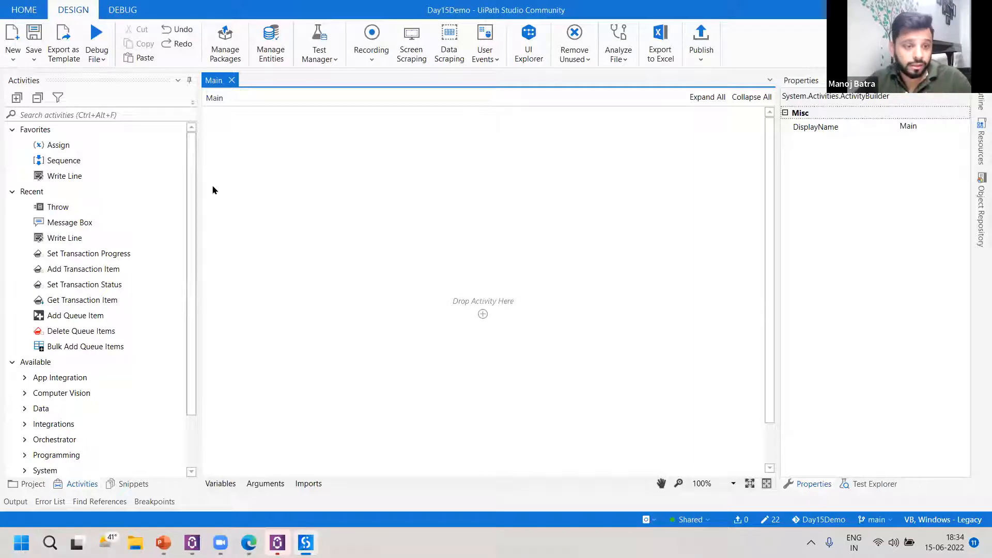
pyautogui.click(106, 115)
pyautogui.write('m')
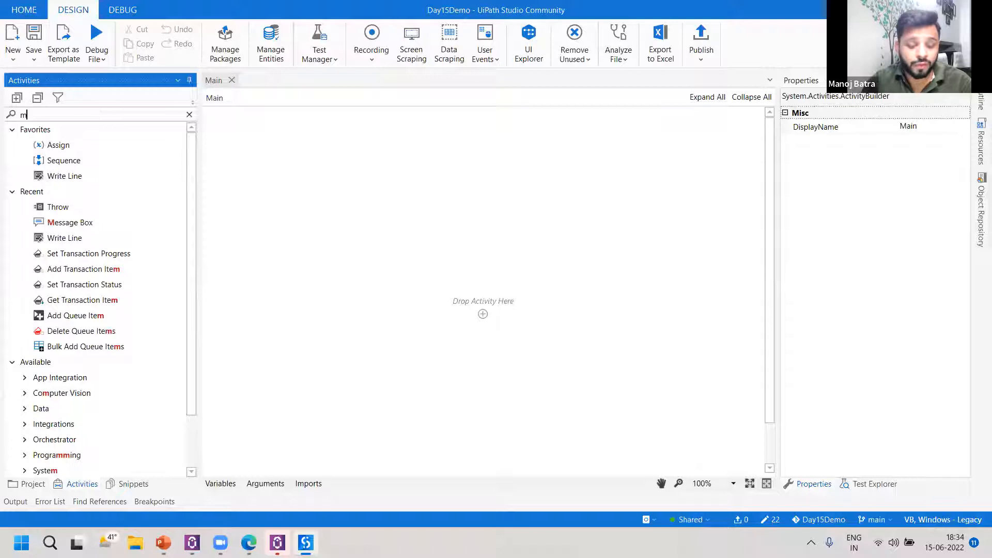
pyautogui.write('essage box')
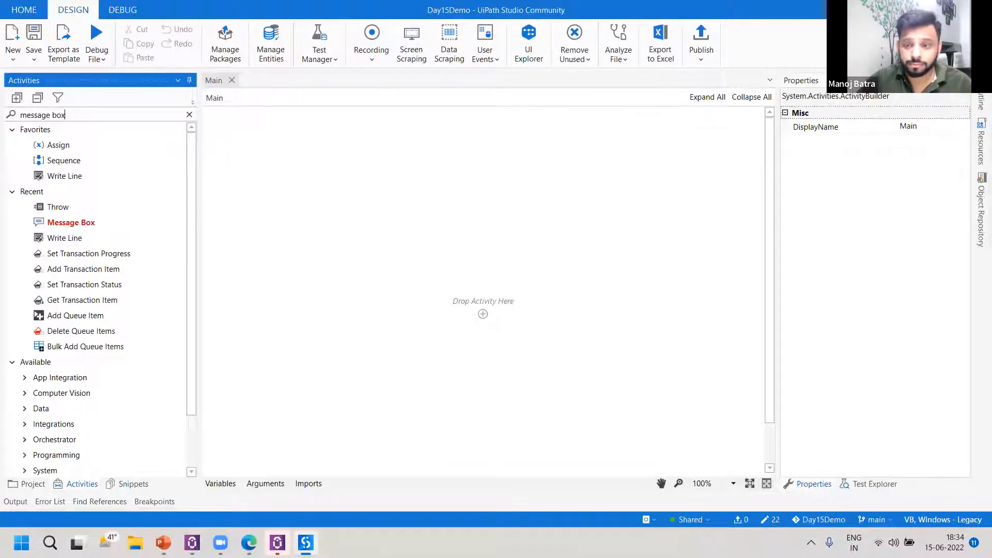
pyautogui.moveTo(100, 206); pyautogui.dragTo(491, 328)
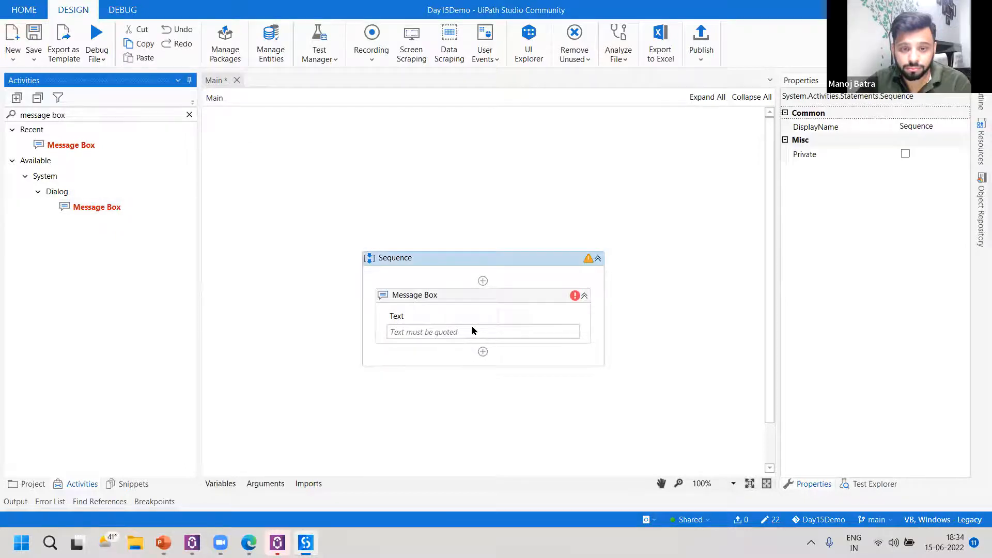
# Set the Message Box text to "Hello User", save the workflow and test it with a debug run, dismissing the message.
pyautogui.click(469, 331)
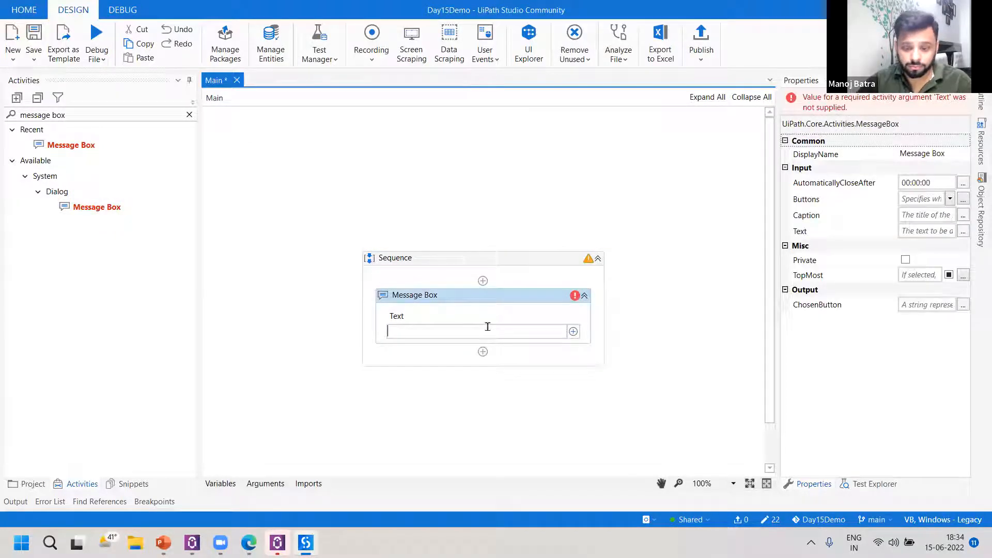
pyautogui.write('"Hello User')
pyautogui.hotkey('ctrl', 's')
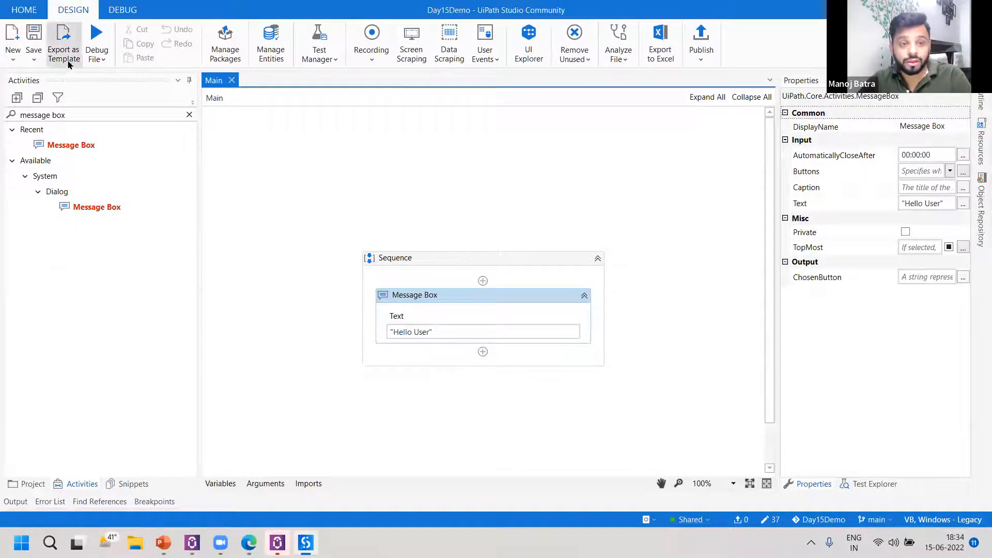
pyautogui.click(96, 39)
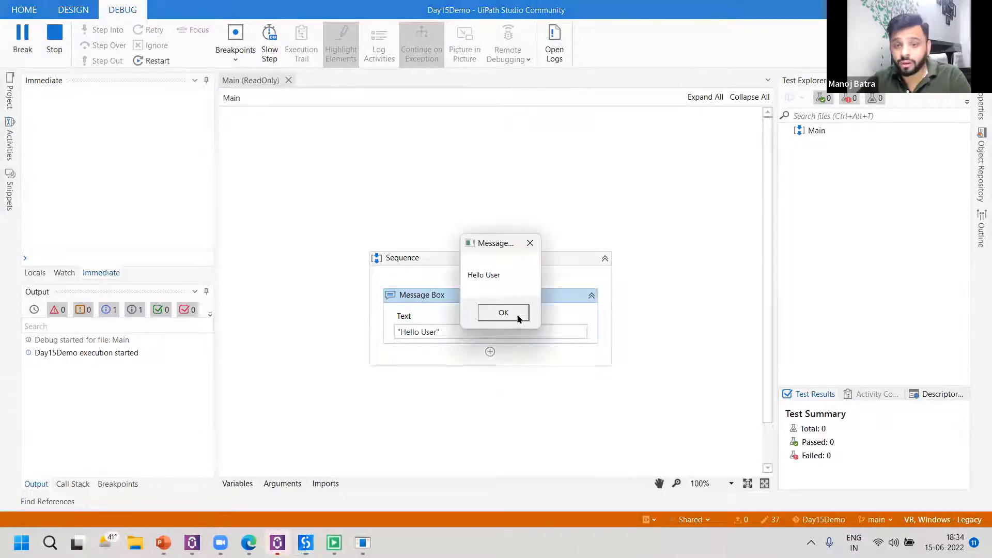
pyautogui.click(517, 317)
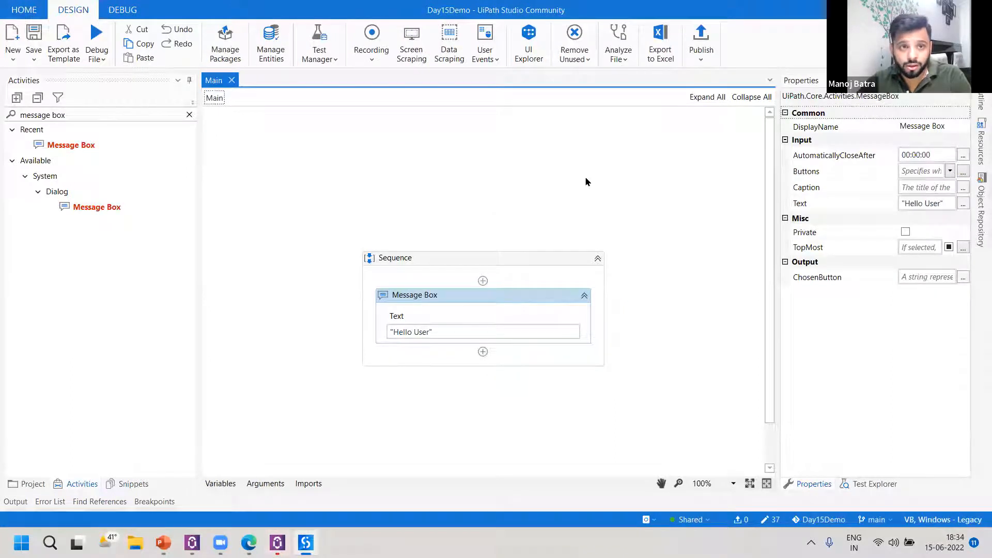
# View the Orchestrator folders selectable in Studio, compare them with the folder list in Orchestrator, and return to Studio.
pyautogui.click(689, 519)
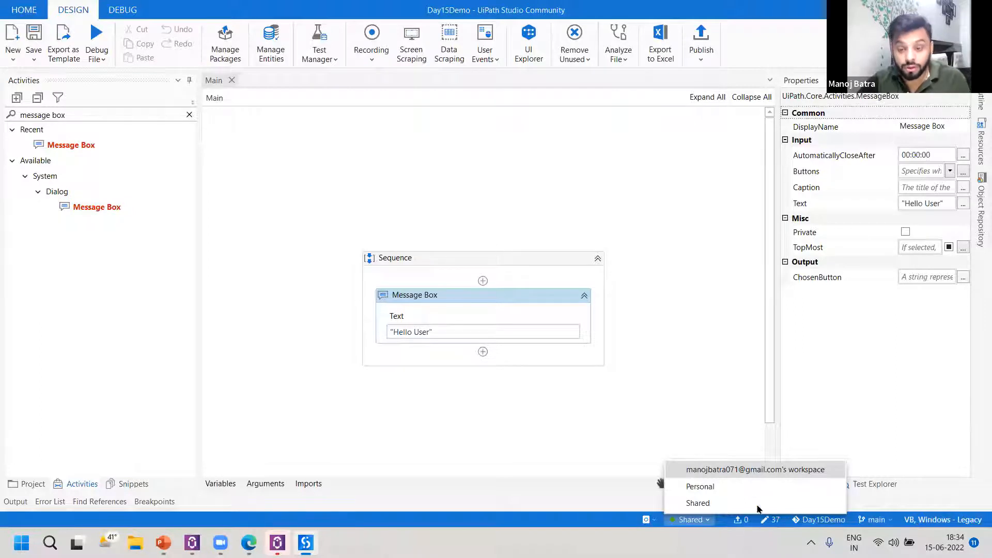
pyautogui.click(249, 542)
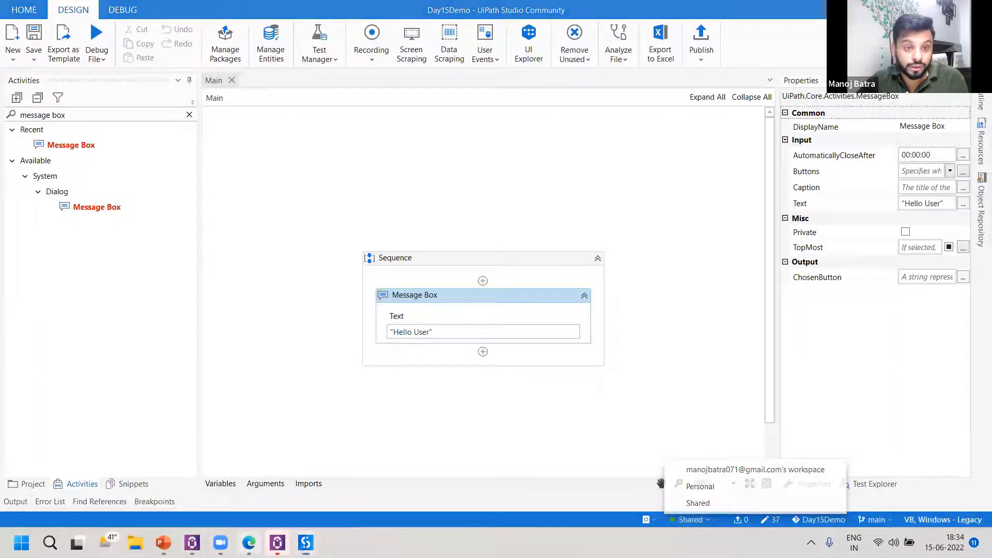
pyautogui.click(122, 243)
pyautogui.click(580, 323)
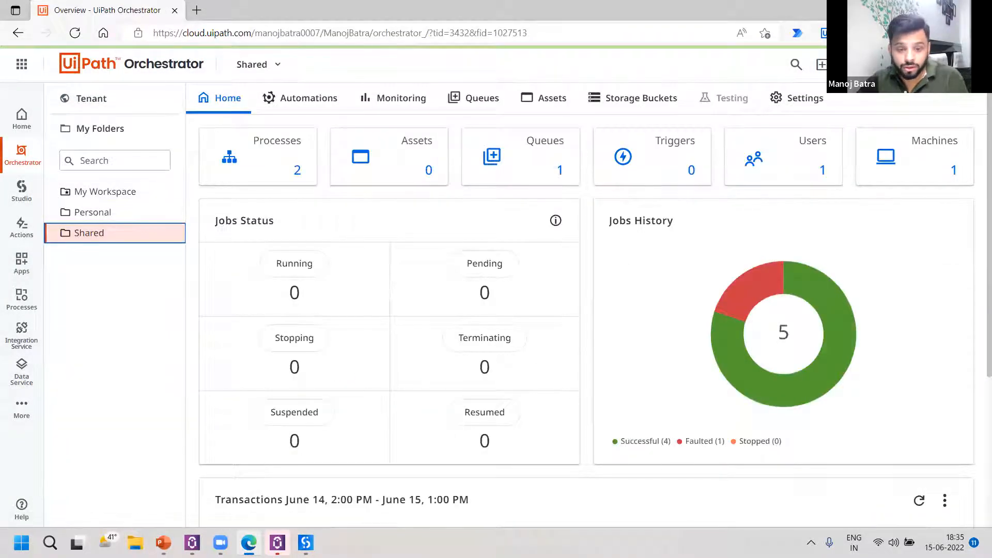
pyautogui.hotkey('alt', 'Tab')
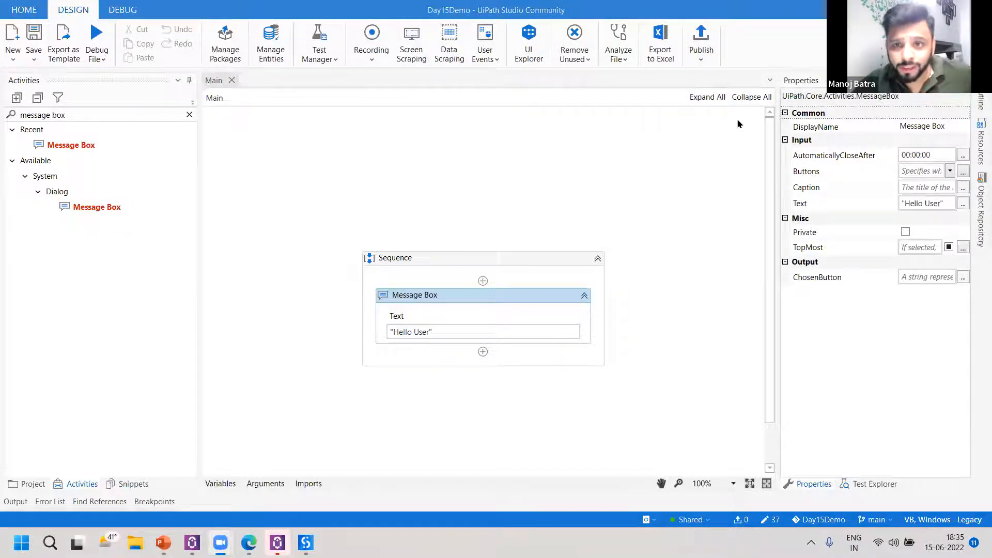
# Start publishing the Day15Demo process as version 1.0.1 and proceed to the publish options.
pyautogui.click(698, 45)
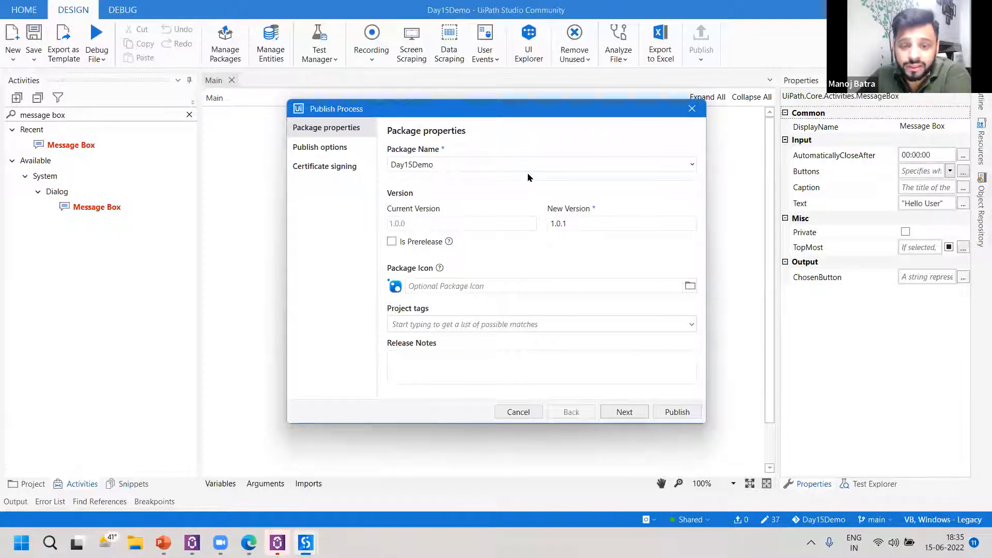
pyautogui.click(644, 414)
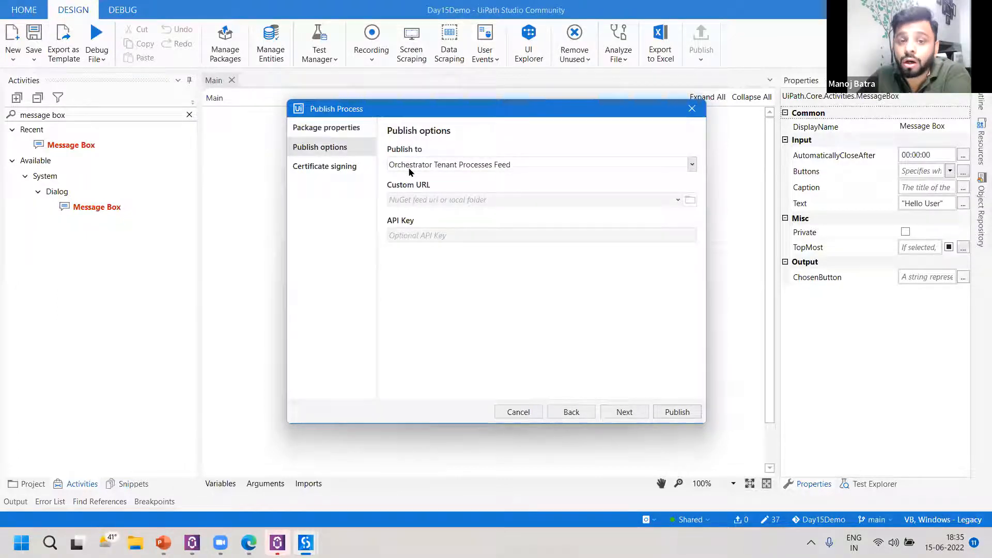
# Try Custom as the publish destination, browse for a local folder without choosing one, and restore Orchestrator Tenant Processes Feed.
pyautogui.click(520, 165)
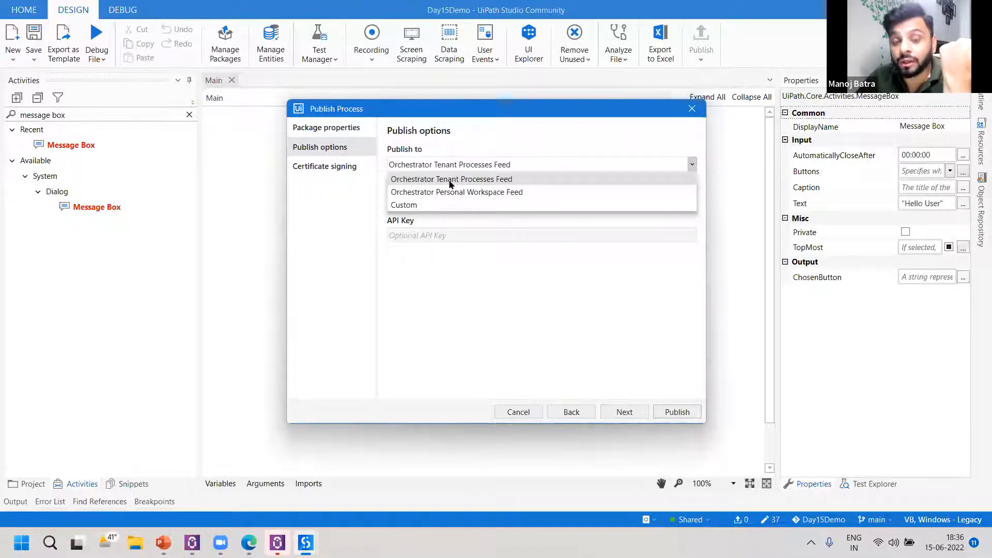
pyautogui.click(469, 205)
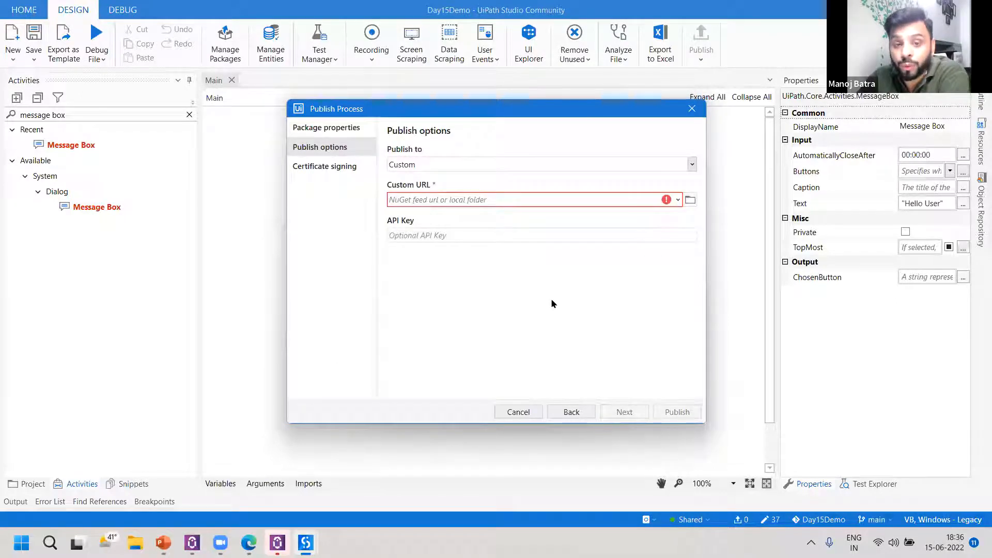
pyautogui.click(691, 200)
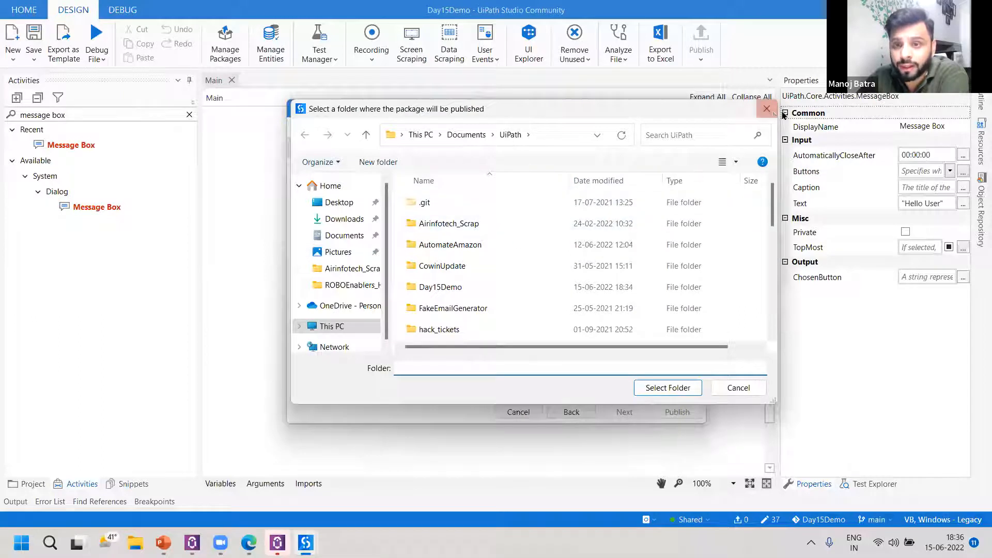
pyautogui.click(767, 108)
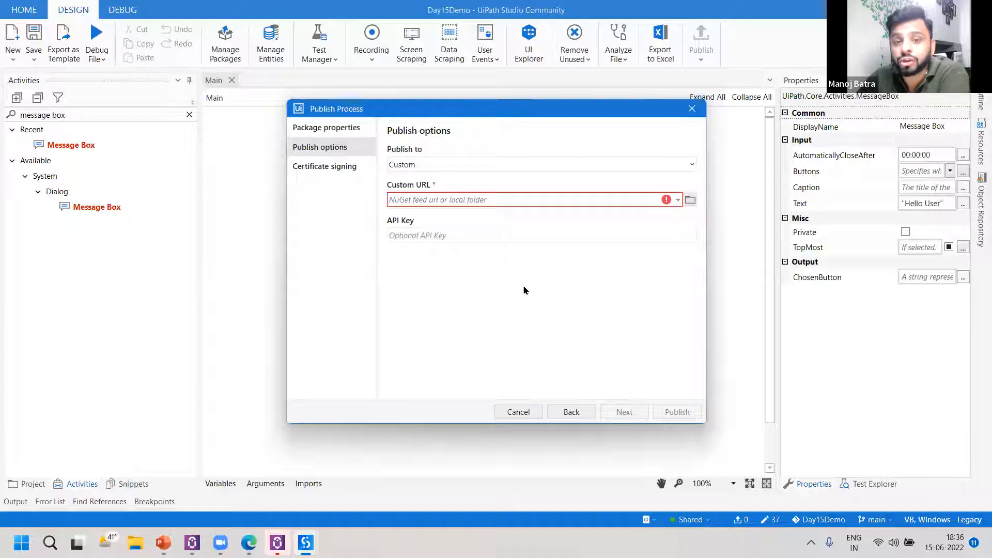
pyautogui.click(524, 164)
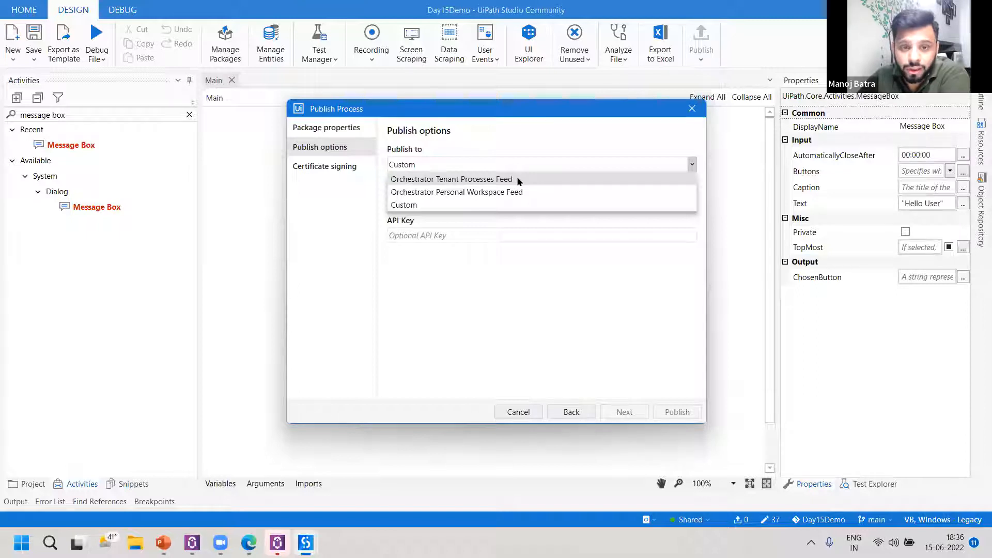
pyautogui.click(517, 180)
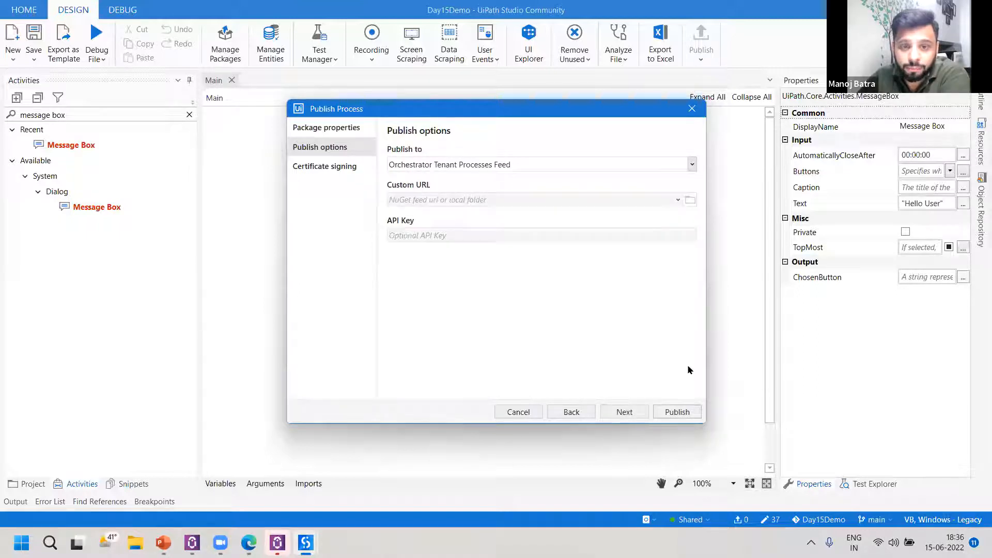
# Publish Day15Demo to the Orchestrator Tenant Processes Feed, leaving the certificate signing fields empty, and close the confirmation.
pyautogui.click(623, 412)
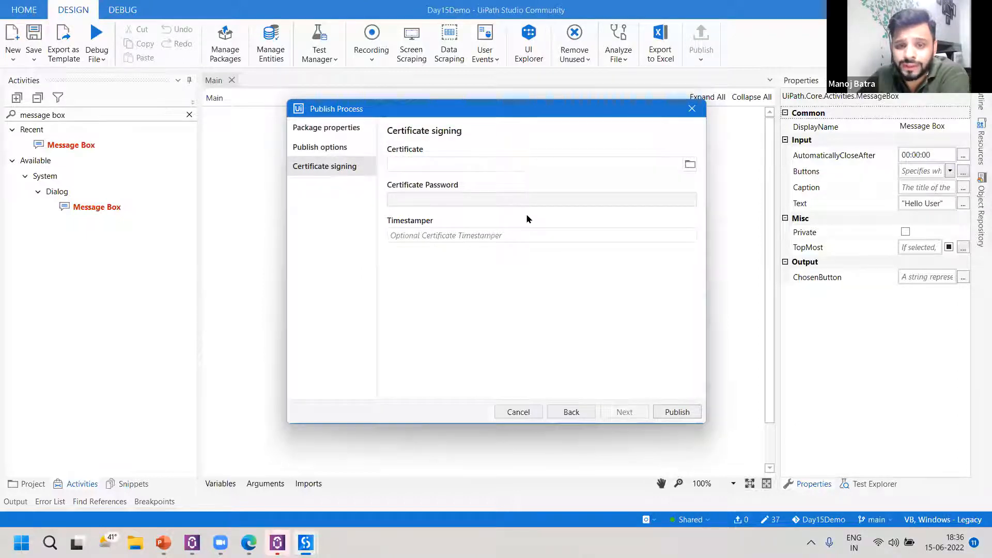
pyautogui.click(687, 415)
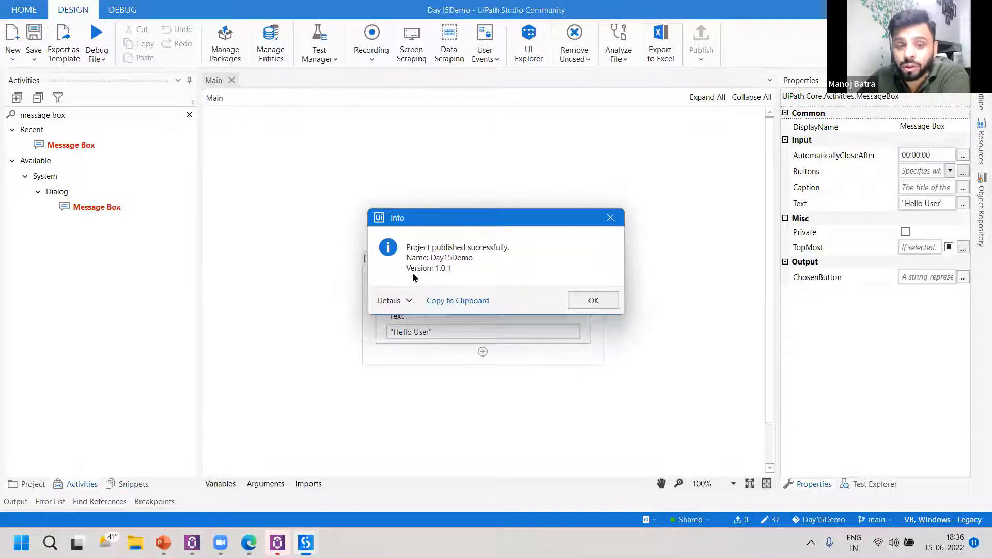
pyautogui.click(594, 300)
# Switch to UiPath Assistant, dismiss the failed process notice and look through the available processes.
pyautogui.moveTo(277, 542)
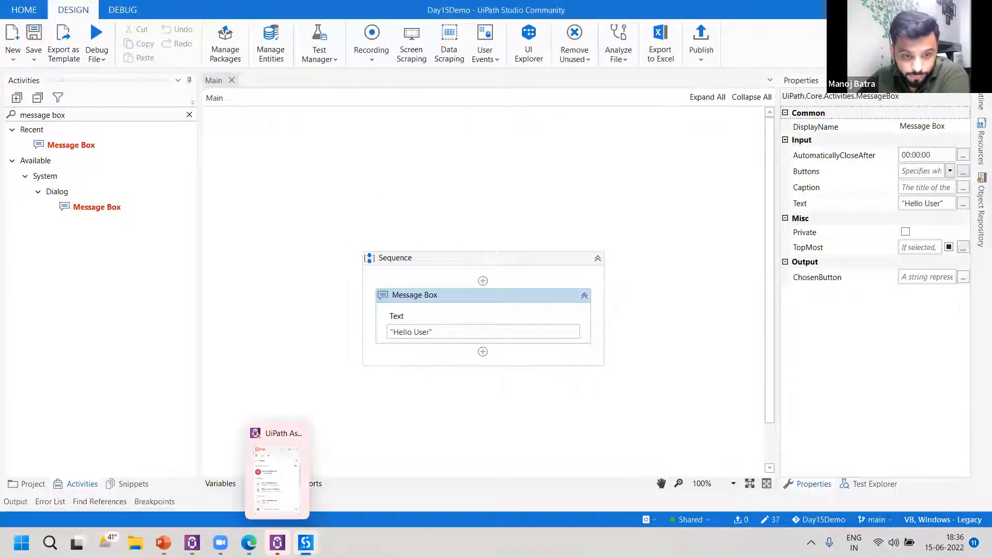
pyautogui.click(276, 510)
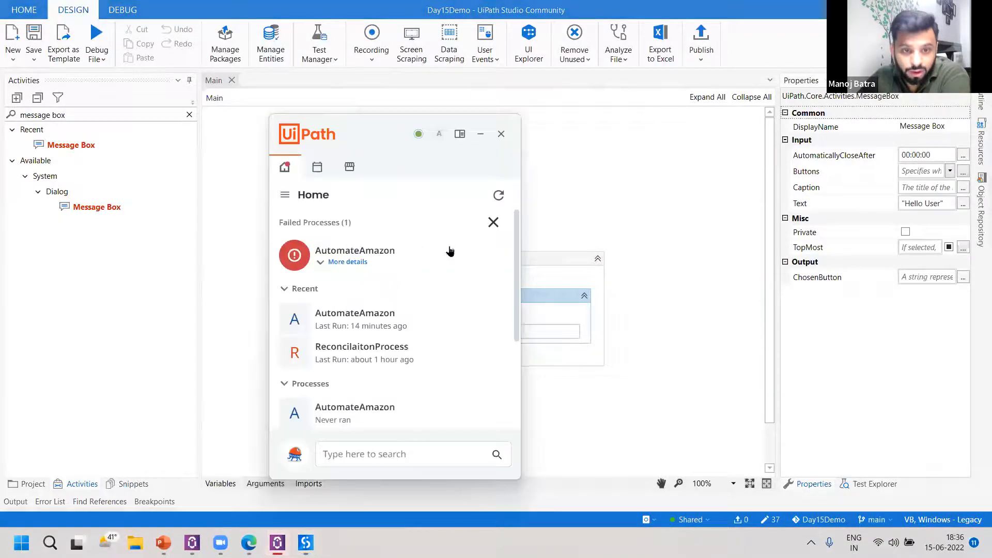
pyautogui.click(493, 222)
pyautogui.scroll(-3, 439, 289)
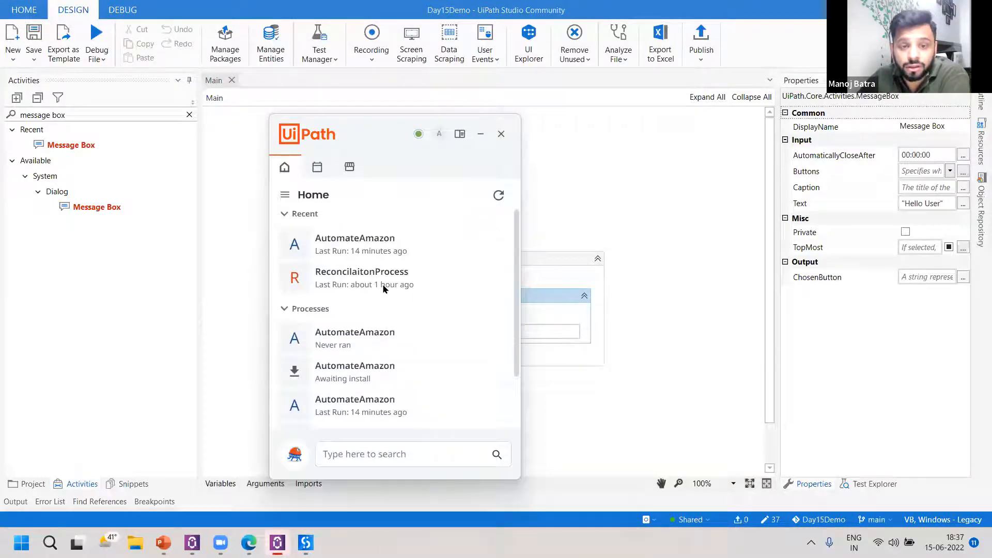
# Switch to Orchestrator in Edge and view the tenant's packages to check for the published Day15Demo package.
pyautogui.moveTo(221, 543)
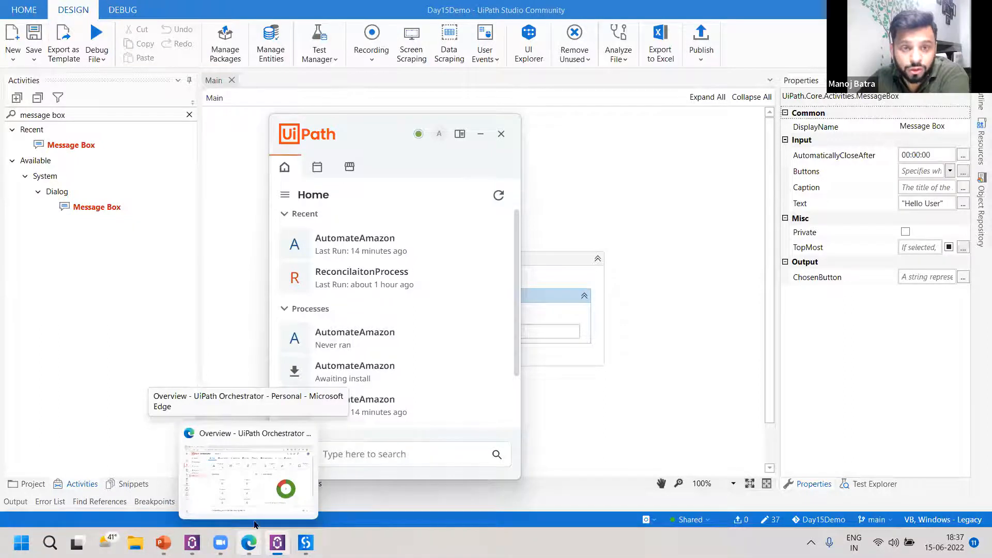
pyautogui.click(256, 509)
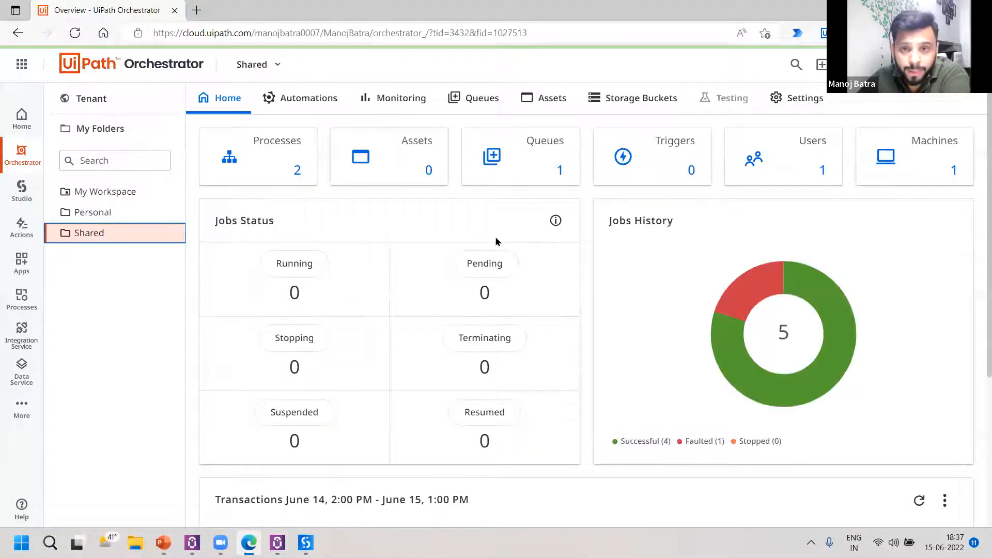
pyautogui.click(106, 101)
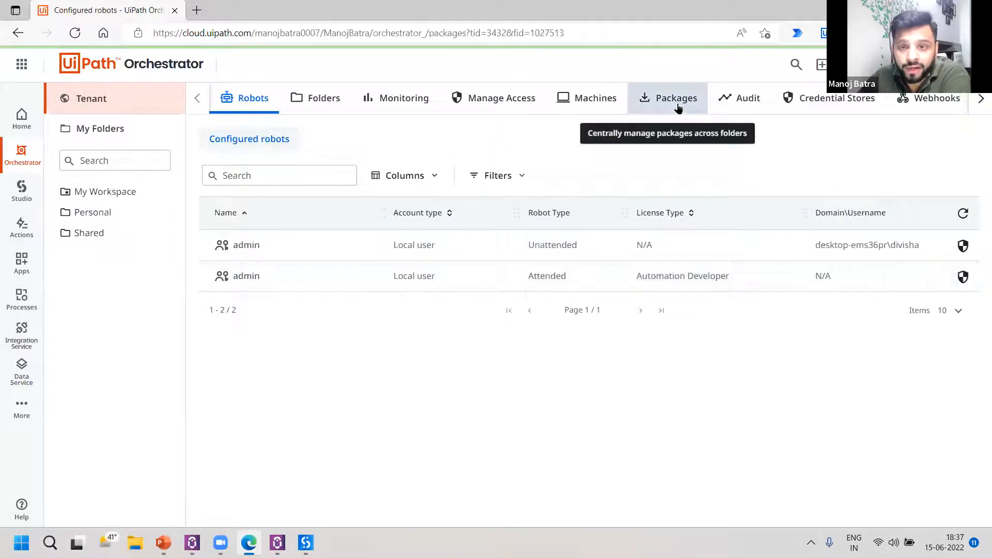
pyautogui.click(679, 106)
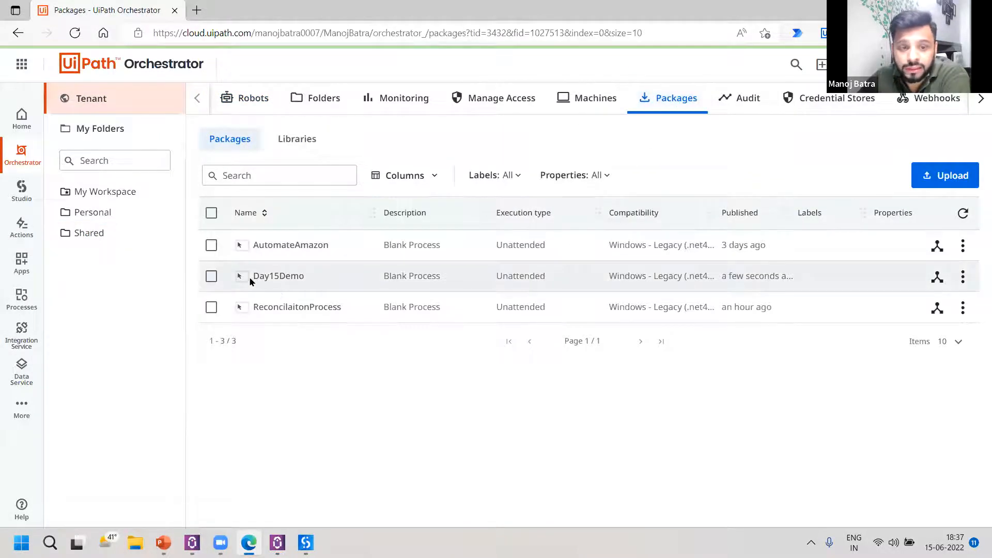
# Explore the Day15Demo package, expand version 1.0.1 and its dependencies, and view the Main.xaml workflow.
pyautogui.moveTo(250, 279); pyautogui.dragTo(307, 279)
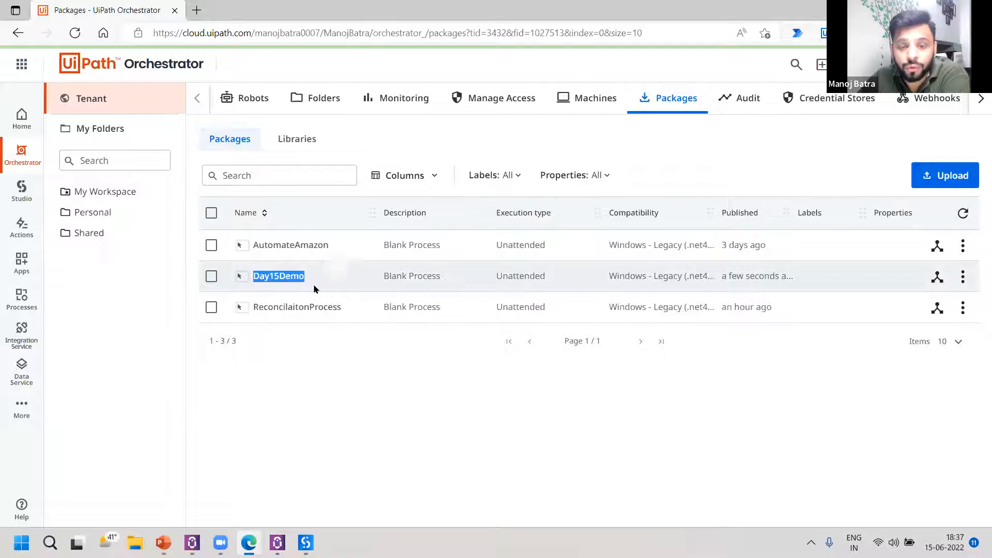
pyautogui.moveTo(728, 276); pyautogui.dragTo(804, 288)
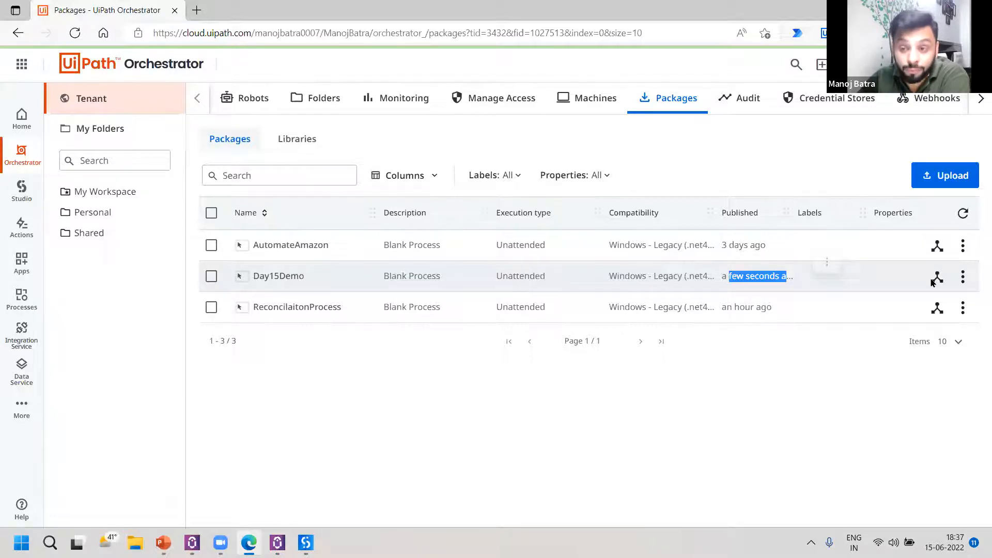
pyautogui.click(914, 426)
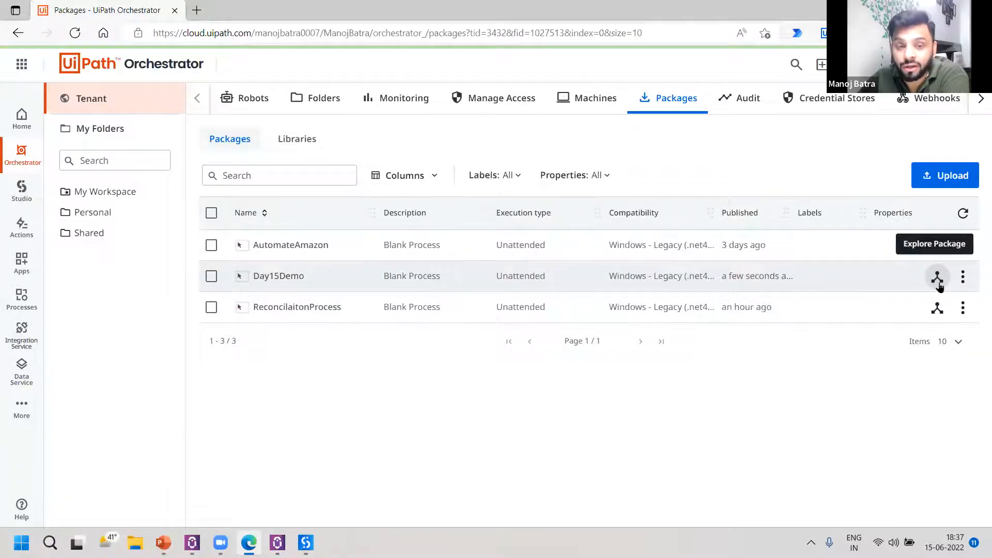
pyautogui.click(937, 277)
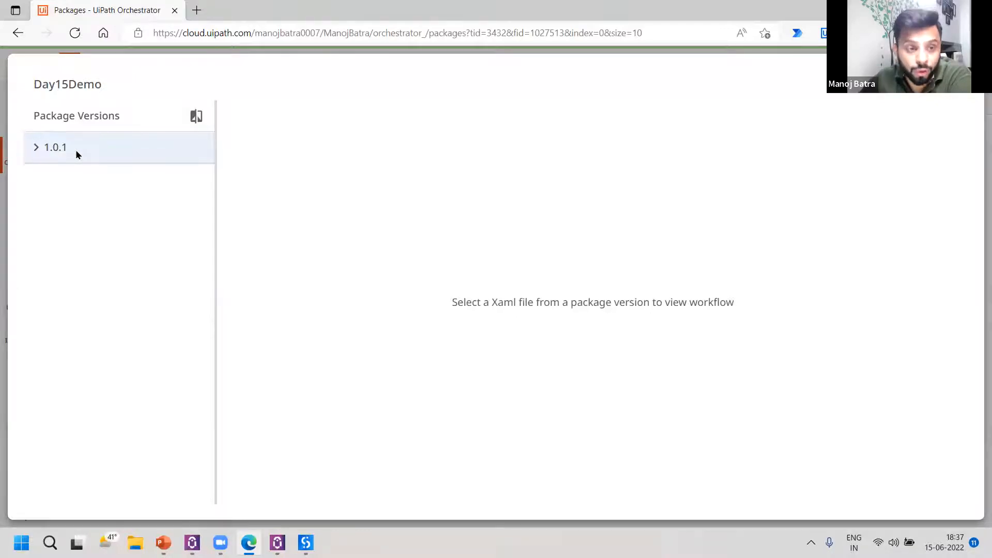
pyautogui.click(36, 149)
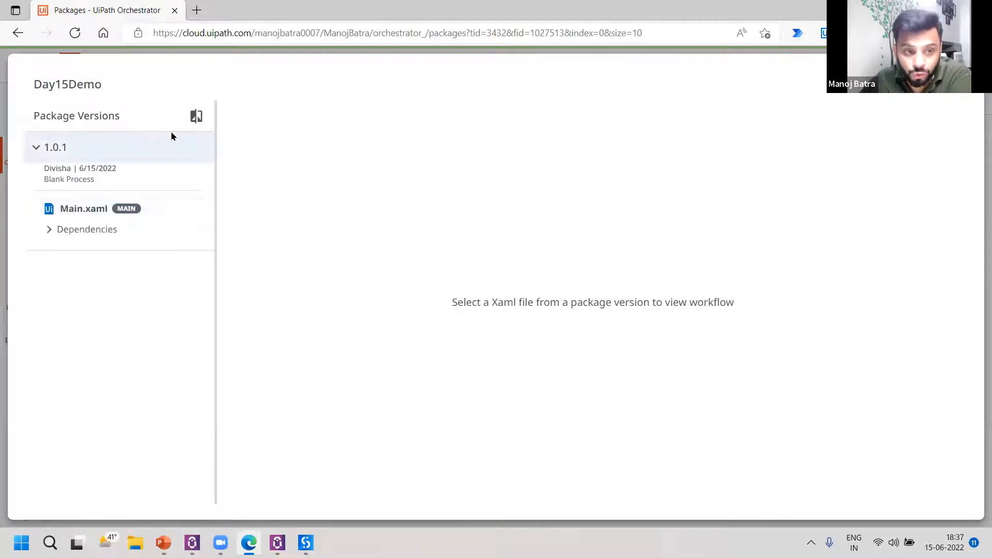
pyautogui.click(48, 229)
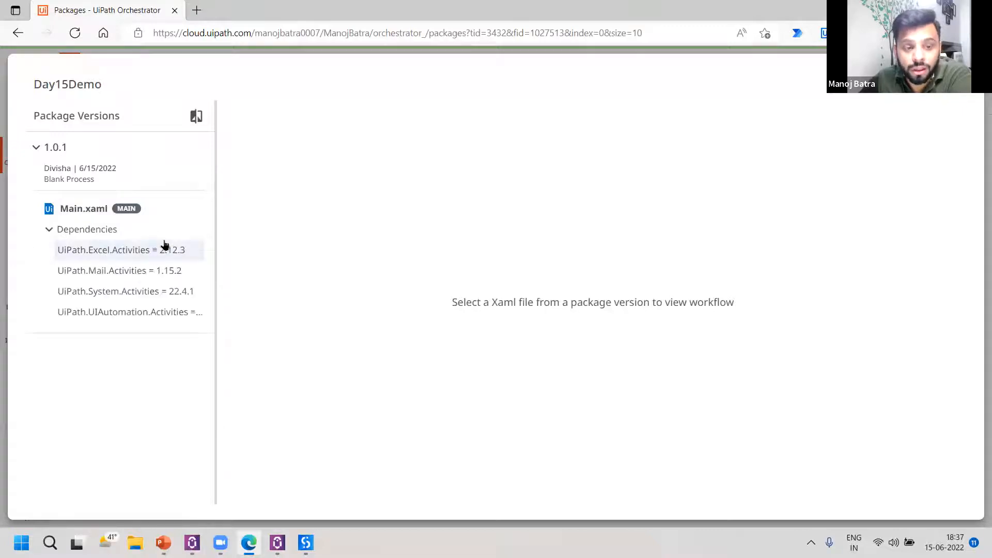
pyautogui.click(88, 213)
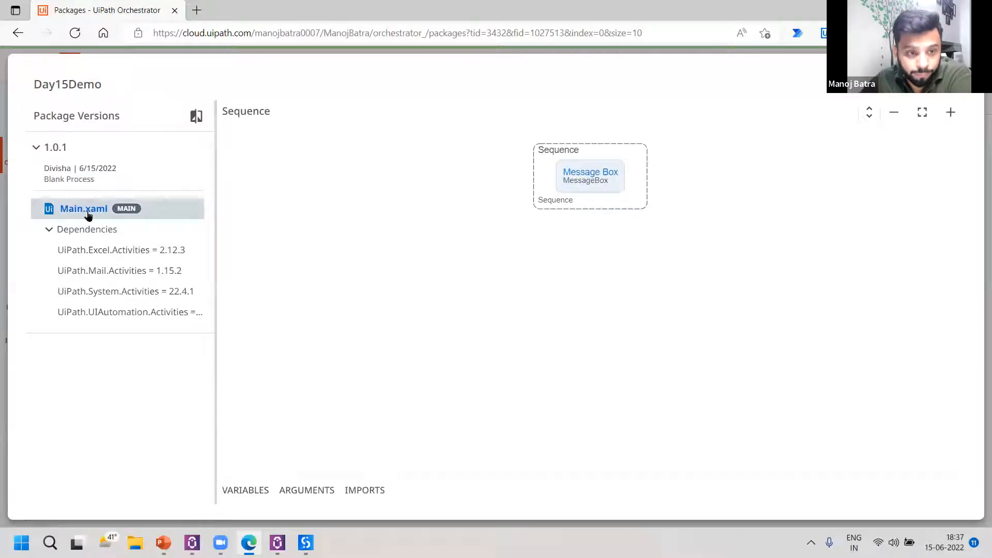
# Inspect the Message Box activity's properties and the workflow's variables, arguments and imports, then close the package explorer.
pyautogui.click(592, 185)
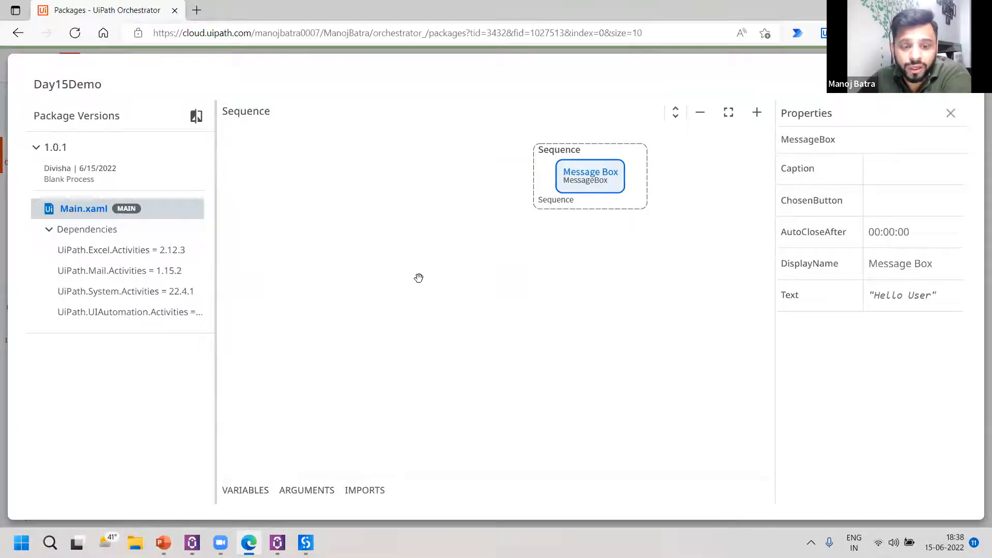
pyautogui.click(246, 494)
pyautogui.click(309, 490)
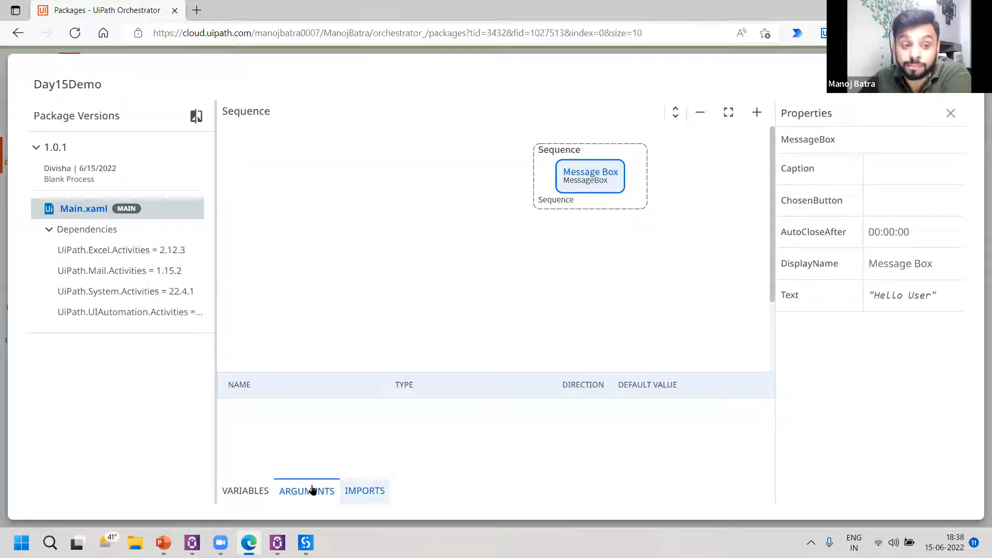
pyautogui.click(364, 491)
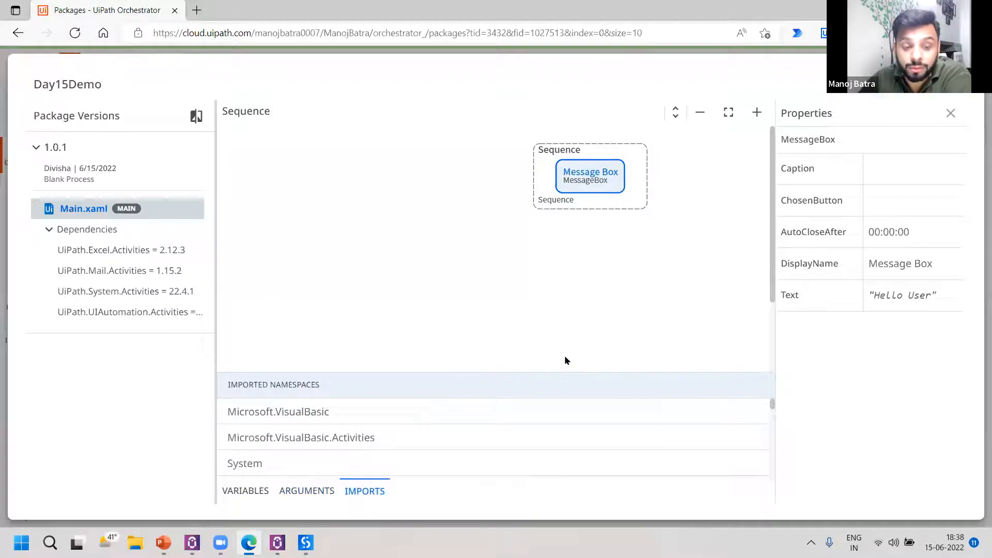
pyautogui.scroll(-3, 442, 424)
pyautogui.scroll(2, 442, 424)
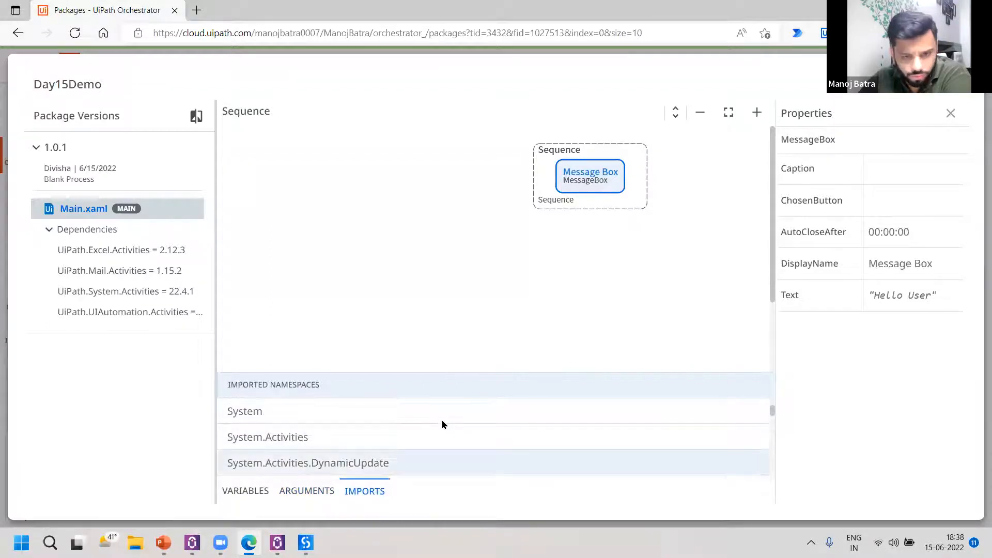
pyautogui.scroll(1, 442, 424)
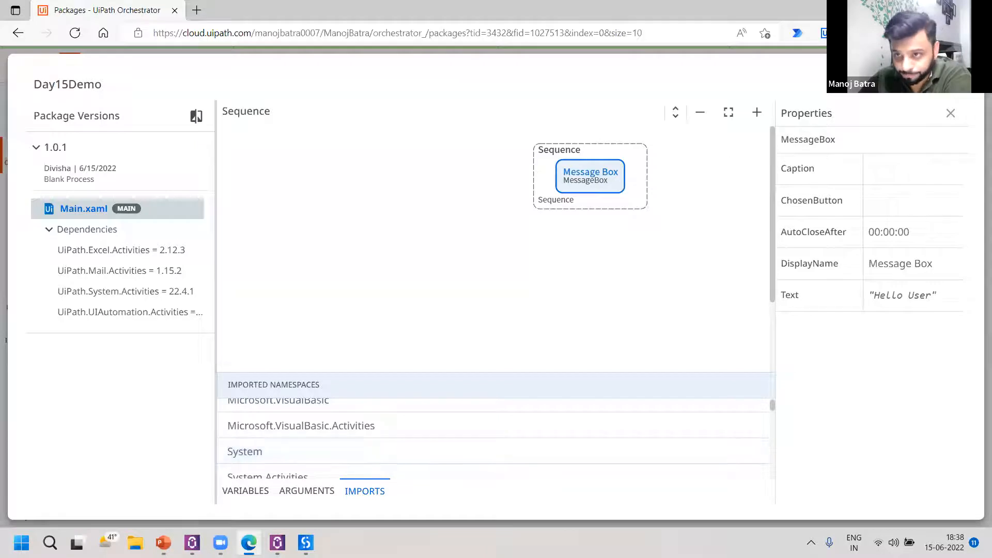
pyautogui.click(952, 91)
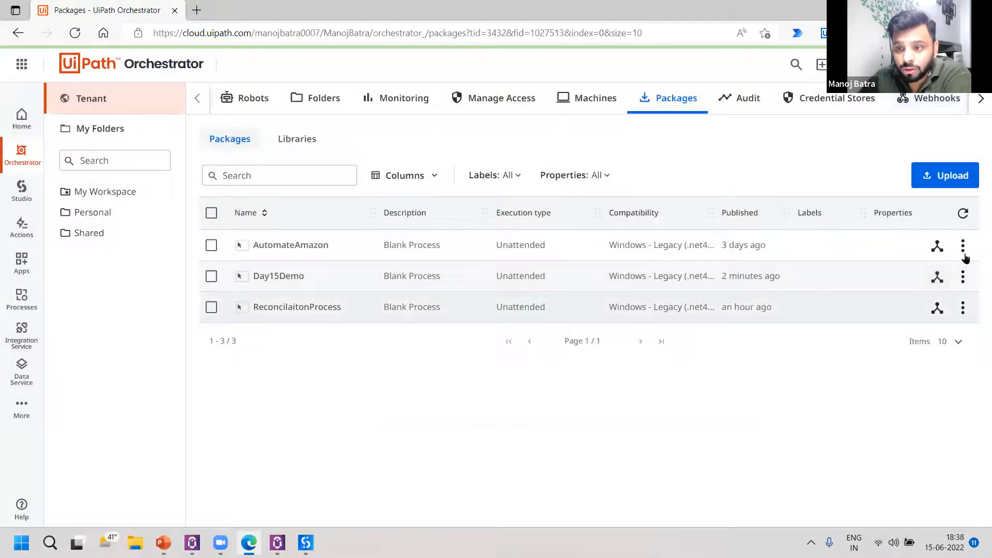
# View the Day15Demo package's versions and change log, and close the version details.
pyautogui.click(963, 279)
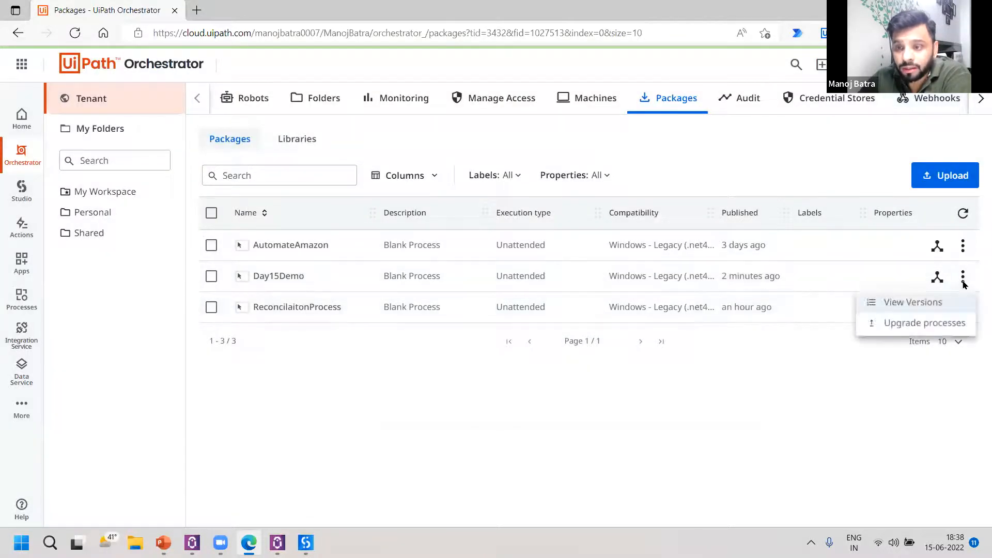
pyautogui.click(927, 304)
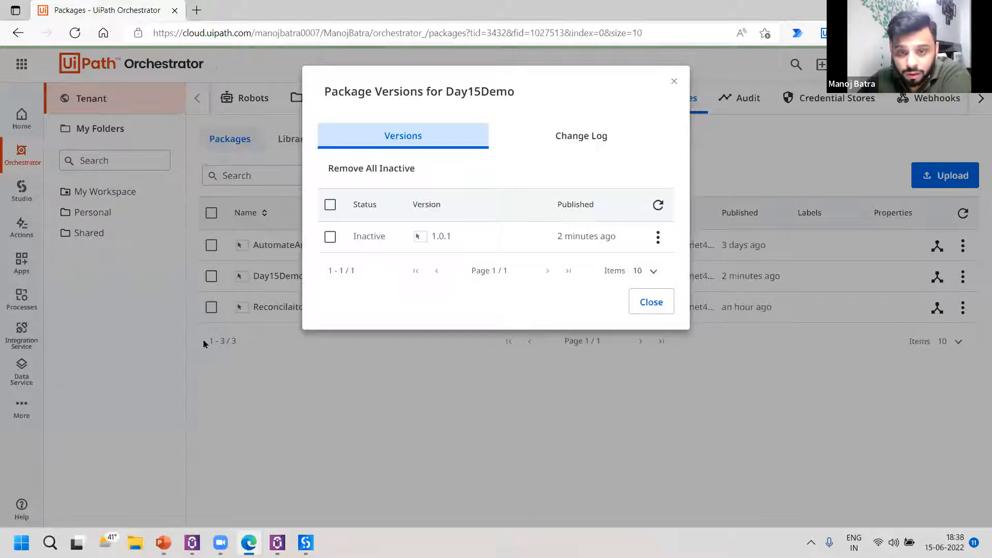
pyautogui.click(615, 147)
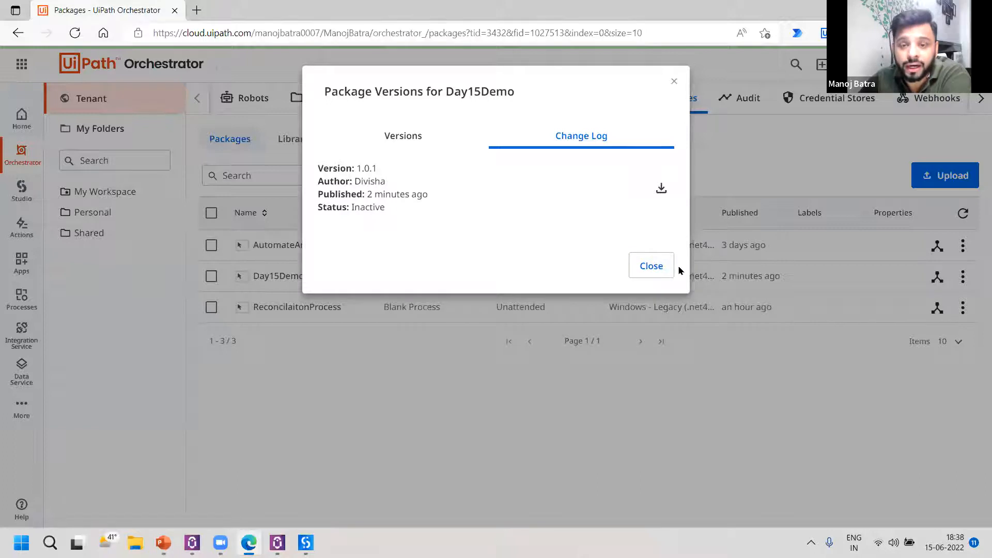
pyautogui.click(650, 266)
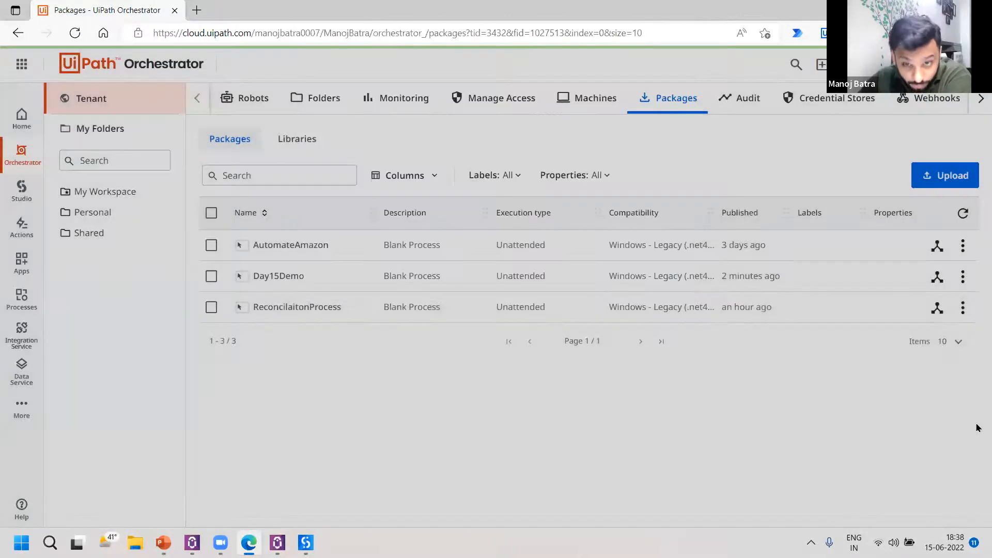
# Begin adding a process to the Shared folder from package Day15Demo version 1.0.1, and continue past the package requirements to the additional settings.
pyautogui.click(103, 233)
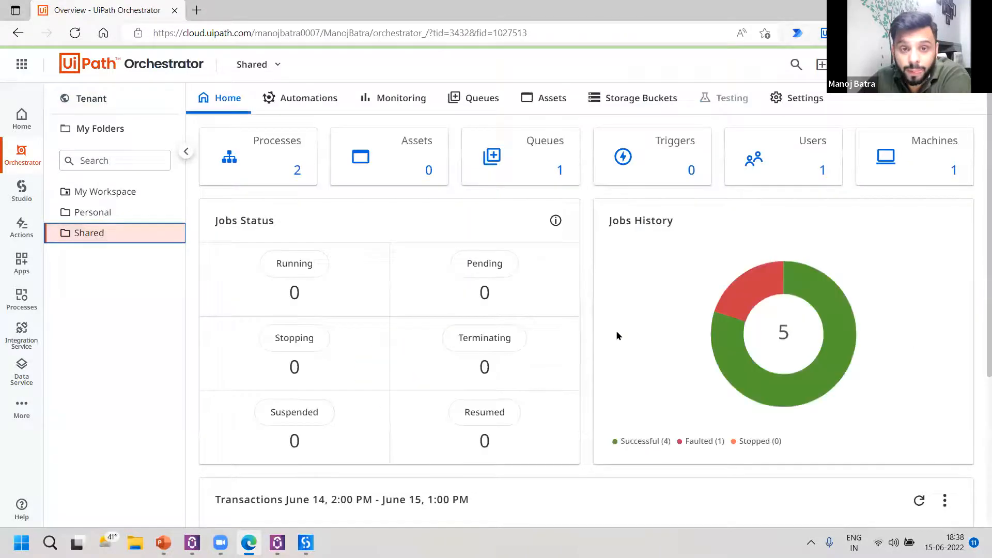
pyautogui.click(268, 176)
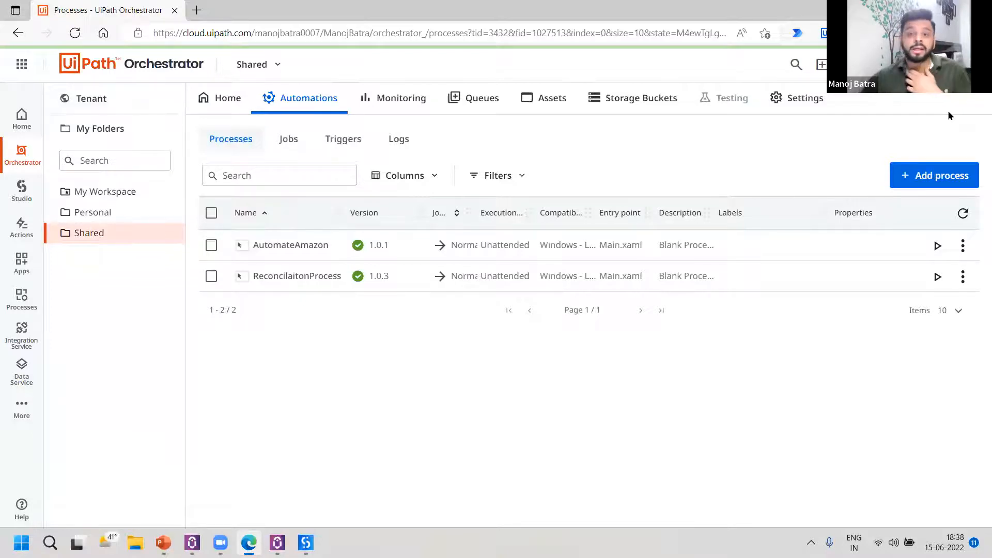
pyautogui.click(946, 188)
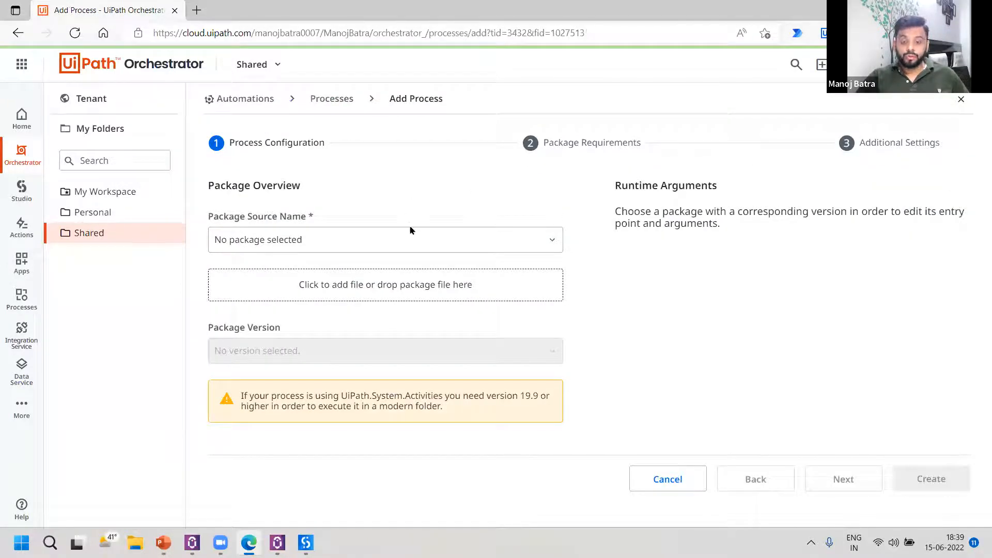
pyautogui.click(479, 245)
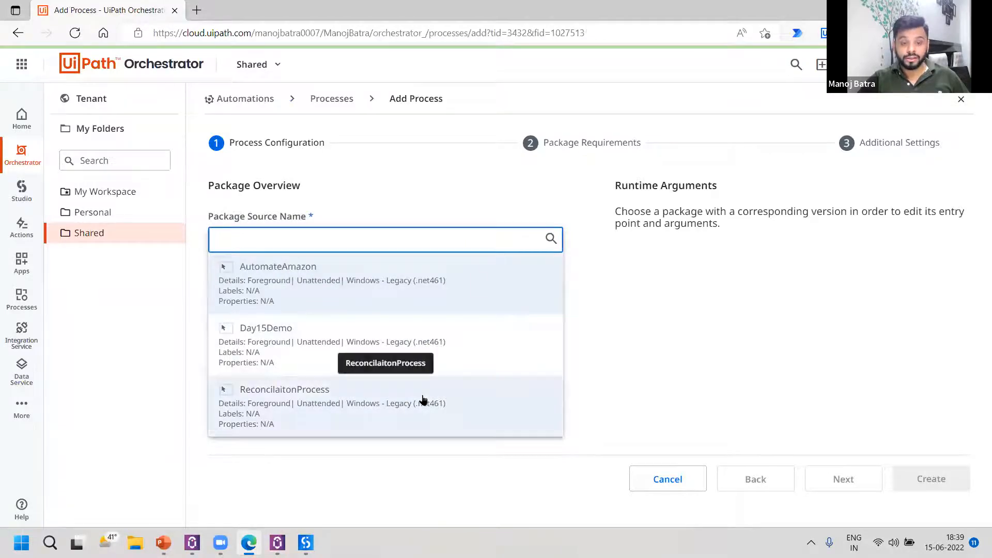
pyautogui.click(301, 346)
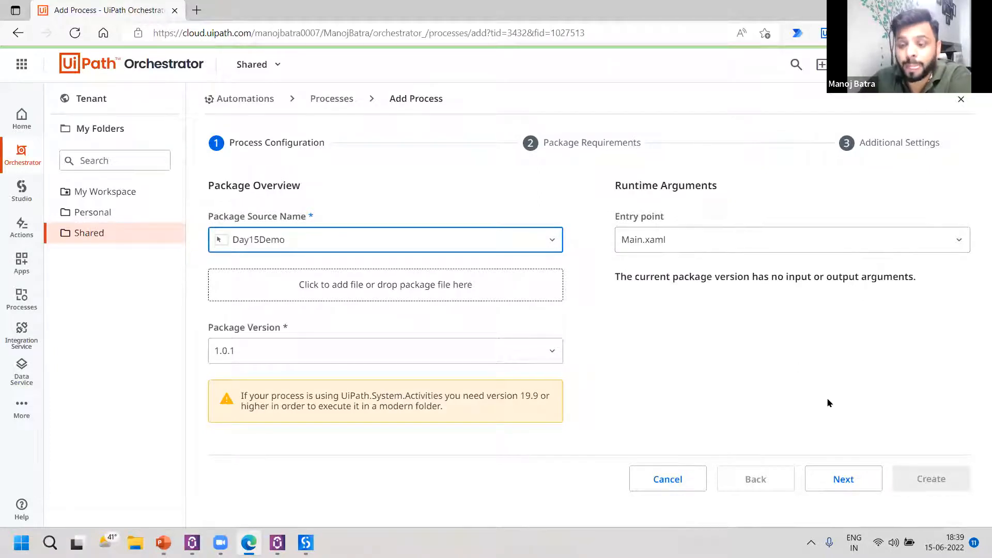
pyautogui.click(856, 470)
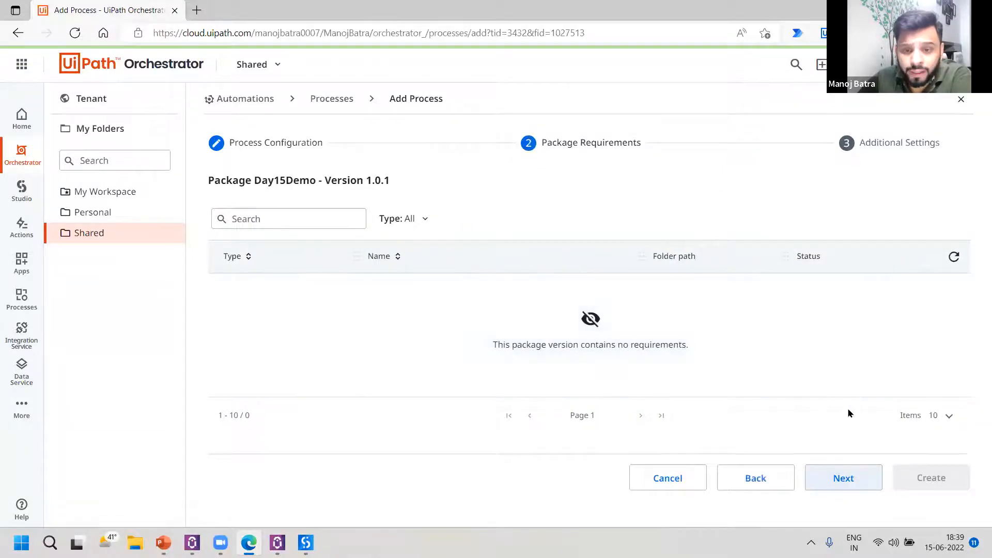
pyautogui.click(878, 485)
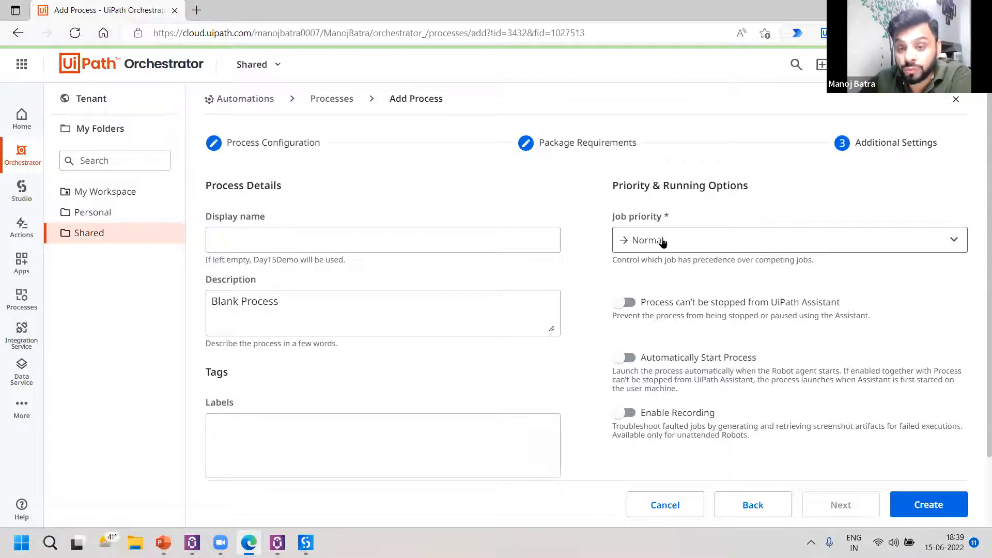
# Review the job priority options, keep Normal and the default running options, and create the Day15Demo process.
pyautogui.click(676, 245)
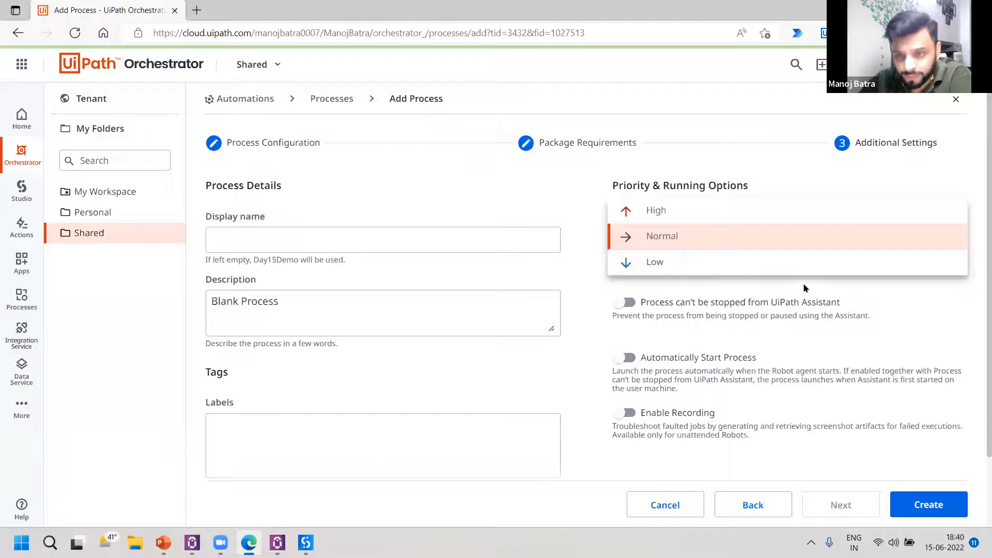
pyautogui.click(579, 263)
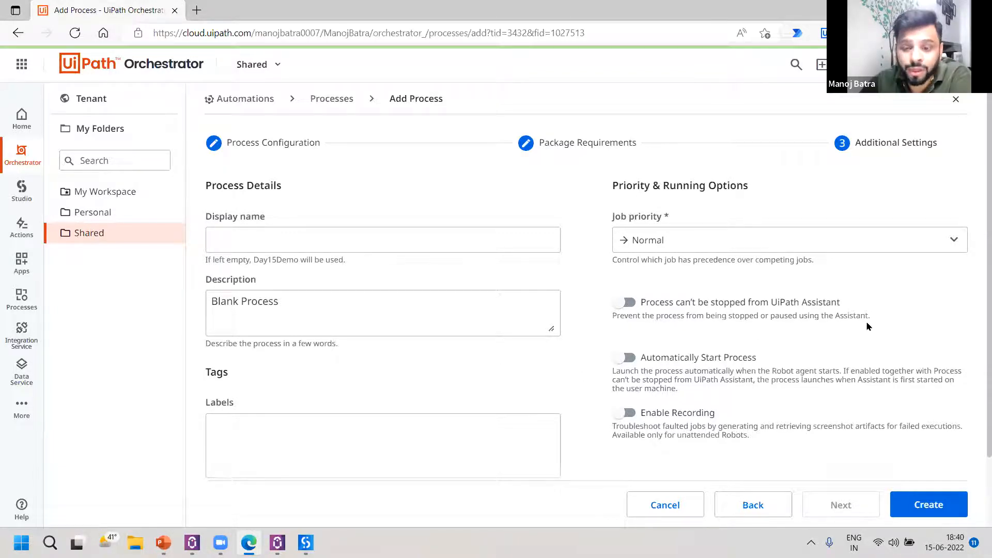
pyautogui.moveTo(677, 418)
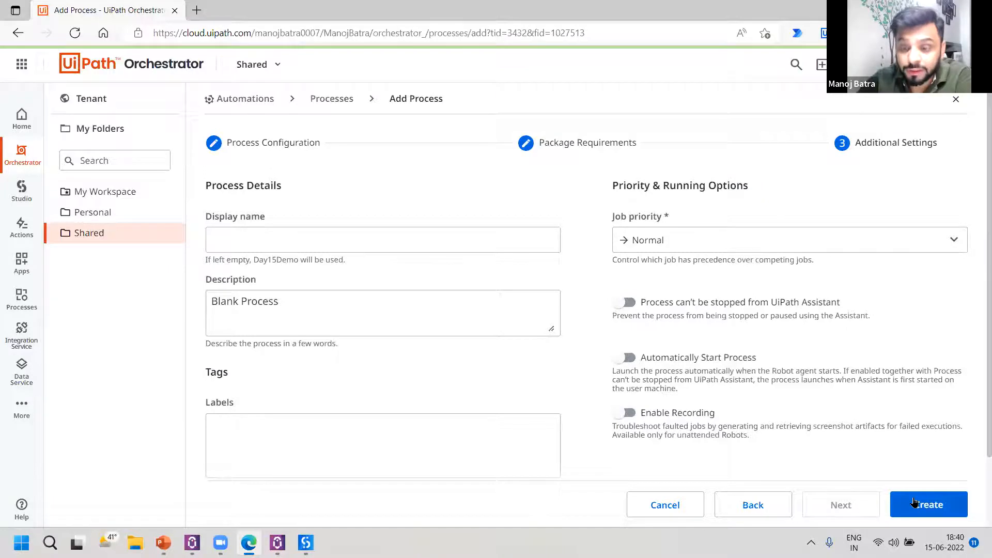
pyautogui.click(926, 510)
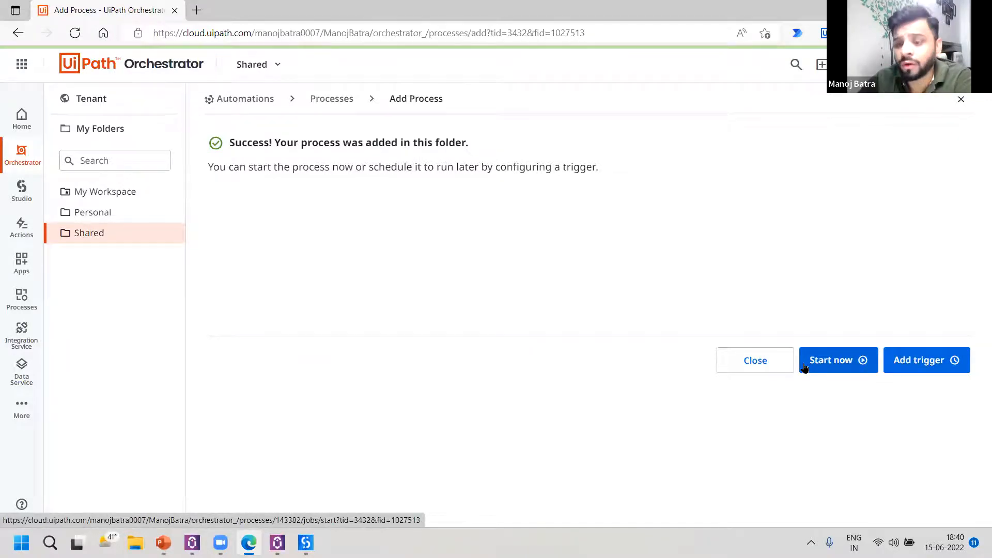
# Start a Day15Demo job with Normal priority and Production (Unattended) runtime, reviewing the account and machine choices but keeping any account and any machine.
pyautogui.click(856, 367)
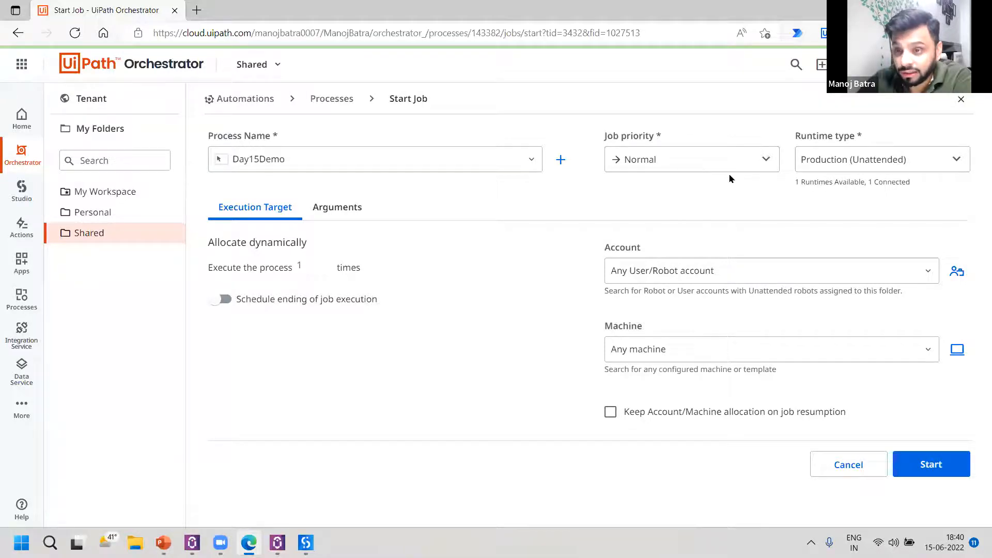
pyautogui.click(873, 161)
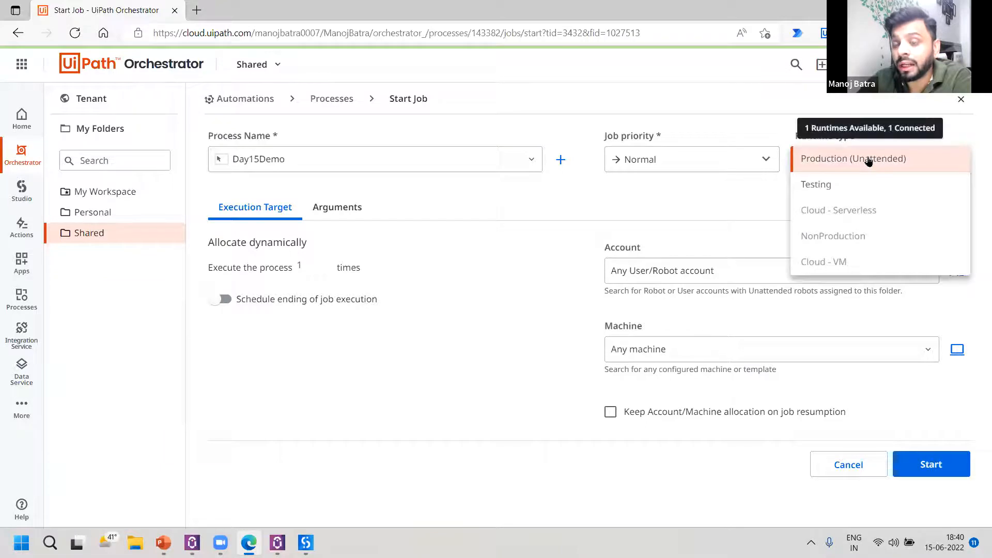
pyautogui.click(771, 197)
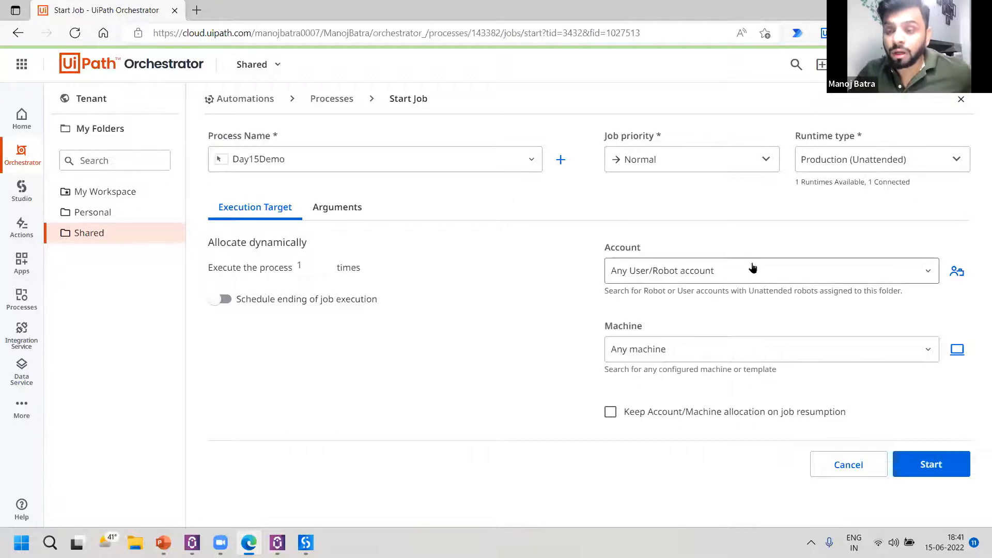
pyautogui.click(779, 272)
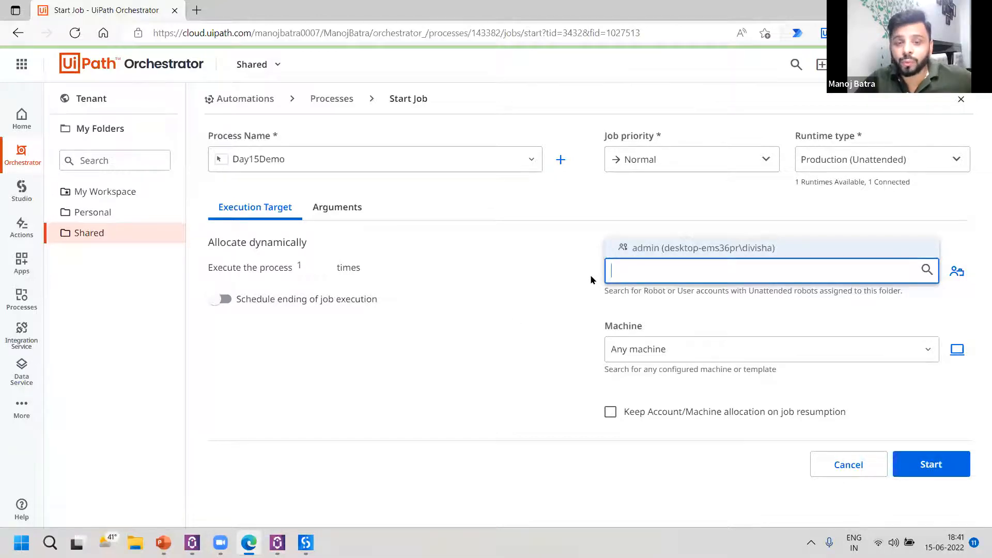
pyautogui.click(566, 282)
pyautogui.click(711, 349)
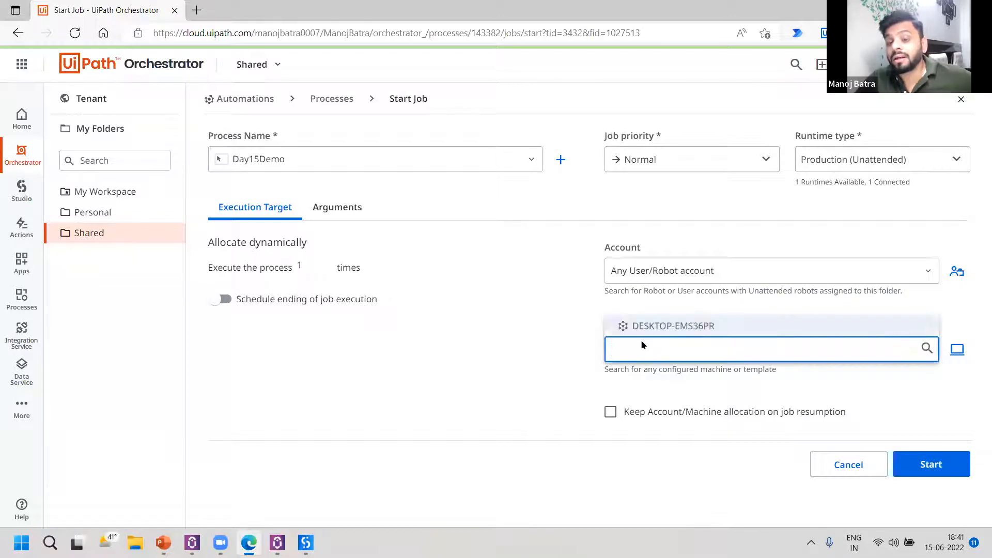
pyautogui.click(548, 323)
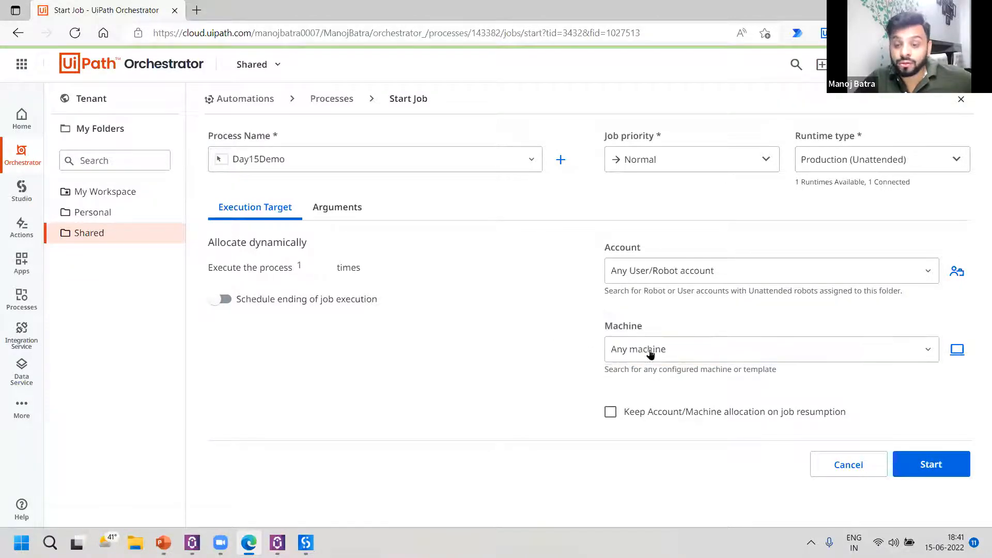
pyautogui.click(931, 464)
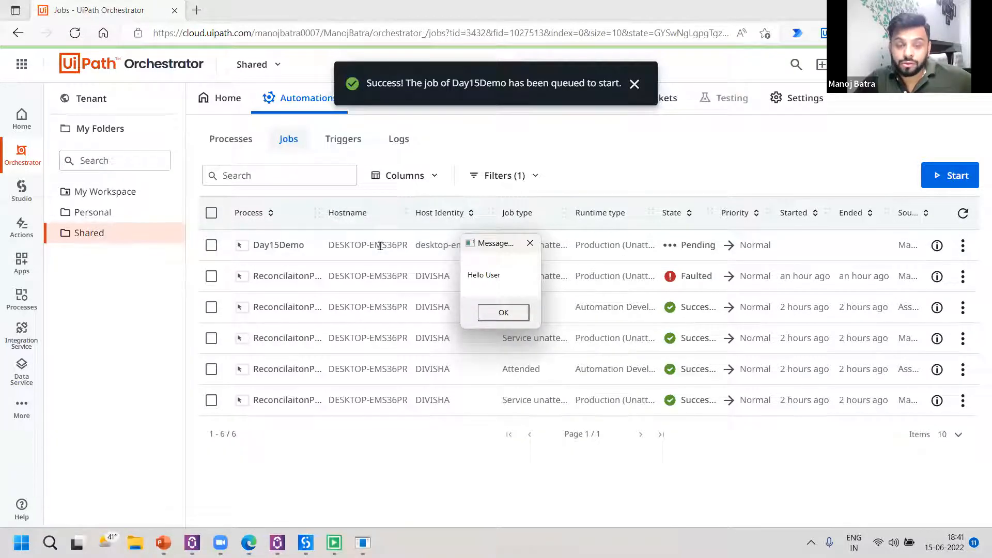
# Dismiss the Hello User message box, open the Day15Demo job's details and examine its process, robot and account.
pyautogui.click(508, 313)
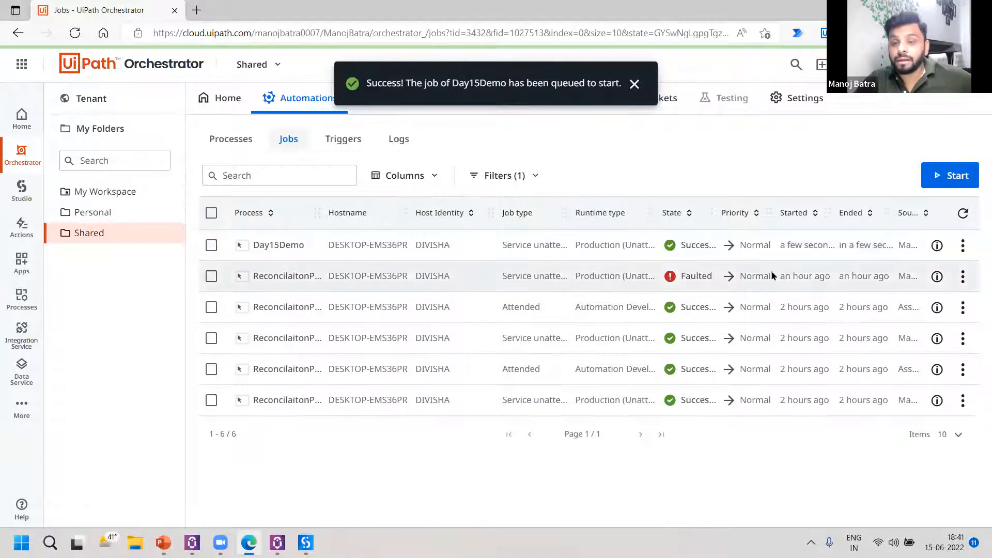
pyautogui.click(962, 245)
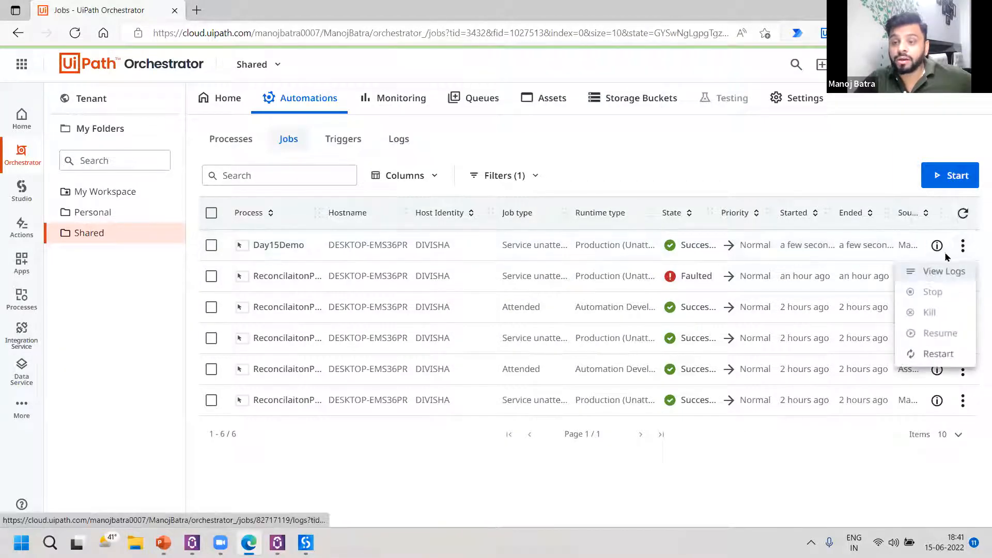
pyautogui.click(938, 245)
pyautogui.click(938, 246)
pyautogui.moveTo(375, 129); pyautogui.dragTo(425, 126)
pyautogui.moveTo(376, 150); pyautogui.dragTo(527, 161)
pyautogui.click(500, 159)
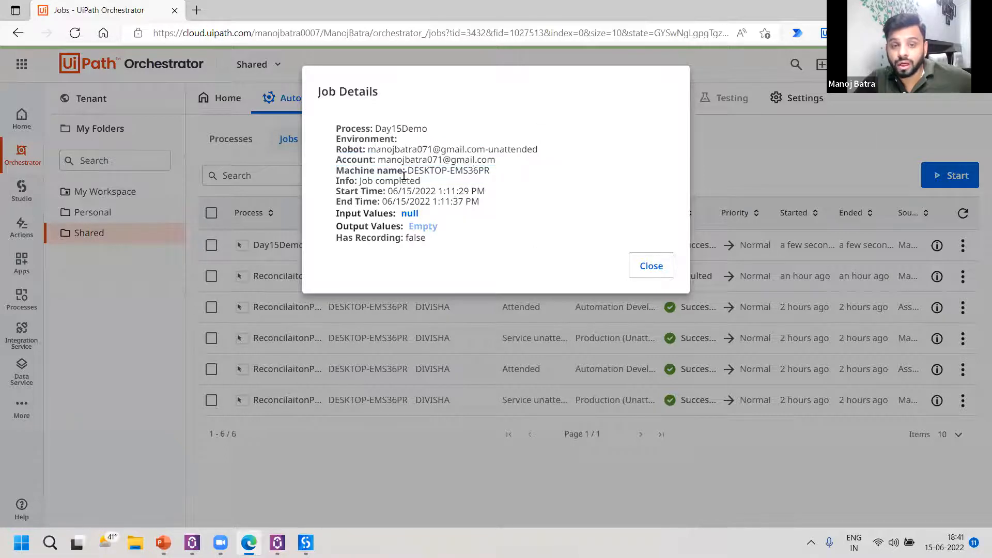
# Examine the Day15Demo job's machine name, info, start and end times, input values and recording entry.
pyautogui.moveTo(337, 173); pyautogui.dragTo(424, 174)
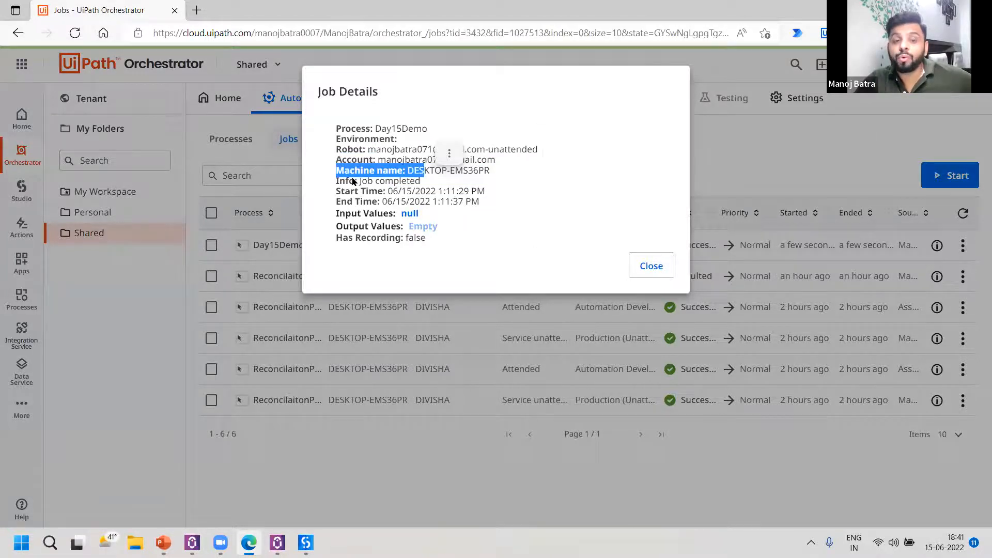
pyautogui.moveTo(337, 180); pyautogui.dragTo(431, 187)
pyautogui.click(388, 198)
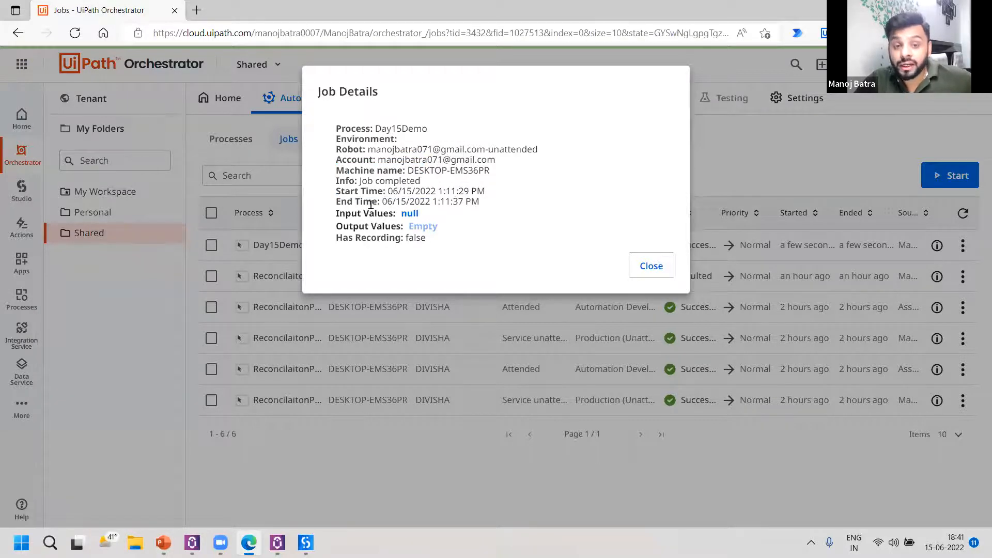
pyautogui.moveTo(360, 204); pyautogui.dragTo(336, 202)
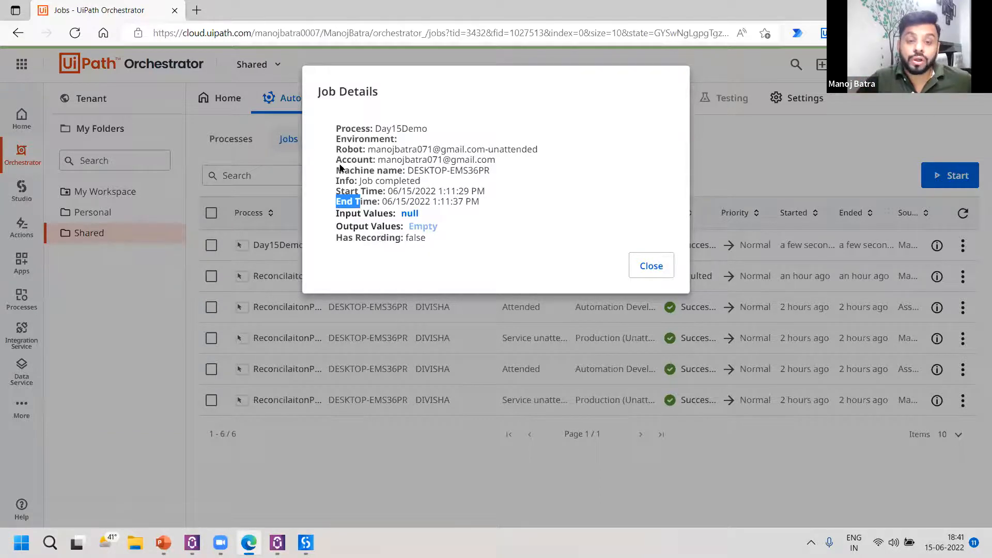
pyautogui.moveTo(423, 215); pyautogui.dragTo(406, 214)
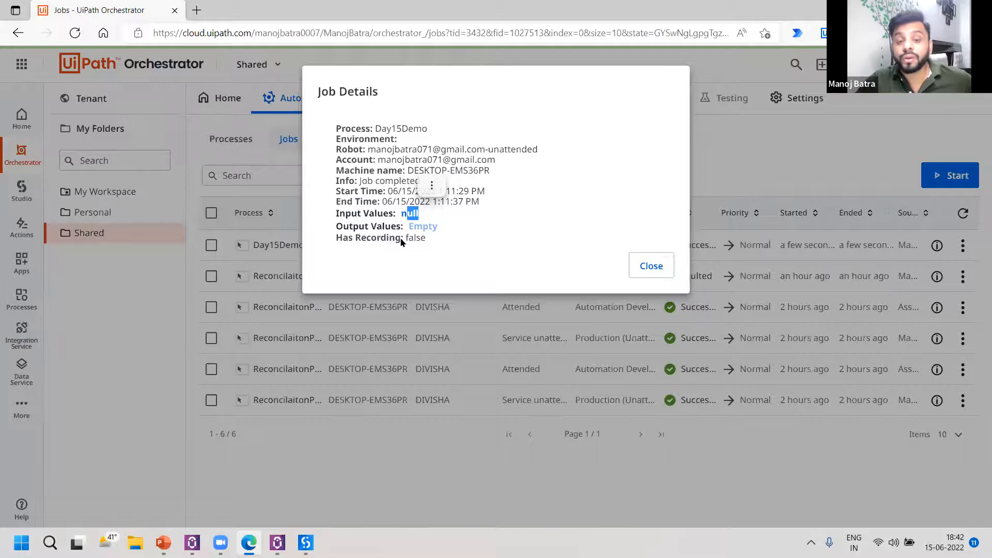
pyautogui.click(413, 236)
pyautogui.doubleClick(413, 236)
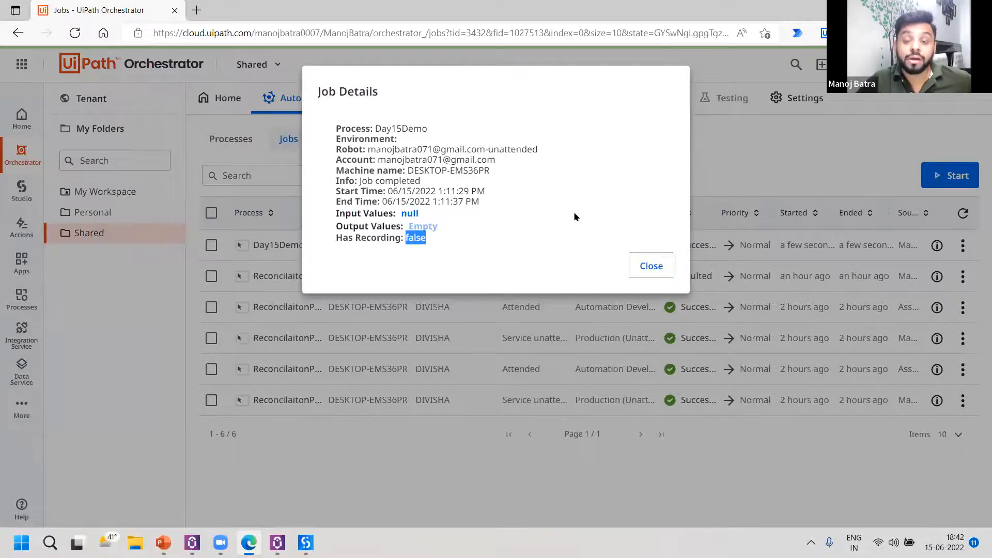
# Close the job details and view the logs of the Day15Demo job.
pyautogui.click(655, 272)
pyautogui.click(961, 244)
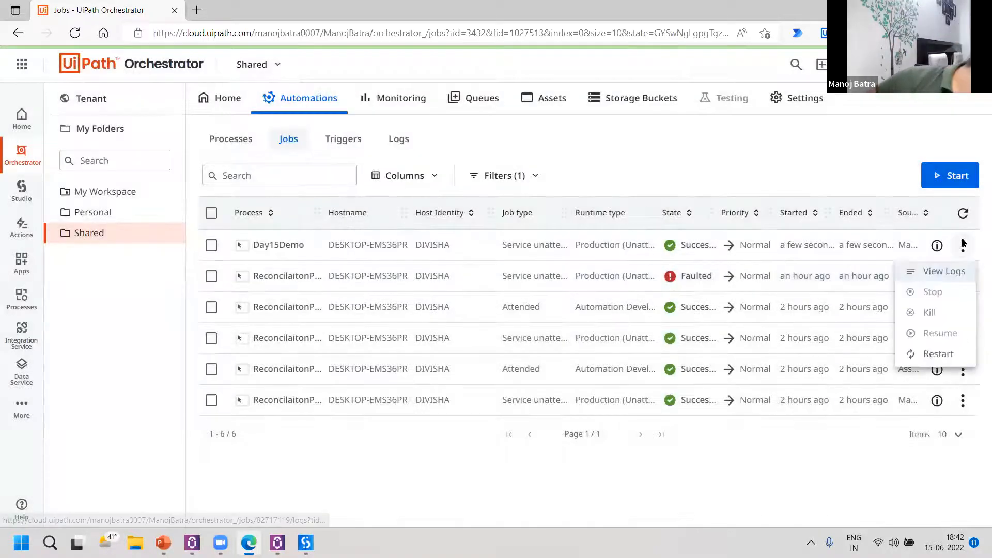
pyautogui.click(959, 273)
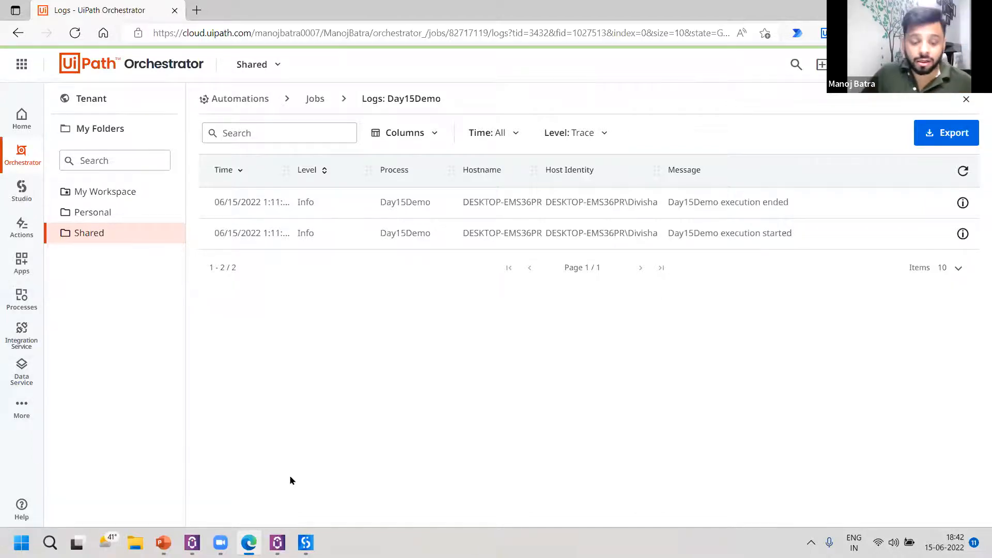
# Switch to UiPath Studio and add a Log Message before the message box with level Info and message "Process has started".
pyautogui.click(305, 543)
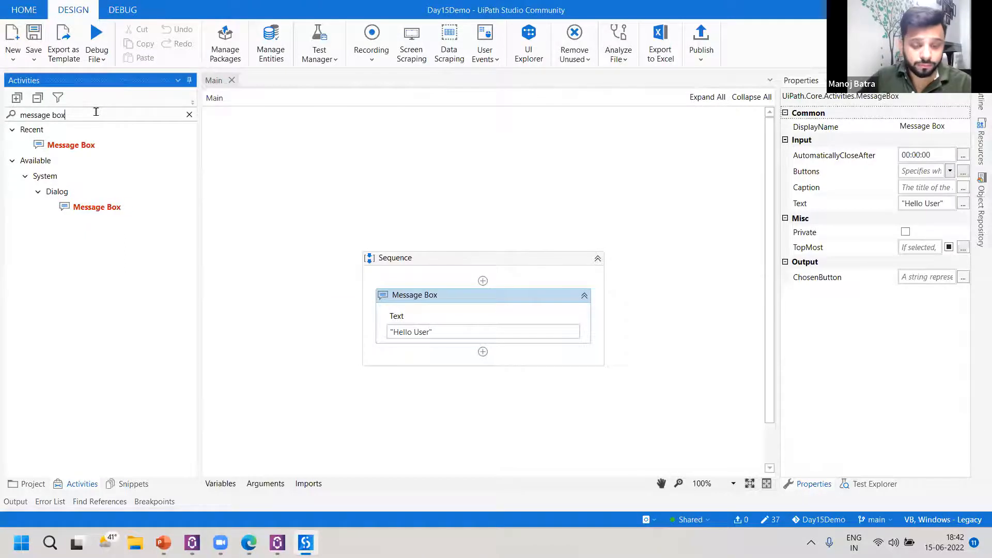
pyautogui.moveTo(97, 111); pyautogui.dragTo(2, 124)
pyautogui.write('log')
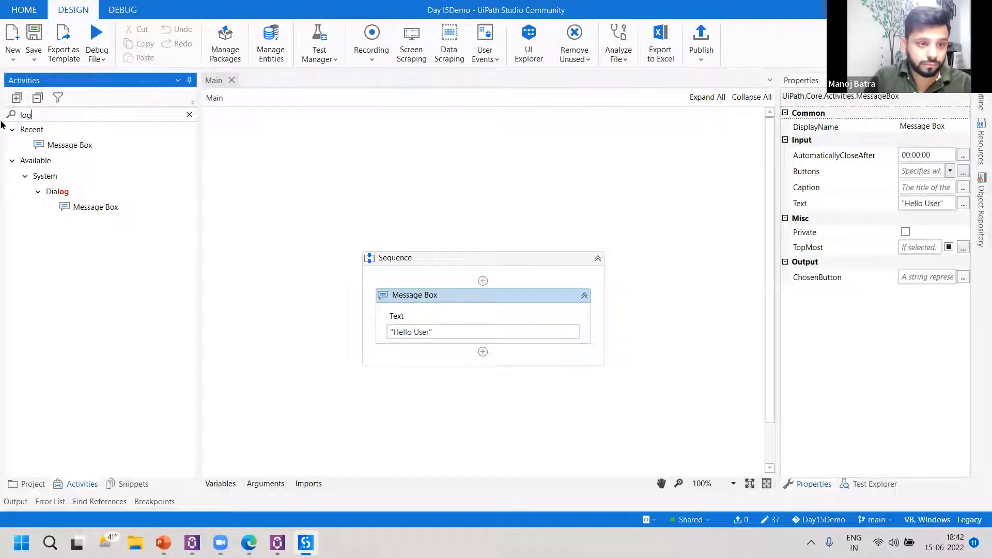
pyautogui.moveTo(99, 192); pyautogui.dragTo(474, 289)
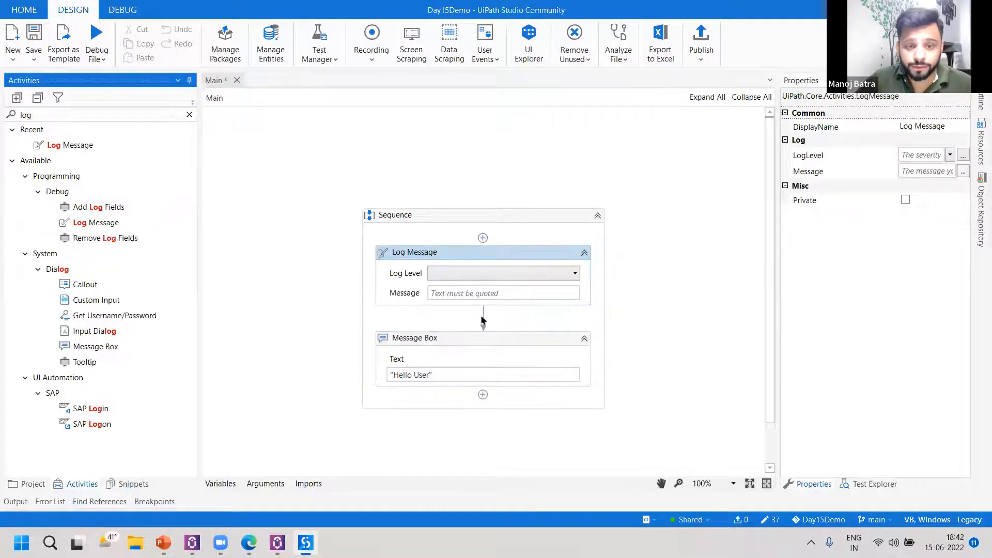
pyautogui.click(487, 273)
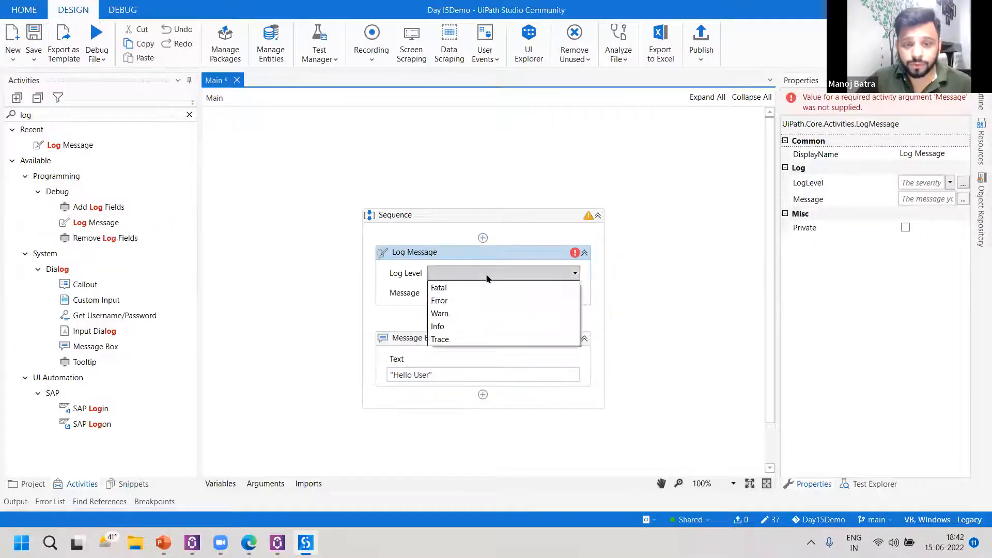
pyautogui.click(470, 326)
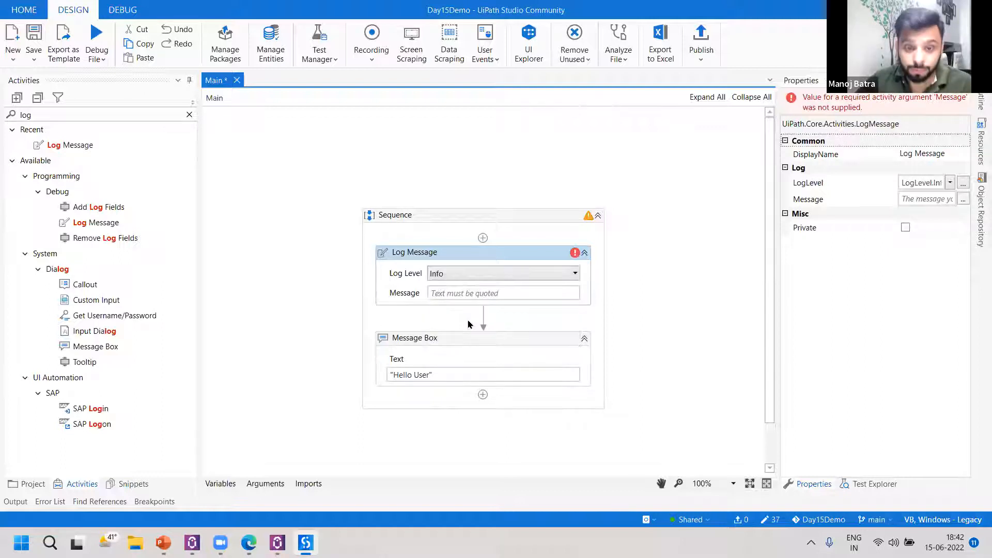
pyautogui.click(460, 292)
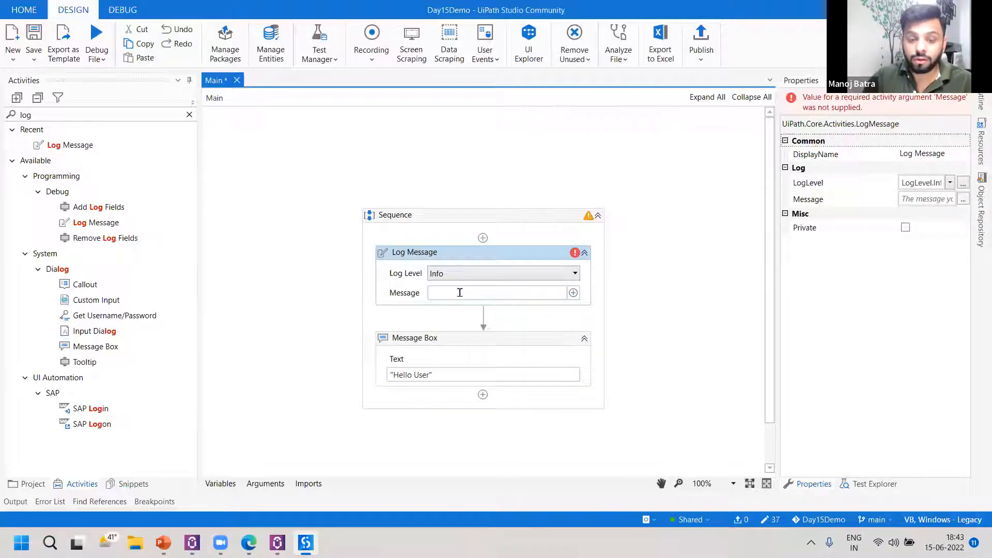
pyautogui.write('"Process has s')
pyautogui.write('tarted')
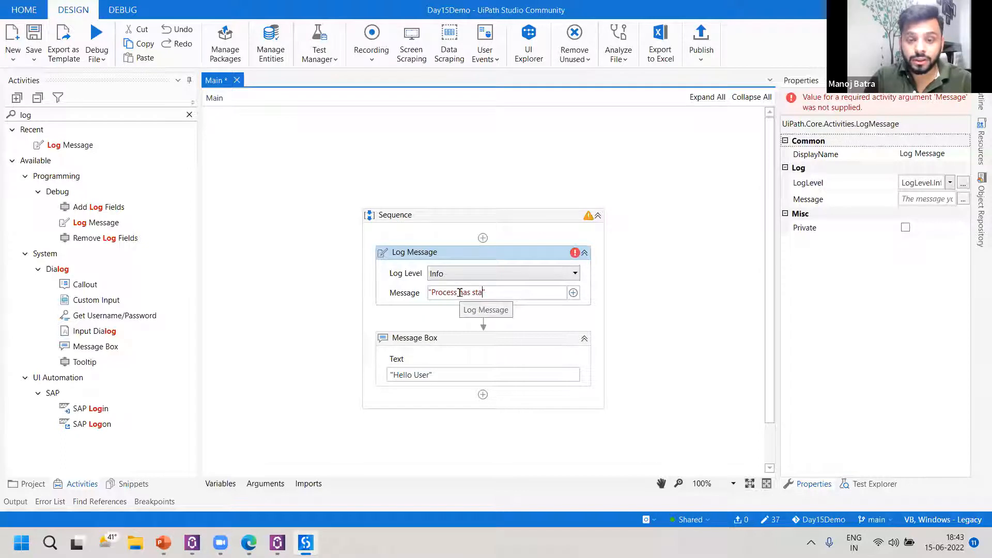
pyautogui.click(412, 275)
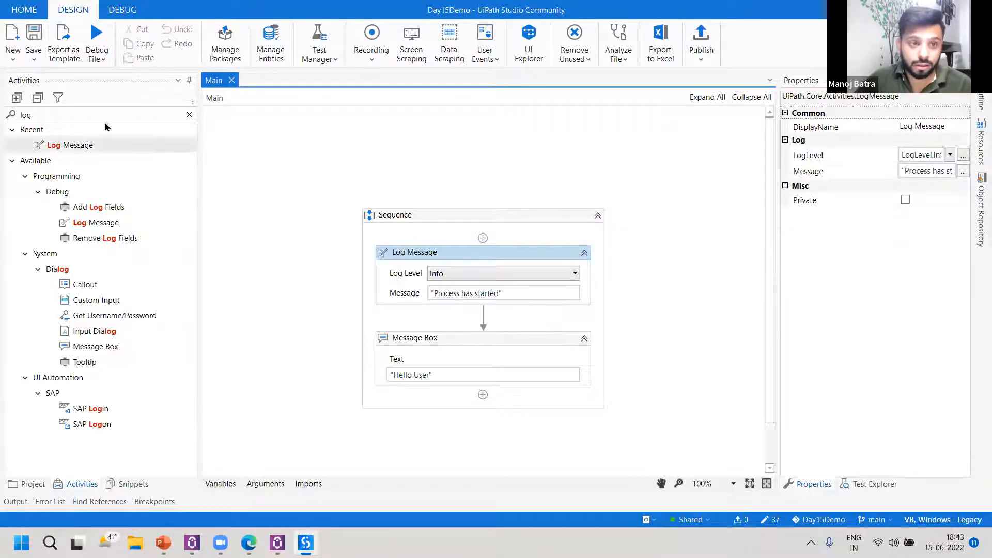
# Add a second Log Message after the message box with message "Process has ended" and log level Info.
pyautogui.moveTo(85, 145); pyautogui.dragTo(509, 418)
pyautogui.click(500, 415)
pyautogui.write('"Process has')
pyautogui.write(' end')
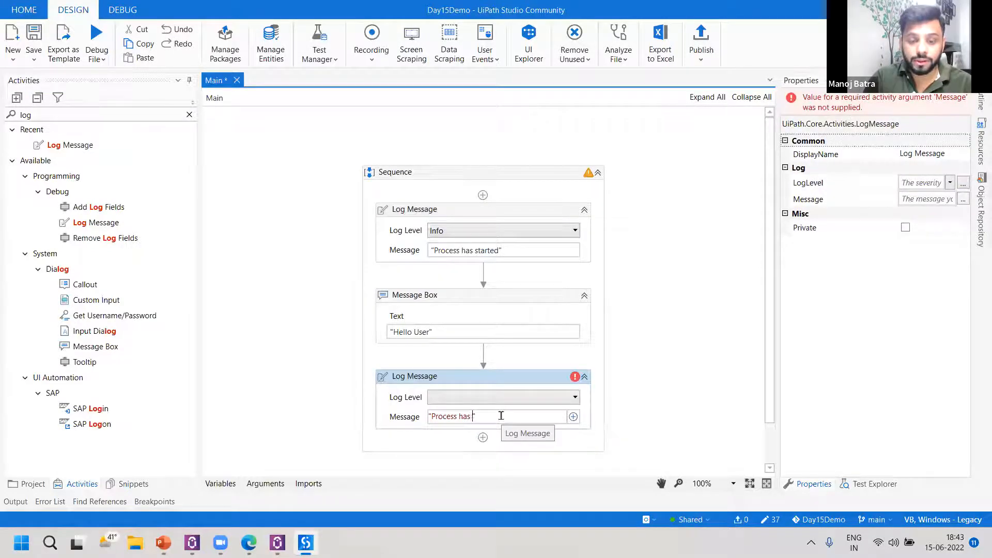
pyautogui.write('ed')
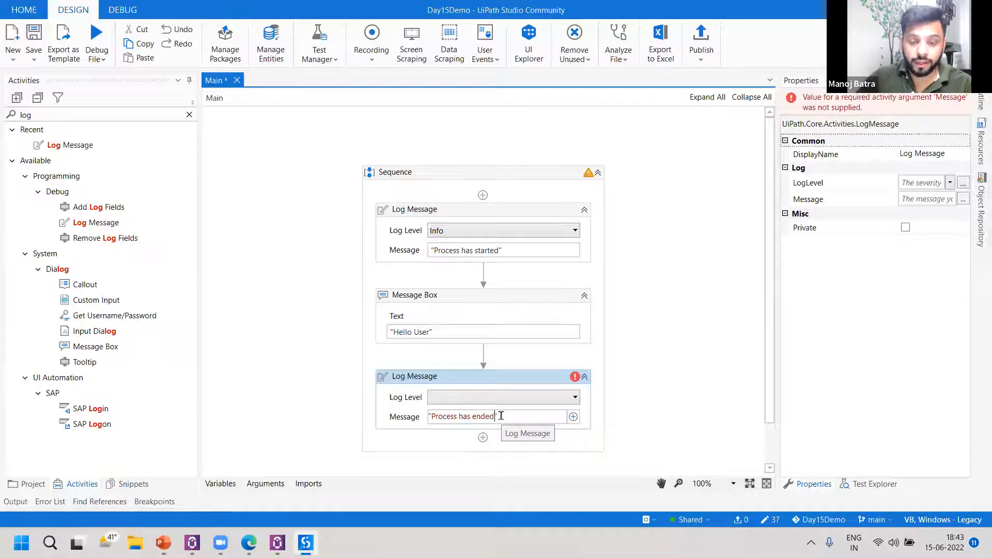
pyautogui.click(499, 398)
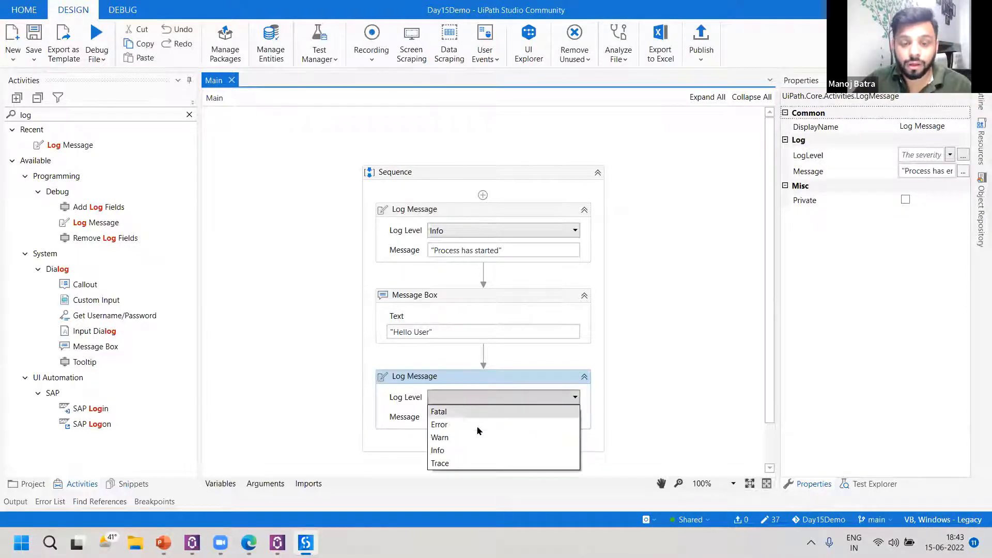
pyautogui.click(463, 450)
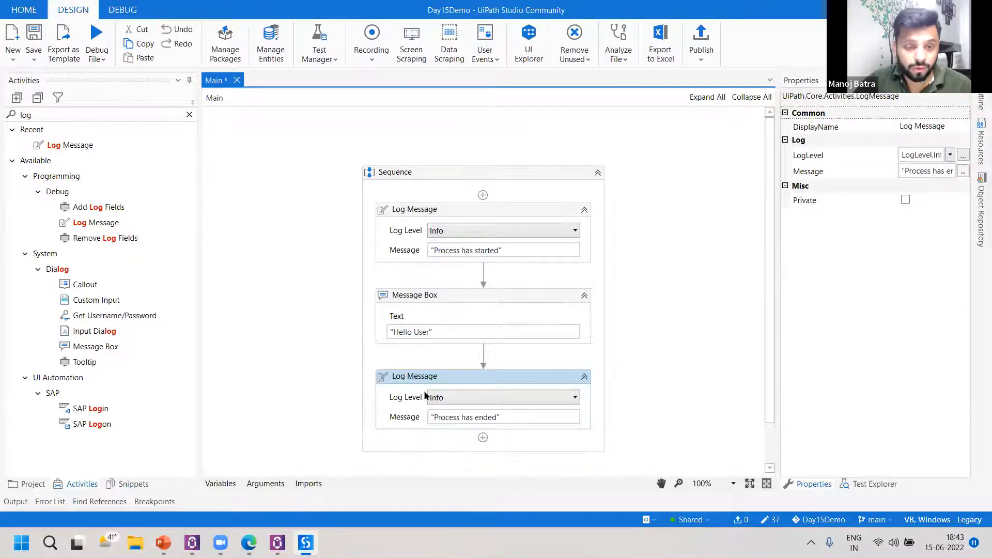
# Insert a Delay between the message box and the final Log Message, set its duration to 00:00:02 and save the workflow.
pyautogui.click(42, 114)
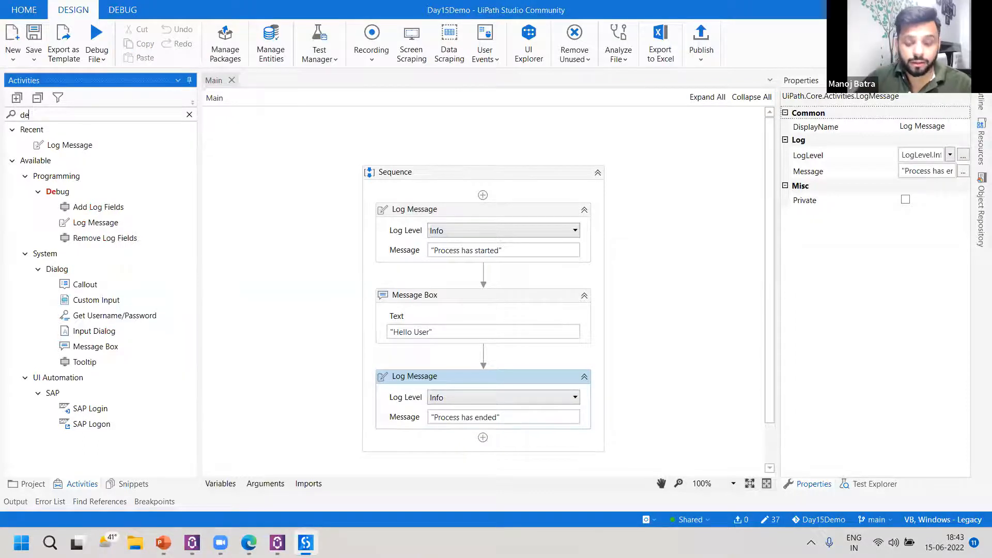
pyautogui.write('lay')
pyautogui.moveTo(82, 176); pyautogui.dragTo(493, 367)
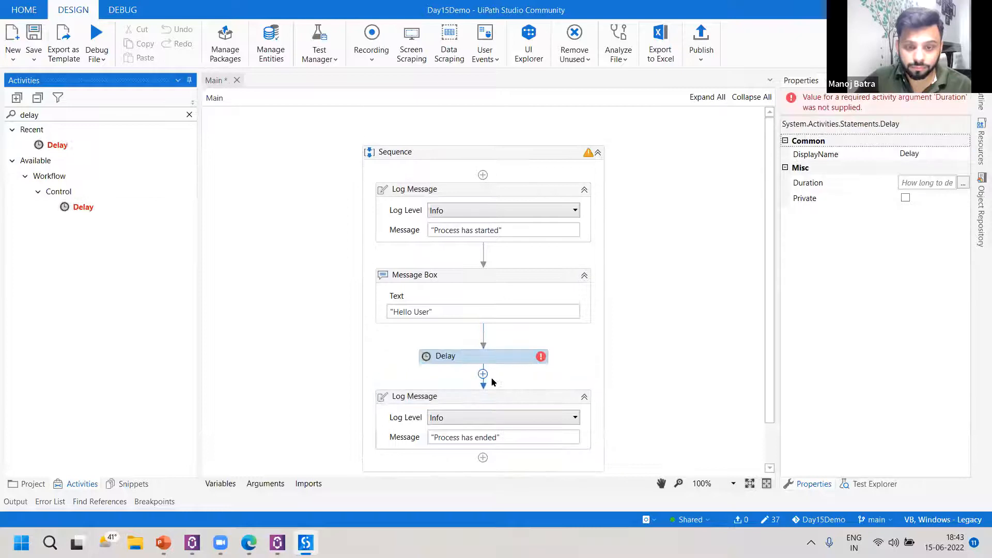
pyautogui.click(963, 182)
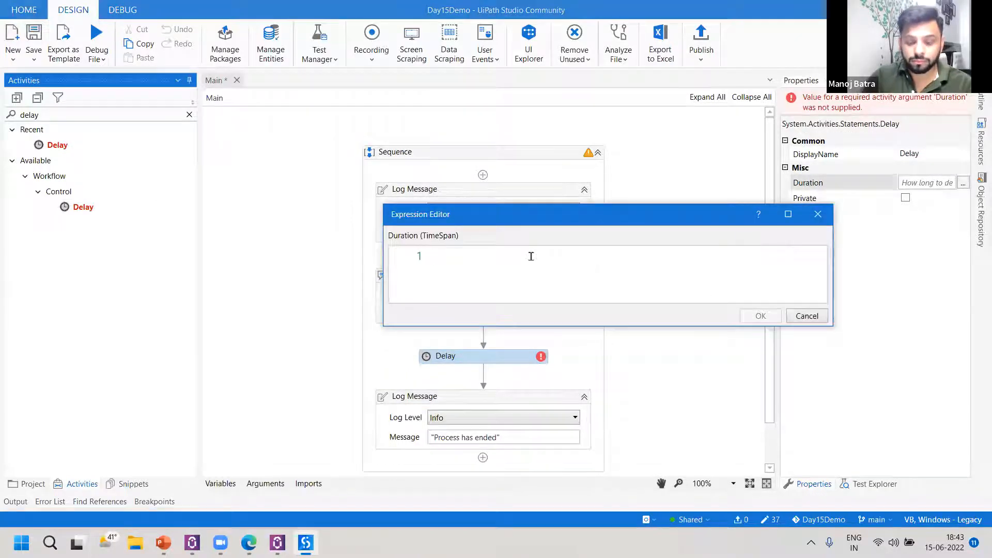
pyautogui.write('00:00:02')
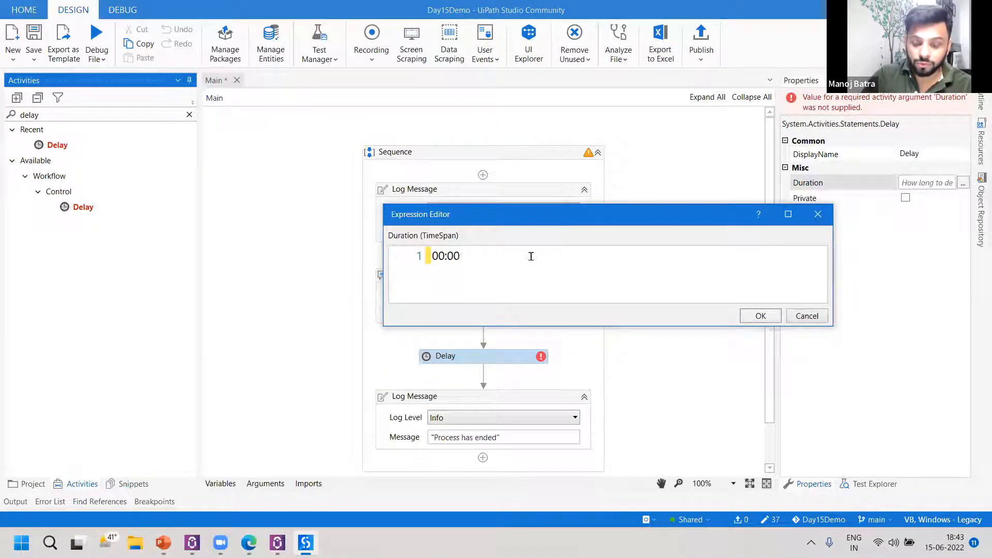
pyautogui.click(759, 317)
pyautogui.hotkey('ctrl', 's')
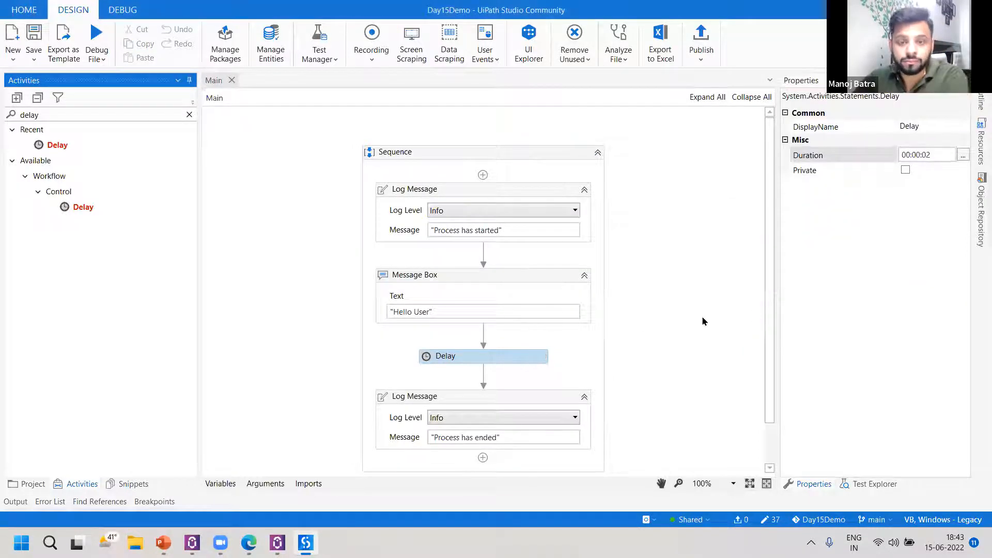
# Publish Day15Demo as version 1.0.2, review the published file details and close the confirmation.
pyautogui.scroll(-1, 703, 317)
pyautogui.scroll(1, 703, 316)
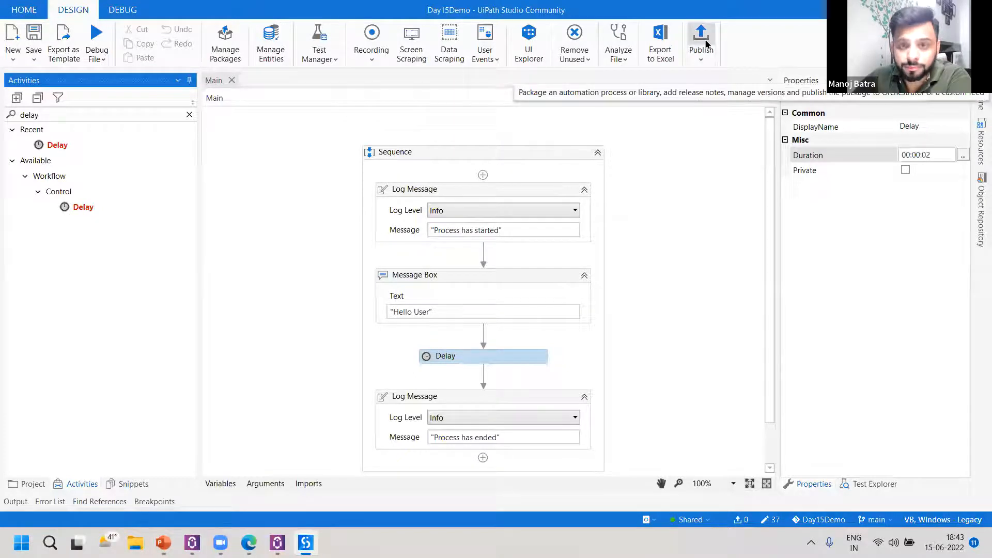
pyautogui.click(706, 43)
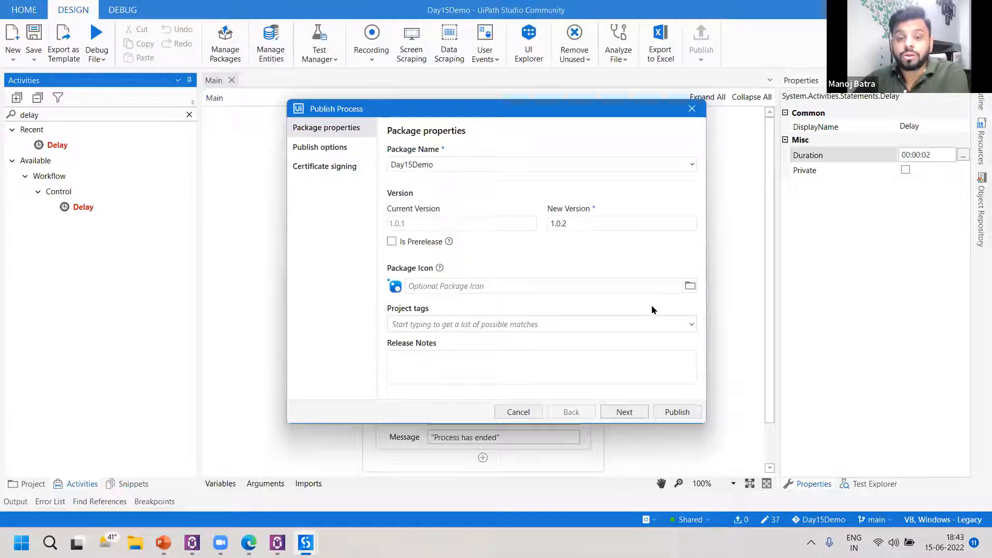
pyautogui.click(677, 413)
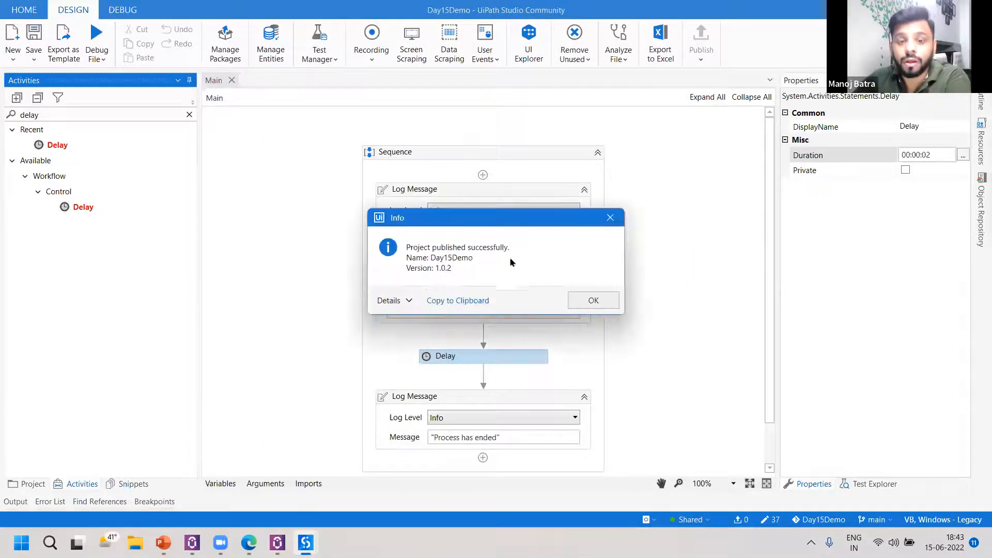
pyautogui.click(390, 302)
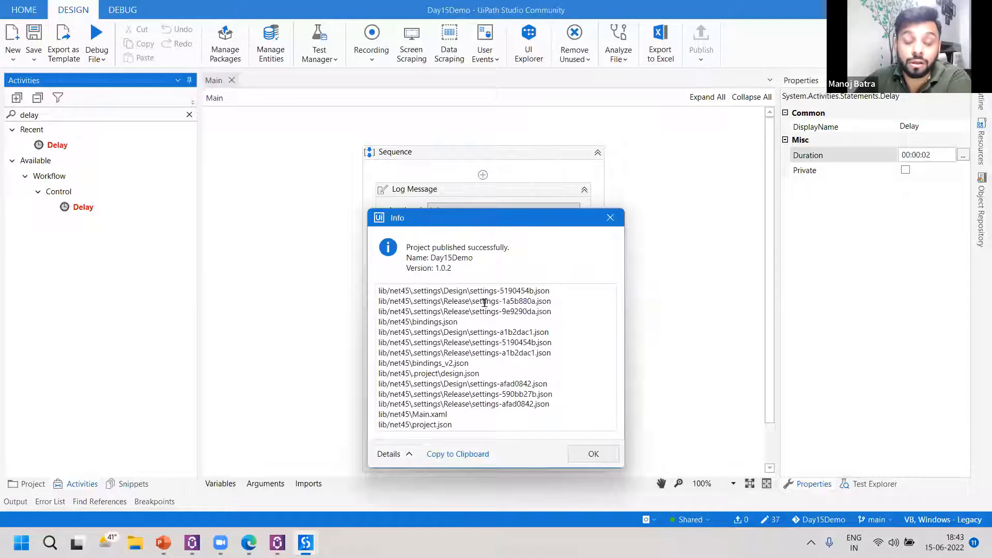
pyautogui.click(593, 454)
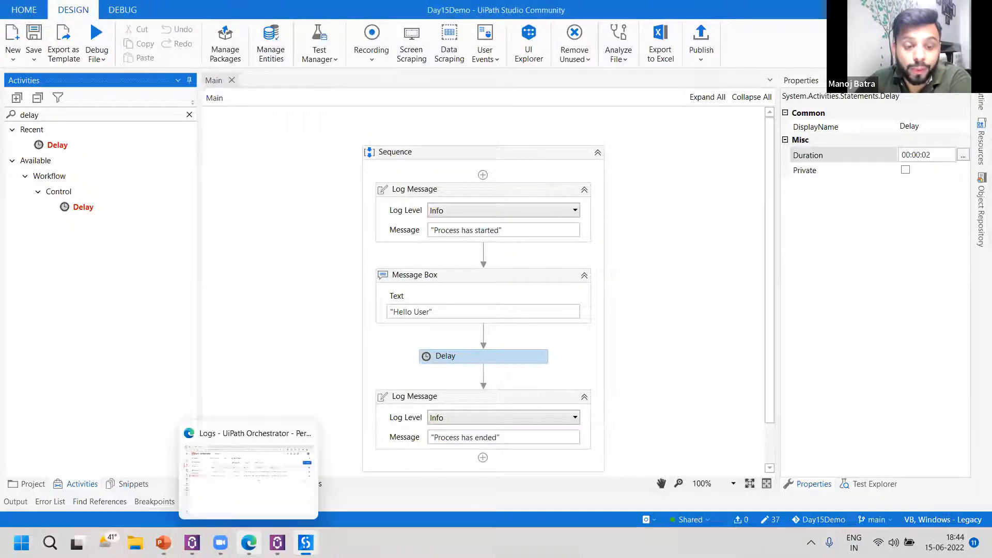
# Switch back to UiPath Orchestrator in the browser and open the Shared folder's list of processes.
pyautogui.click(206, 428)
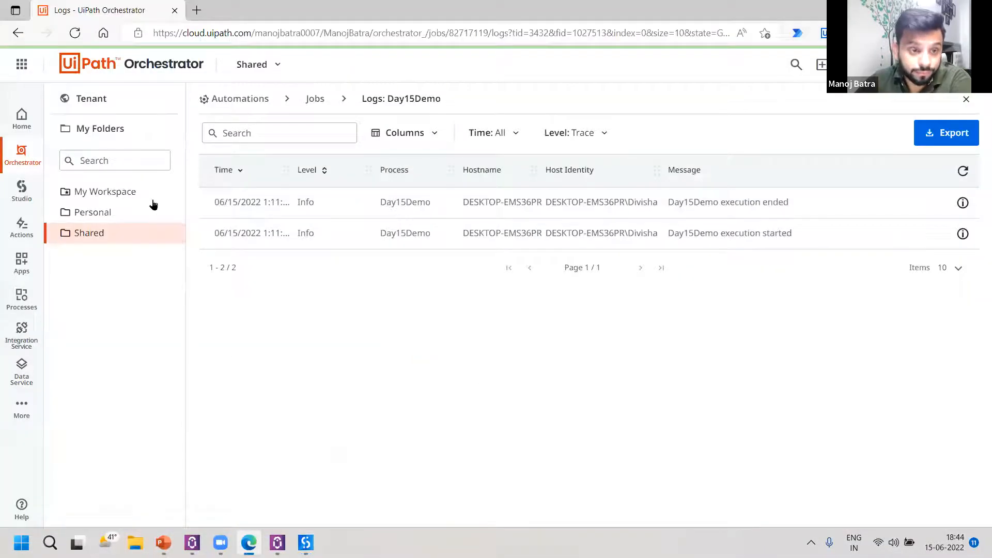
pyautogui.click(128, 226)
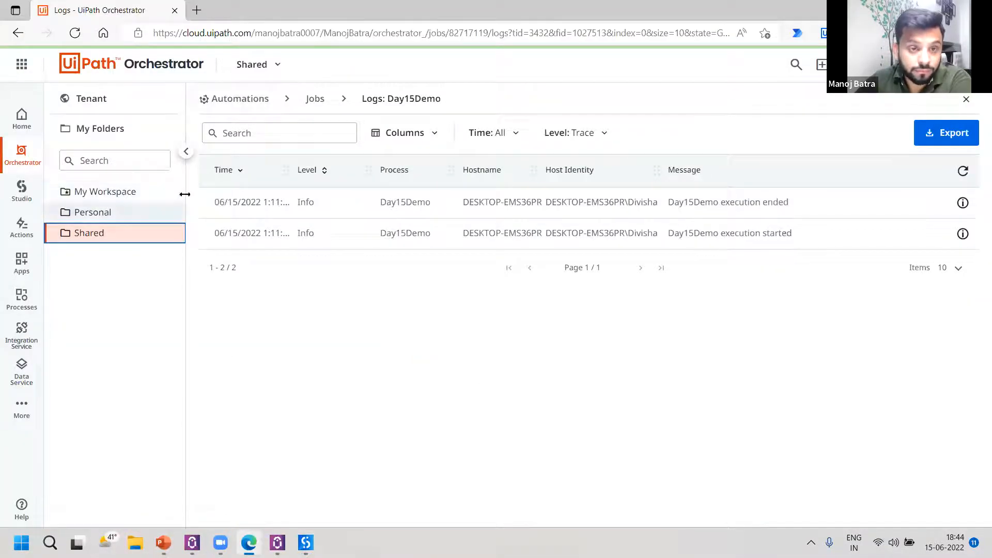
pyautogui.click(250, 98)
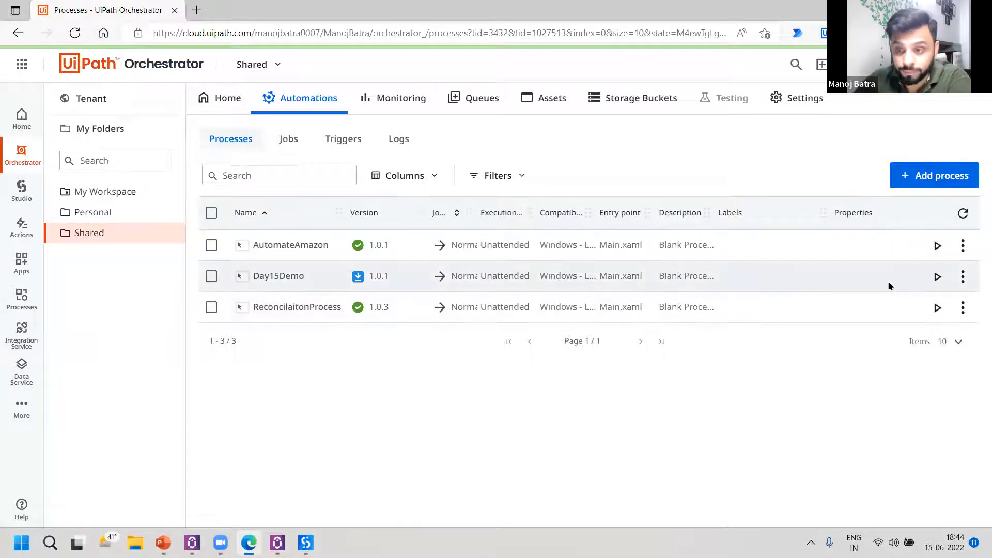
# Explore the tenant's Day15Demo package, compare the Main.xaml workflows of versions 1.0.2 and 1.0.1, and close the package explorer.
pyautogui.click(113, 99)
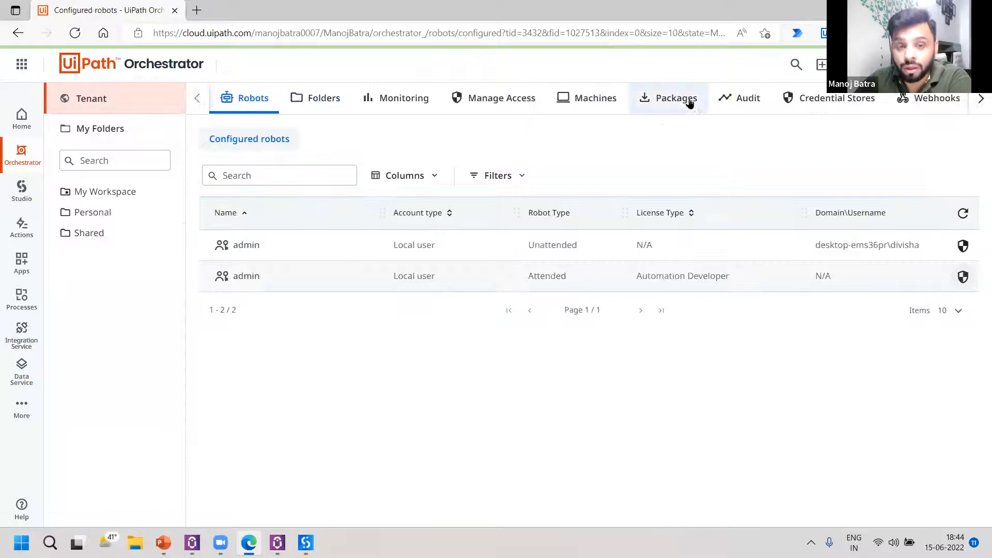
pyautogui.click(688, 99)
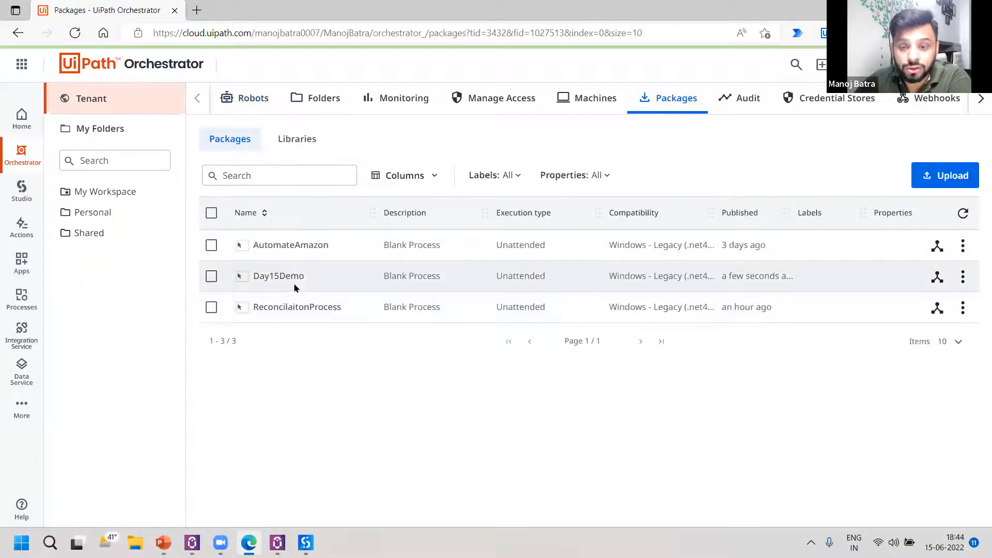
pyautogui.click(937, 277)
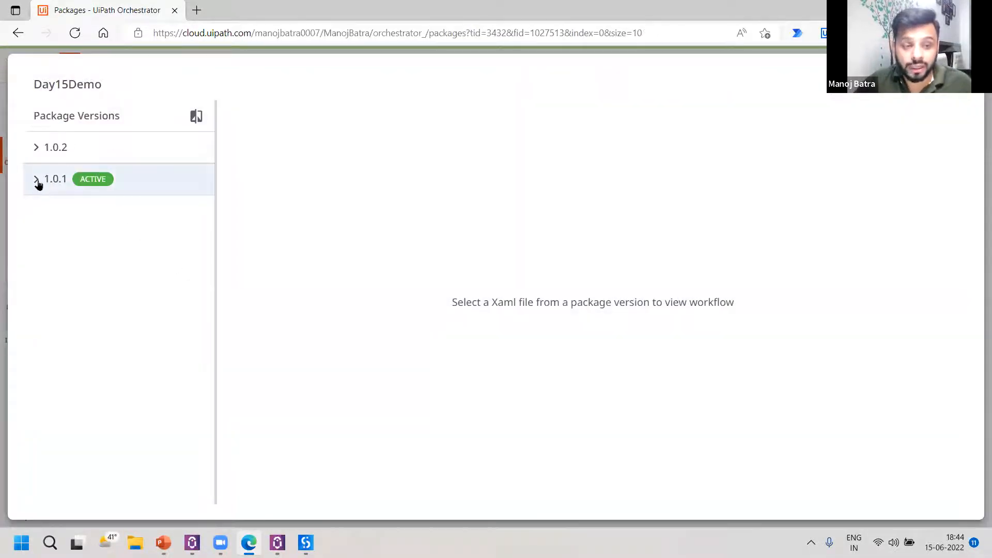
pyautogui.click(42, 144)
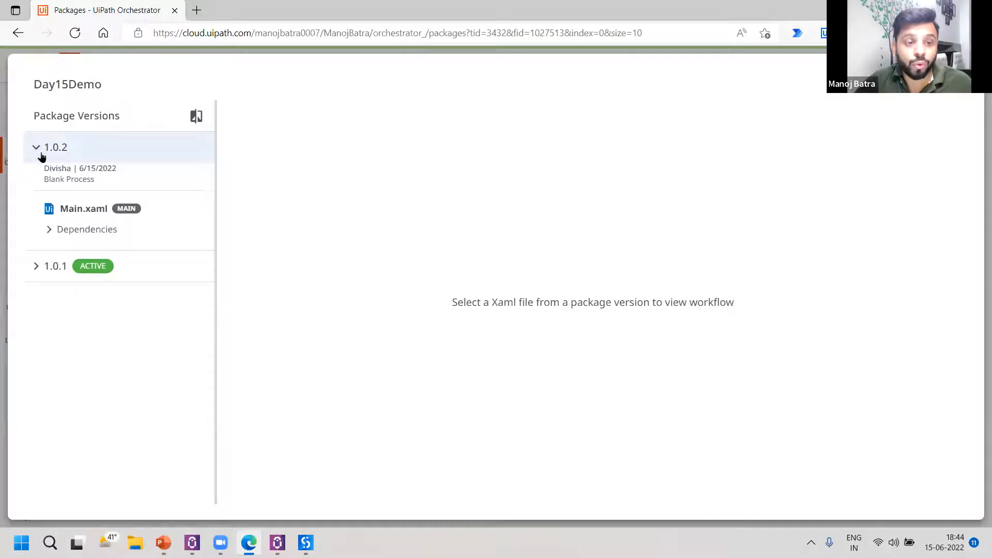
pyautogui.click(76, 210)
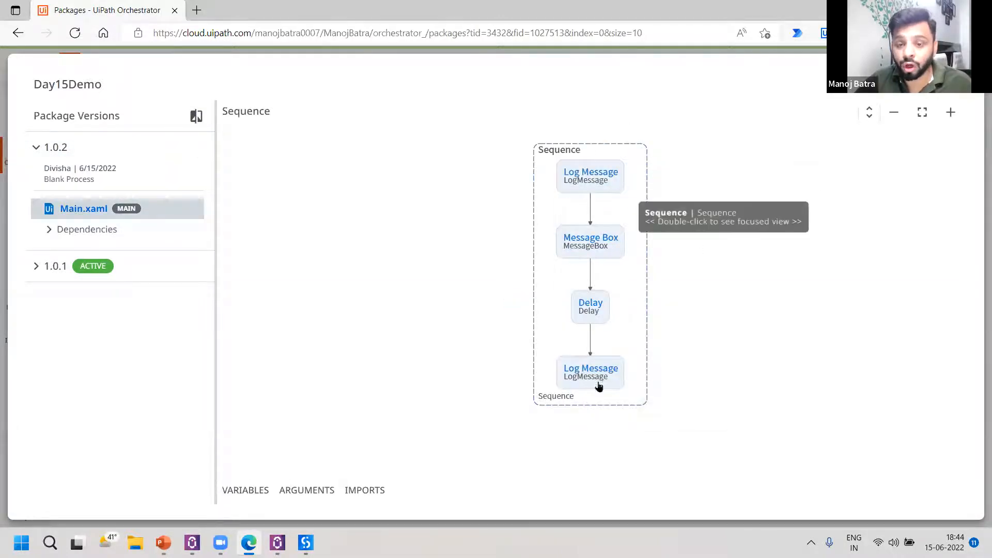
pyautogui.click(37, 266)
pyautogui.click(84, 242)
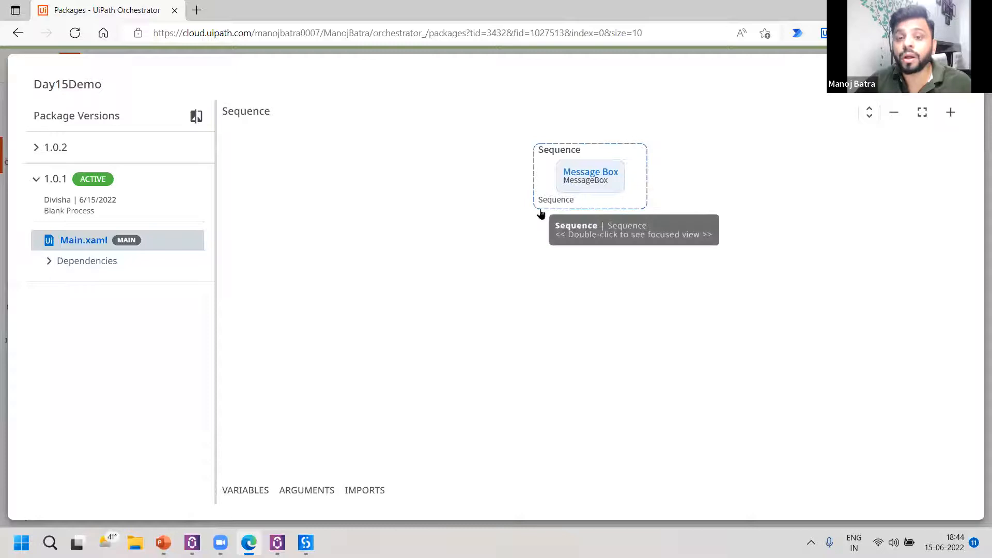
pyautogui.click(36, 149)
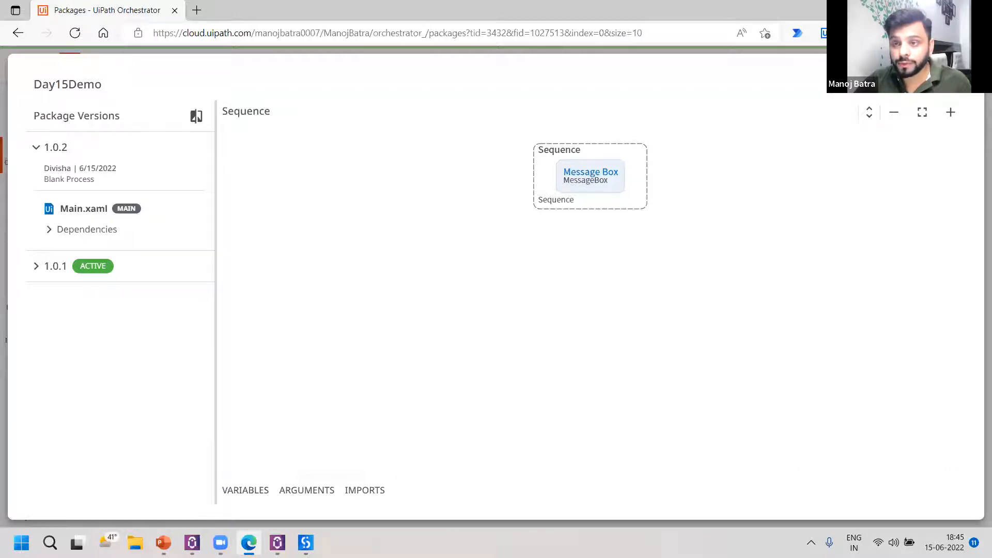
pyautogui.click(959, 79)
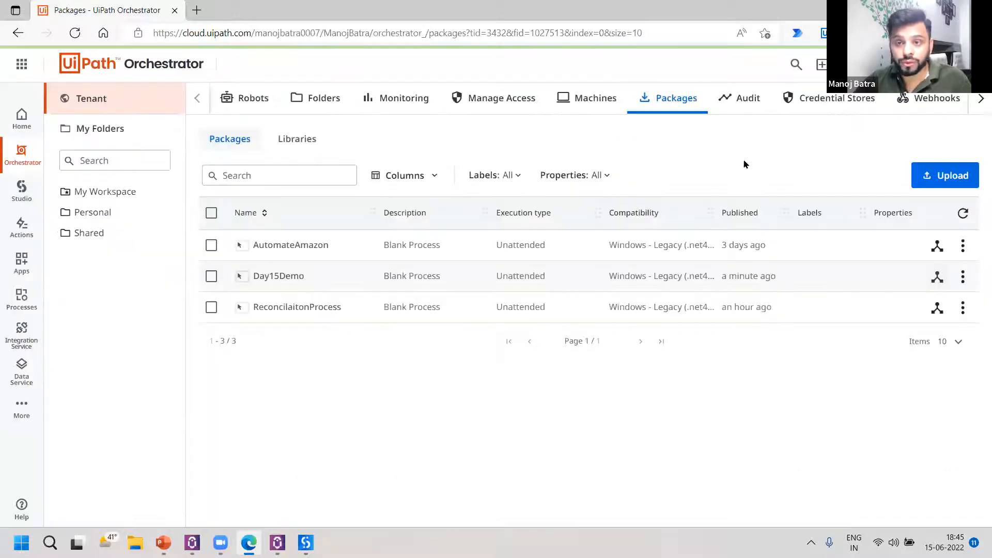
# Upgrade the Day15Demo process in the Shared folder to package version 1.0.2 without adding new package tags.
pyautogui.click(106, 240)
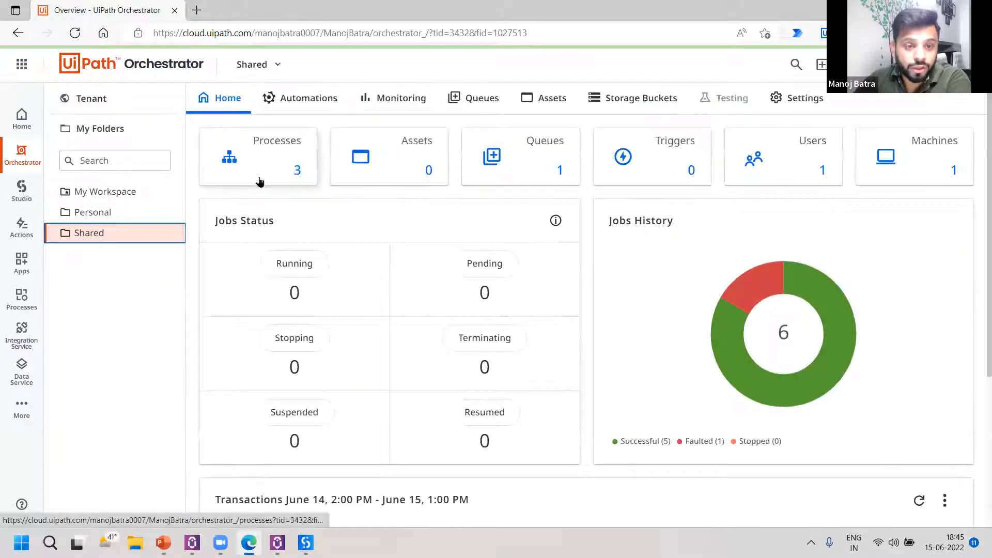
pyautogui.click(260, 181)
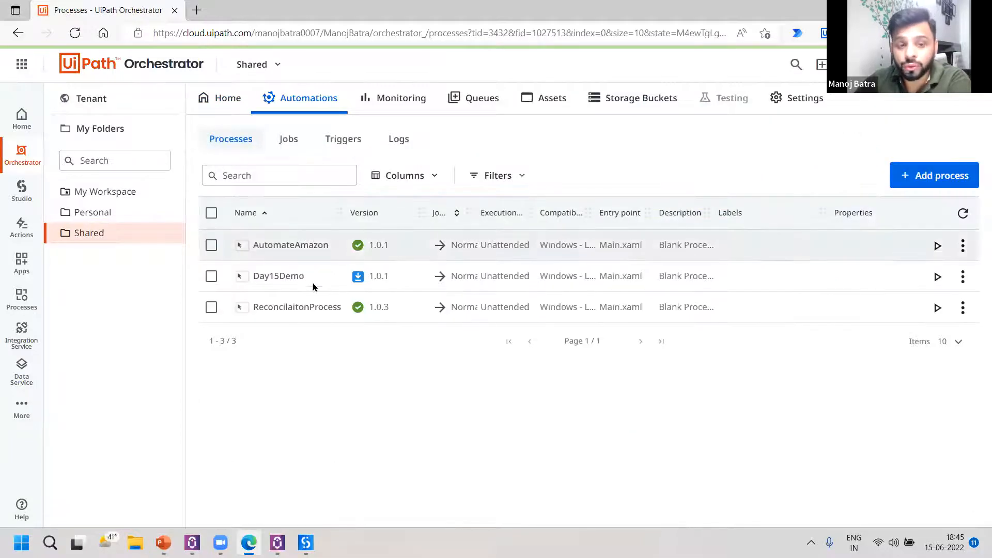
pyautogui.moveTo(363, 280)
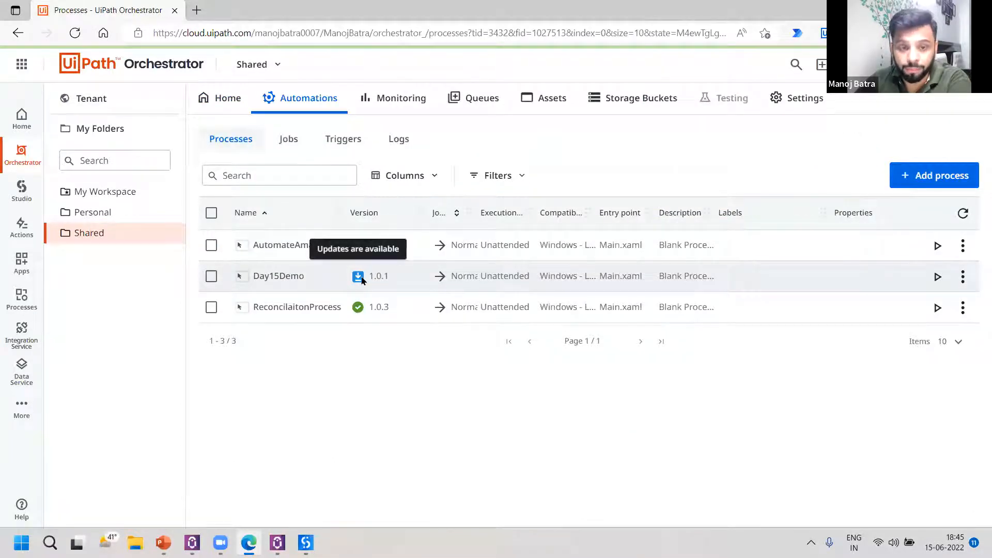
pyautogui.click(212, 276)
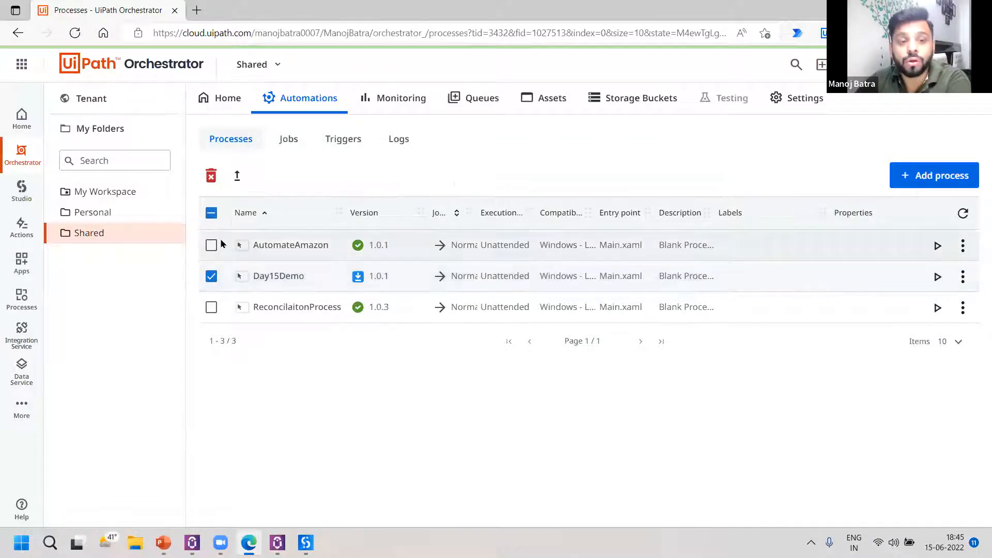
pyautogui.click(239, 176)
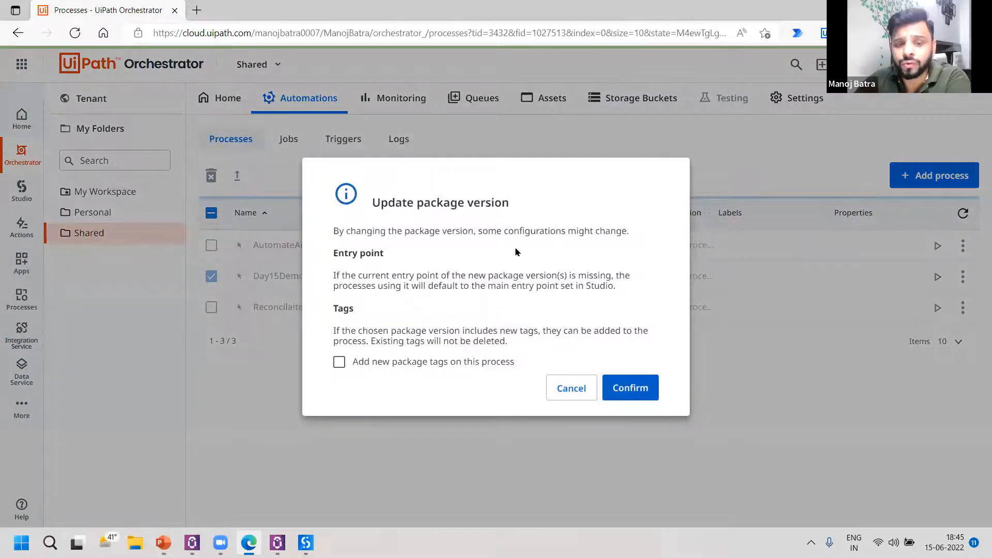
pyautogui.click(630, 388)
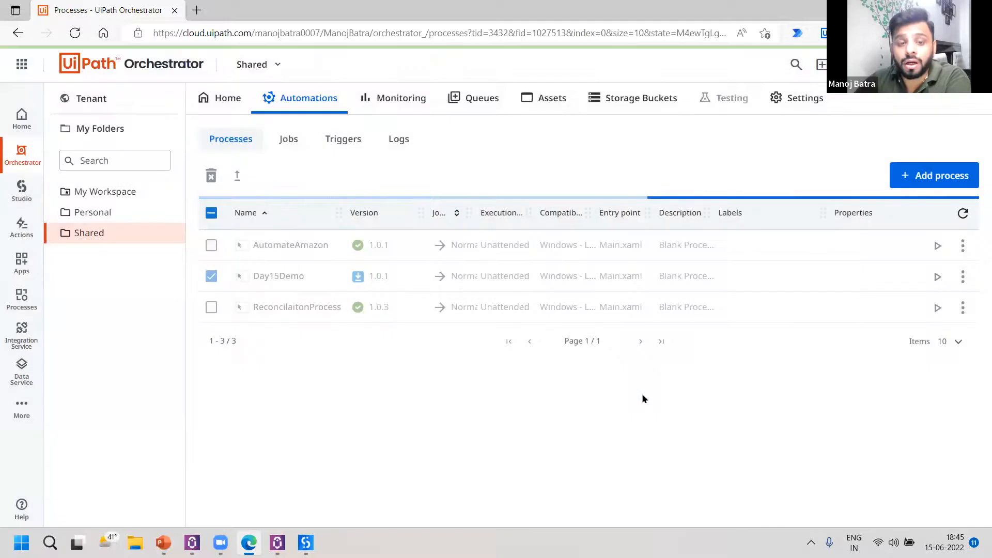
# Explore the tenant's Day15Demo package again to check which version is active, and close the explorer.
pyautogui.click(83, 102)
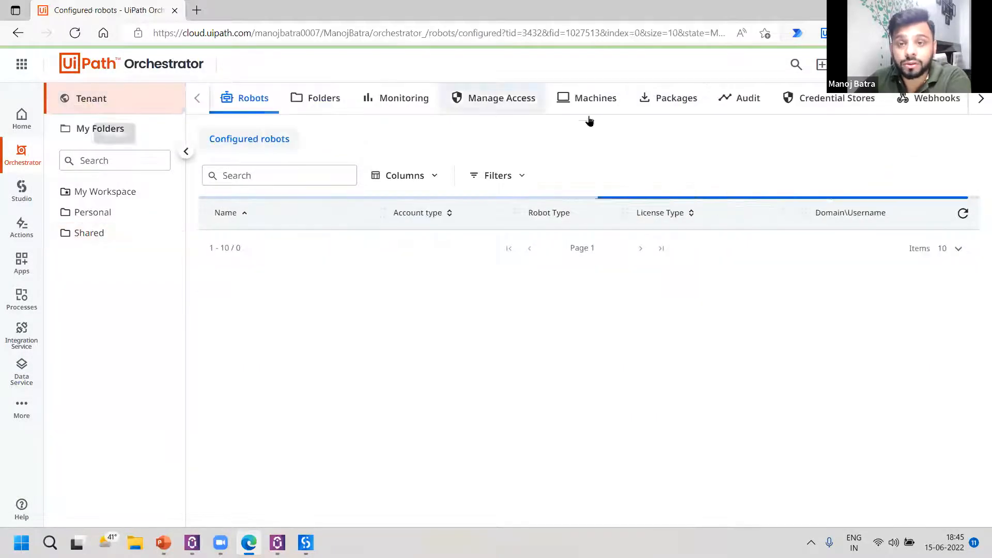
pyautogui.click(663, 102)
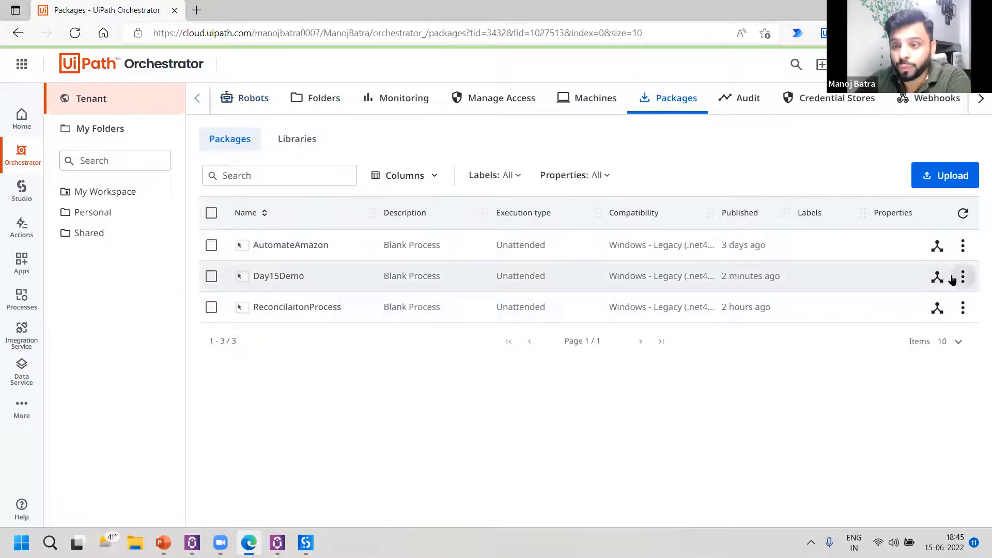
pyautogui.click(961, 278)
pyautogui.click(937, 276)
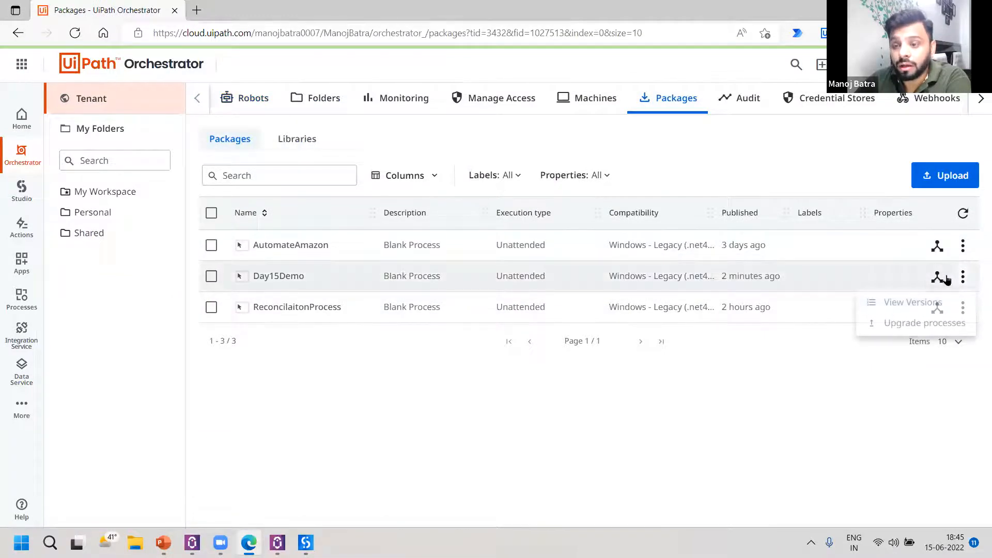
pyautogui.click(936, 276)
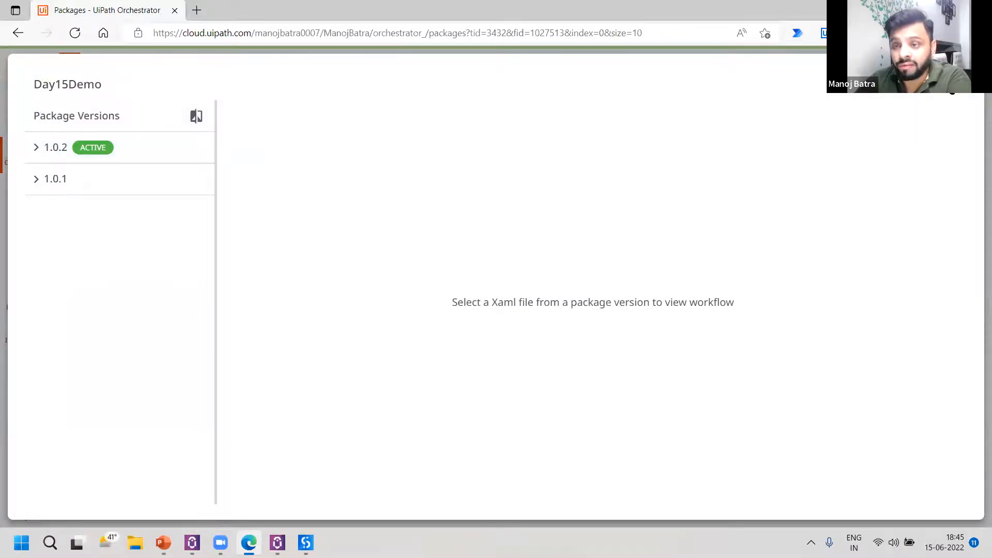
pyautogui.press('Escape')
# View the Day15Demo package's version list and change log, and close the dialog.
pyautogui.click(962, 276)
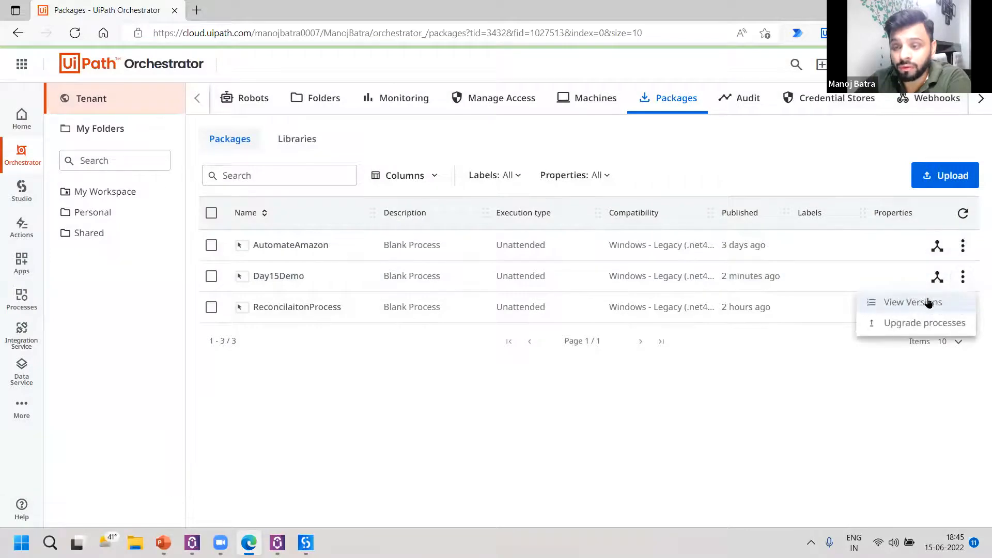
pyautogui.click(928, 303)
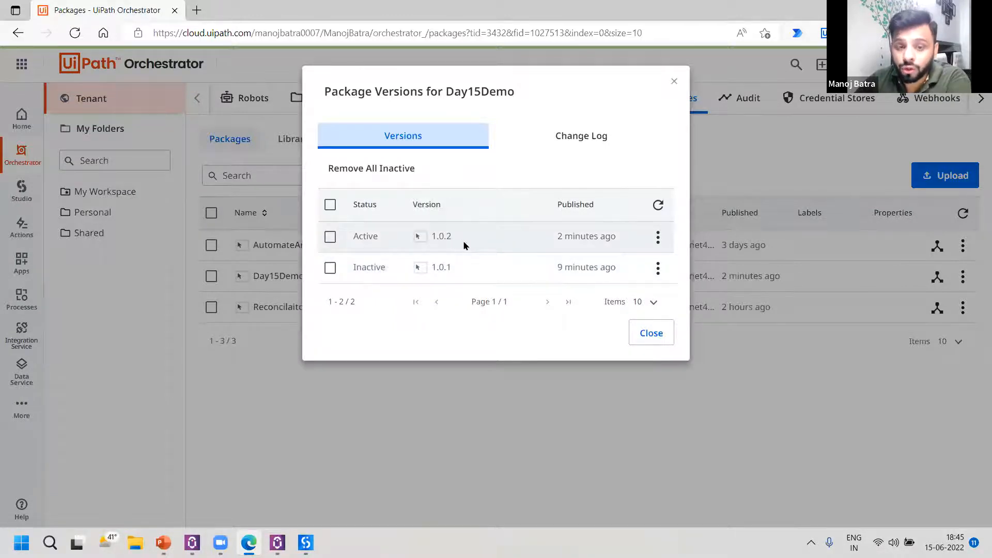
pyautogui.moveTo(558, 235); pyautogui.dragTo(617, 237)
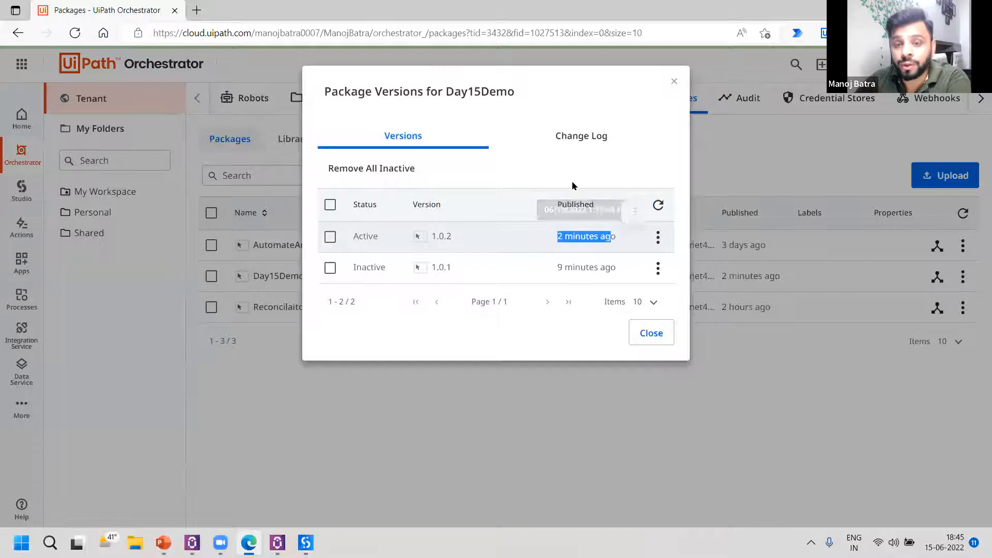
pyautogui.click(578, 137)
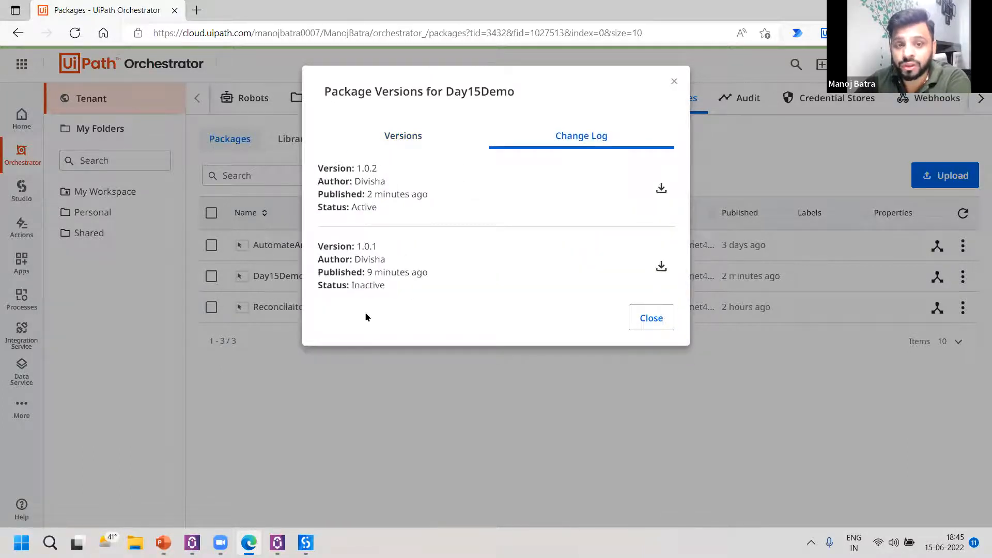
pyautogui.click(652, 317)
# Start an unattended Day15Demo job from the Shared folder's processes with the default settings and dismiss its "Hello User" message box.
pyautogui.click(85, 232)
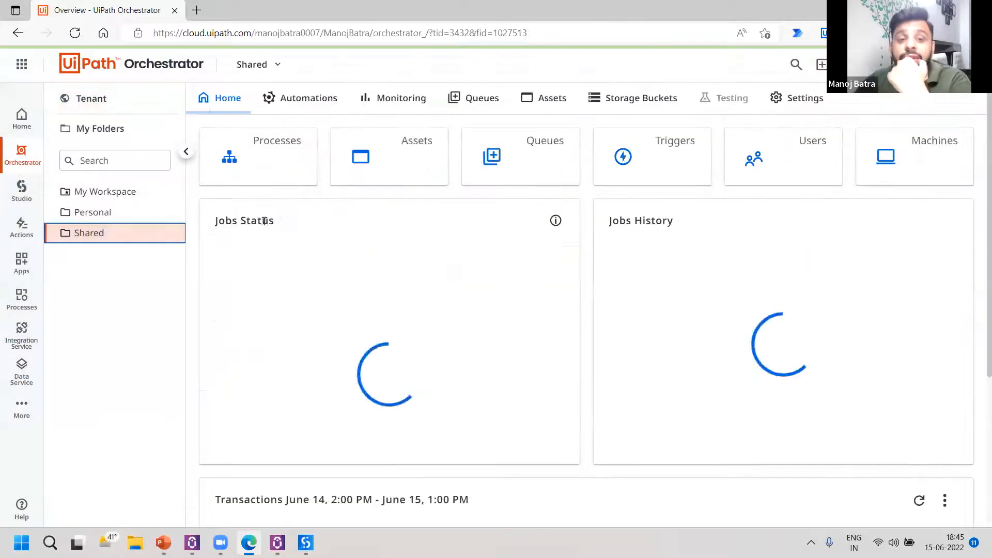
pyautogui.click(286, 162)
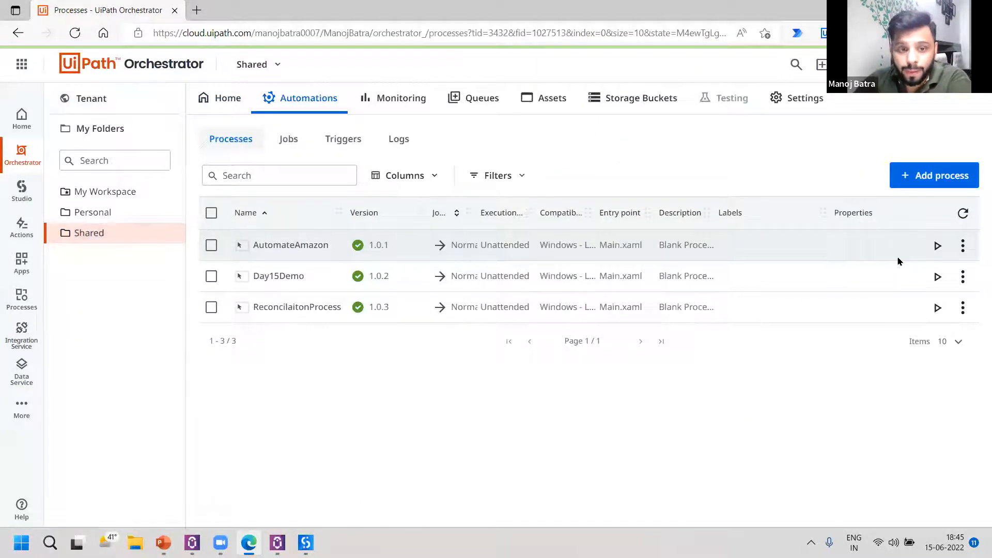
pyautogui.click(938, 276)
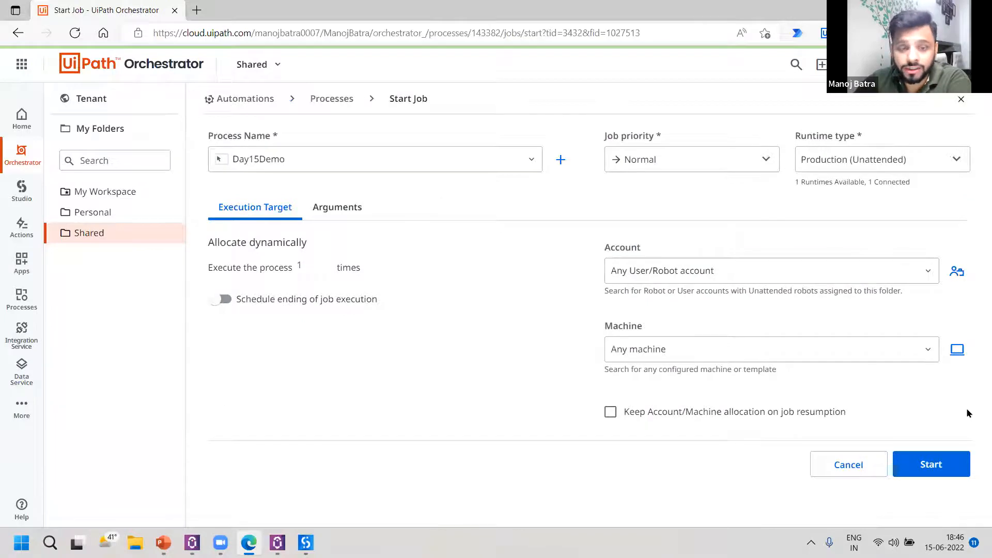
pyautogui.click(945, 464)
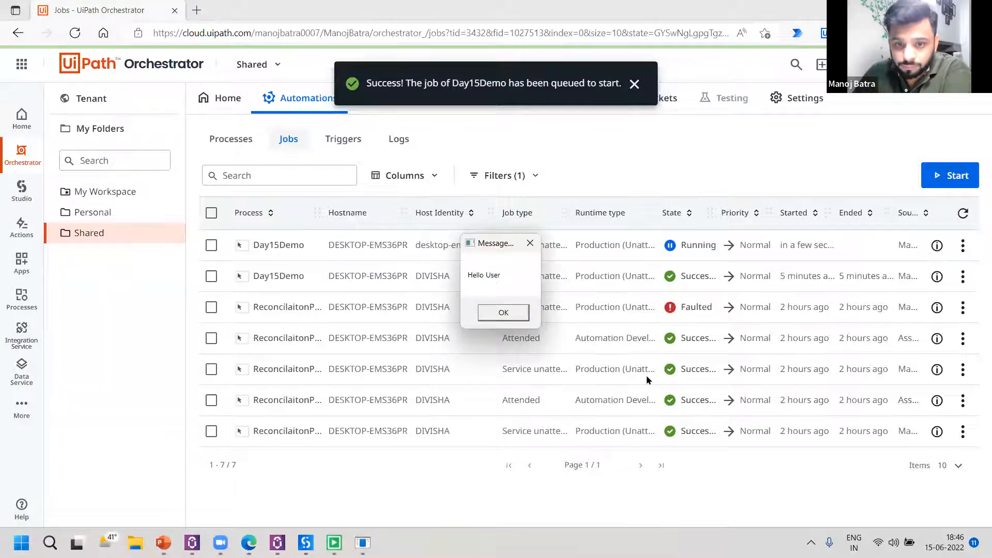
pyautogui.click(500, 312)
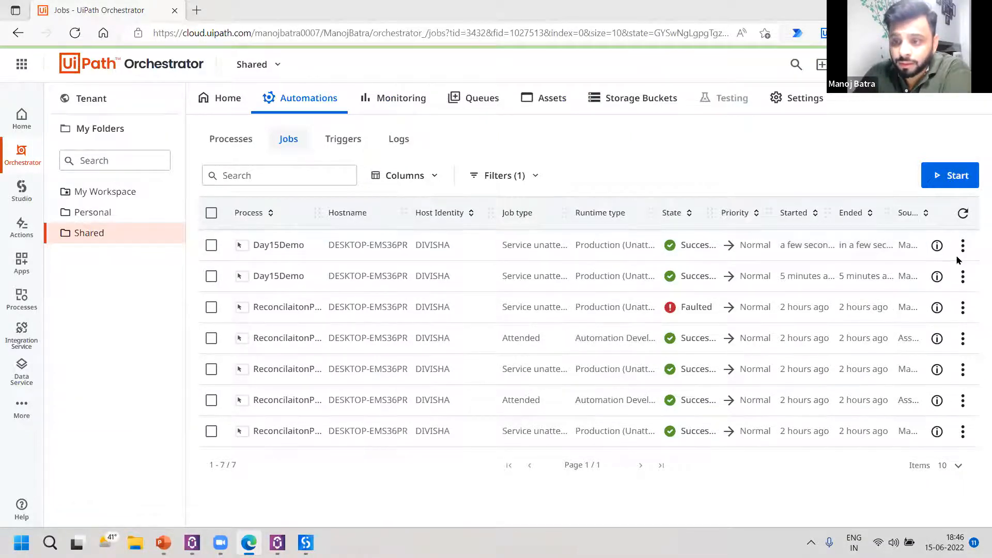
# Check the newest Day15Demo job's details and logs, widening the Time column to read the full timestamps.
pyautogui.click(935, 247)
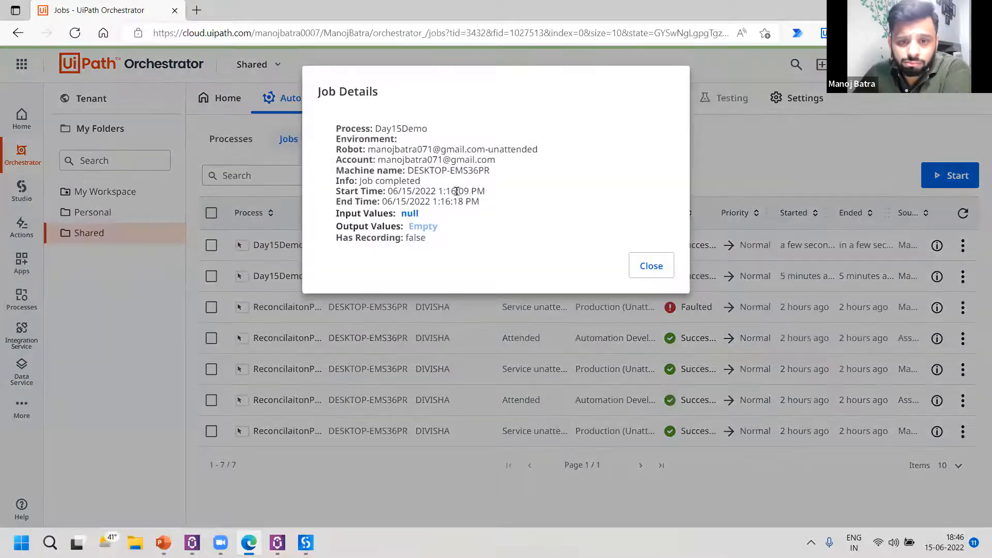
pyautogui.moveTo(456, 191); pyautogui.dragTo(471, 202)
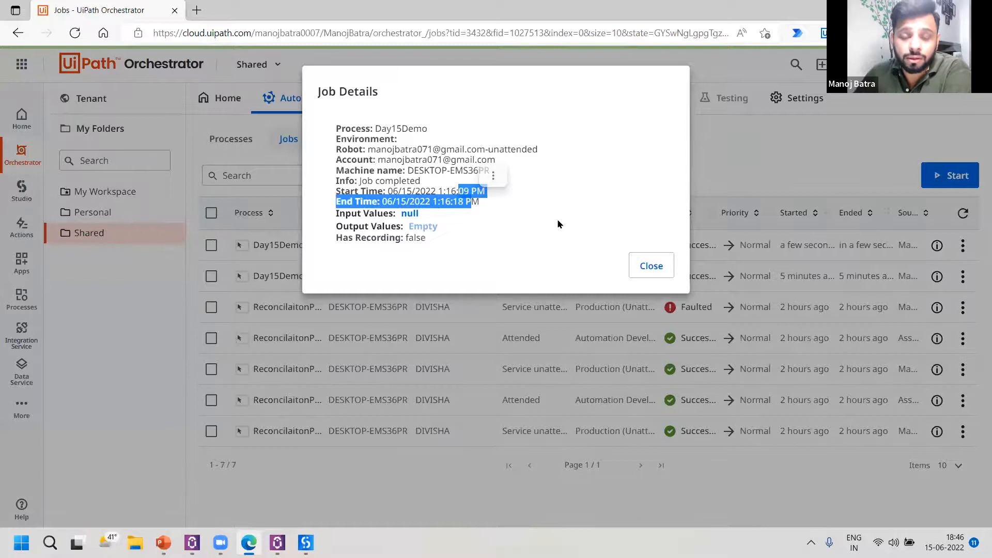
pyautogui.click(962, 248)
pyautogui.click(949, 275)
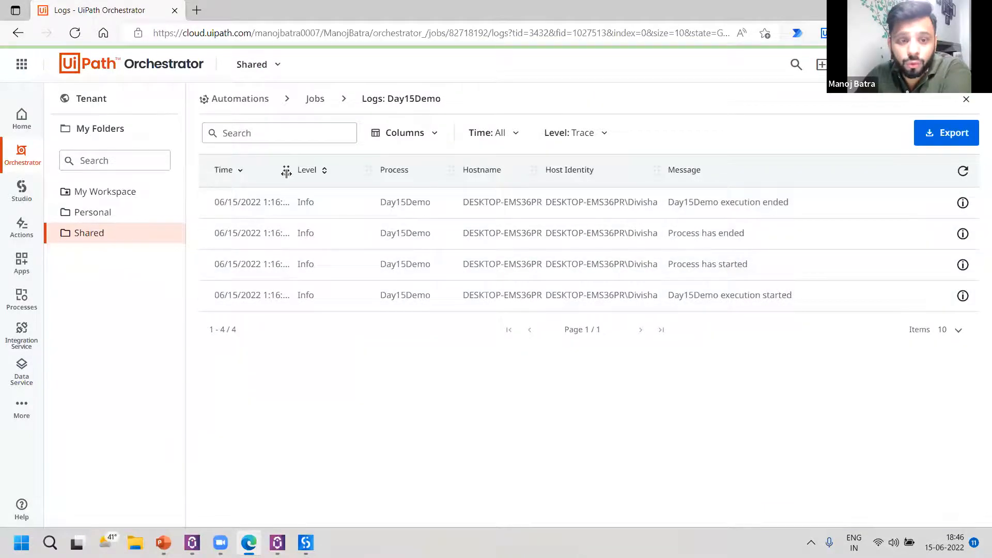
pyautogui.moveTo(292, 185); pyautogui.dragTo(350, 178)
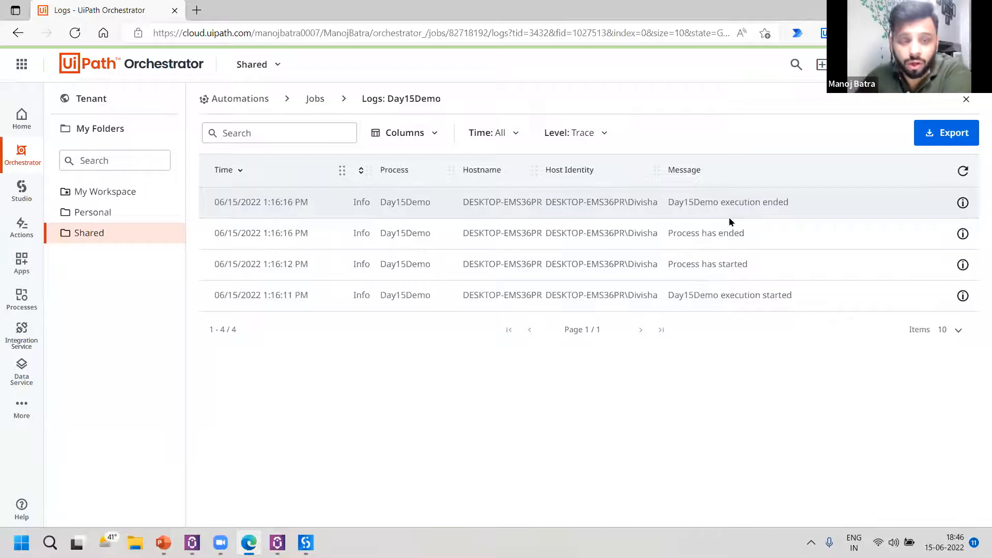
# Return to the Shared folder's overview and review its job status, job history and transactions.
pyautogui.click(92, 101)
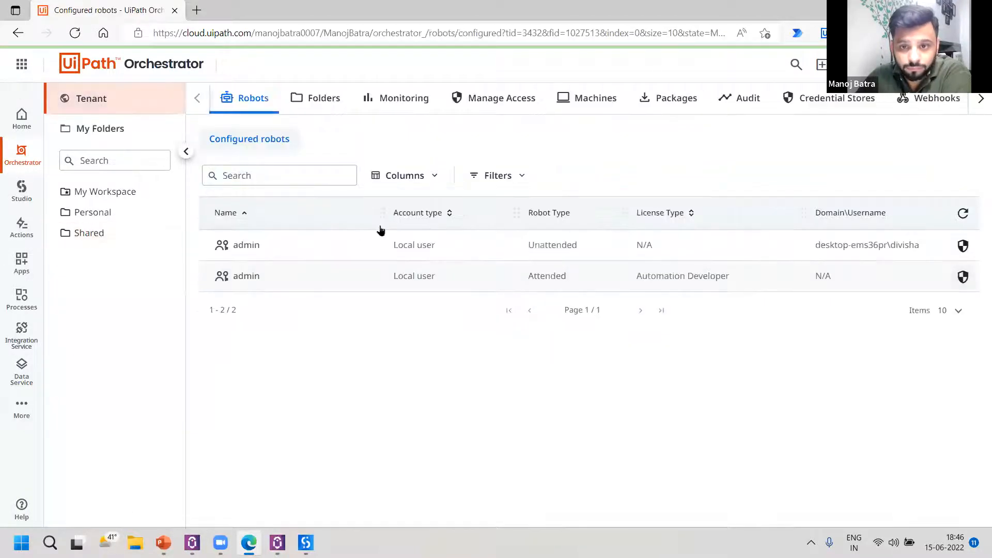
pyautogui.click(112, 232)
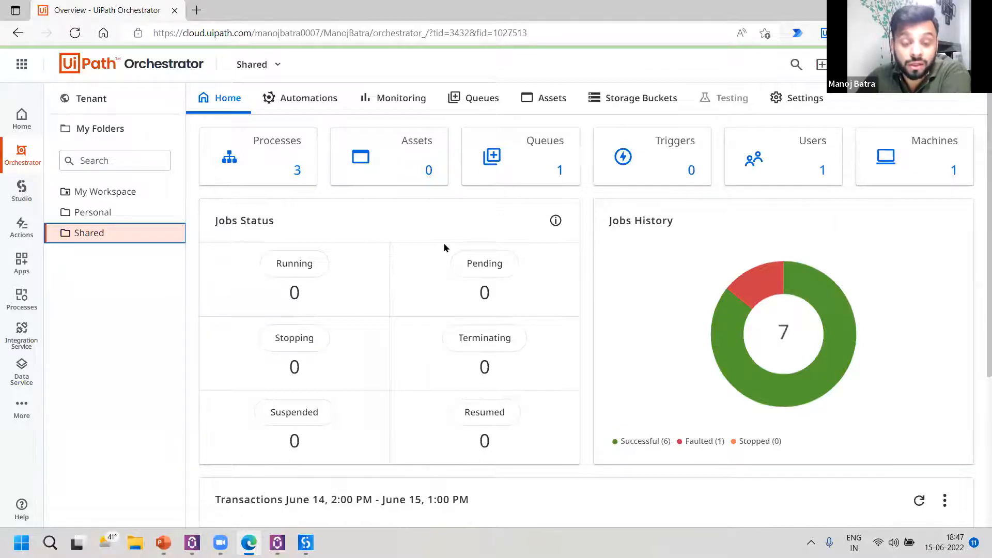
pyautogui.scroll(-1, 444, 248)
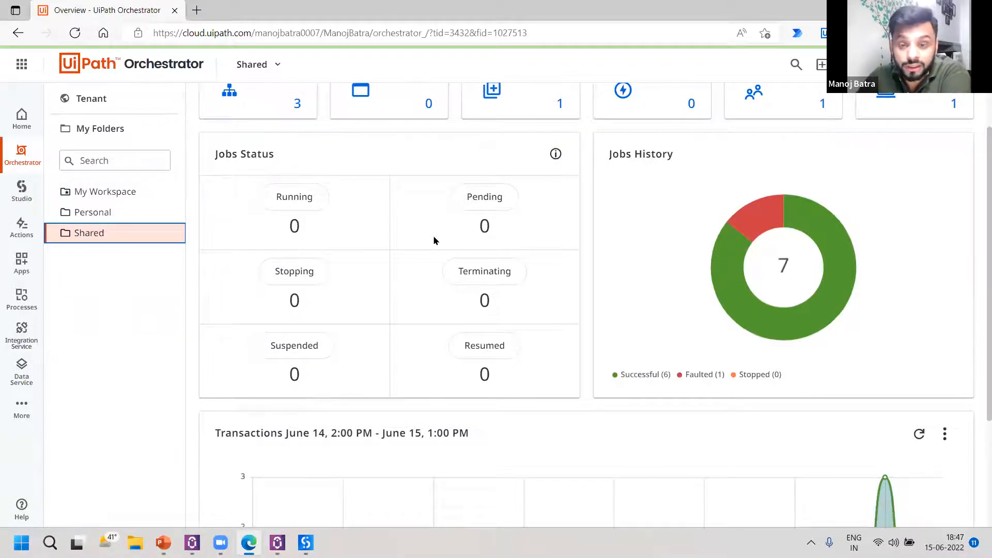
pyautogui.scroll(2, 434, 240)
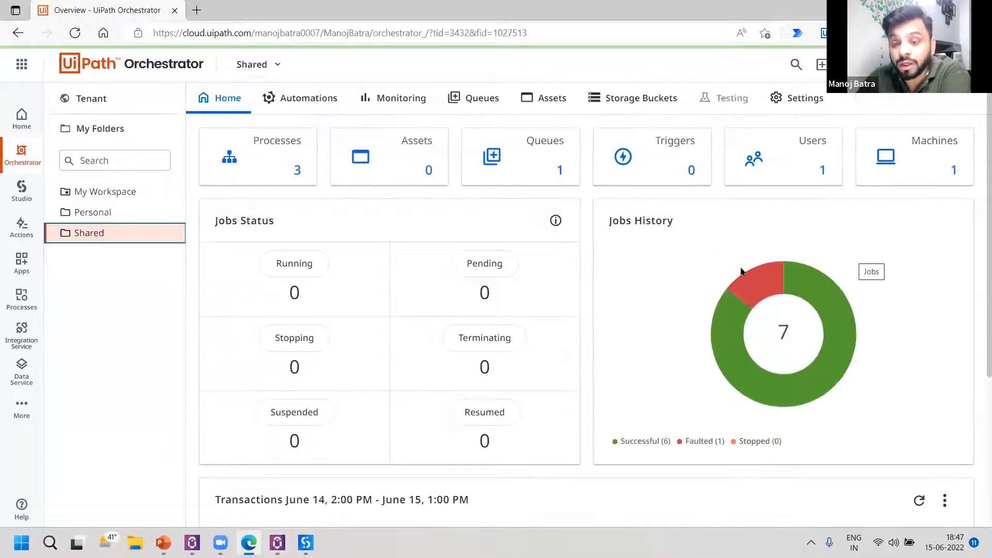
# Switch to UiPath Studio and add a Throw activity between the Delay and the final Log Message.
pyautogui.moveTo(800, 413)
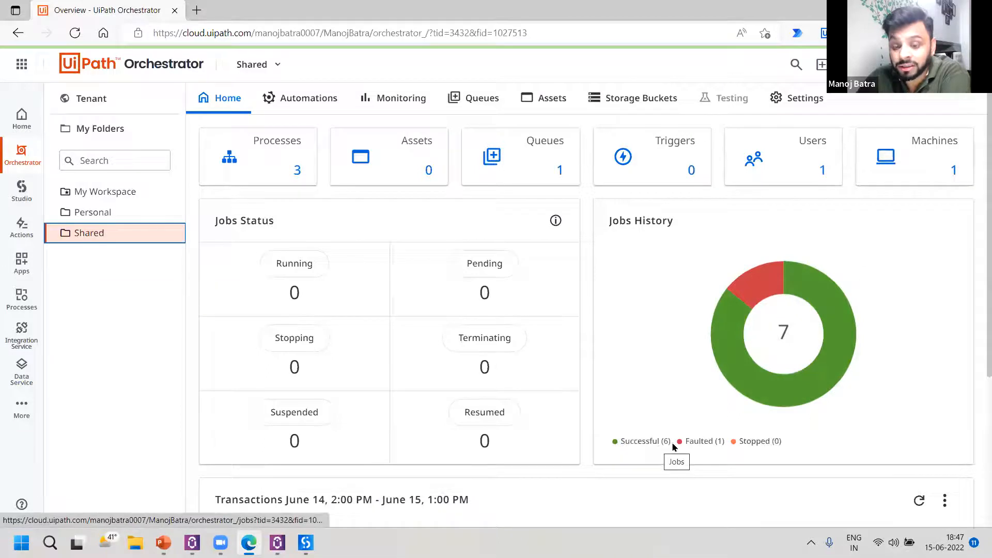
pyautogui.moveTo(806, 348)
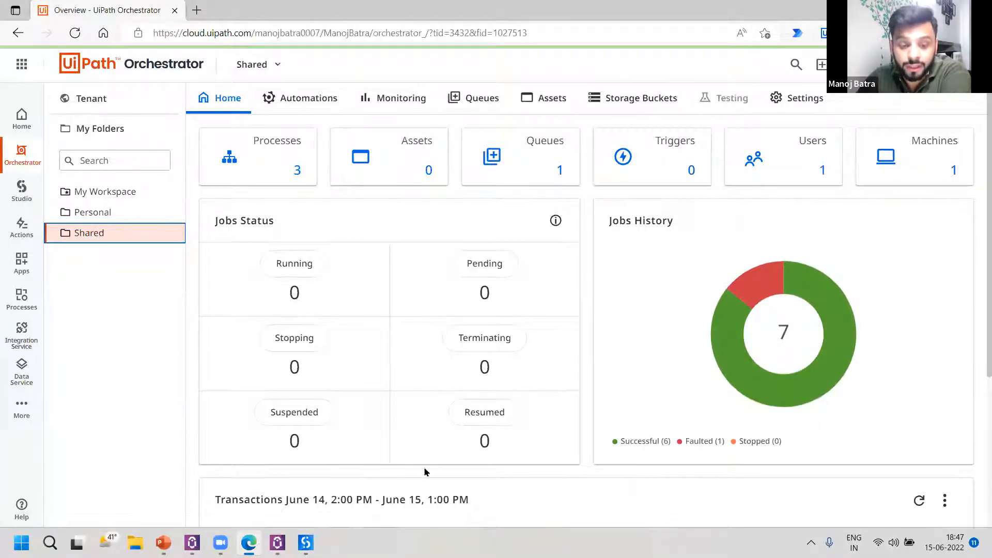
pyautogui.click(301, 537)
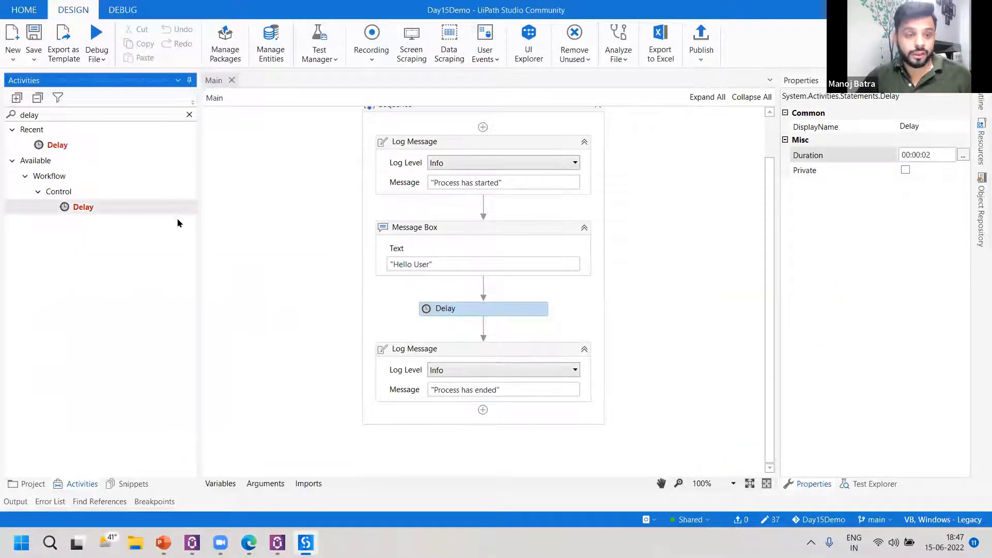
pyautogui.click(60, 120)
pyautogui.write('thorw')
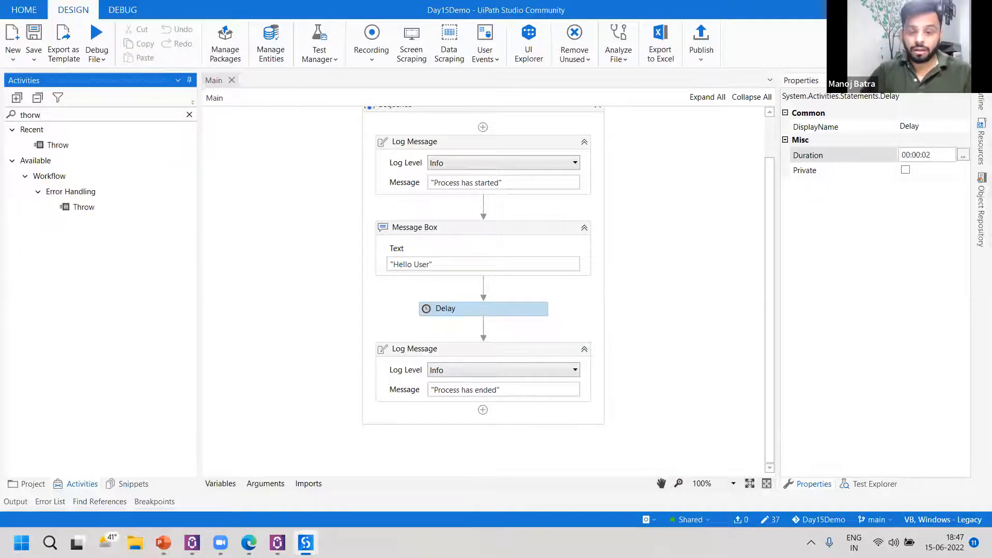
pyautogui.moveTo(83, 144); pyautogui.dragTo(580, 331)
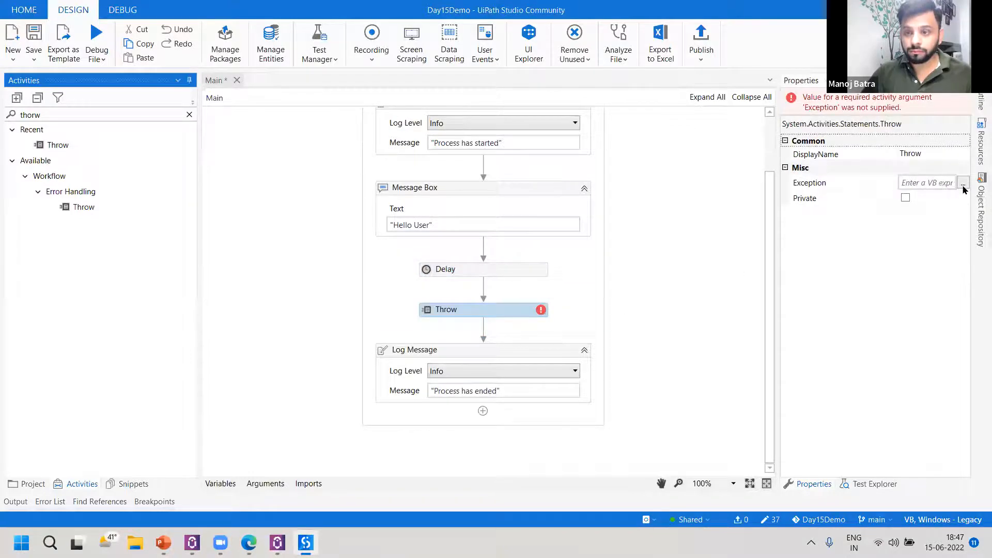
# Set the Throw activity's exception to new ApplicationException("an unhandled error has occured").
pyautogui.click(963, 183)
pyautogui.write('new a')
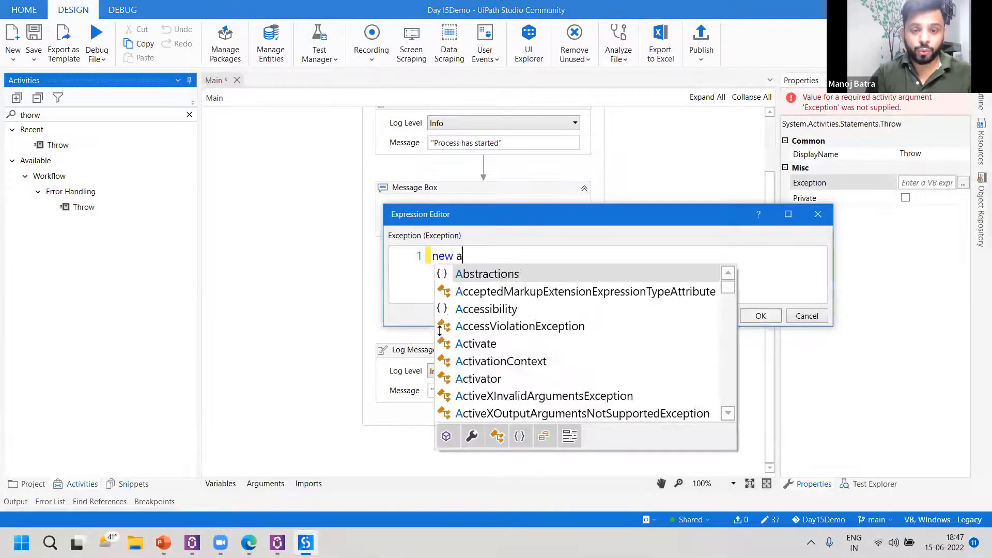
pyautogui.write('pplicati')
pyautogui.press('Tab')
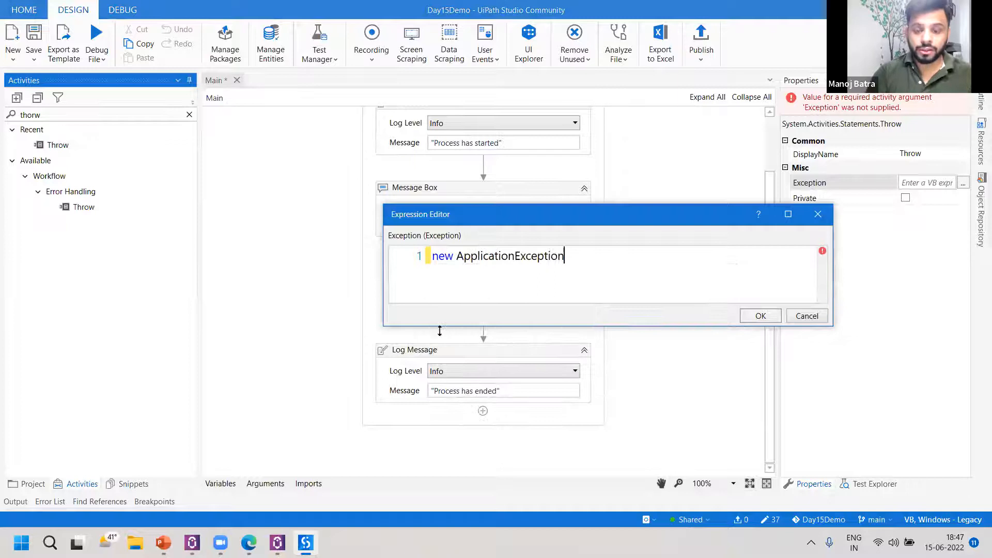
pyautogui.write('("')
pyautogui.write('an ')
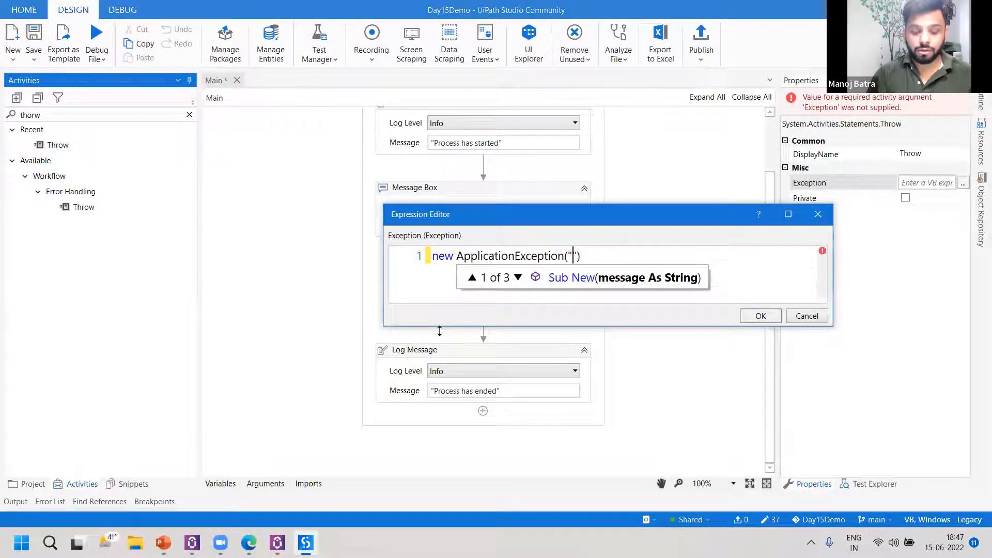
pyautogui.write('unhandled e')
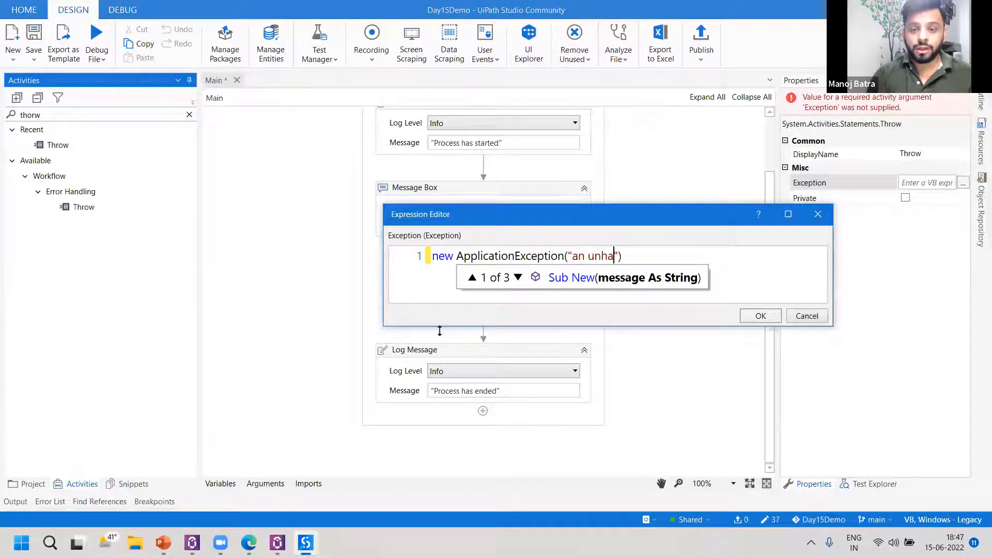
pyautogui.write('rror has oc')
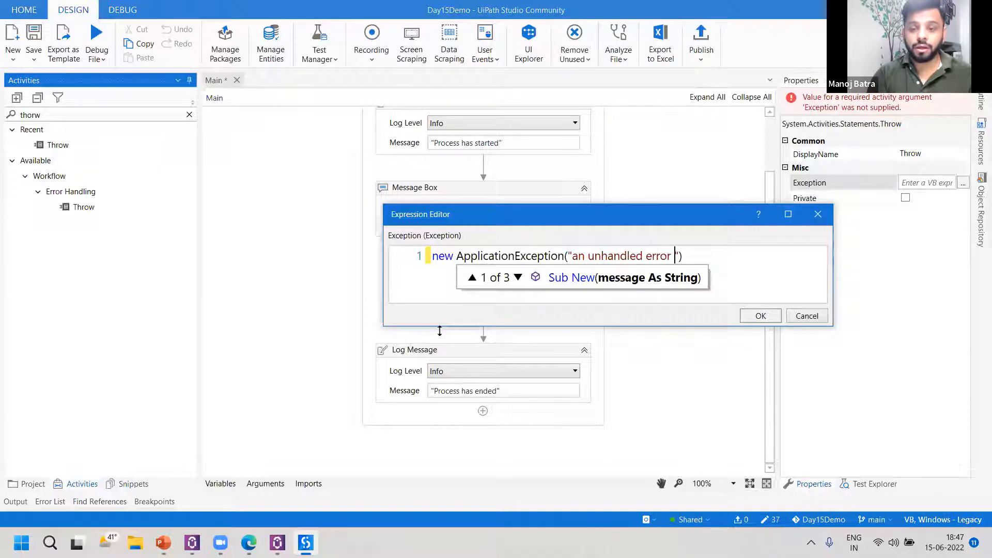
pyautogui.write('cured')
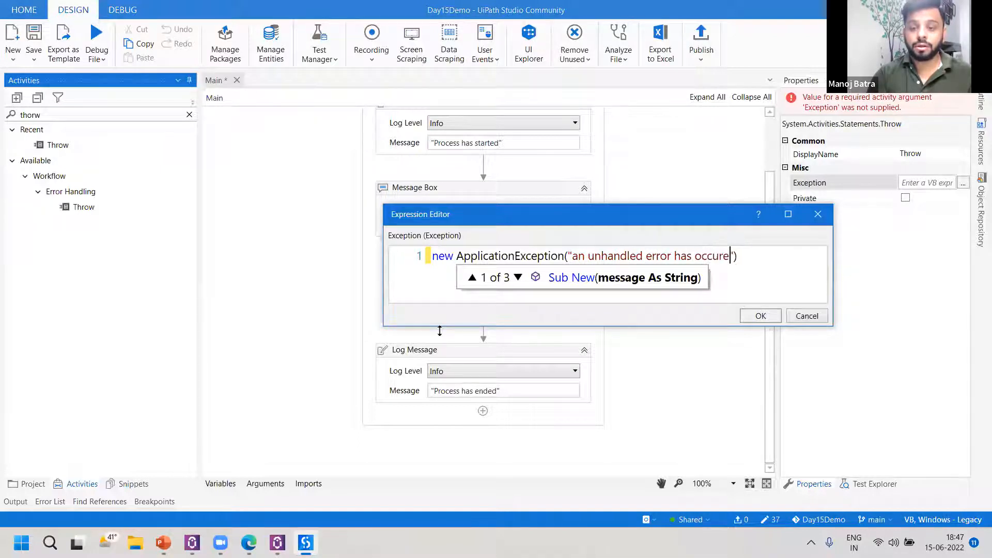
pyautogui.click(760, 316)
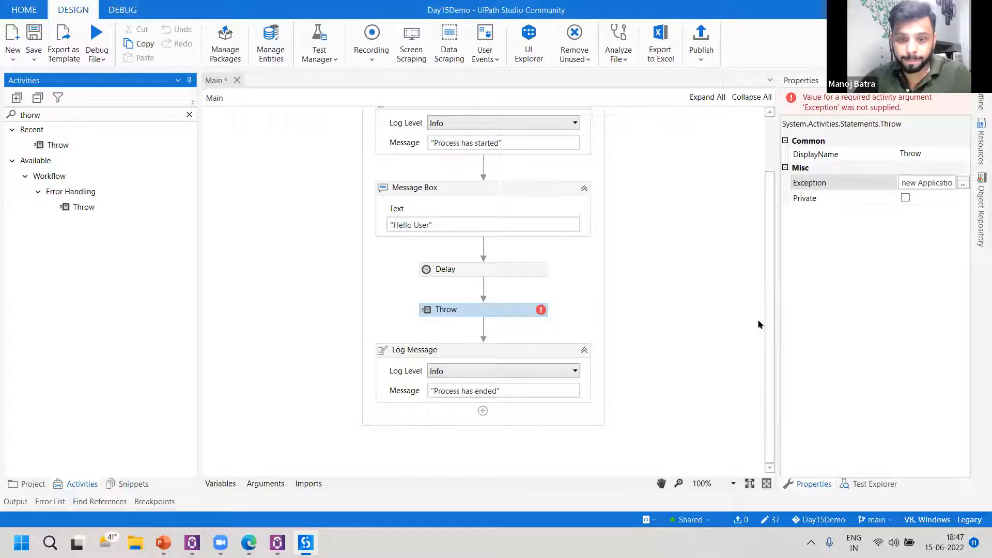
# Publish the Day15Demo project with its existing publish settings and close the publishing message.
pyautogui.click(701, 37)
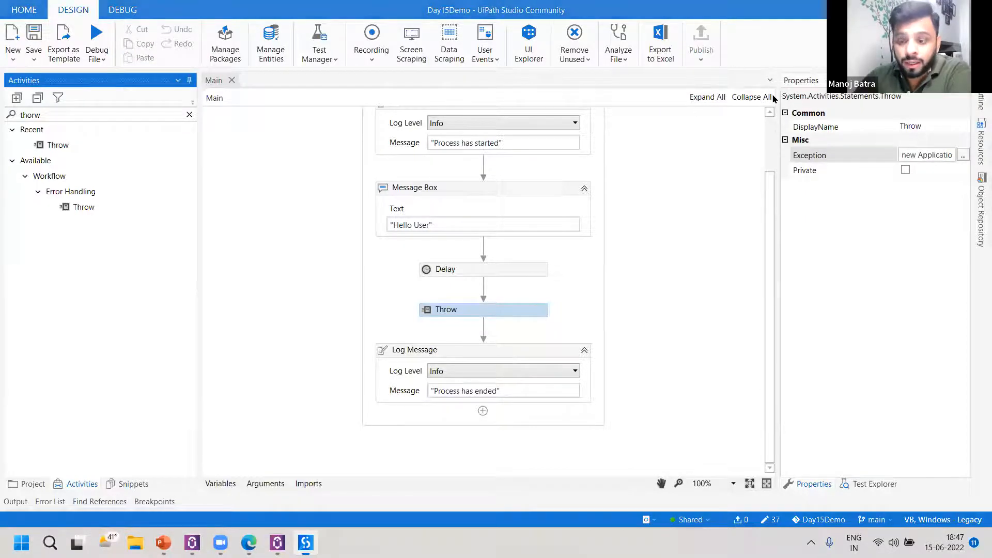
pyautogui.click(673, 412)
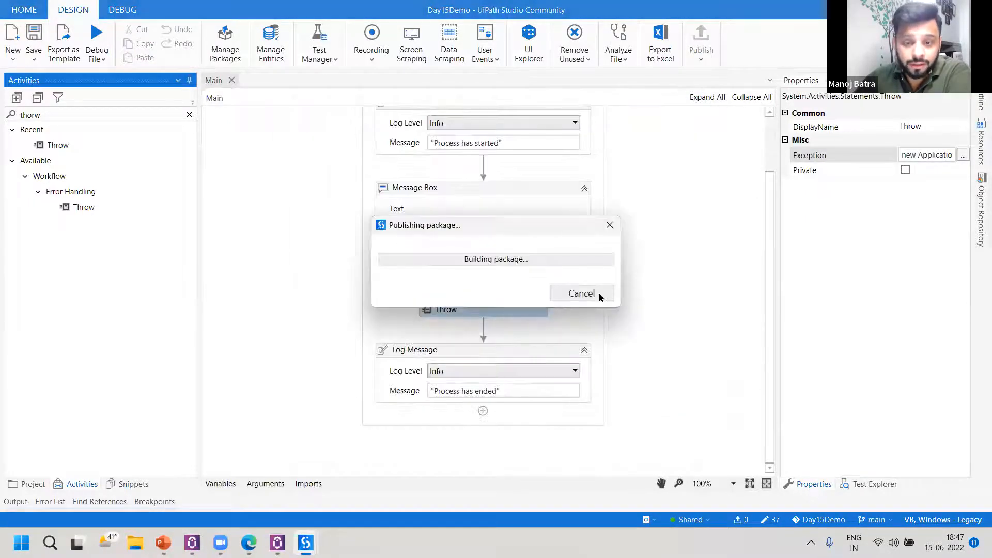
pyautogui.click(607, 304)
# Switch to Orchestrator in the browser and upgrade the Shared folder's Day15Demo process to the newest package version, without adding new package tags.
pyautogui.click(249, 543)
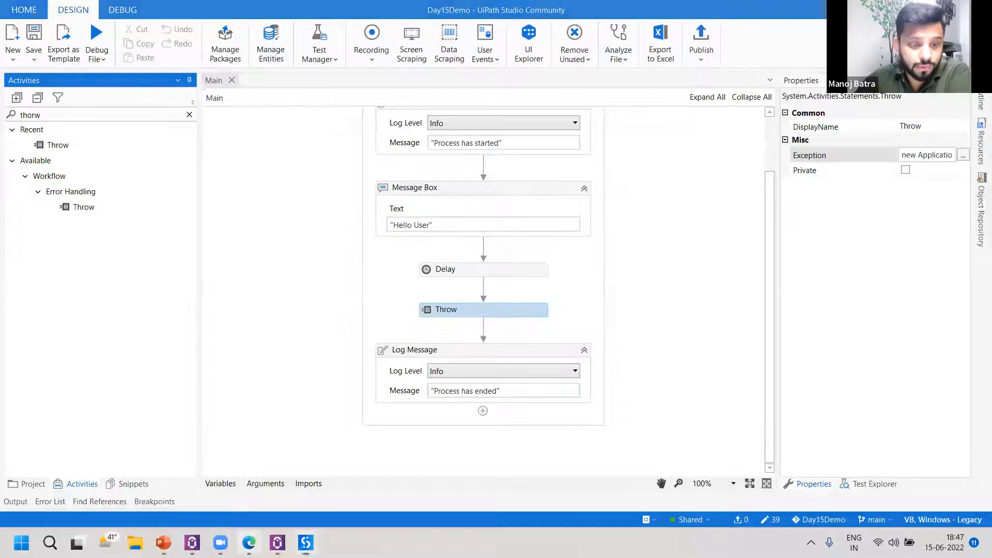
pyautogui.click(260, 171)
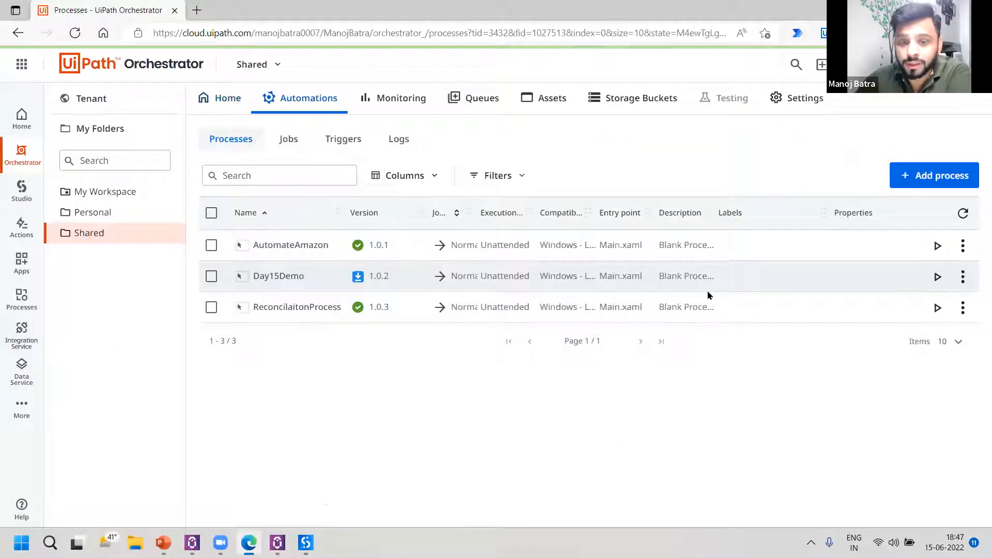
pyautogui.click(212, 276)
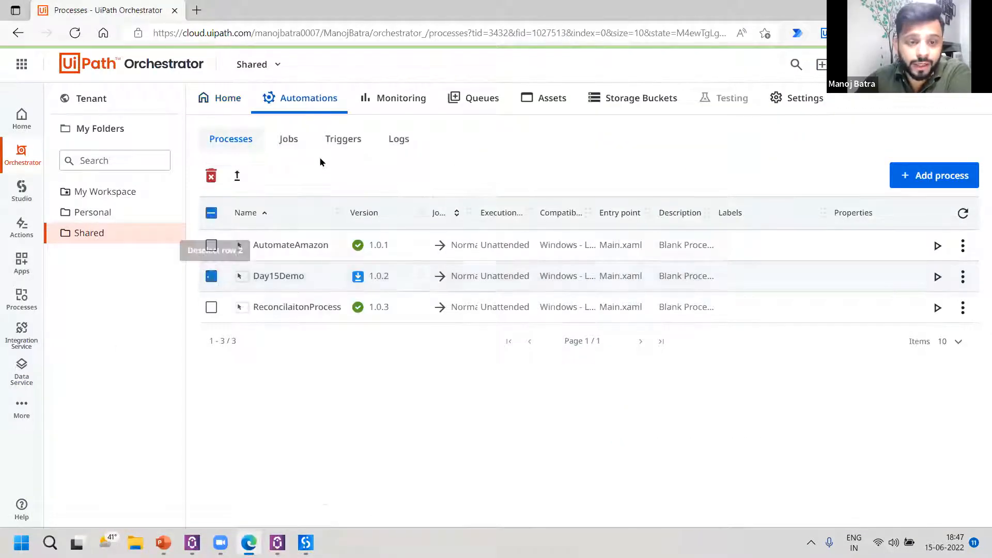
pyautogui.click(237, 176)
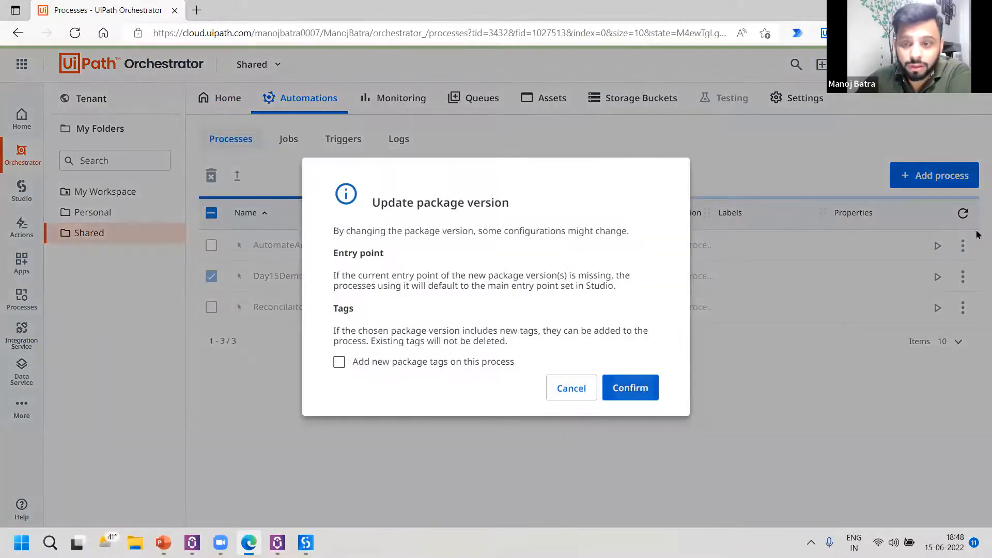
pyautogui.click(631, 388)
# Start a Day15Demo job, dismiss its "Hello User" message box, and check the Shared folder's job status and history.
pyautogui.click(938, 277)
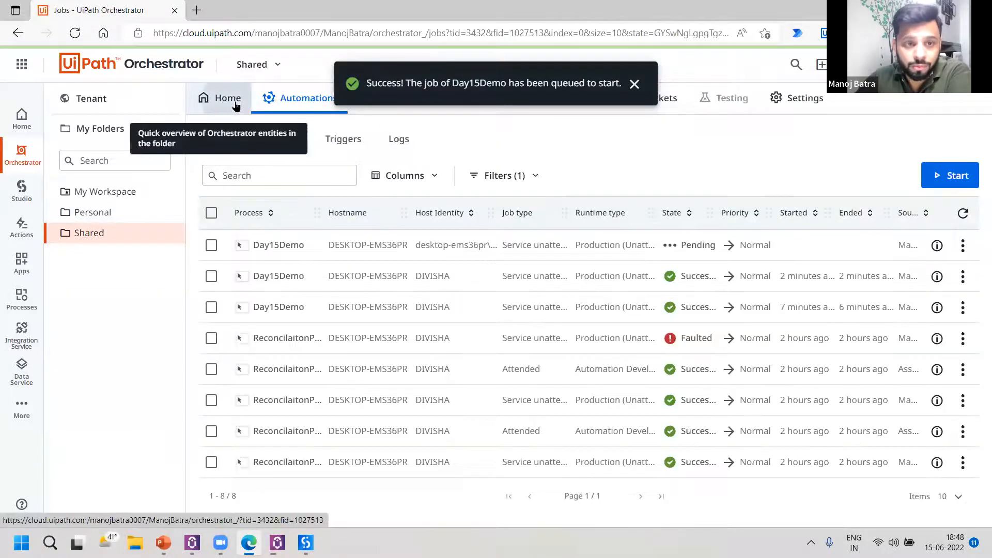
pyautogui.click(230, 101)
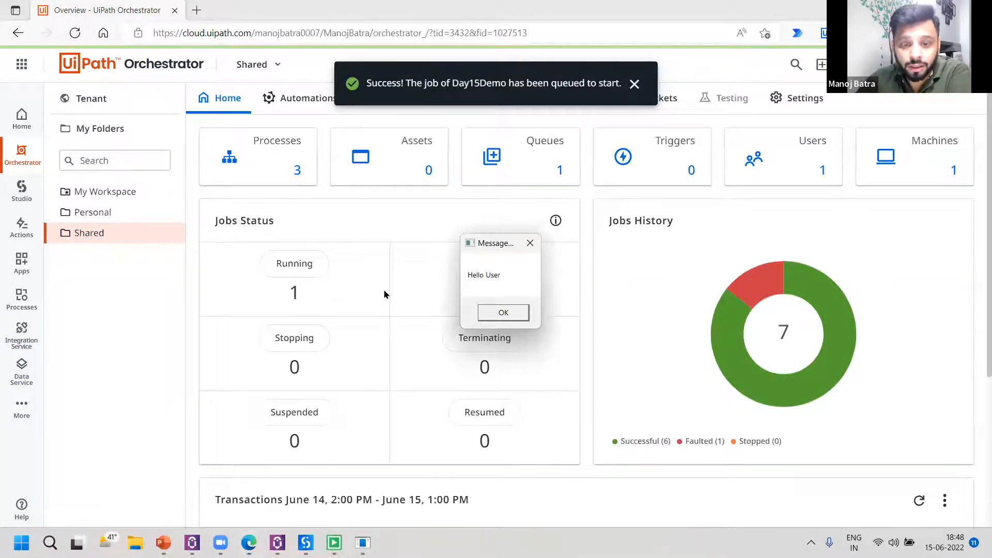
pyautogui.click(502, 314)
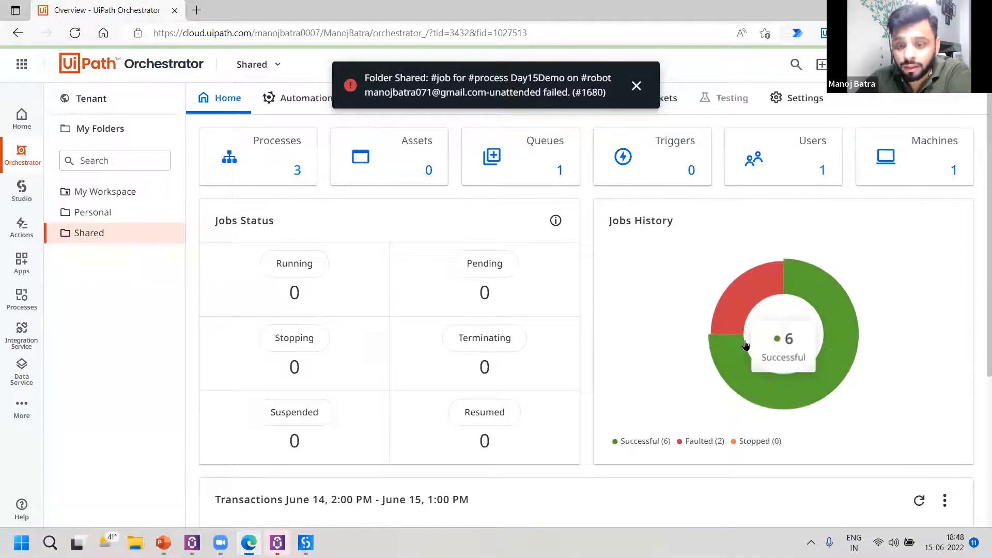
pyautogui.moveTo(770, 282)
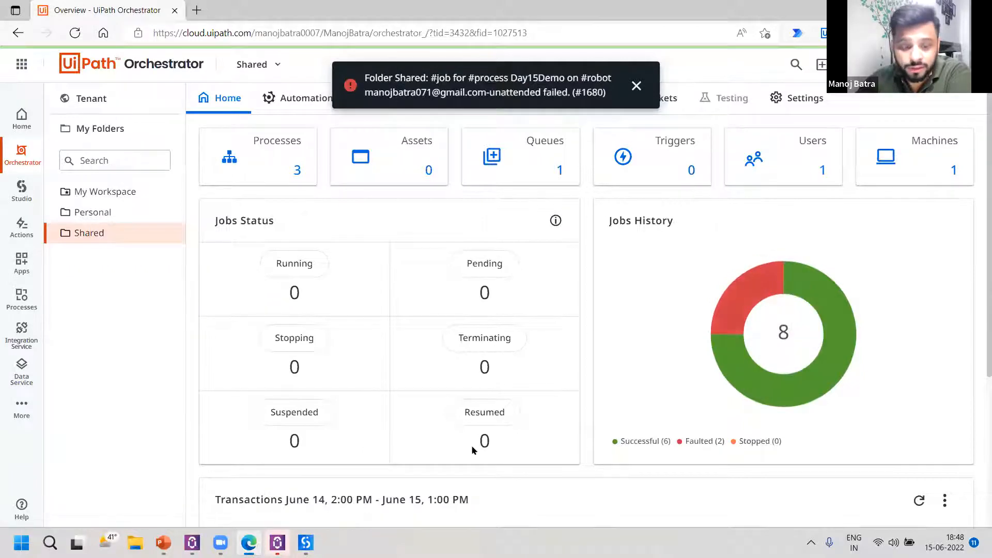
# Open UiPath Assistant, expand the failed Day15Demo run's details, and dismiss the error.
pyautogui.click(277, 542)
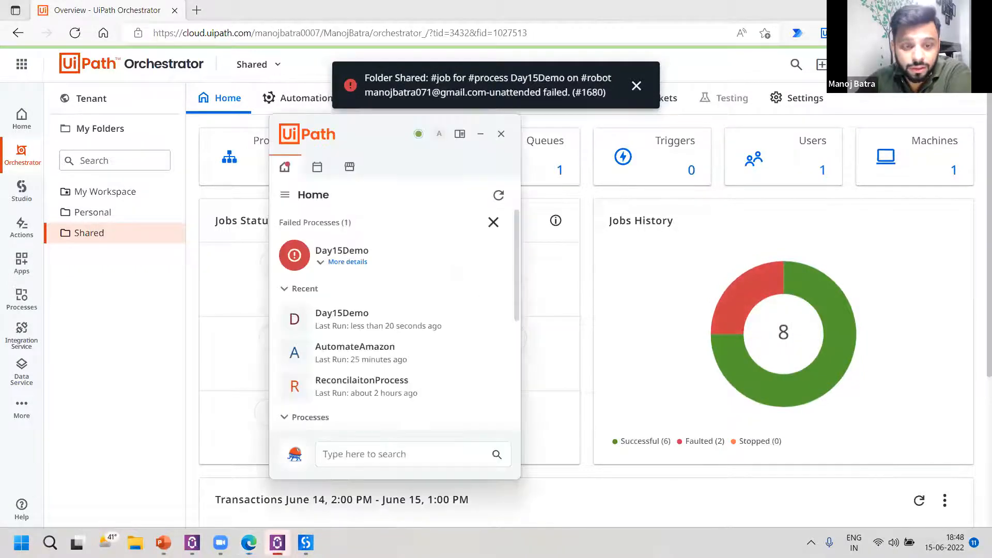
pyautogui.click(323, 263)
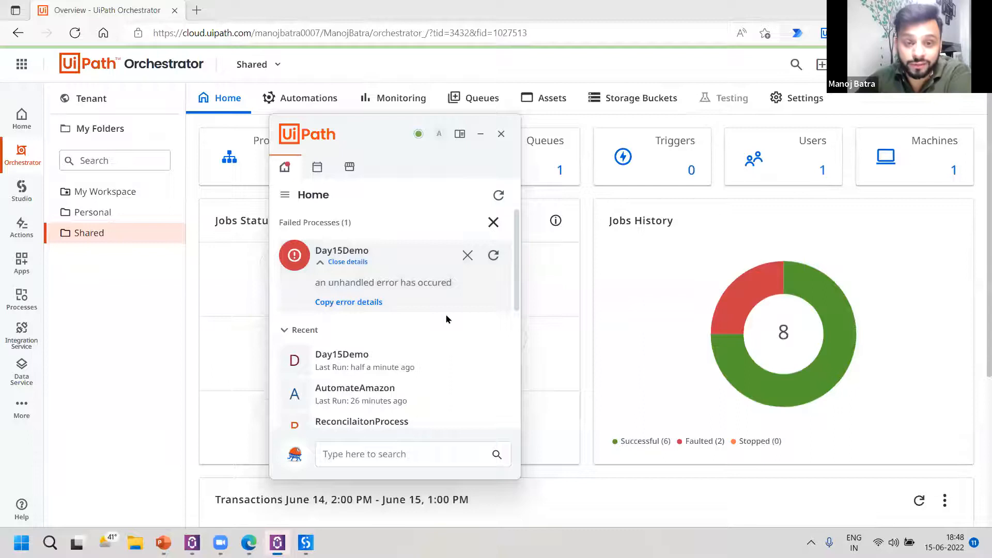
pyautogui.click(468, 257)
# Open the Shared folder's jobs and examine the newest Day15Demo job's logs, highlighting the error entry's level and message.
pyautogui.moveTo(774, 280)
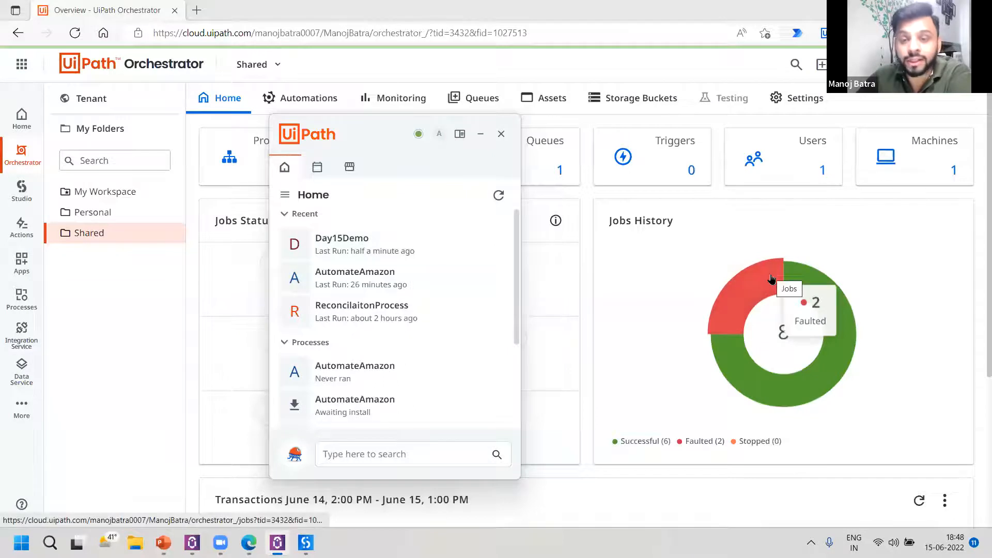
pyautogui.click(654, 269)
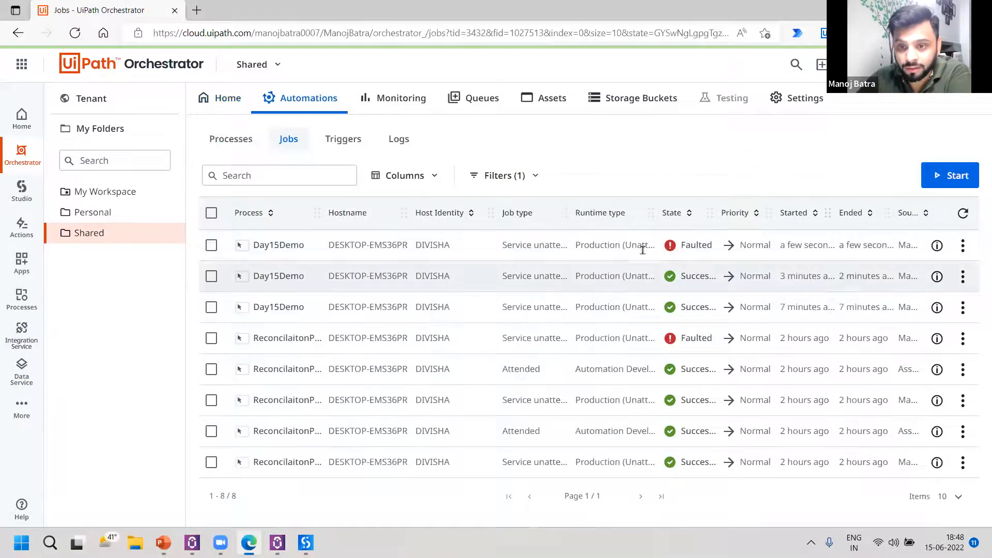
pyautogui.click(962, 245)
pyautogui.click(944, 271)
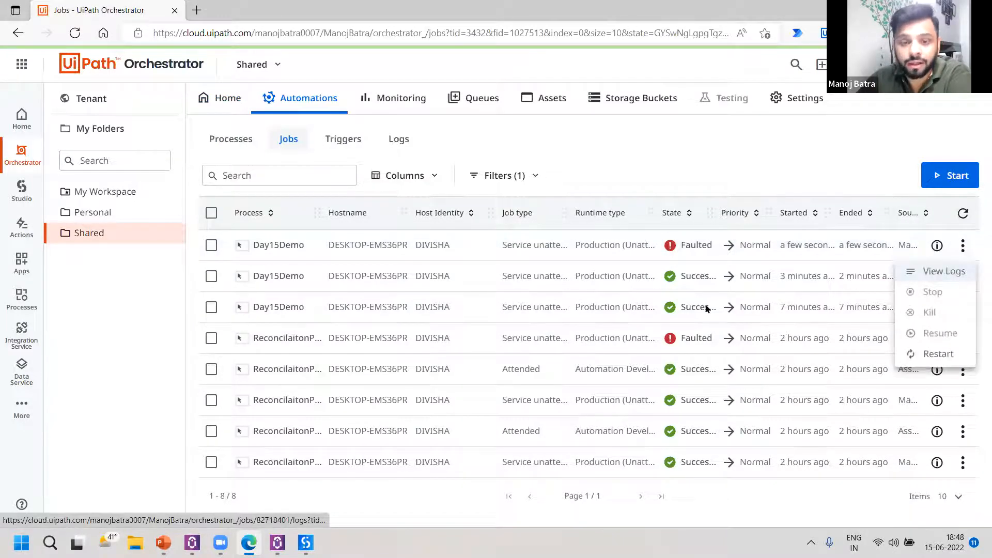
pyautogui.moveTo(305, 236); pyautogui.dragTo(319, 237)
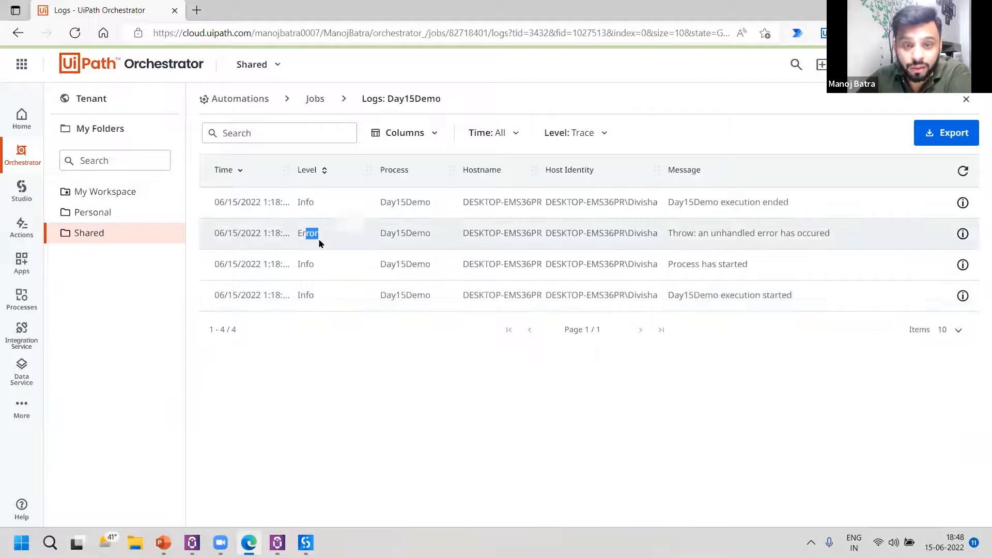
pyautogui.moveTo(702, 236); pyautogui.dragTo(850, 236)
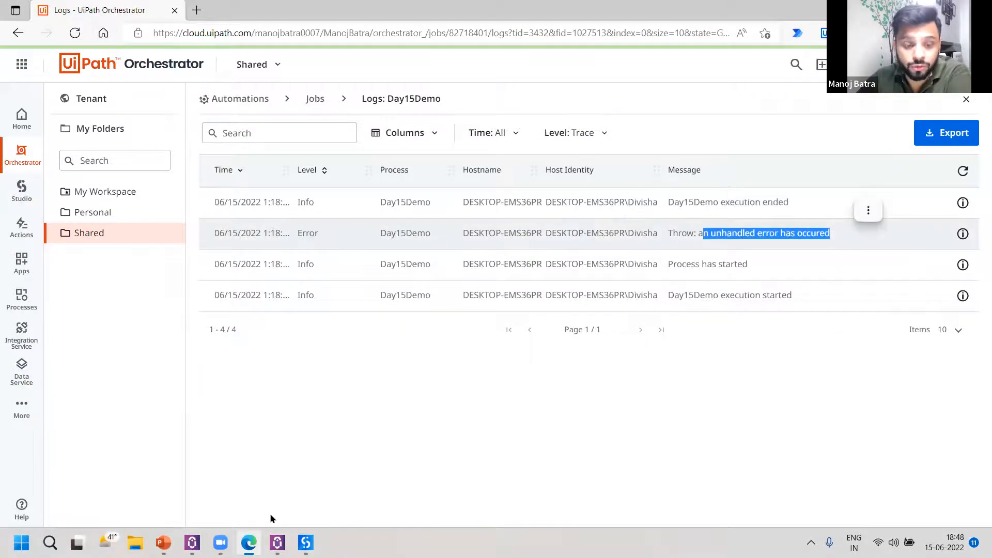
pyautogui.click(305, 543)
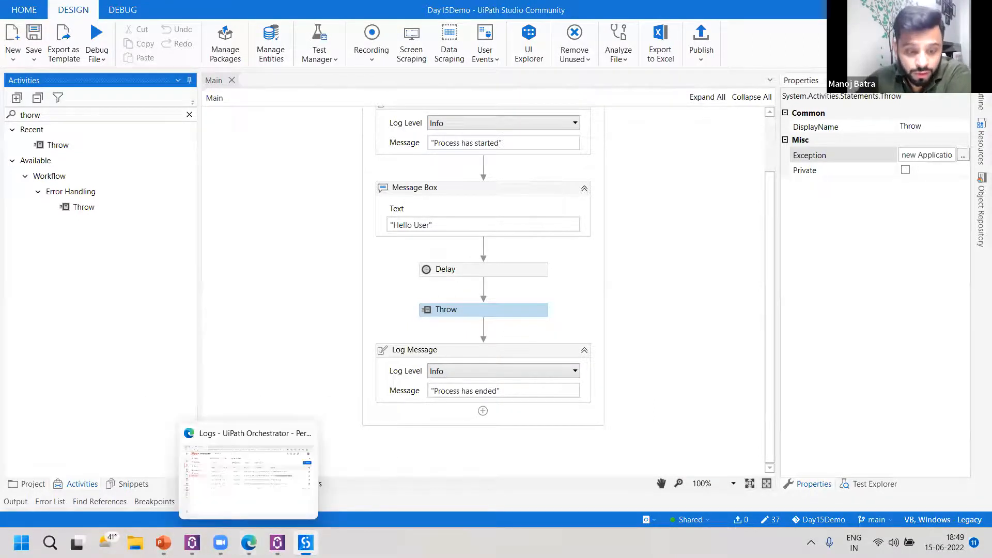
pyautogui.moveTo(305, 542)
pyautogui.click(248, 543)
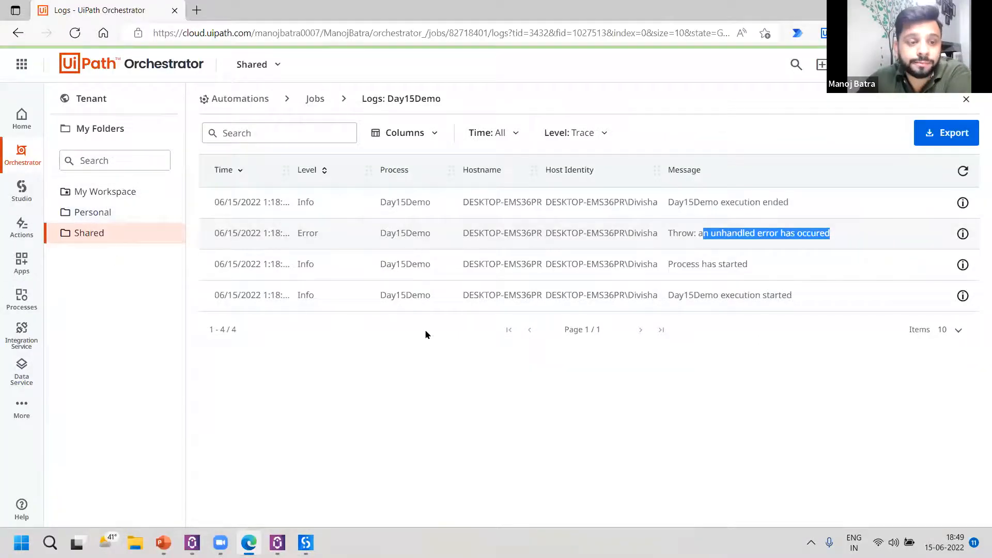
# Run Day15Demo from UiPath Assistant and dismiss its message box.
pyautogui.click(278, 542)
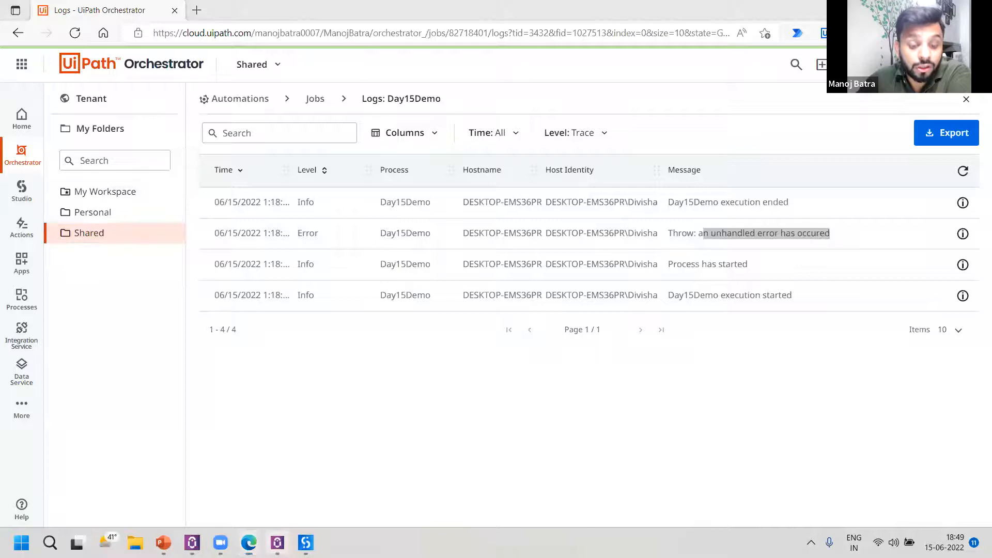
pyautogui.moveTo(470, 246)
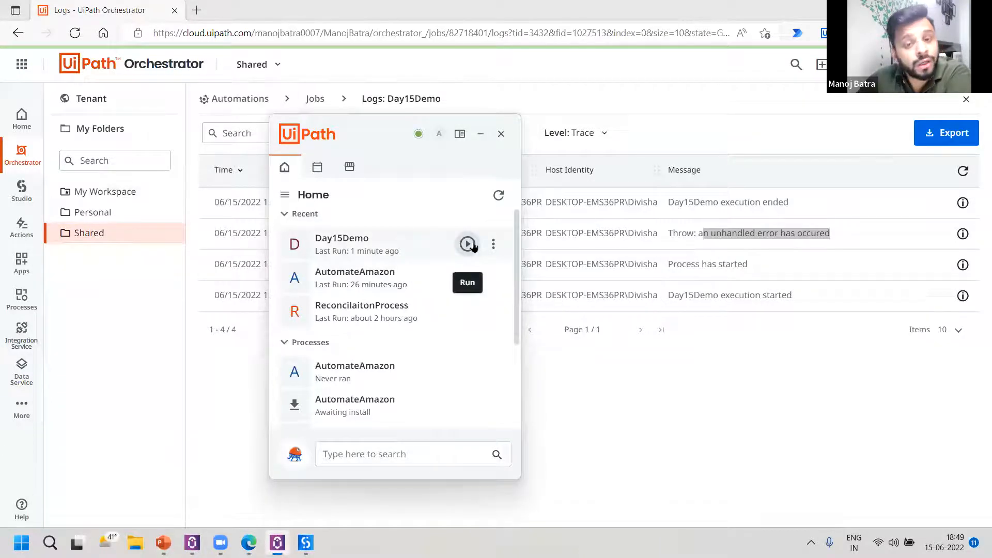
pyautogui.click(467, 244)
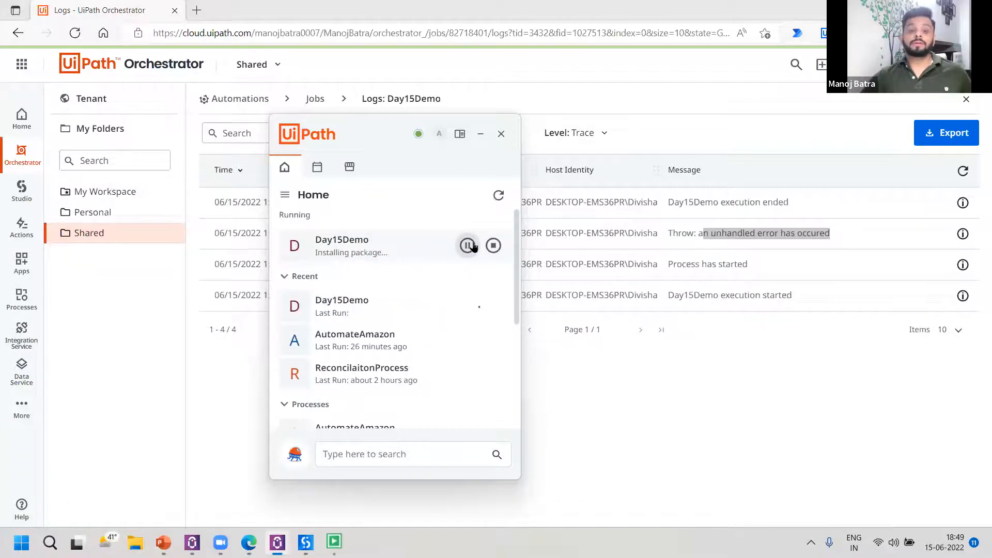
pyautogui.click(503, 312)
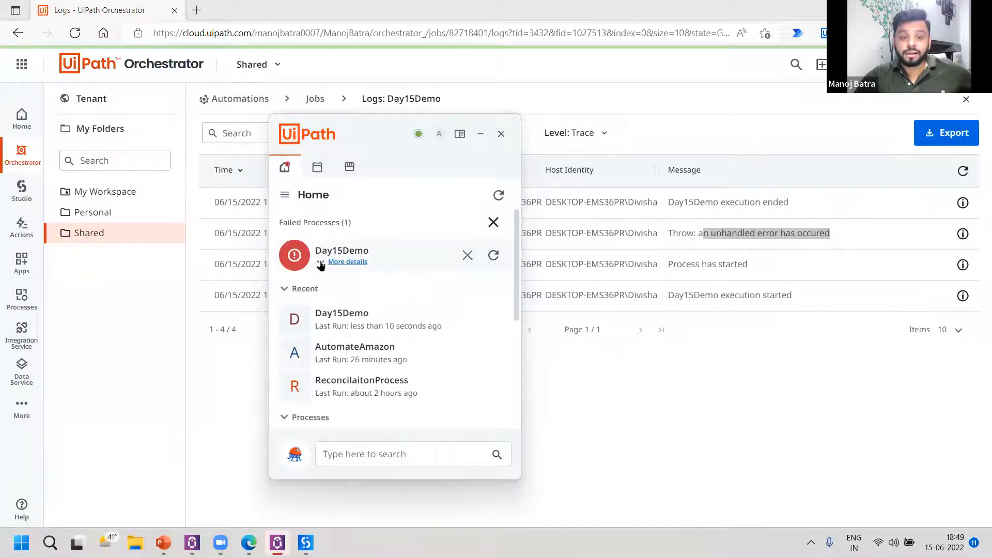
# Expand the failed Day15Demo run's details in UiPath Assistant, highlight its error message, and return to Orchestrator.
pyautogui.click(320, 262)
pyautogui.moveTo(316, 292); pyautogui.dragTo(523, 300)
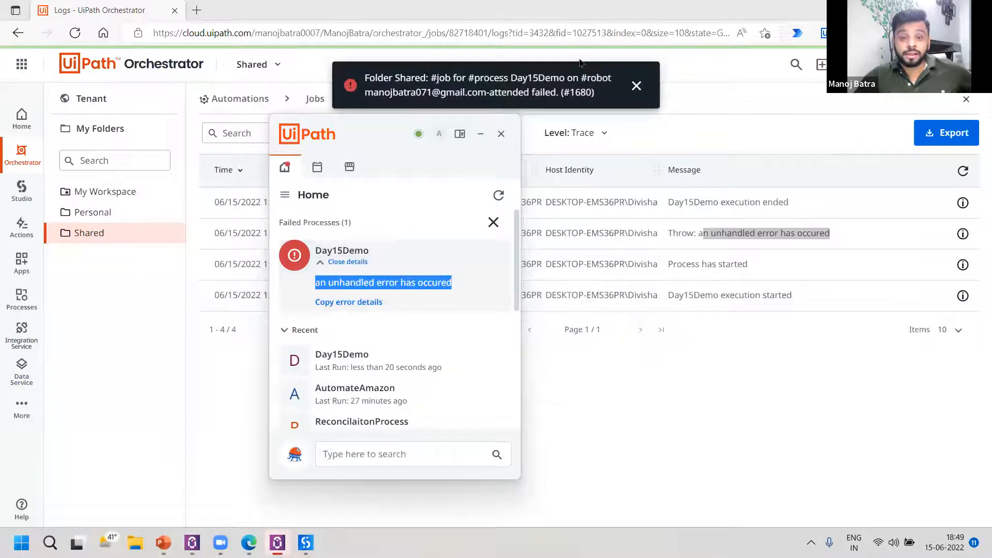
pyautogui.click(708, 107)
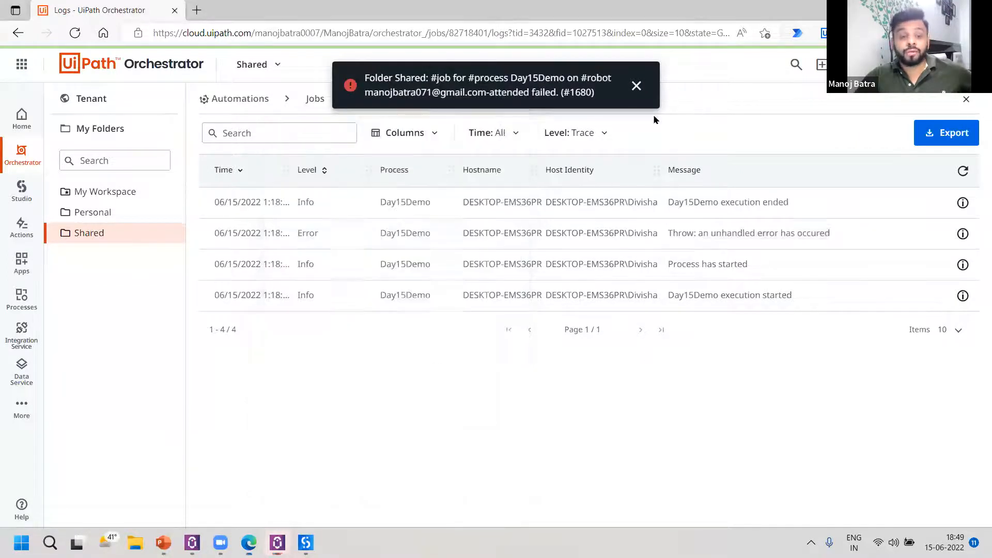
# Leave the job logs and open the Shared folder's list of jobs.
pyautogui.click(147, 236)
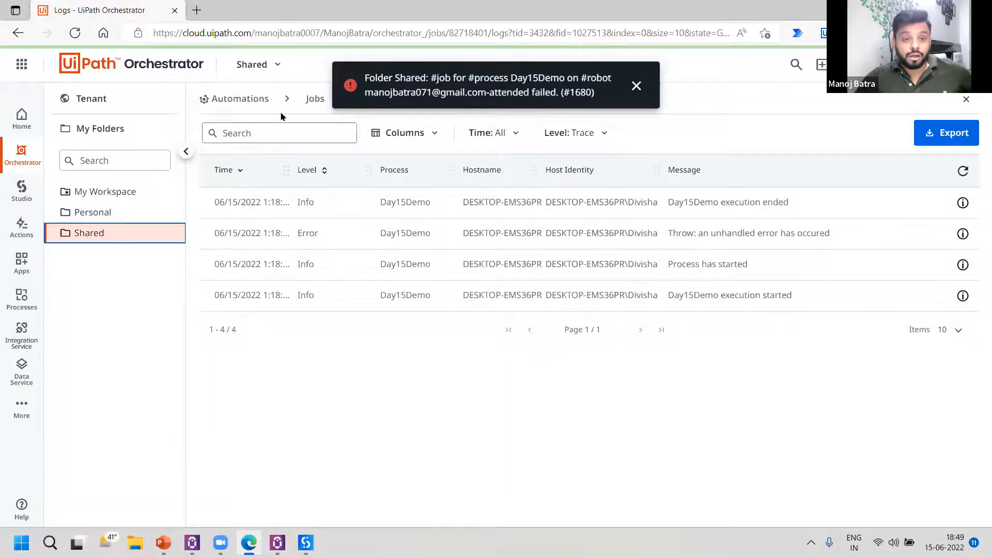
pyautogui.click(243, 100)
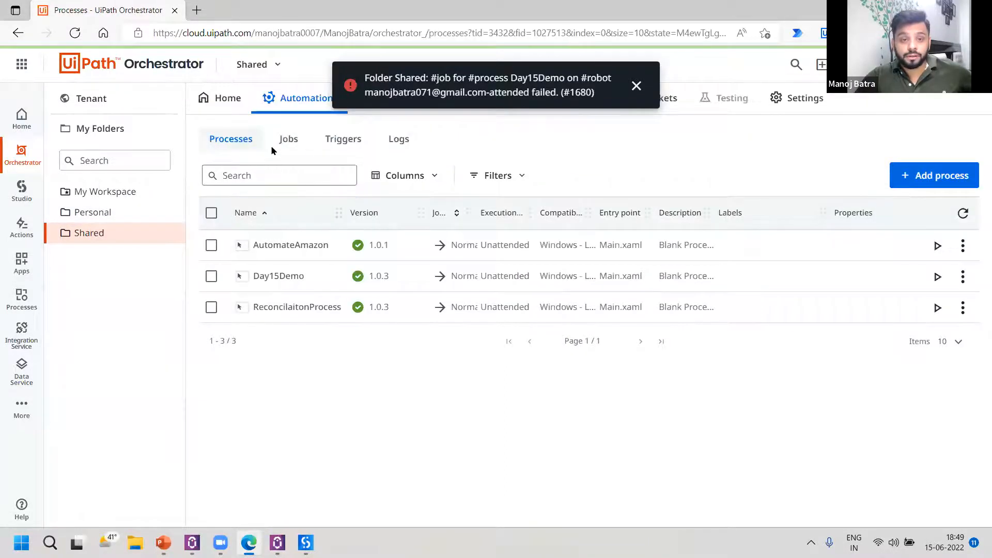
pyautogui.click(286, 139)
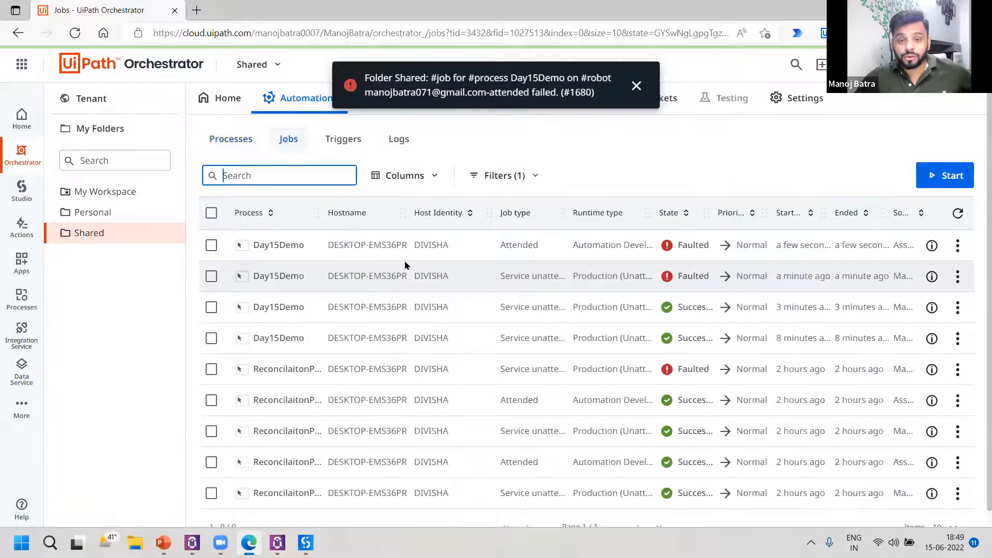
# Compare the job types of the Day15Demo runs, highlighting the newest run's job type and runtime type.
pyautogui.doubleClick(516, 245)
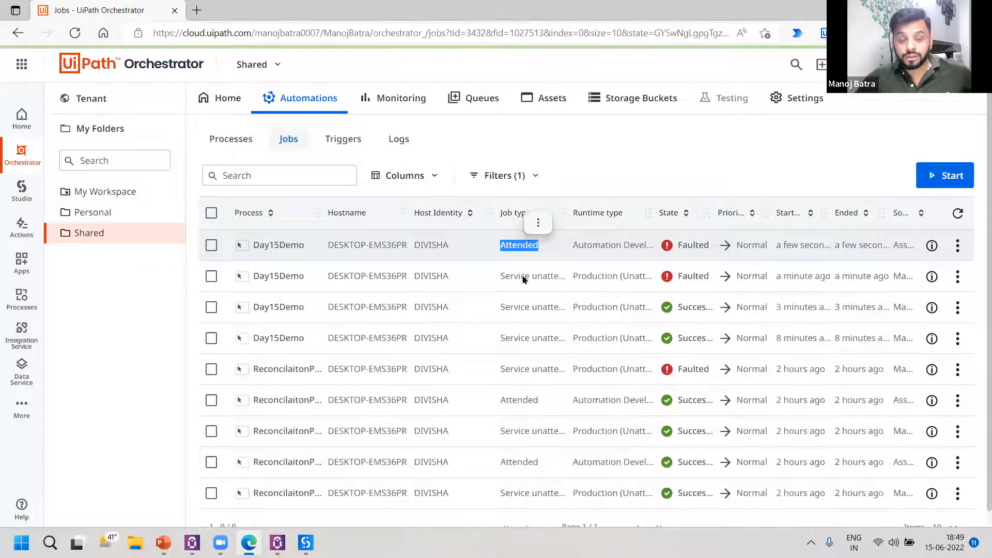
pyautogui.click(538, 223)
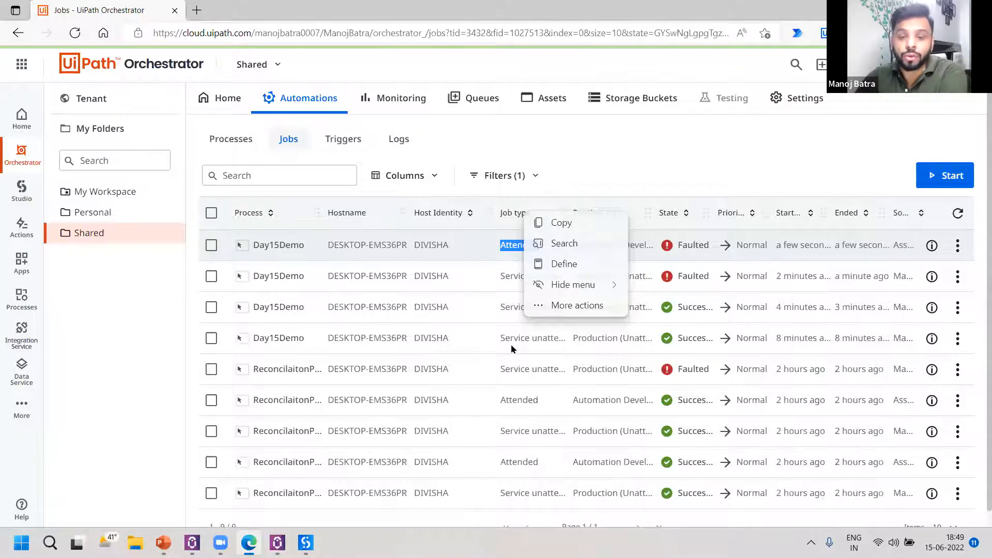
pyautogui.moveTo(499, 307); pyautogui.dragTo(506, 308)
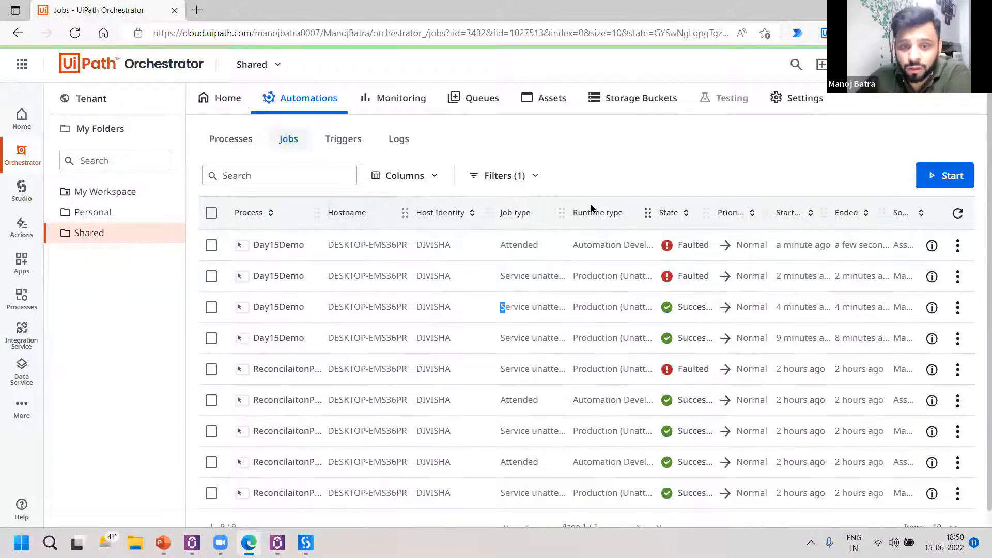
pyautogui.doubleClick(522, 245)
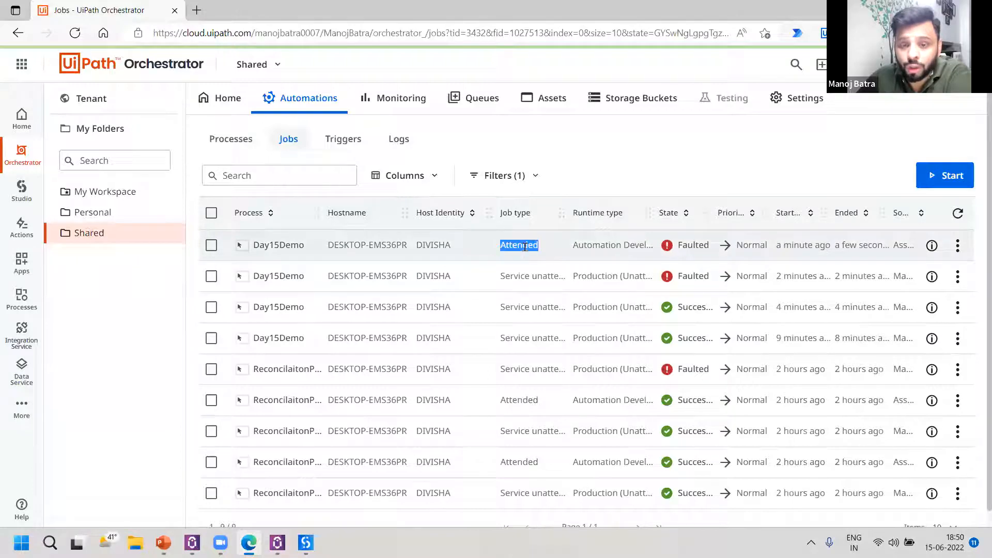
pyautogui.doubleClick(610, 244)
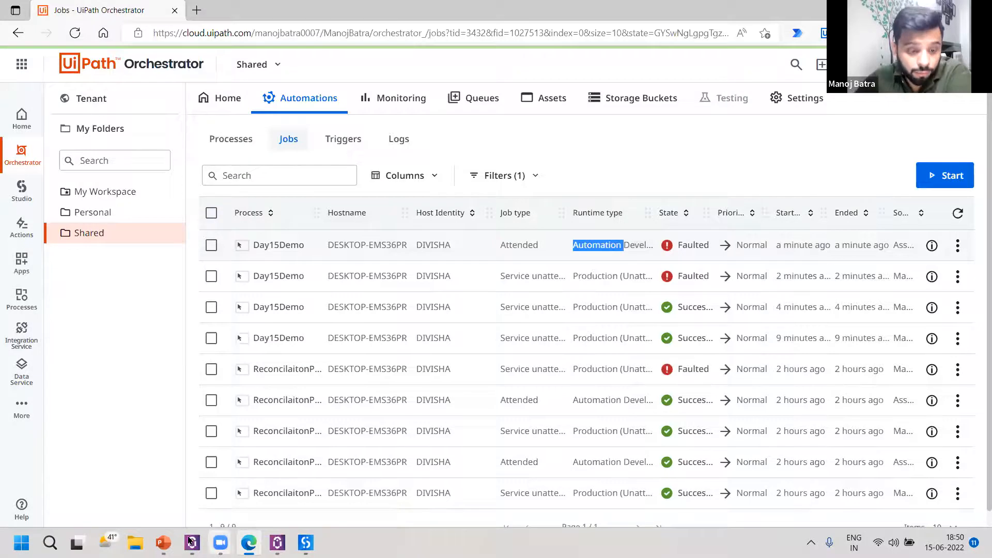
# Switch to the Day13_RpaProgram.pptx presentation in PowerPoint and show the "Working with Orchestrator Resources" slide about assets.
pyautogui.click(163, 542)
pyautogui.click(65, 485)
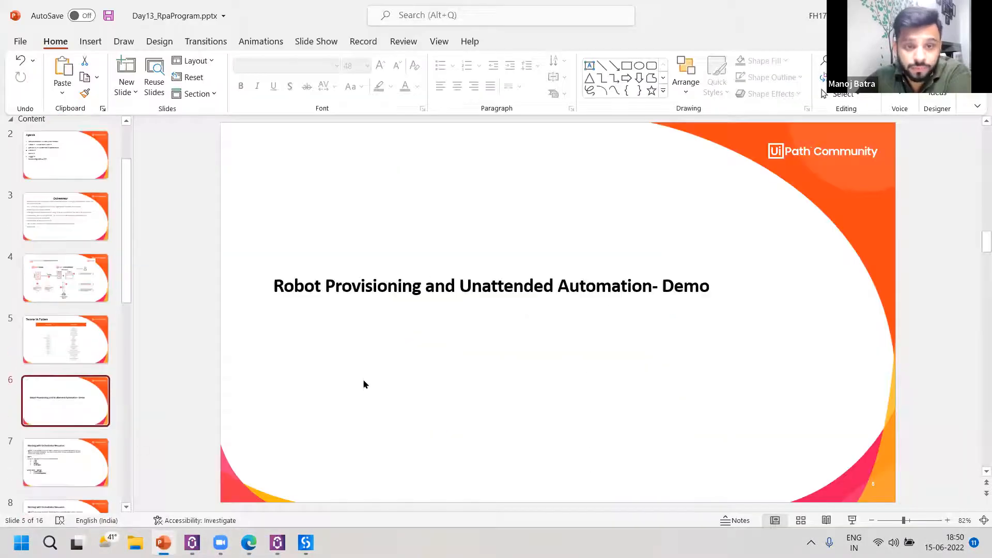
pyautogui.scroll(-1, 653, 302)
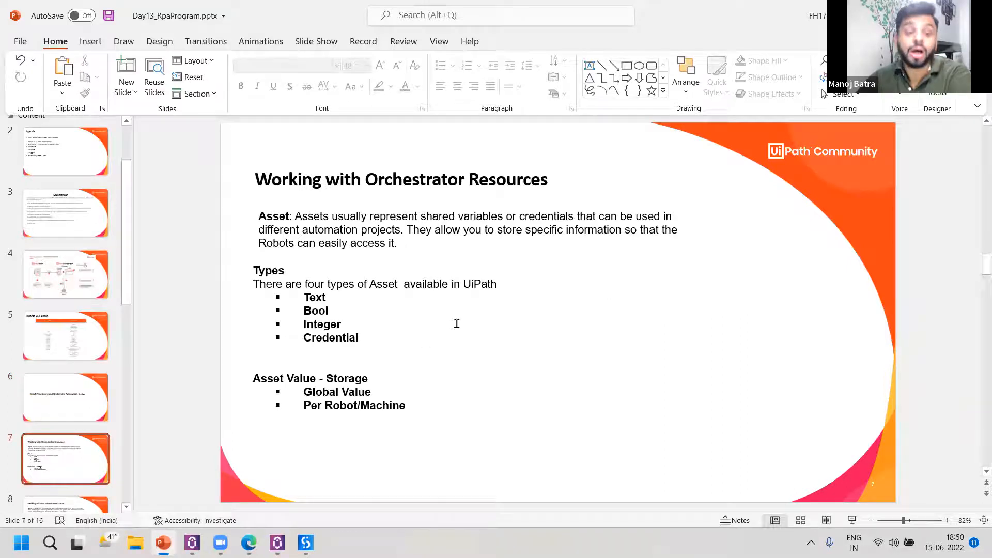
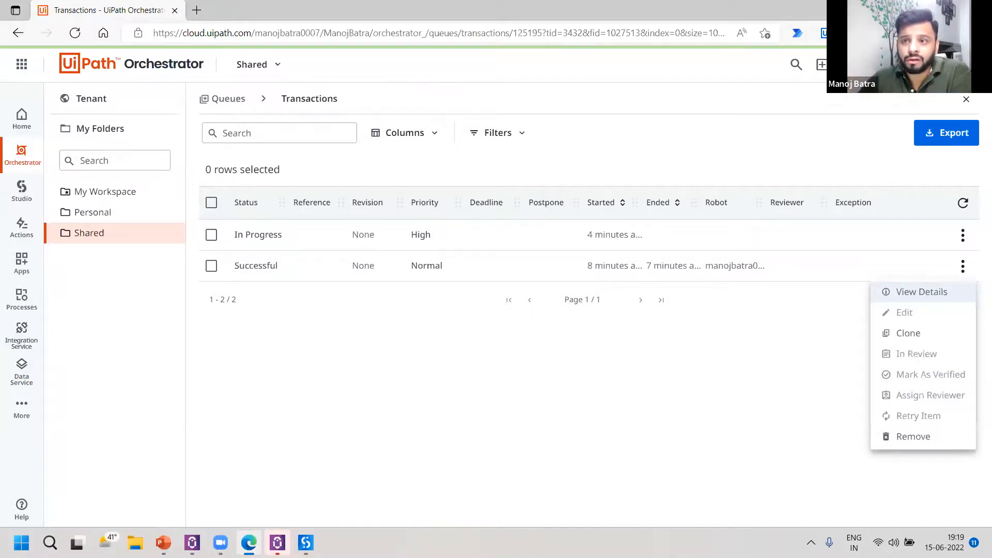
# Switch to the Day13_RpaProgram.pptx presentation in PowerPoint and show the "Triggers" slide.
pyautogui.hotkey('alt', 'Tab')
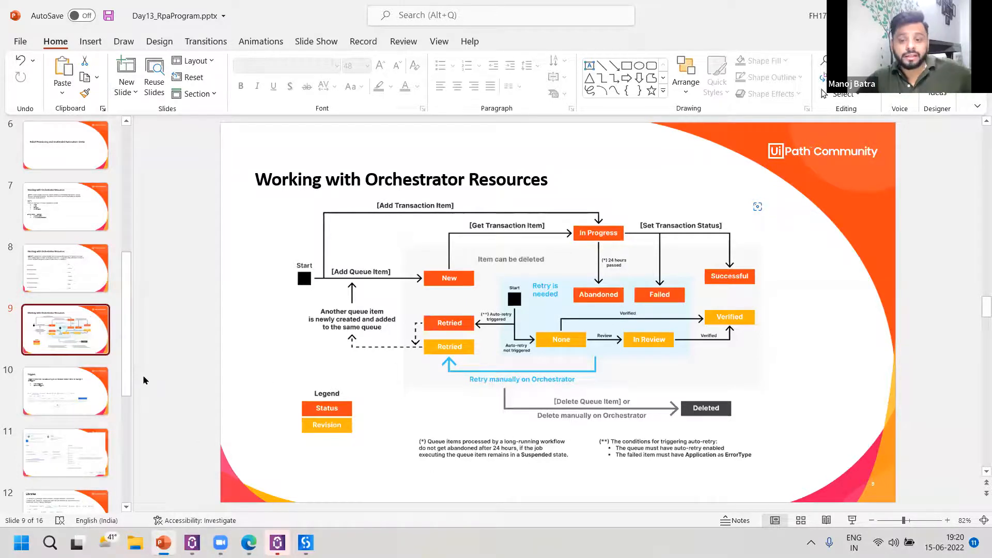
pyautogui.click(66, 389)
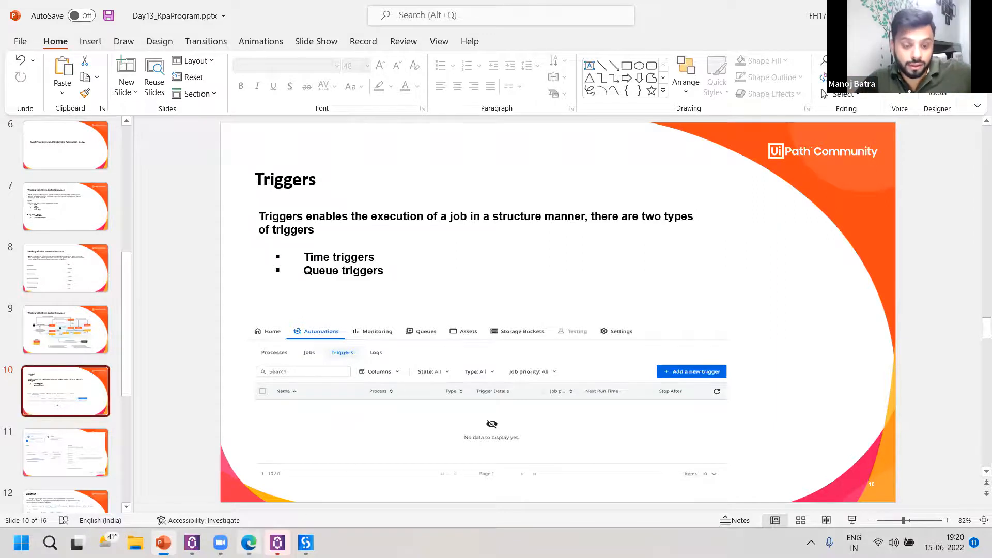
# Return to Orchestrator in Edge and start adding a new trigger in the Shared folder.
pyautogui.moveTo(256, 539)
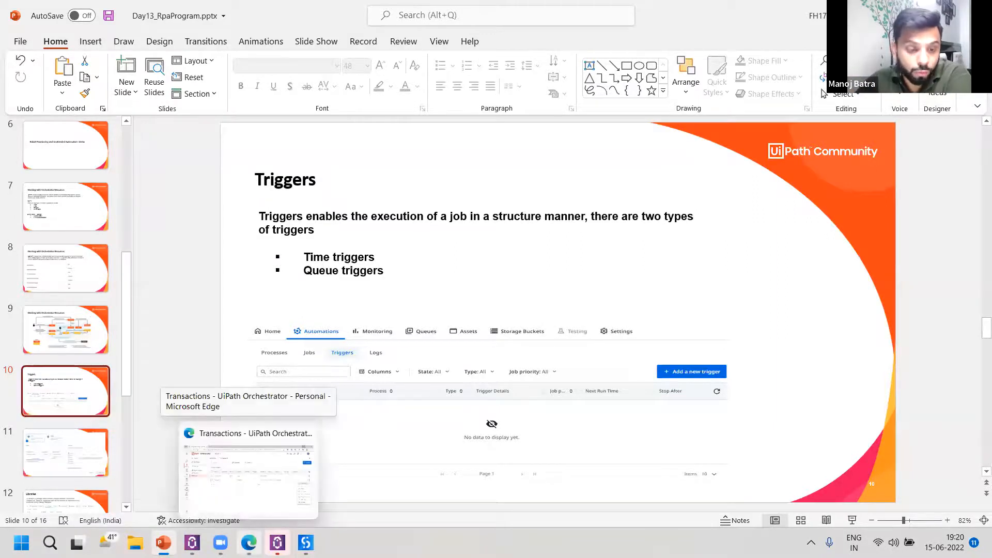
pyautogui.click(248, 473)
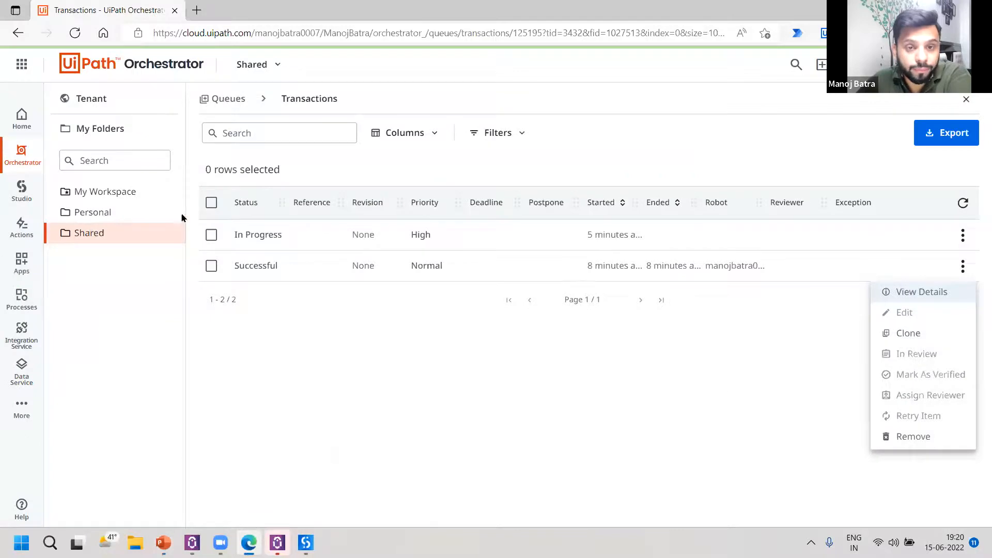
pyautogui.click(98, 100)
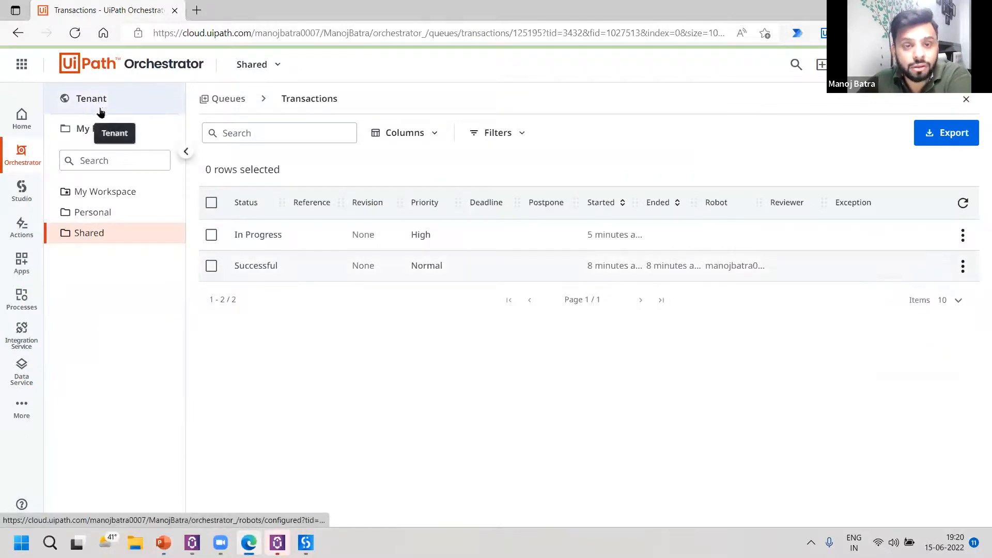
pyautogui.click(91, 109)
pyautogui.click(91, 232)
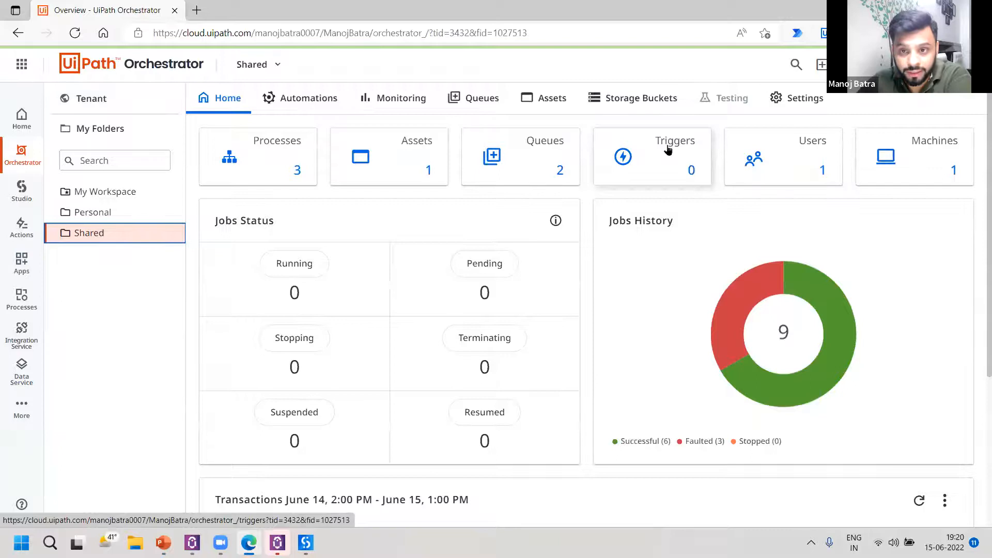
pyautogui.click(667, 148)
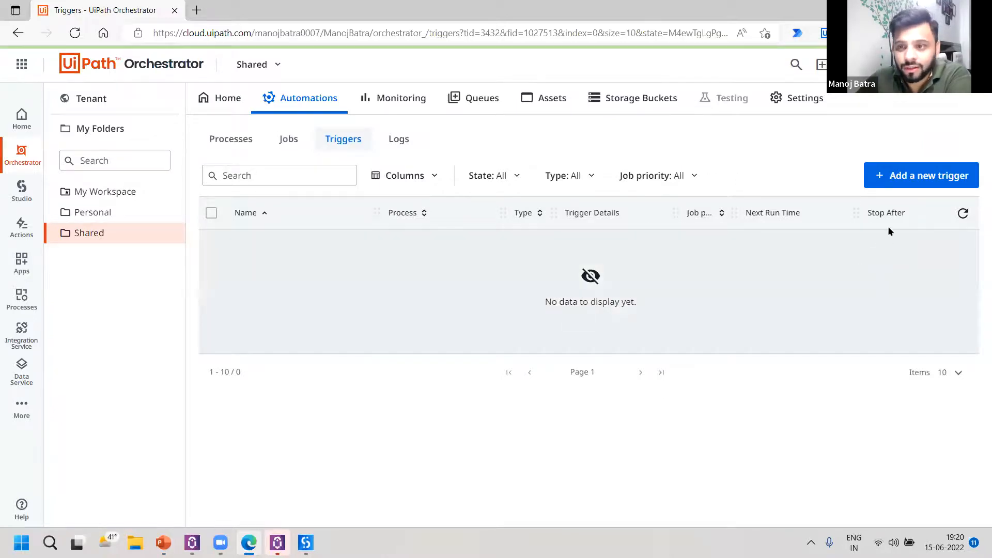
pyautogui.click(929, 179)
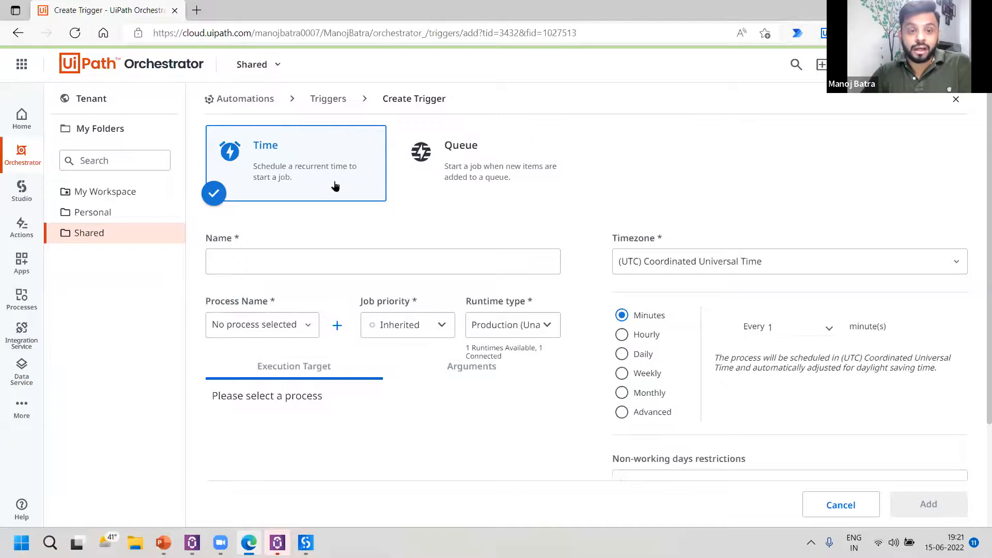
# Name the time trigger Timebasedtrigger1 and select Day15Demo as its process.
pyautogui.click(348, 263)
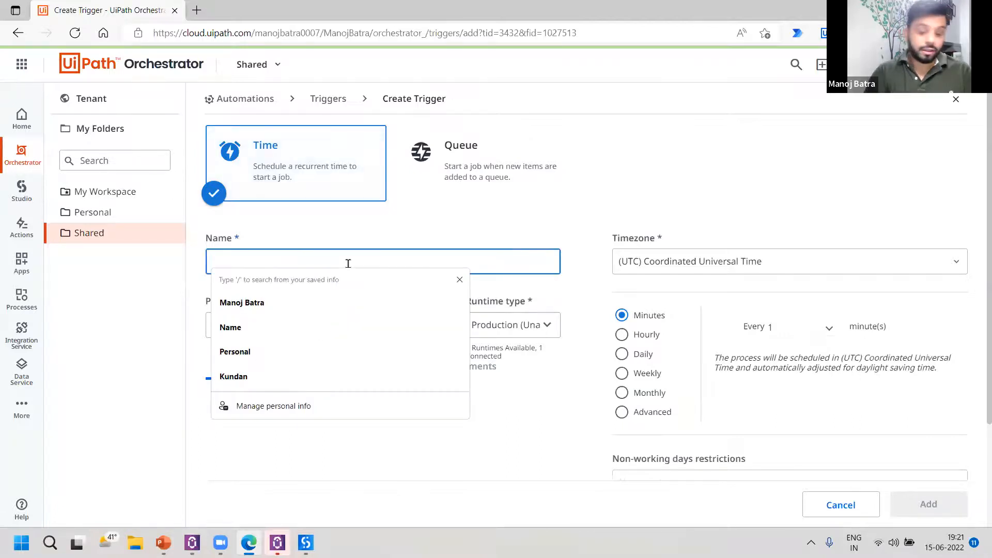
pyautogui.write('Timebasedt')
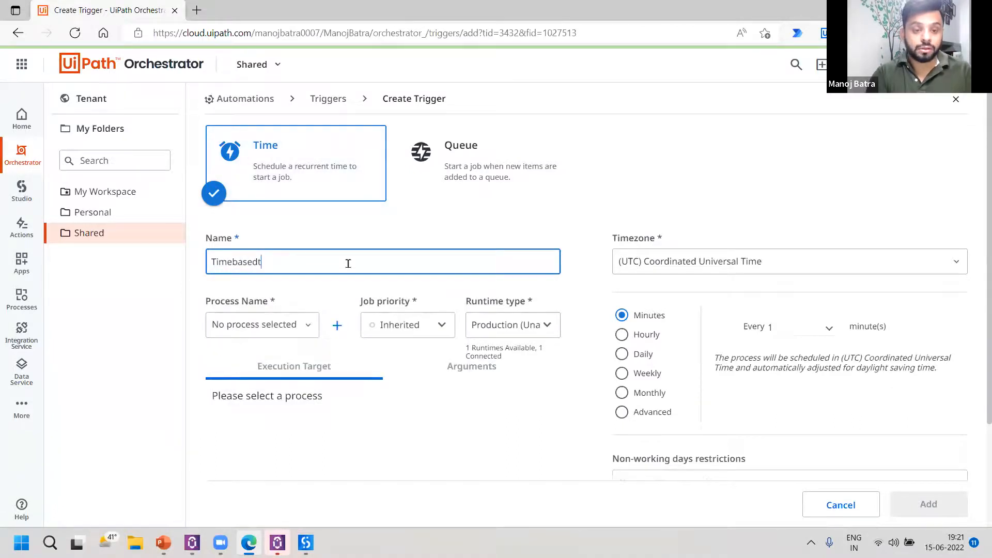
pyautogui.write('rigger1')
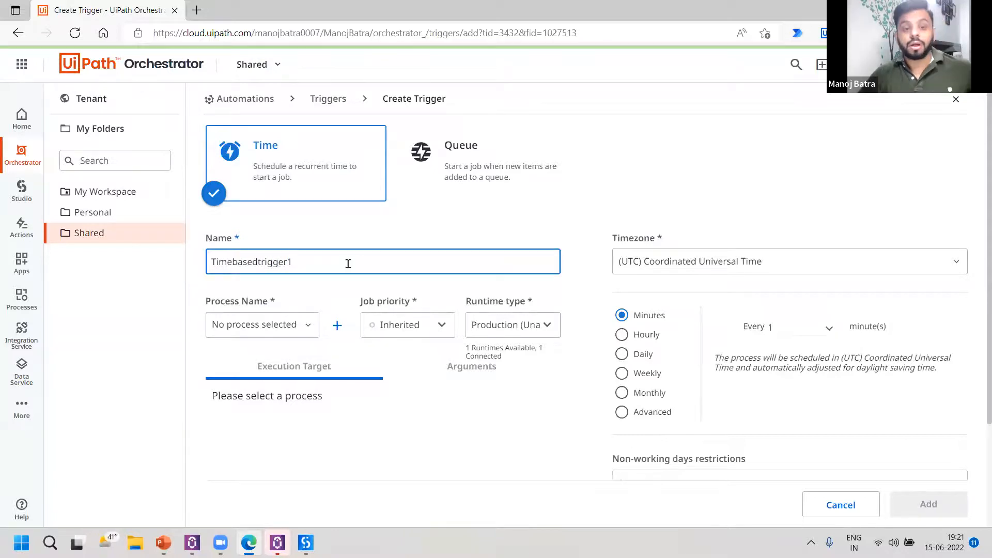
pyautogui.click(278, 330)
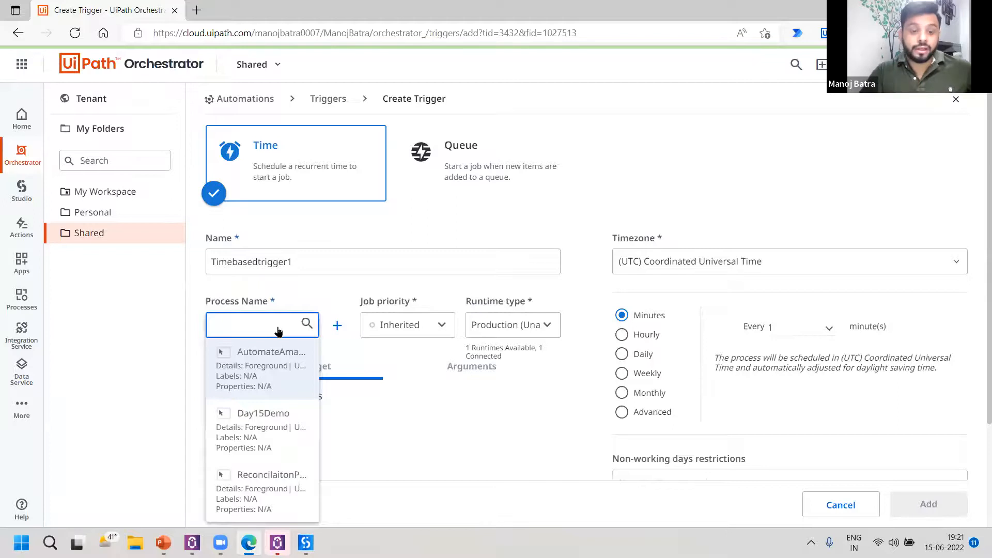
pyautogui.click(279, 429)
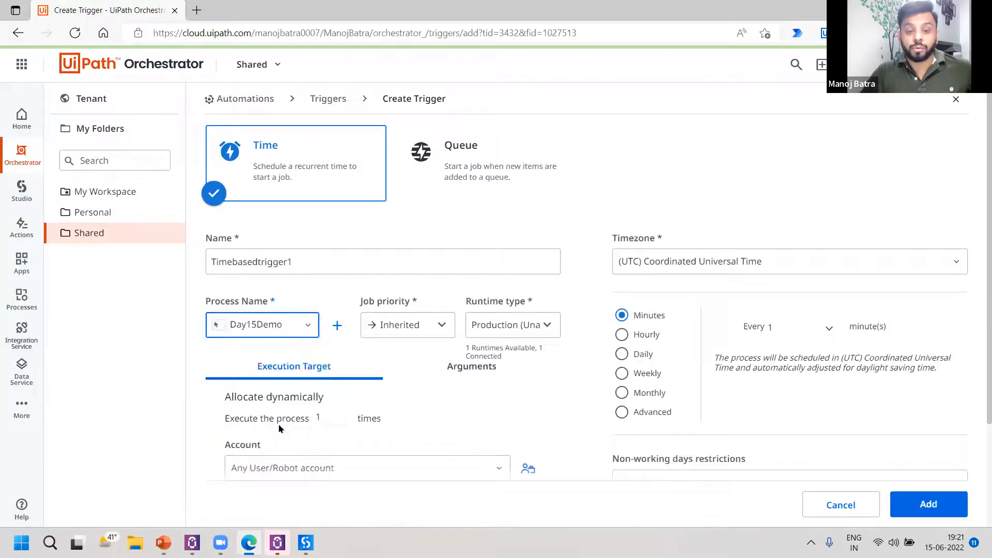
# Review the job priority choices, the execution target settings and the timezone list of the time trigger.
pyautogui.click(433, 326)
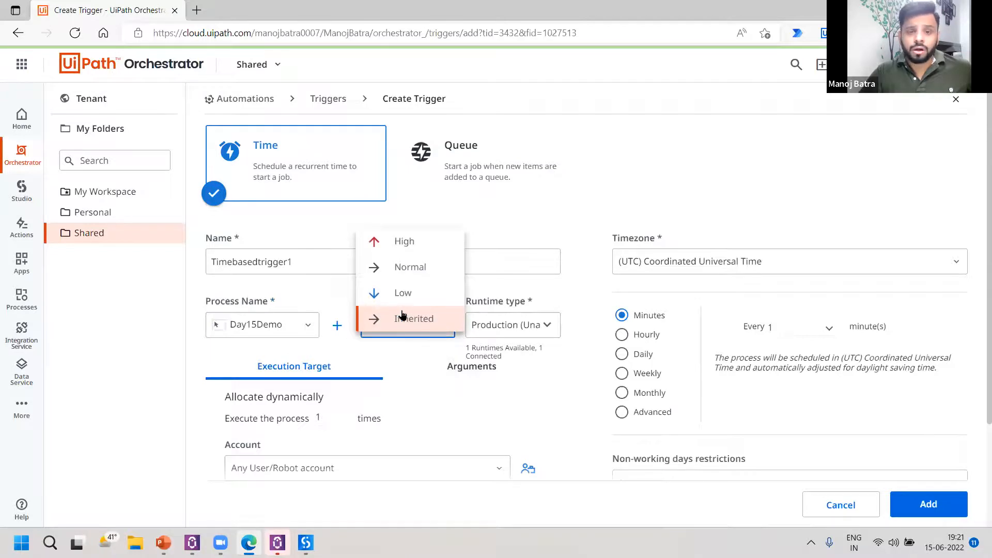
pyautogui.click(425, 356)
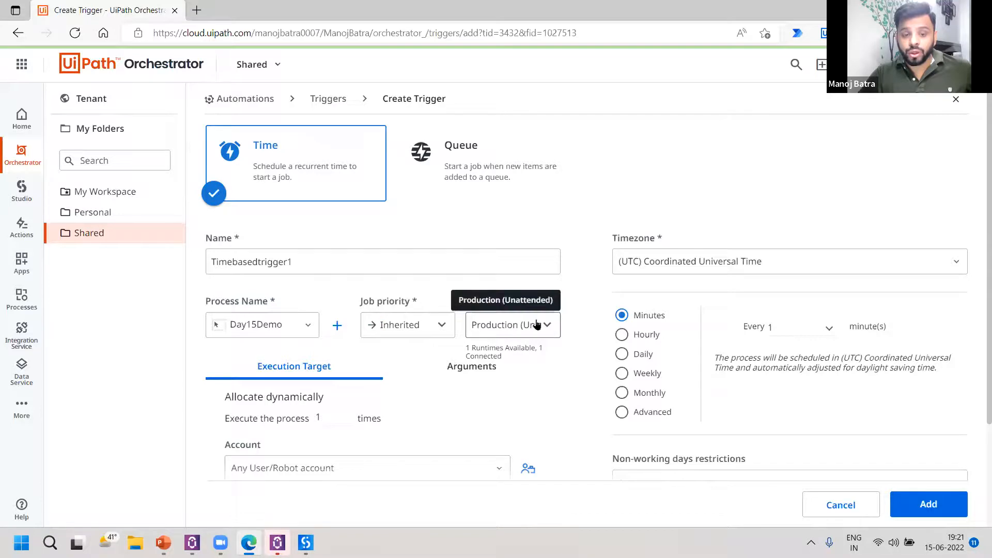
pyautogui.scroll(-1, 513, 329)
pyautogui.scroll(-1, 547, 310)
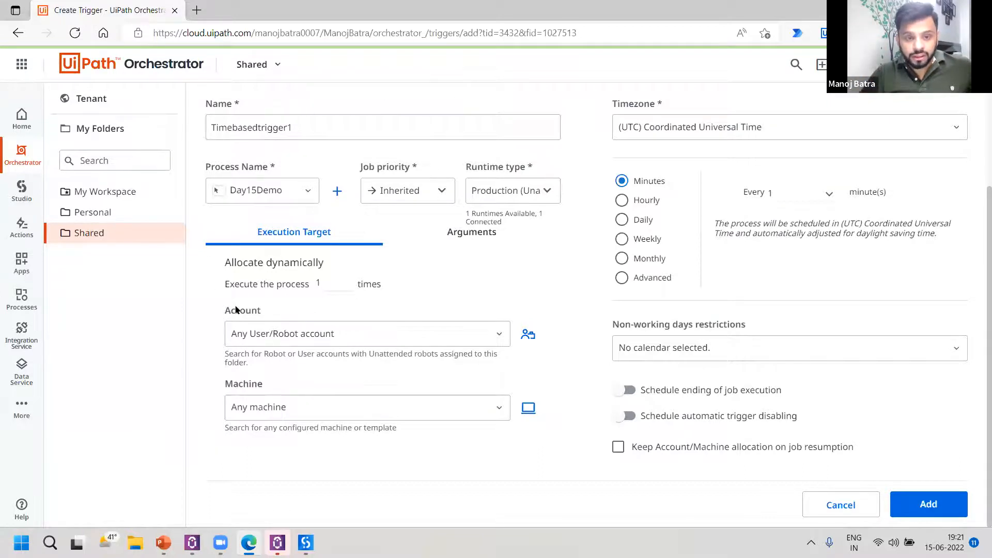
pyautogui.scroll(2, 724, 219)
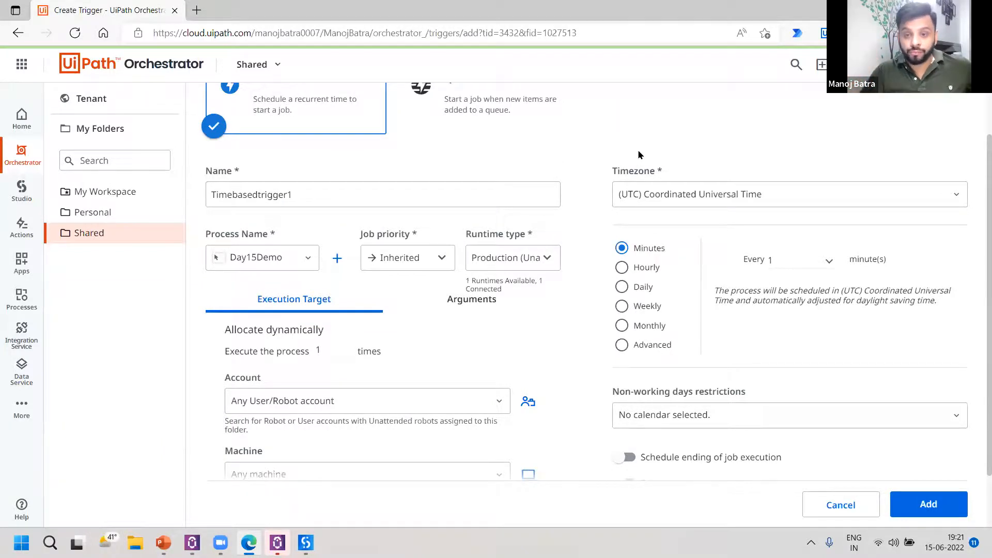
pyautogui.click(712, 191)
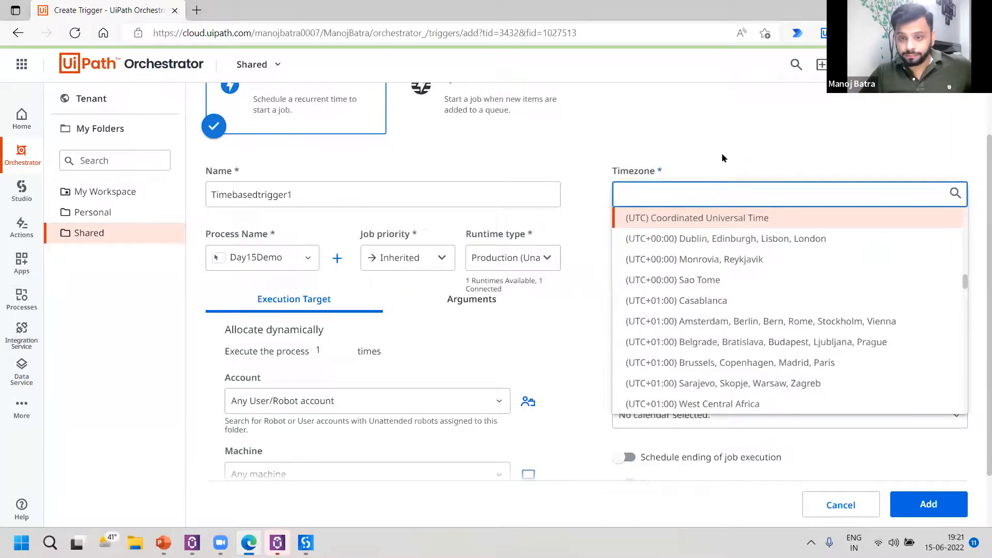
pyautogui.click(723, 190)
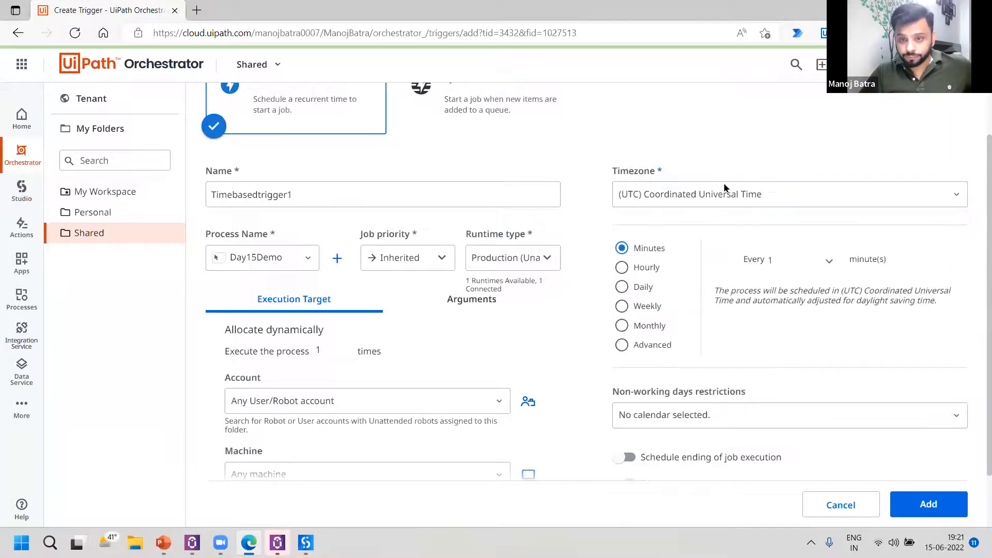
# Look through the trigger's Hourly, Daily, Weekly, Monthly and Advanced schedule options and return to Minutes.
pyautogui.click(646, 268)
pyautogui.click(640, 287)
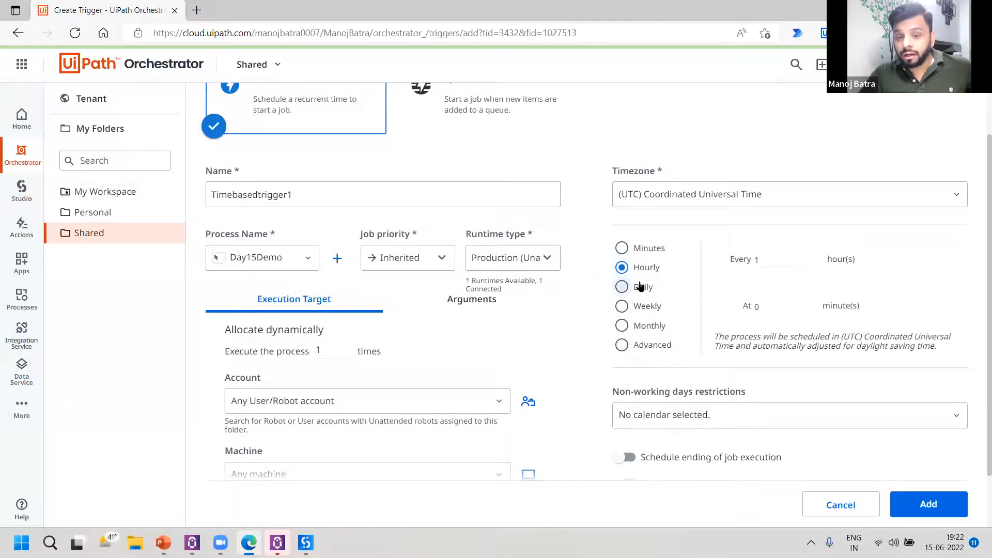
pyautogui.click(646, 306)
pyautogui.click(651, 327)
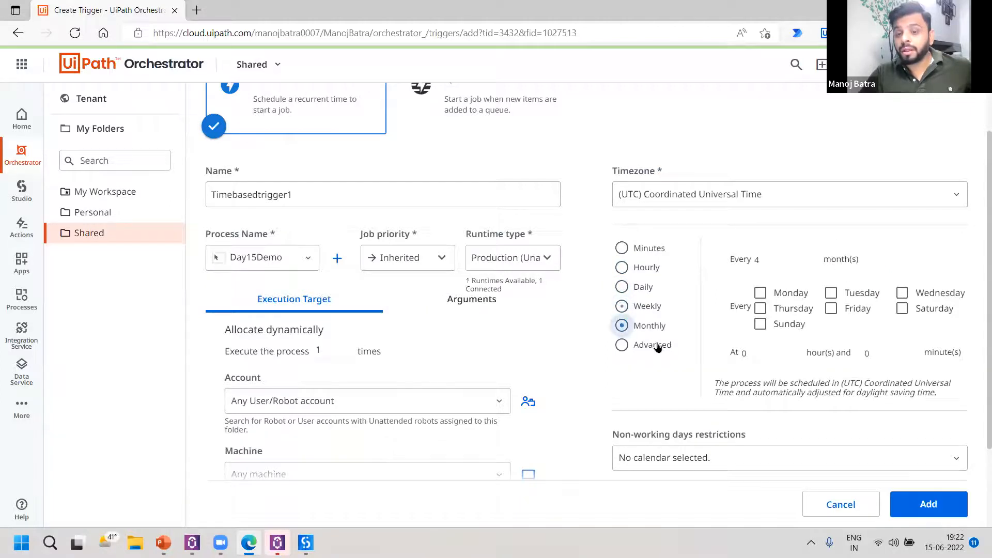
pyautogui.click(654, 347)
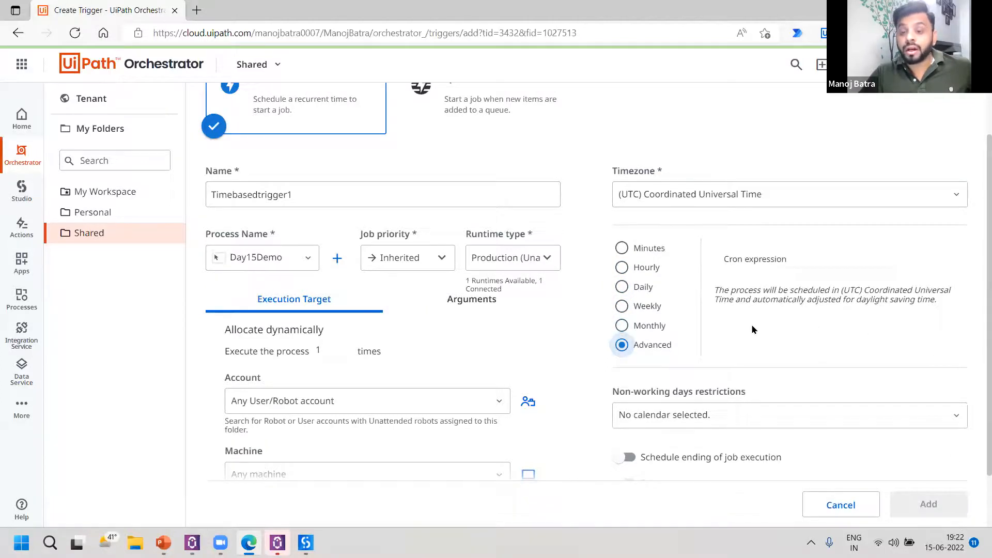
pyautogui.click(643, 248)
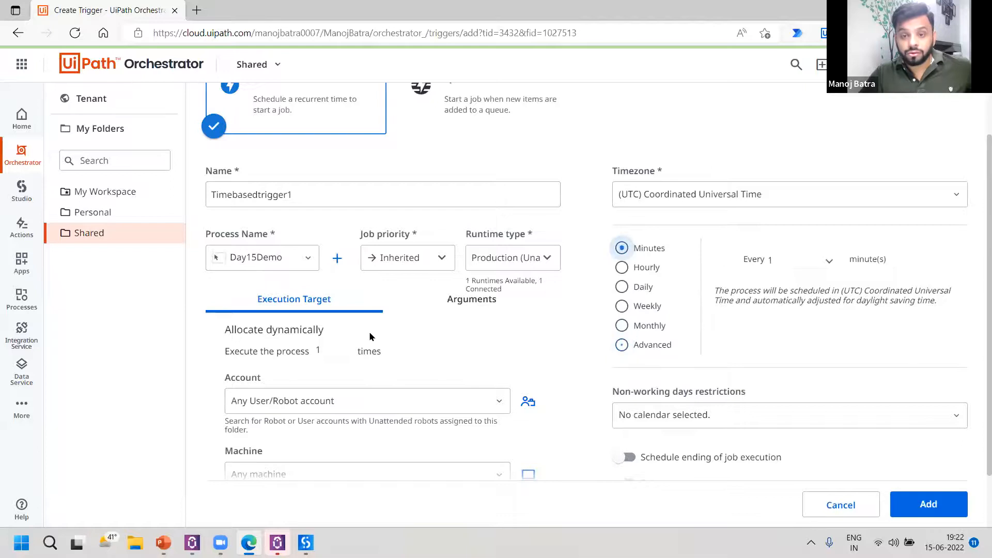
# Examine the trigger's non-working days restrictions and its options for scheduled ending and automatic disabling.
pyautogui.scroll(-2, 730, 237)
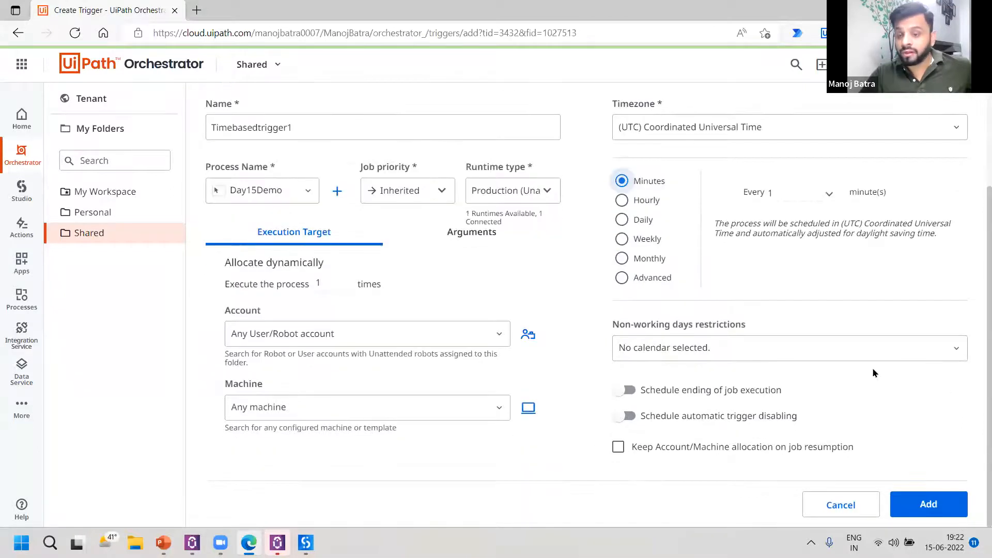
pyautogui.click(726, 352)
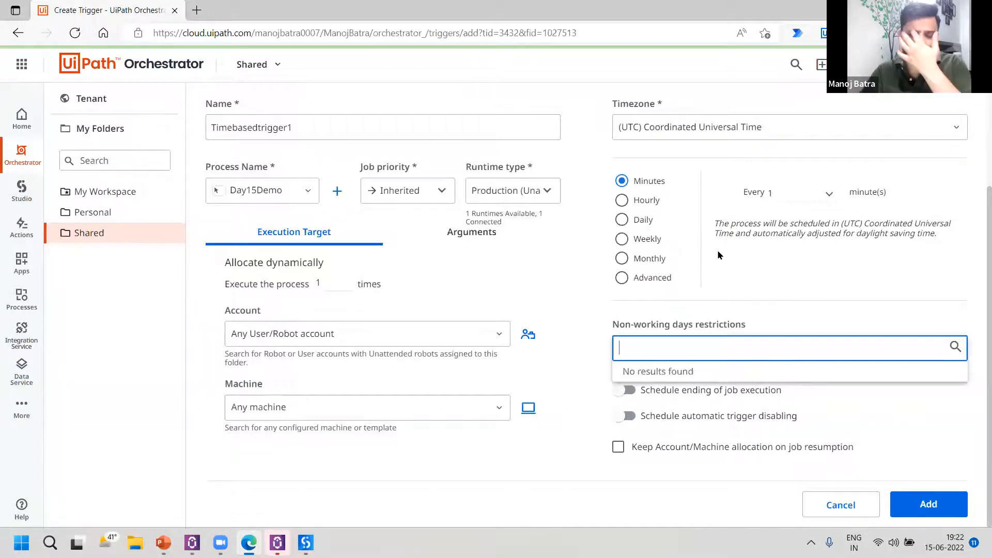
pyautogui.click(792, 292)
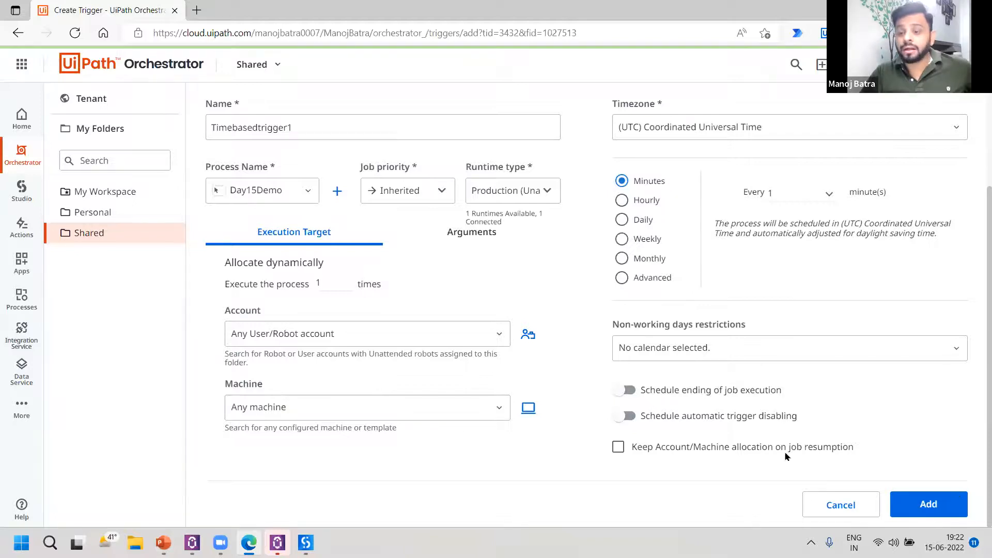
pyautogui.scroll(3, 504, 219)
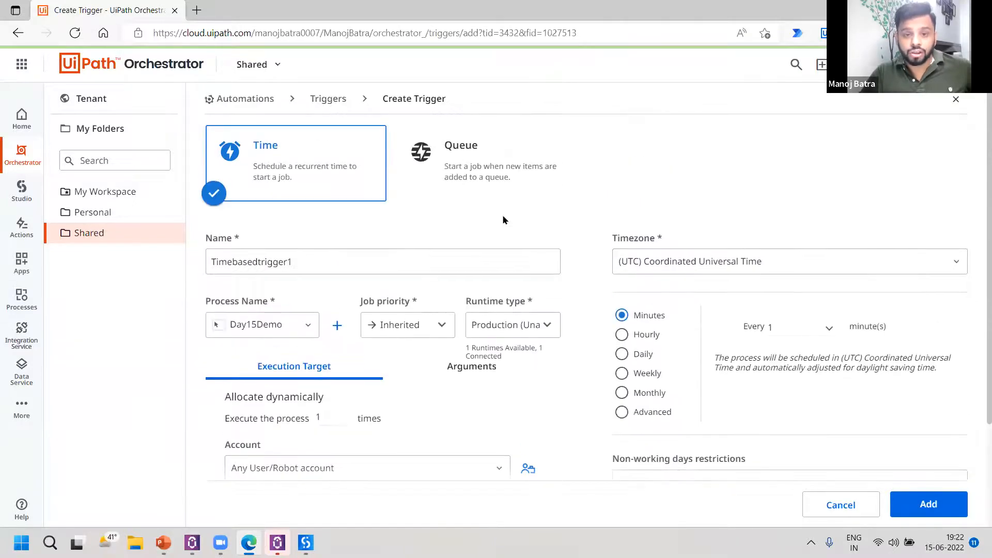
# Change the trigger type to Queue, associate it with Day13Queue and review the remaining queue trigger settings.
pyautogui.click(470, 179)
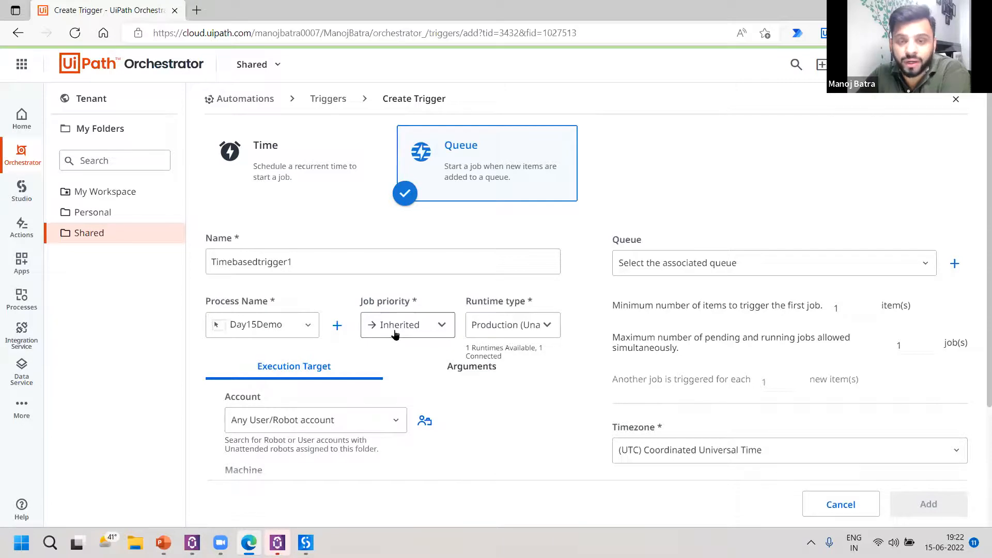
pyautogui.scroll(-1, 418, 326)
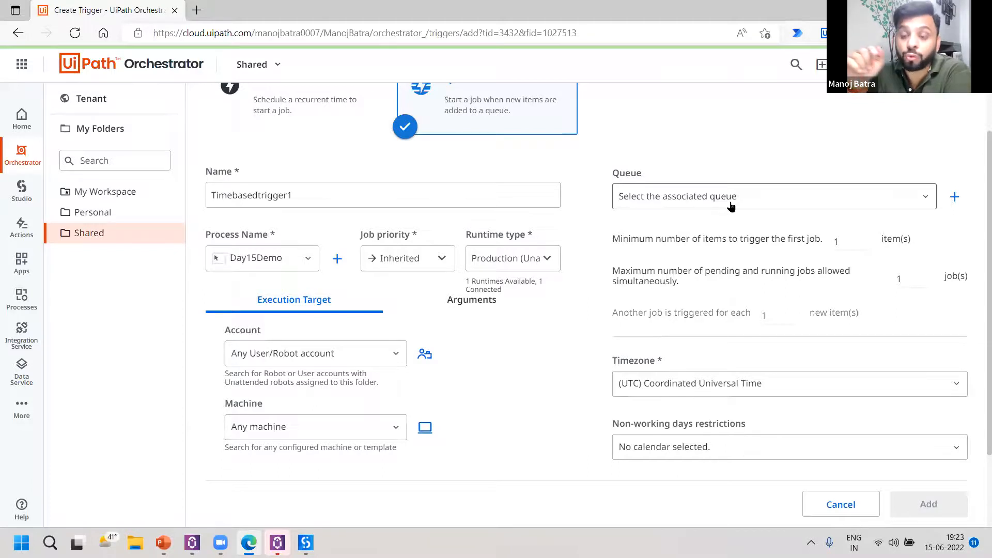
pyautogui.click(730, 206)
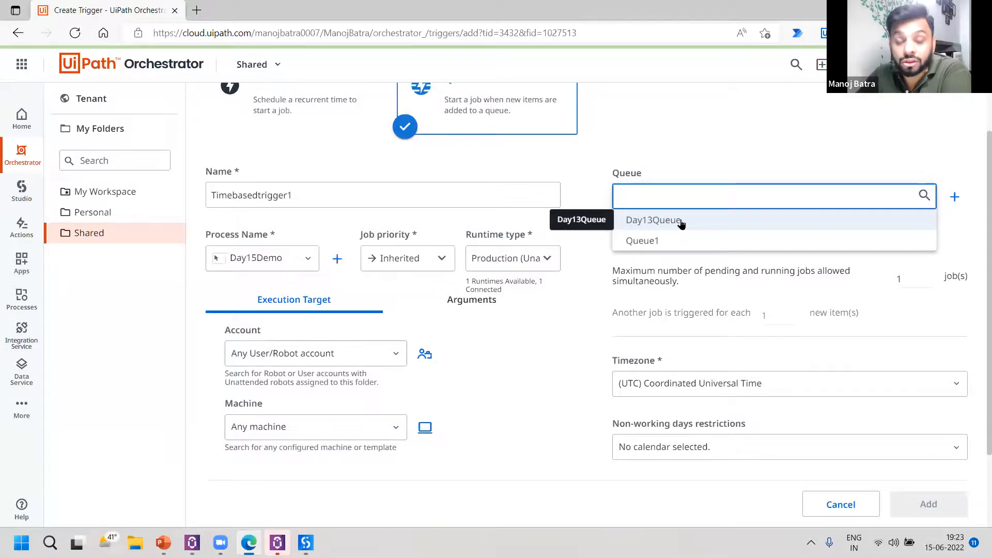
pyautogui.click(681, 223)
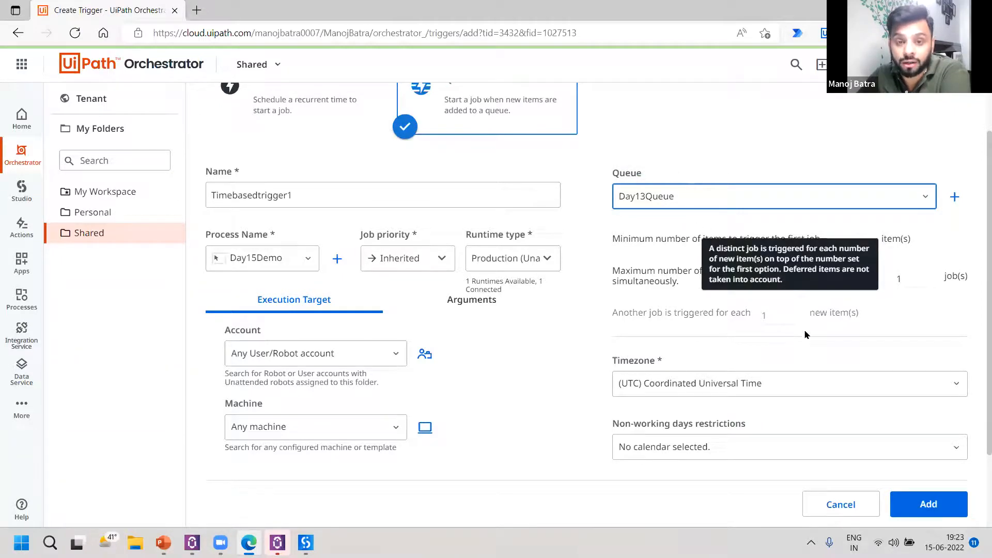
pyautogui.scroll(-2, 861, 317)
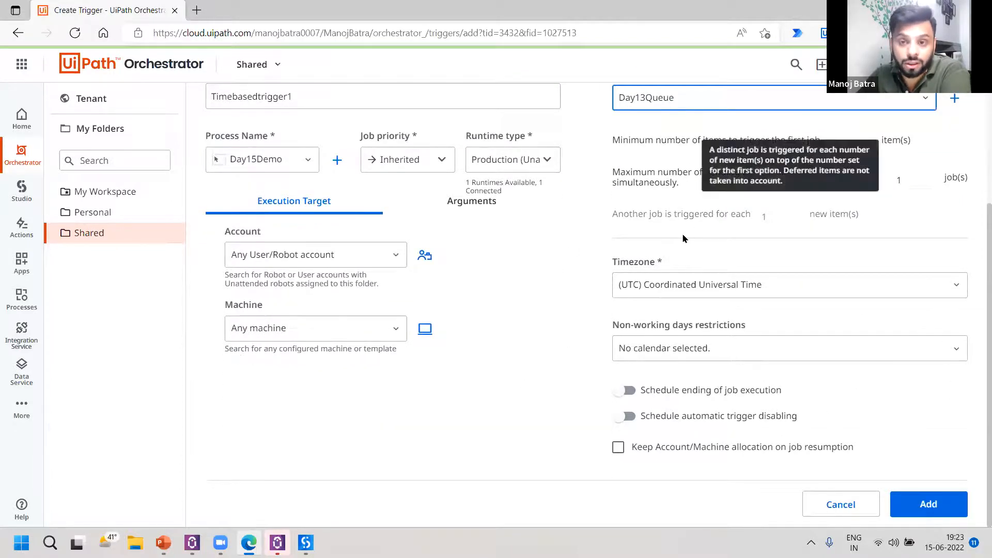
pyautogui.scroll(2, 646, 259)
pyautogui.scroll(-2, 592, 305)
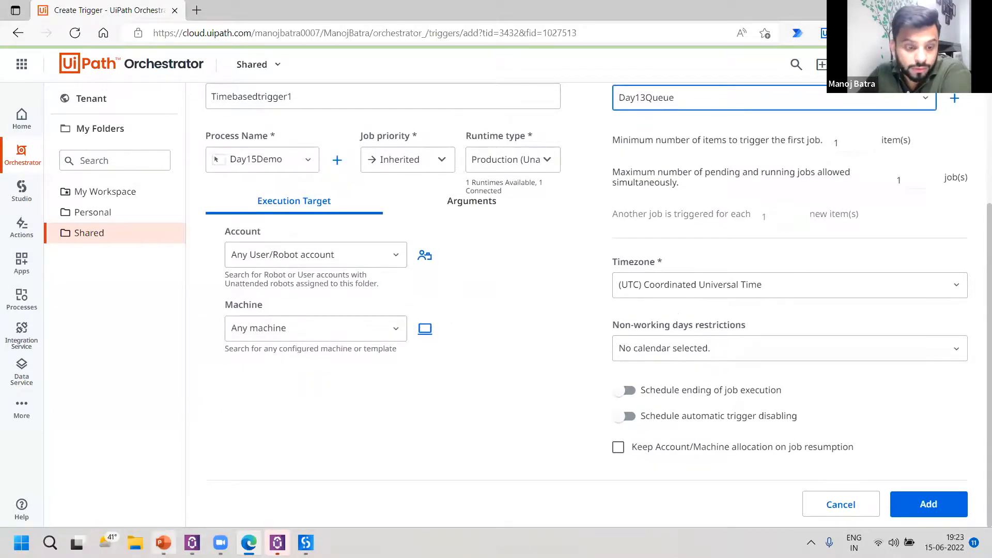
# Switch to the PowerPoint presentation and show slide 11 with the time trigger creation form.
pyautogui.click(163, 542)
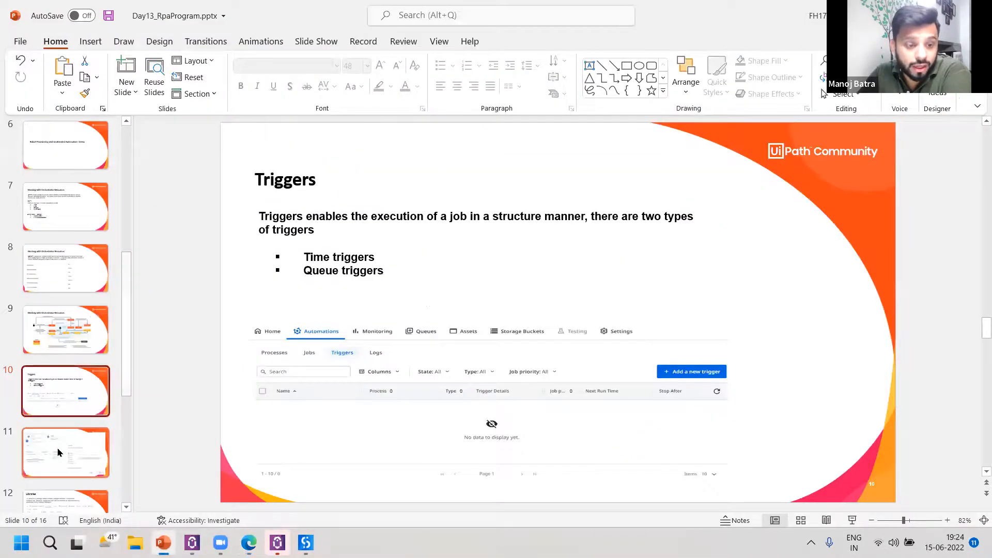
pyautogui.click(60, 452)
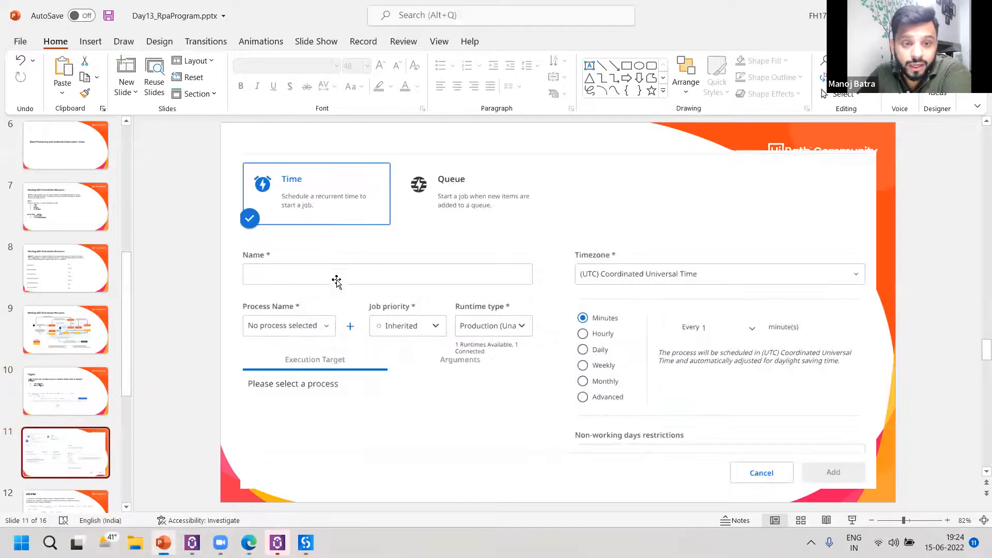
# Show the Libraries slide and switch to Orchestrator in Edge, leaving the unsaved trigger for the tenant-level page.
pyautogui.click(73, 500)
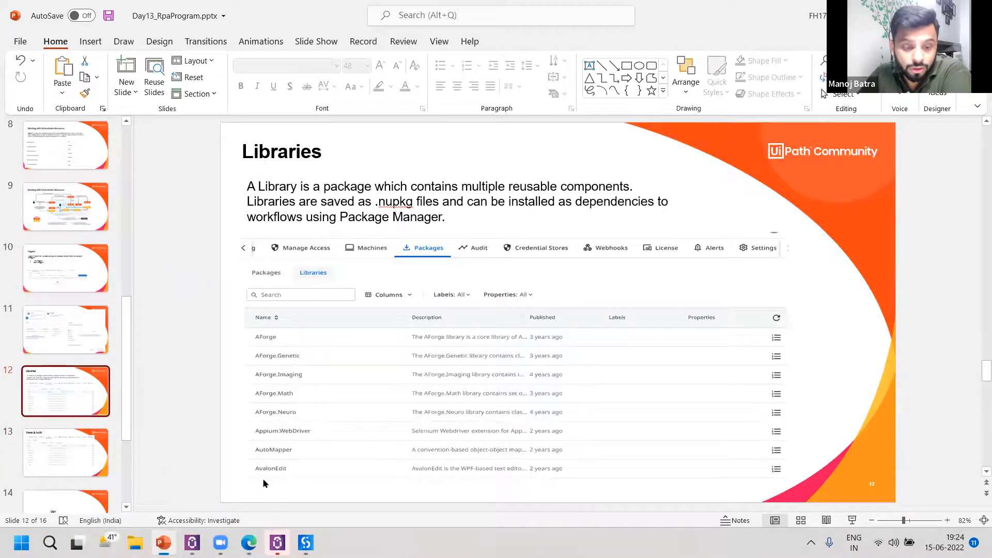
pyautogui.moveTo(249, 542)
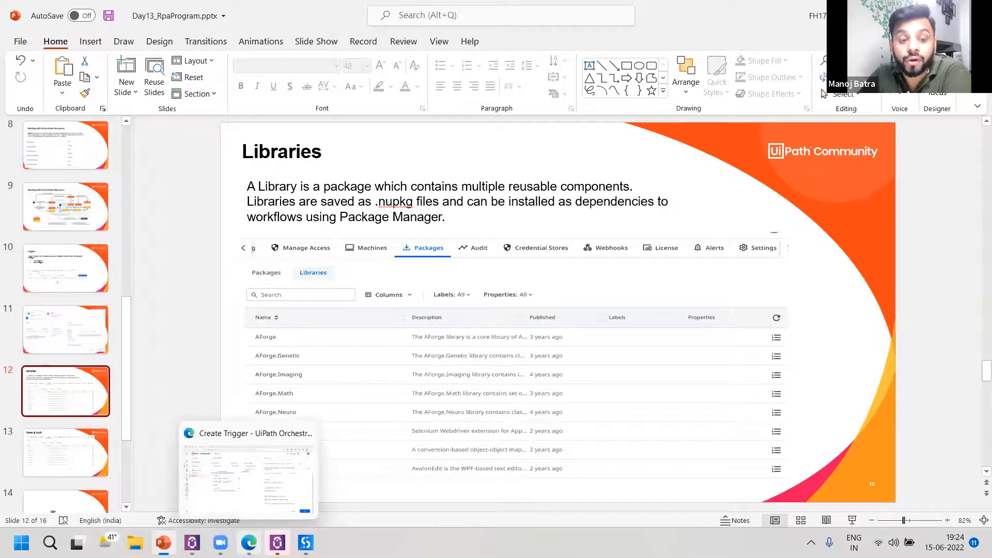
pyautogui.click(248, 473)
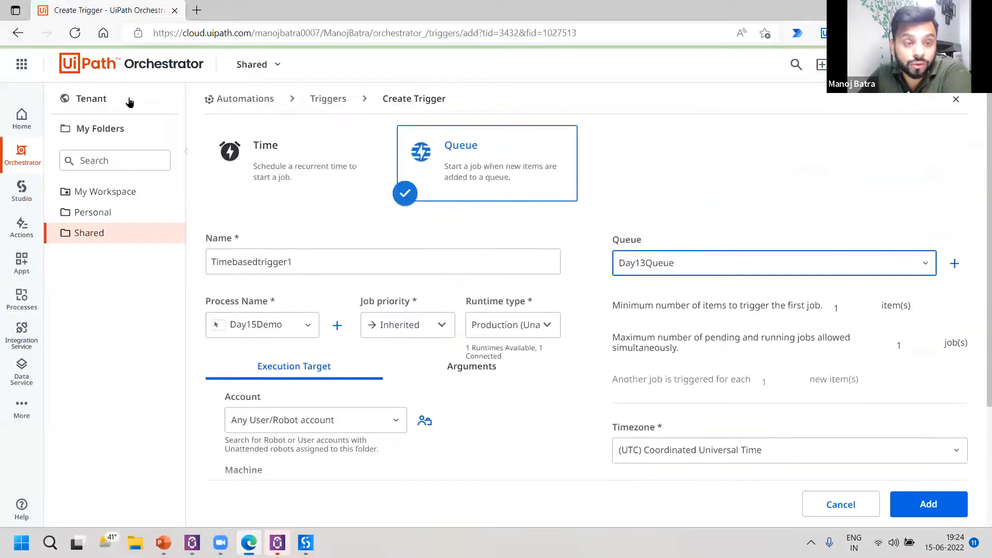
pyautogui.click(117, 105)
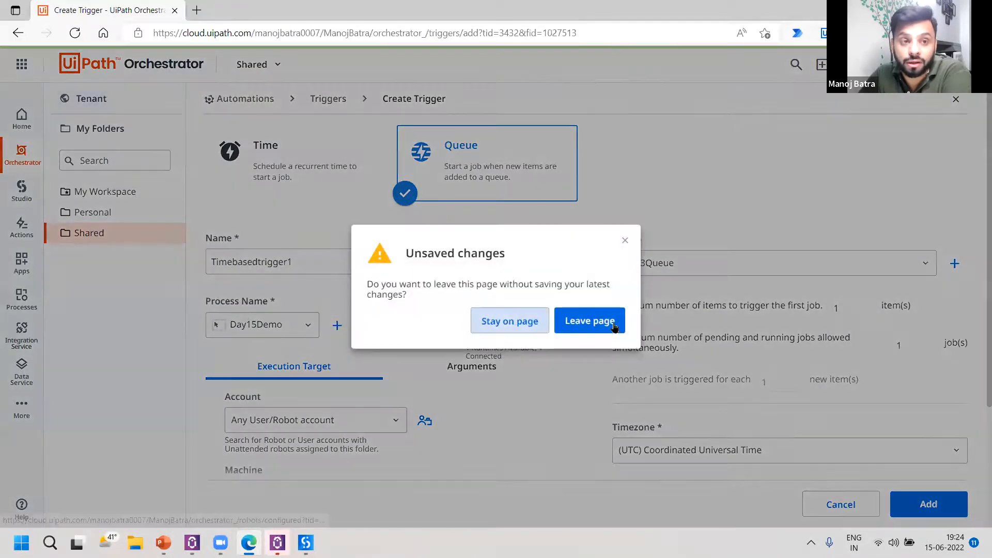
pyautogui.click(613, 326)
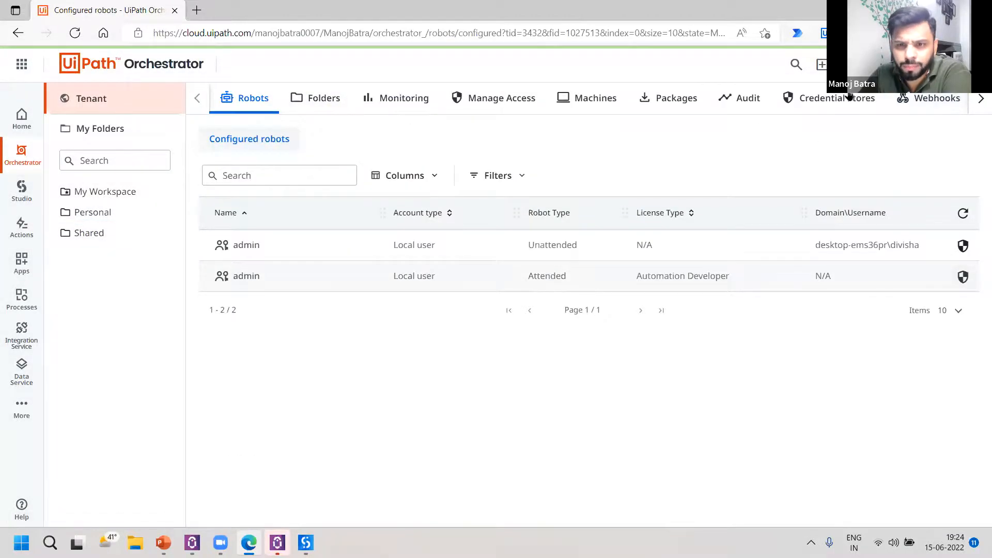
# Open the tenant's package libraries and look through the list of available libraries.
pyautogui.click(660, 100)
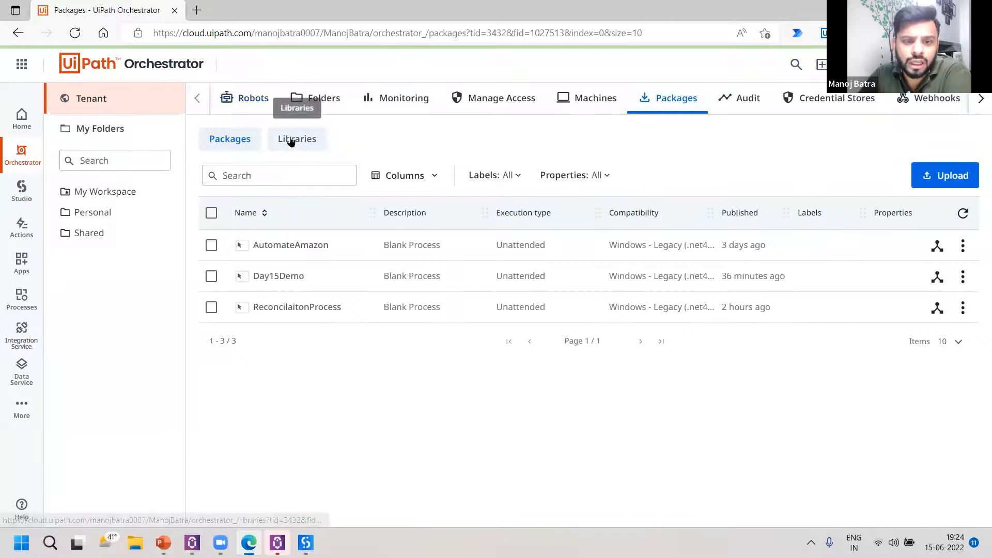
pyautogui.click(291, 141)
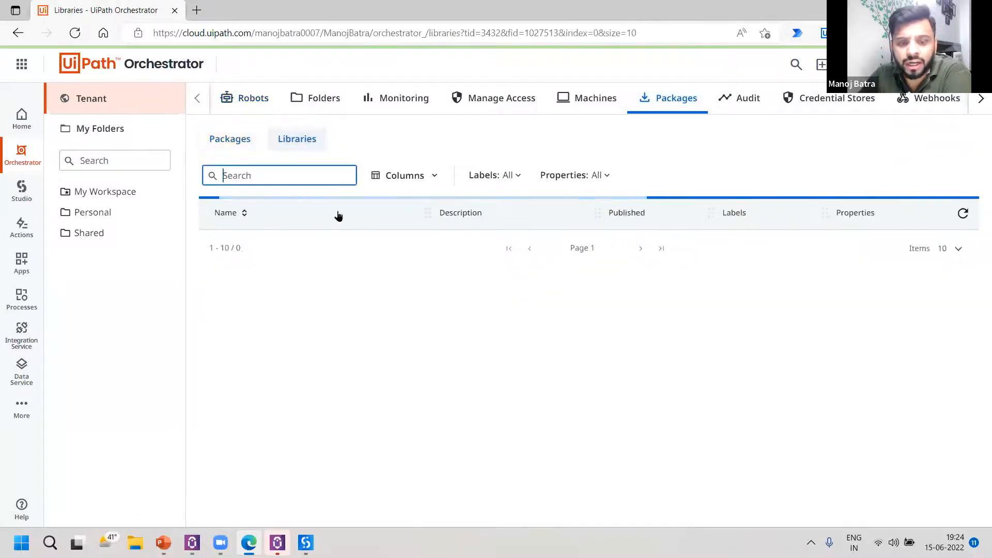
pyautogui.scroll(-1, 339, 258)
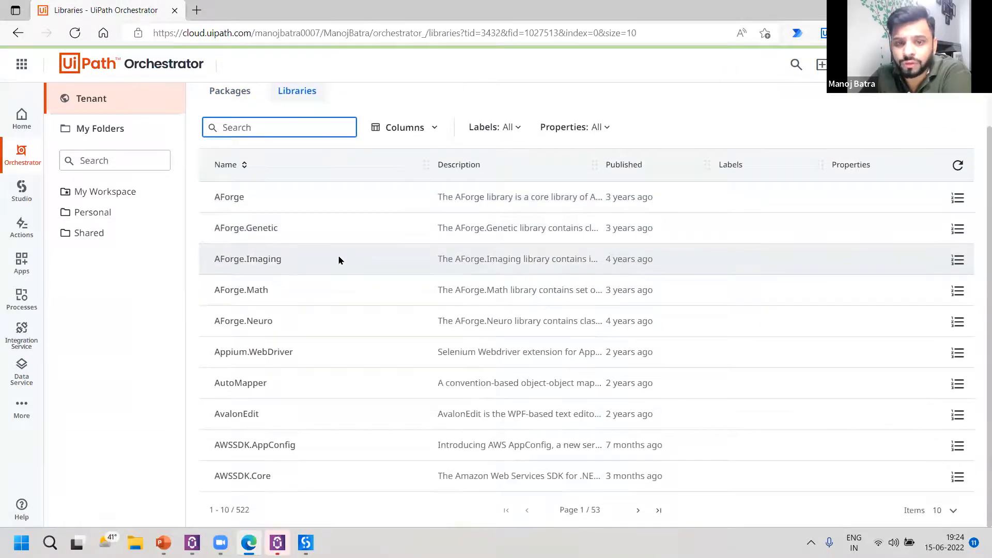
pyautogui.scroll(1, 339, 258)
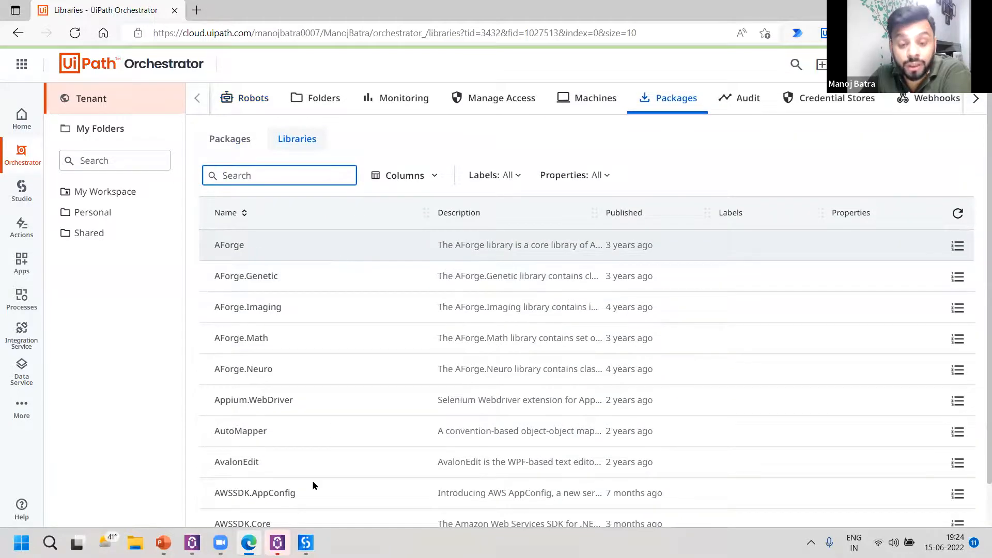
# Launch a second UiPath Studio window to show the new Library project option, and return to Orchestrator in Edge.
pyautogui.click(306, 543)
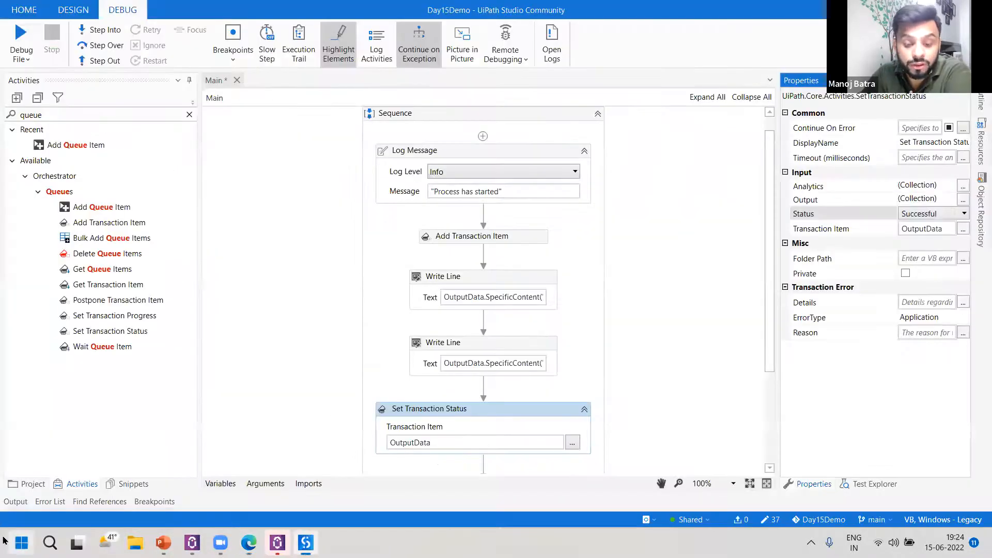
pyautogui.click(4, 541)
pyautogui.write('uip')
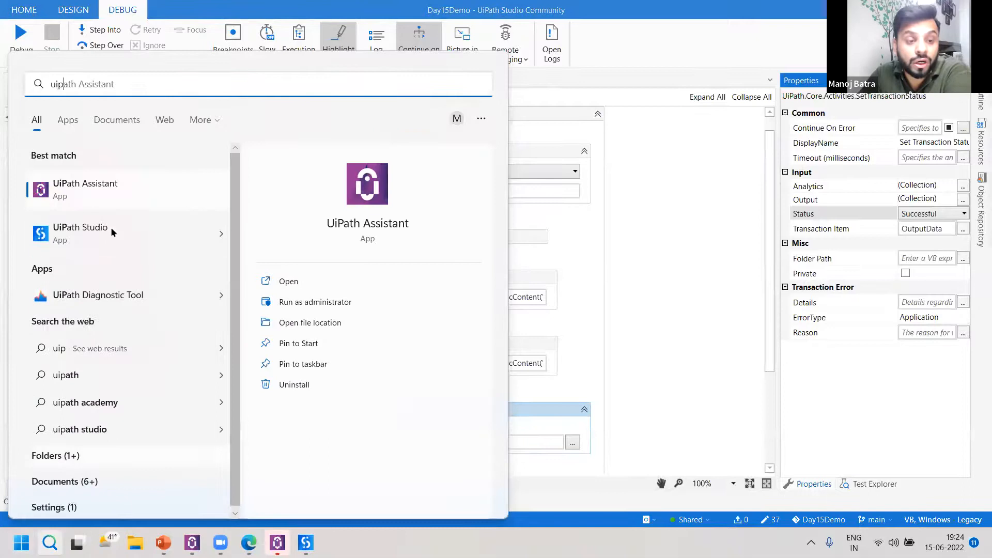
pyautogui.click(112, 232)
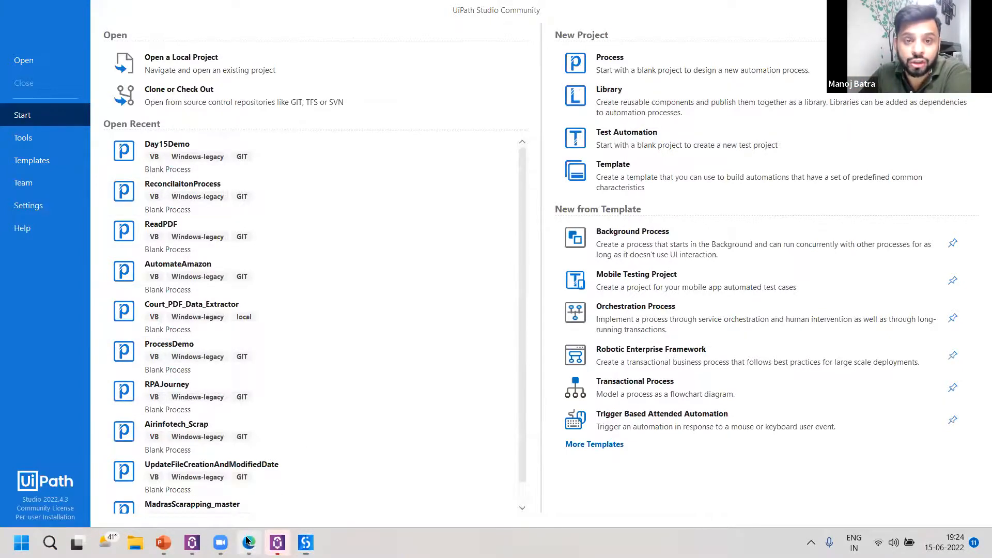
pyautogui.hotkey('alt', 'Tab')
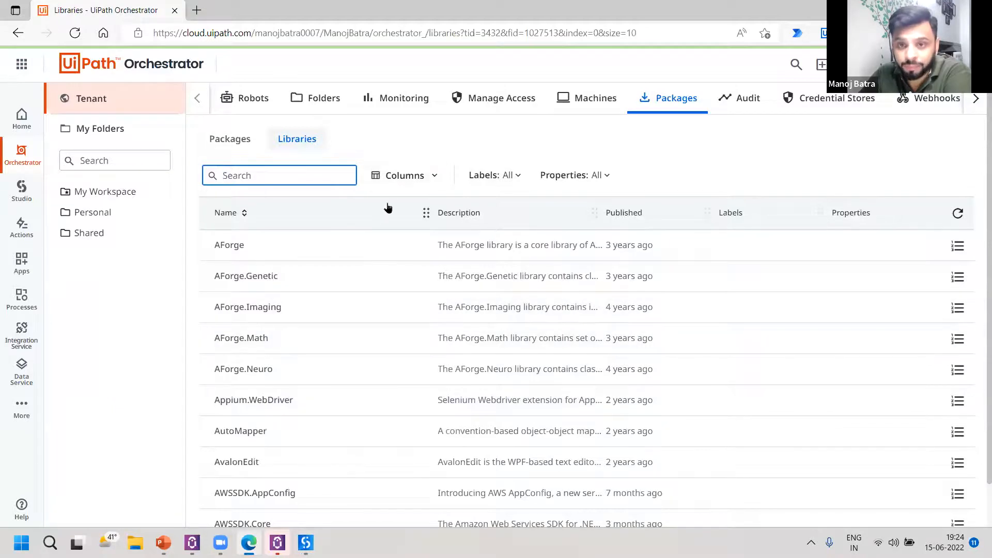
# Switch to the Day15Demo project in UiPath Studio, clear the activity search, and view the project dependencies in Manage Packages.
pyautogui.moveTo(306, 542)
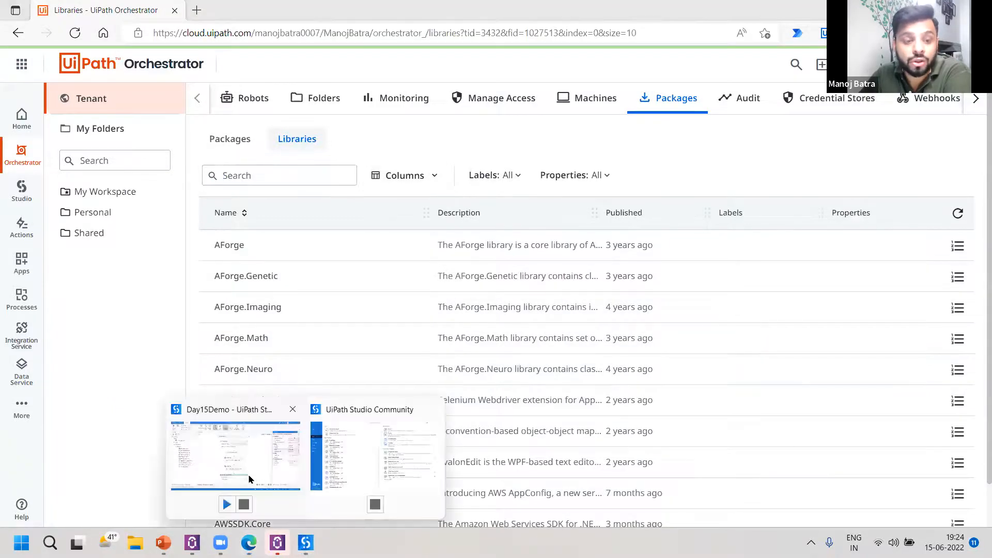
pyautogui.click(252, 479)
pyautogui.click(189, 114)
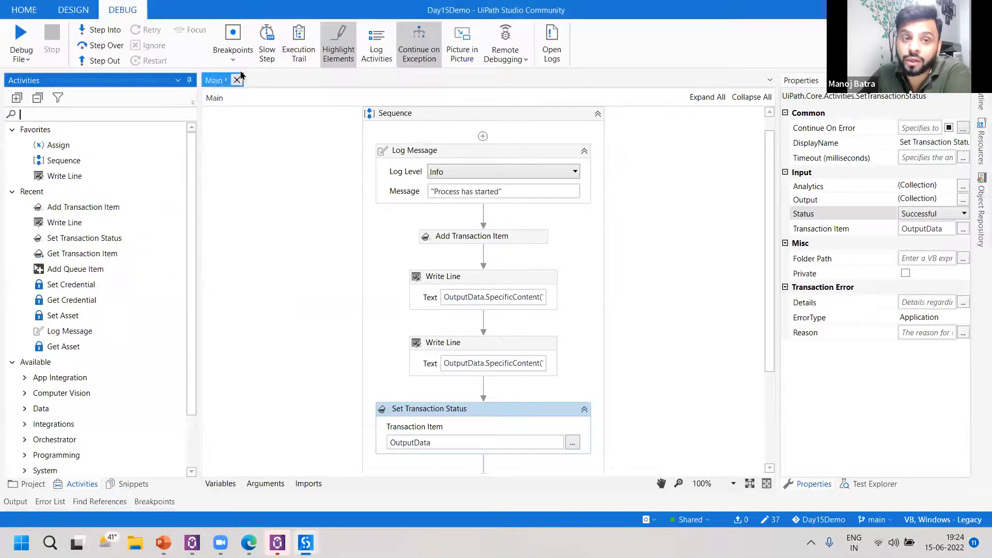
pyautogui.click(59, 8)
pyautogui.click(223, 52)
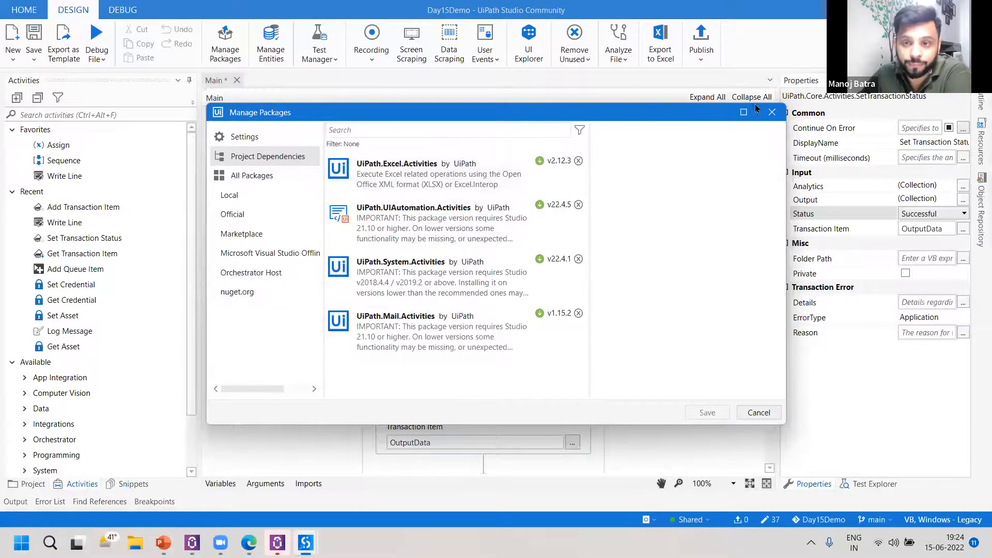
pyautogui.click(772, 113)
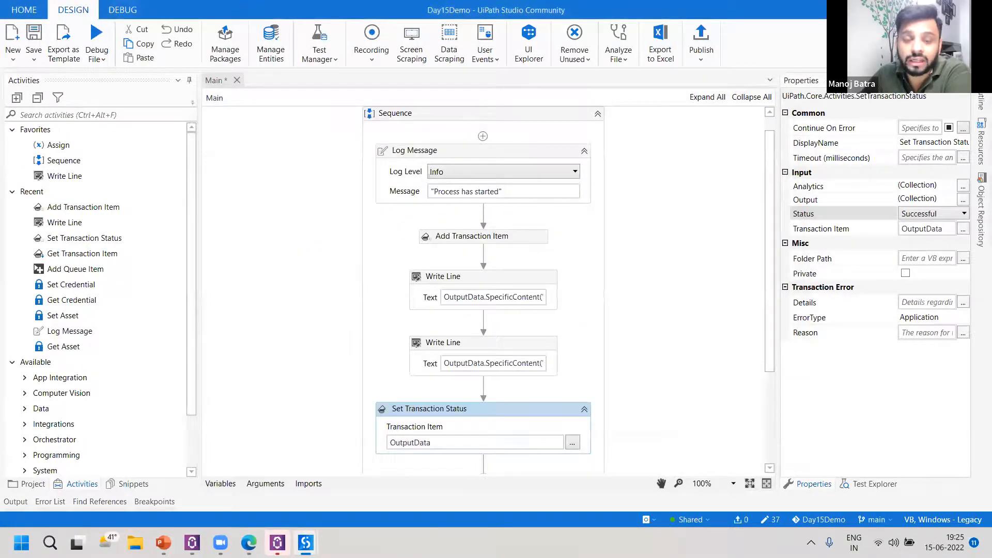
# Switch to the PowerPoint presentation and show the Alerts & Audit slide.
pyautogui.hotkey('alt', 'Tab')
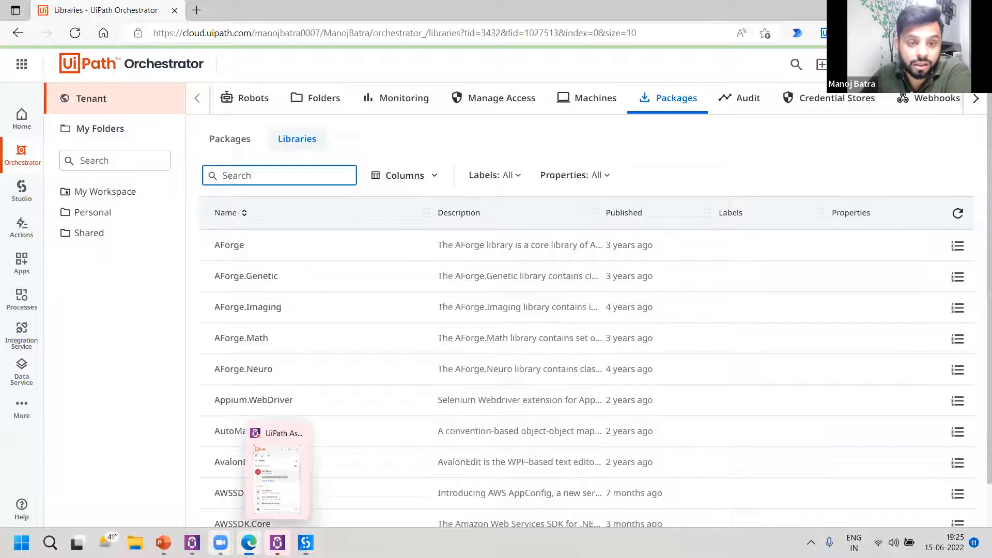
pyautogui.click(163, 543)
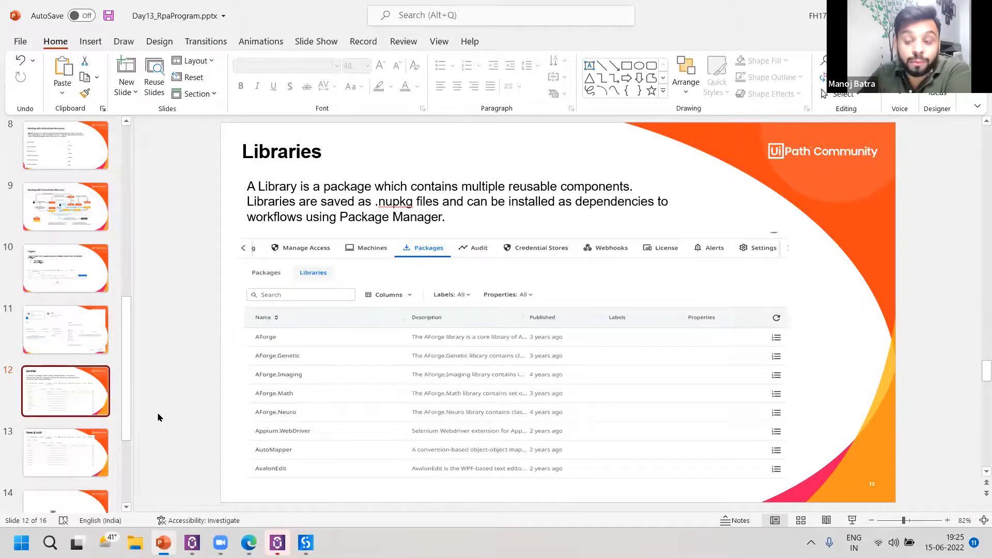
pyautogui.click(90, 451)
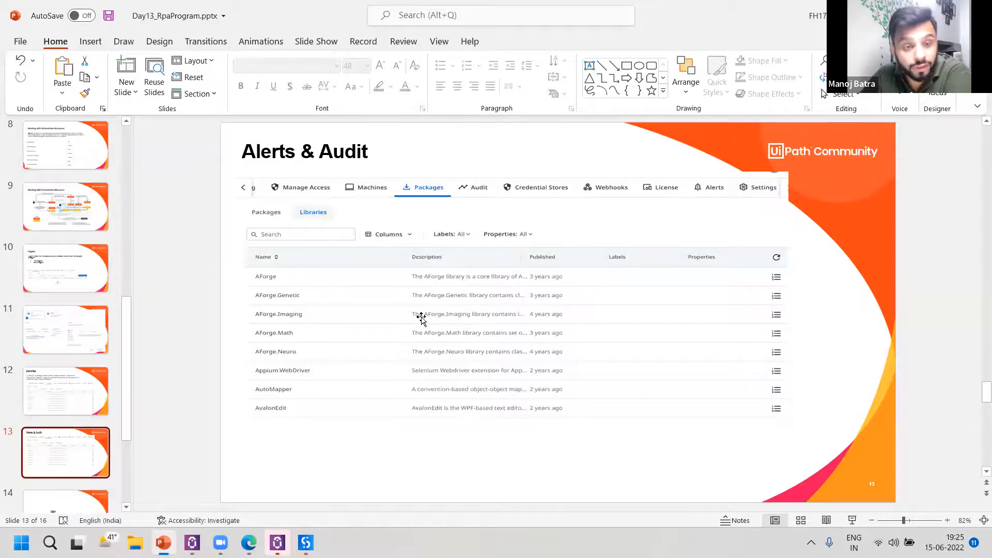
# Switch back to Orchestrator in Edge and open the tenant's Alerts page.
pyautogui.hotkey('alt', 'Tab')
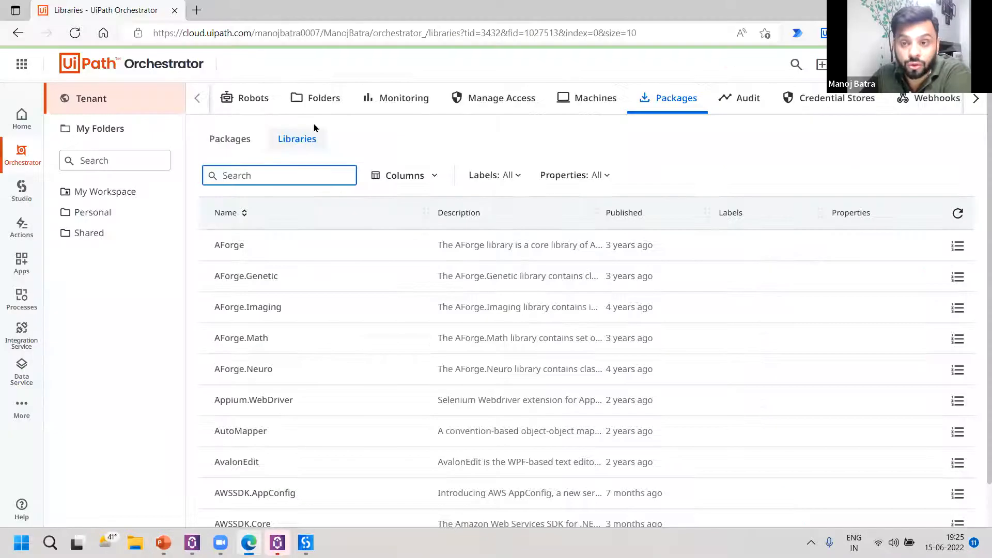
pyautogui.click(129, 98)
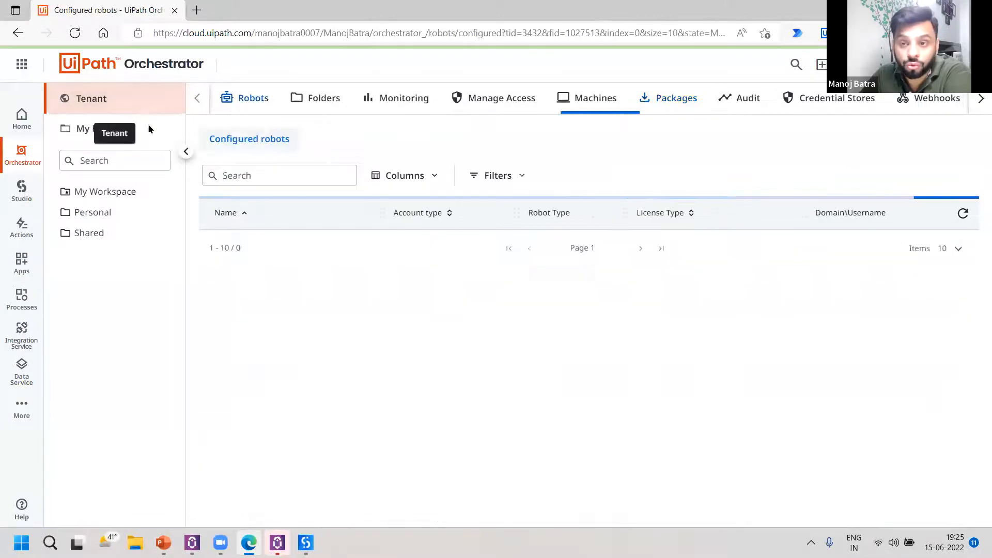
pyautogui.click(978, 99)
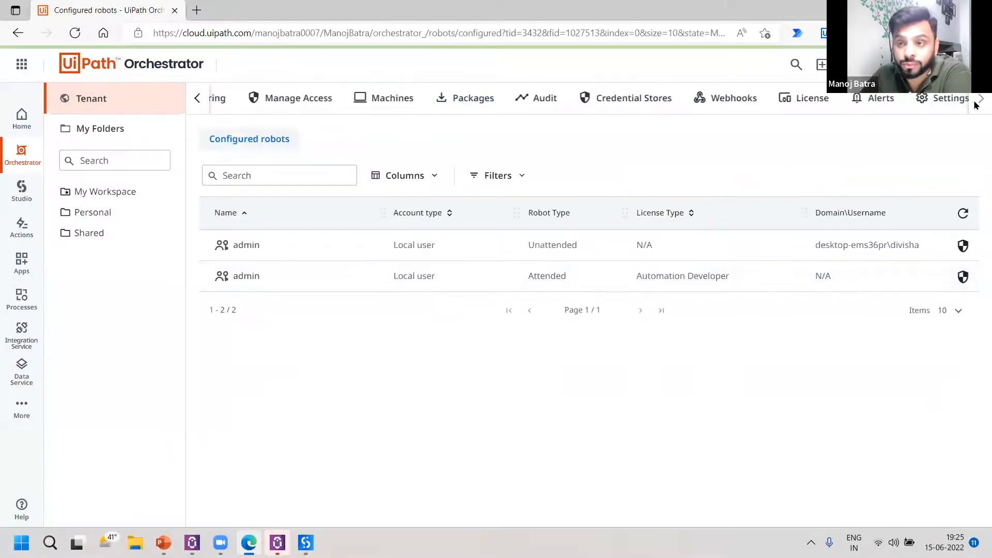
pyautogui.click(881, 107)
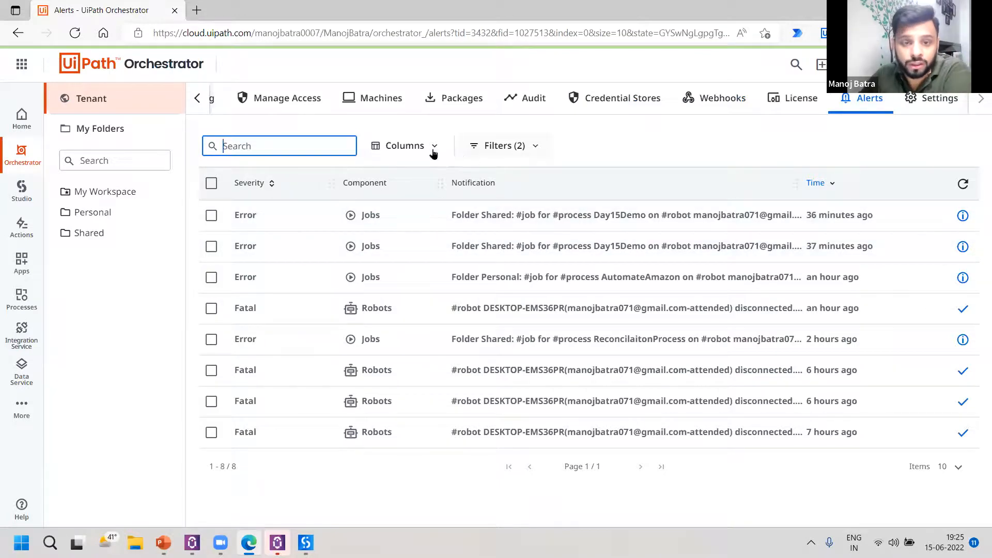
# Examine the column and filter options for the alerts and preview the recent alert notifications.
pyautogui.click(432, 148)
pyautogui.click(525, 153)
pyautogui.click(526, 153)
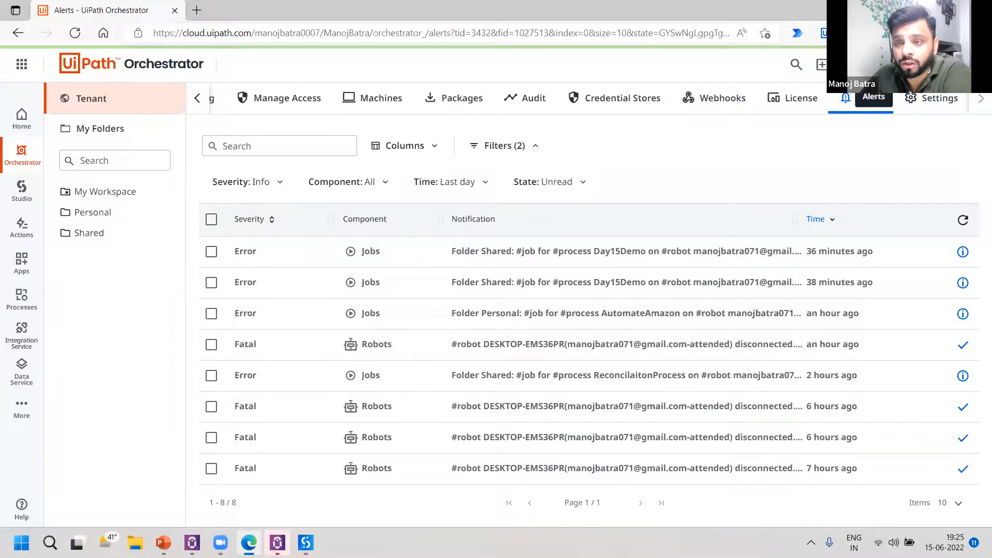
pyautogui.click(846, 98)
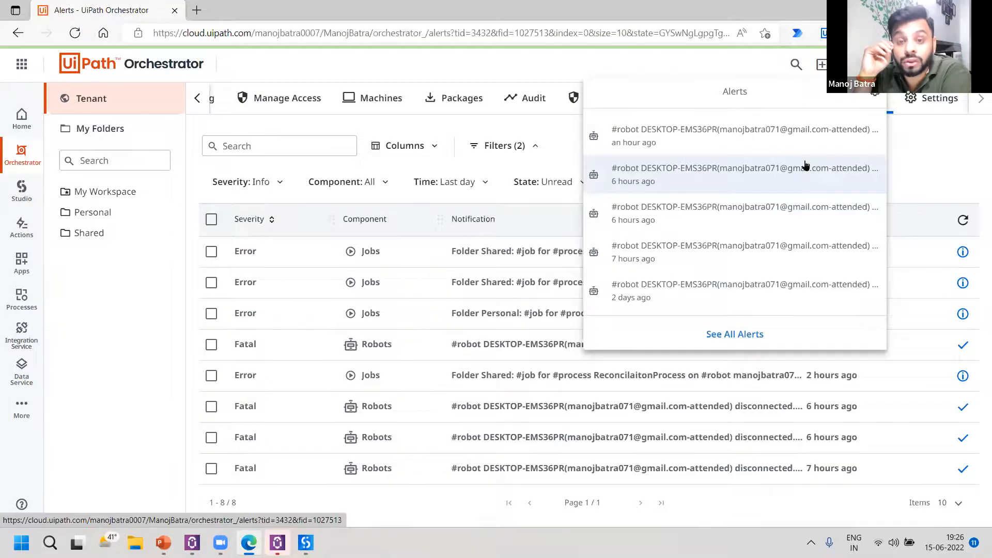
pyautogui.click(932, 138)
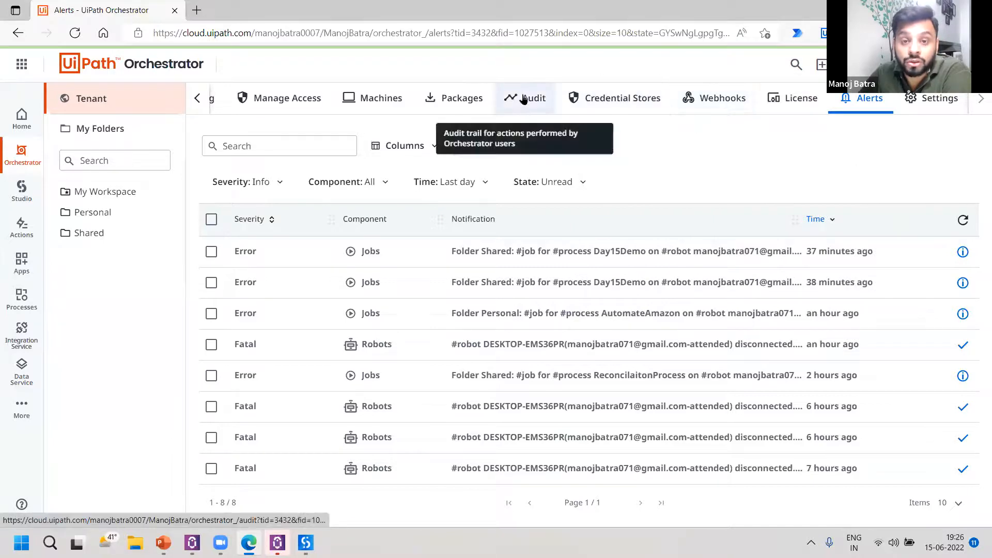
# Open the tenant's Audit page and review the logged queue, asset, job, process and package operations.
pyautogui.click(534, 108)
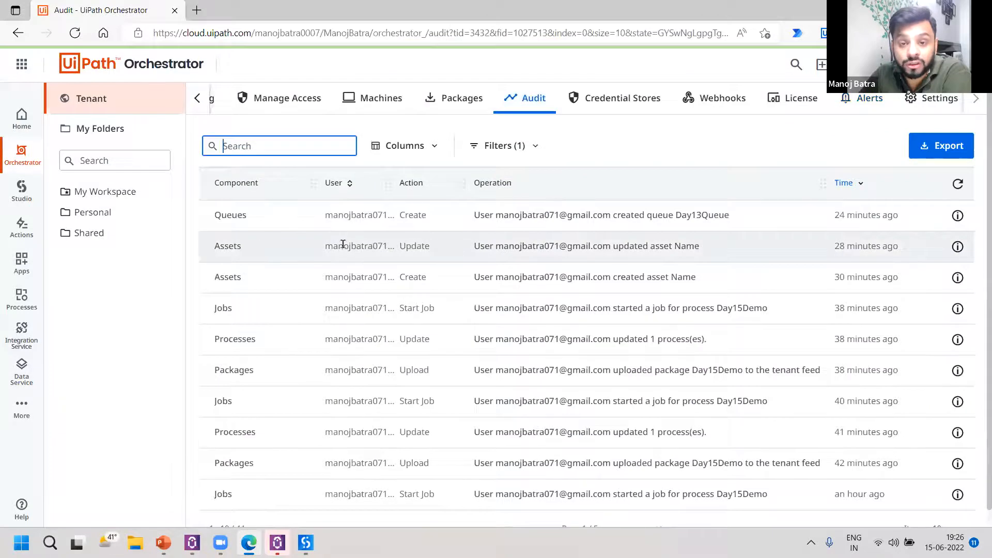
pyautogui.moveTo(480, 215); pyautogui.dragTo(708, 217)
pyautogui.moveTo(549, 246); pyautogui.dragTo(571, 288)
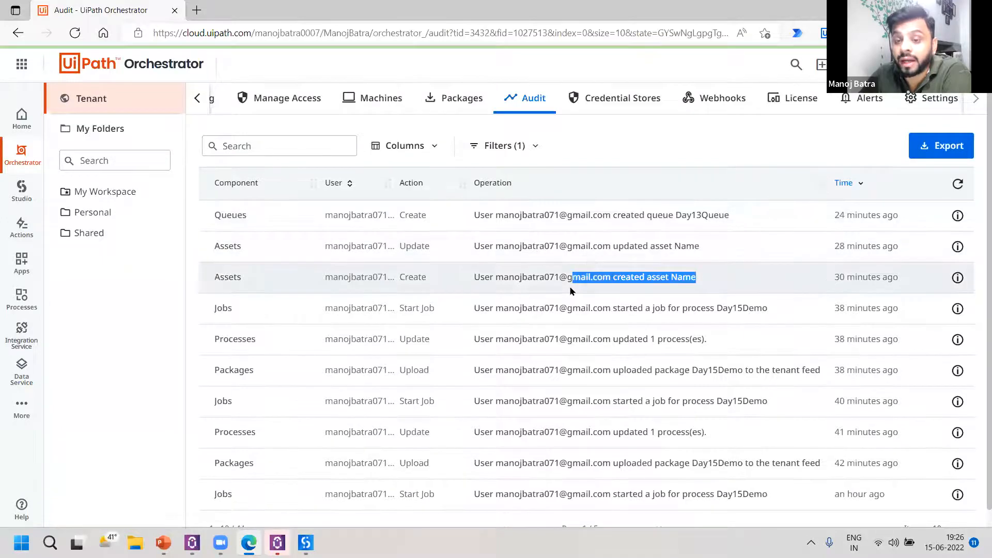
pyautogui.scroll(-1, 493, 301)
pyautogui.scroll(1, 339, 228)
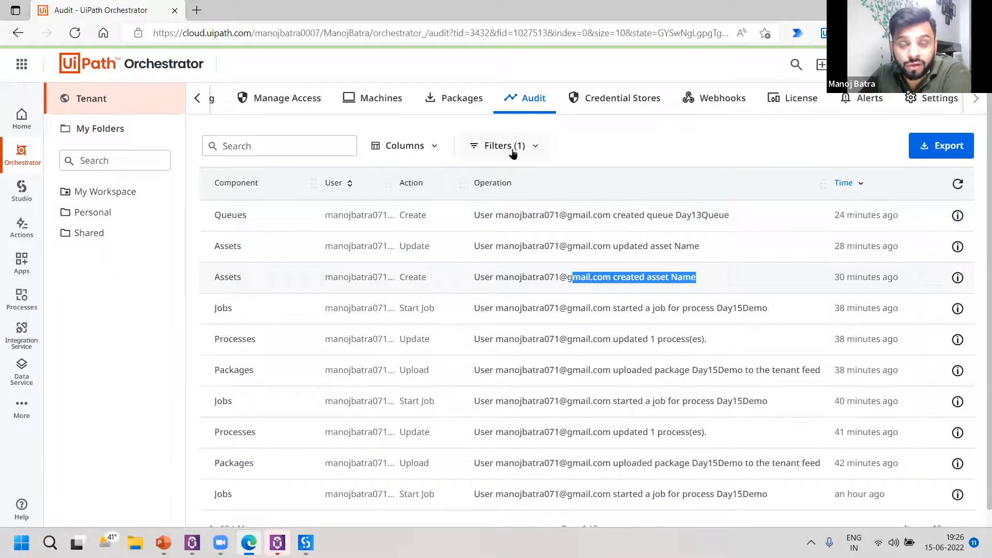
# Check which columns the audit log can show and expand its filter options.
pyautogui.click(437, 147)
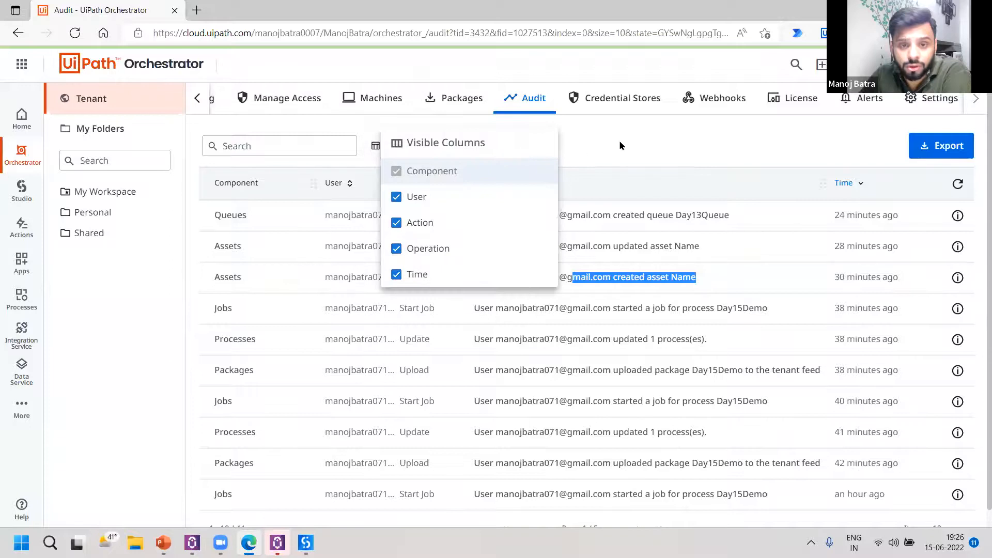
pyautogui.click(537, 155)
pyautogui.click(537, 155)
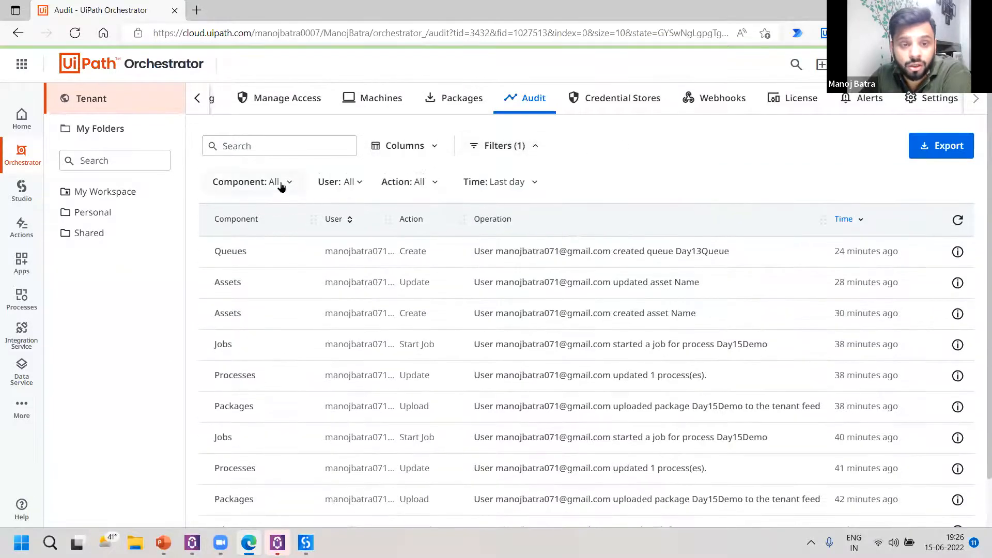
# Look through the component types available for filtering and limit the audit log to Machines.
pyautogui.click(283, 184)
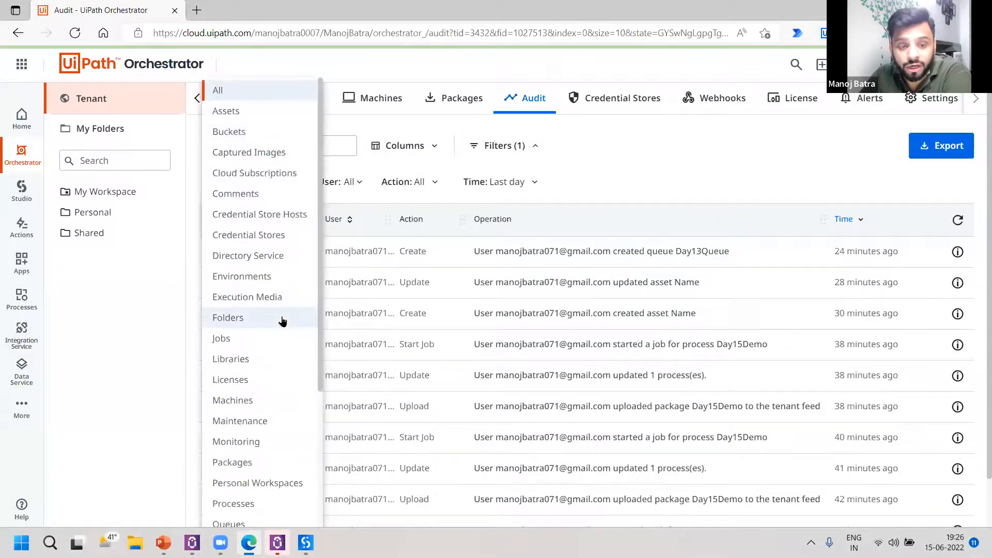
pyautogui.scroll(-3, 281, 341)
pyautogui.scroll(-1, 282, 359)
pyautogui.scroll(3, 280, 358)
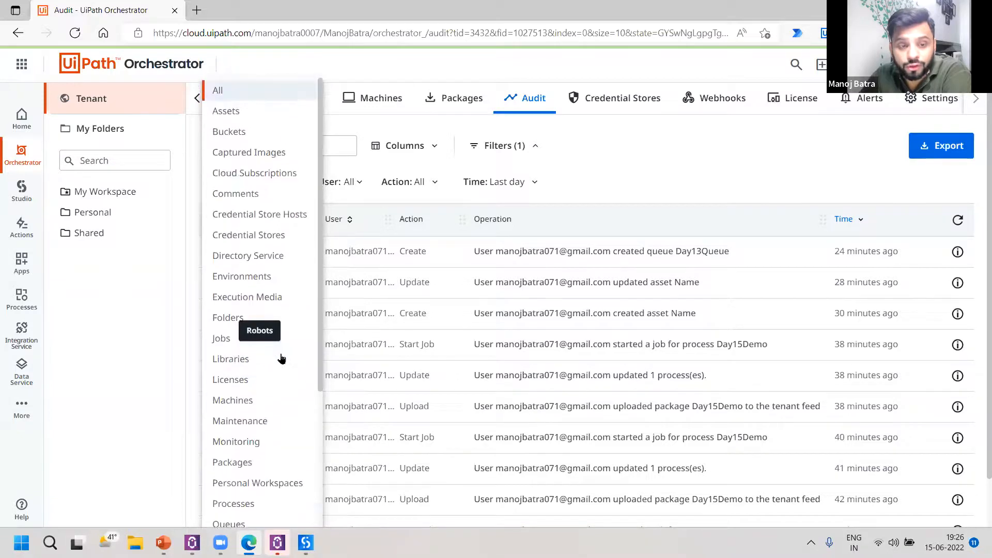
pyautogui.click(235, 402)
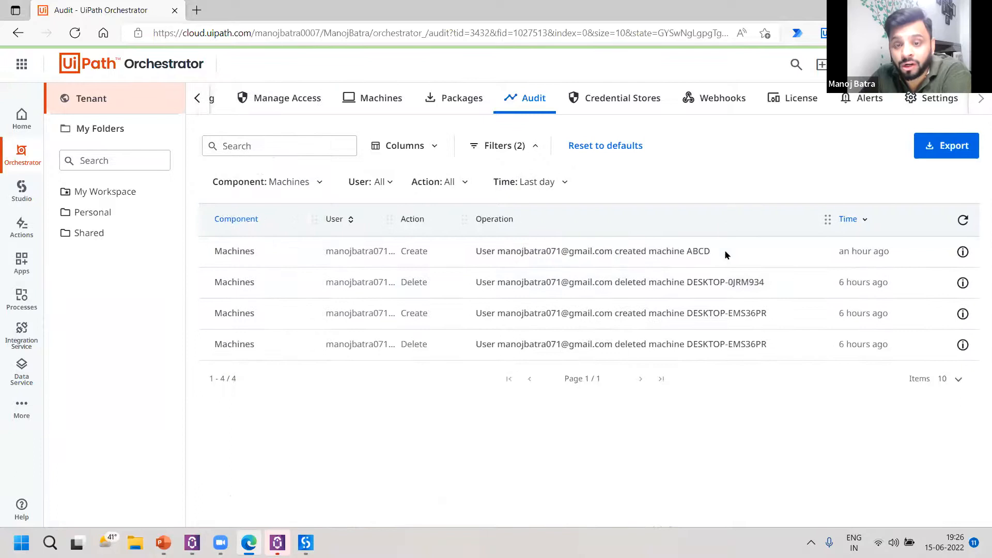
# Review the machine ABCD audit entry, then filter the audit log by Personal Workspaces and by Captured Images.
pyautogui.doubleClick(707, 251)
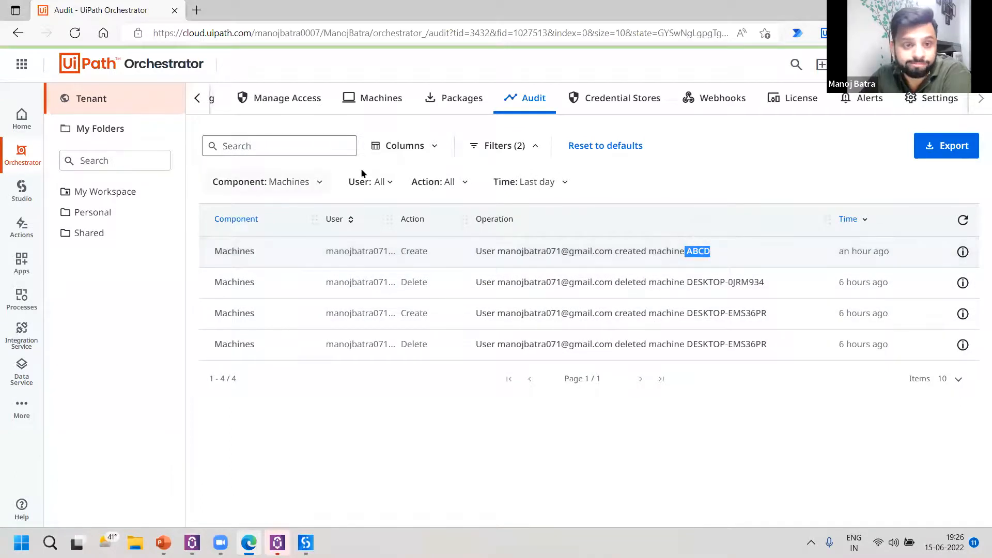
pyautogui.click(301, 183)
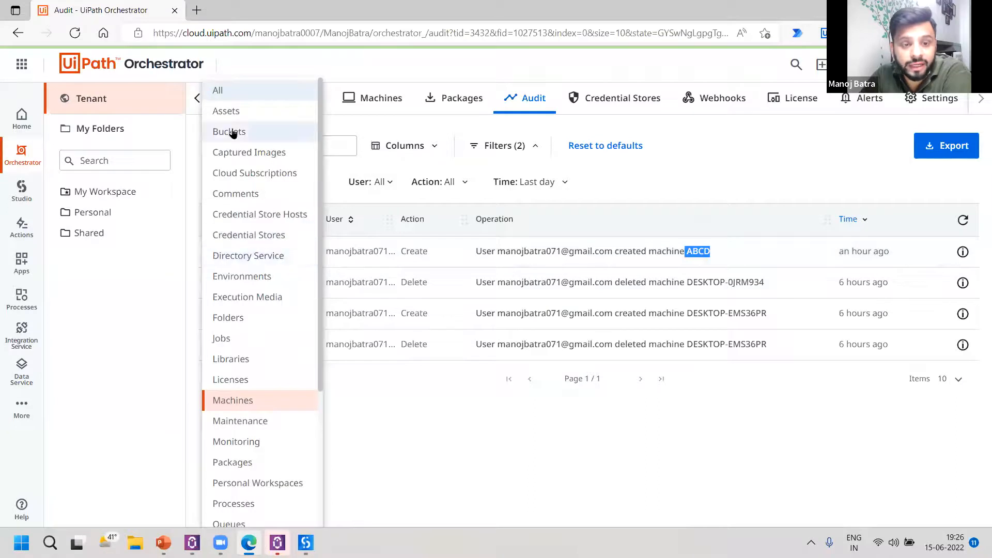
pyautogui.click(258, 483)
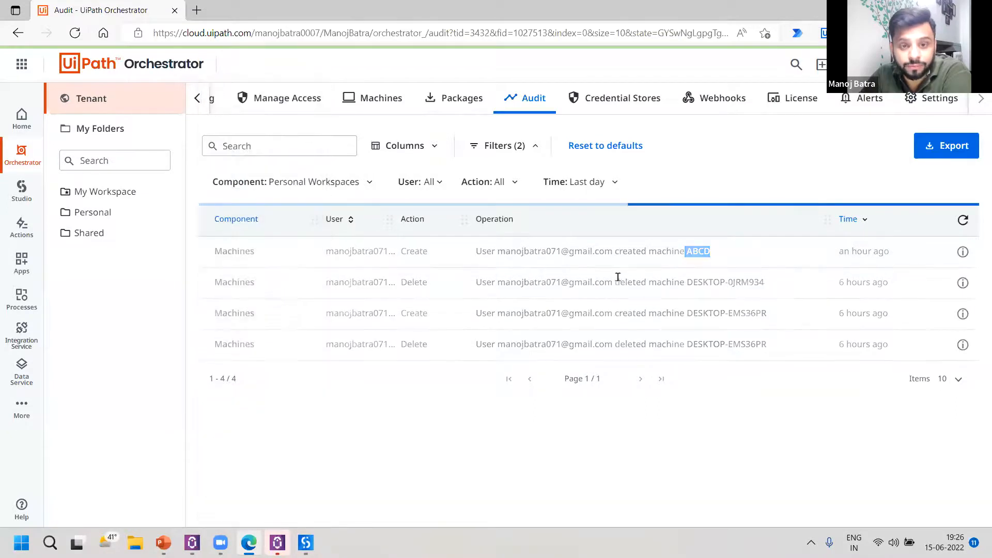
pyautogui.click(340, 182)
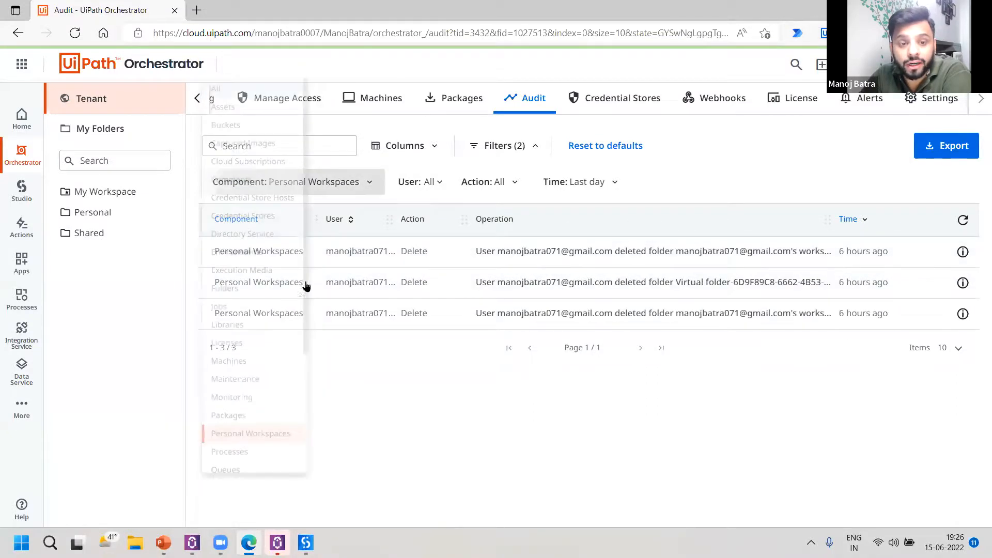
pyautogui.click(245, 150)
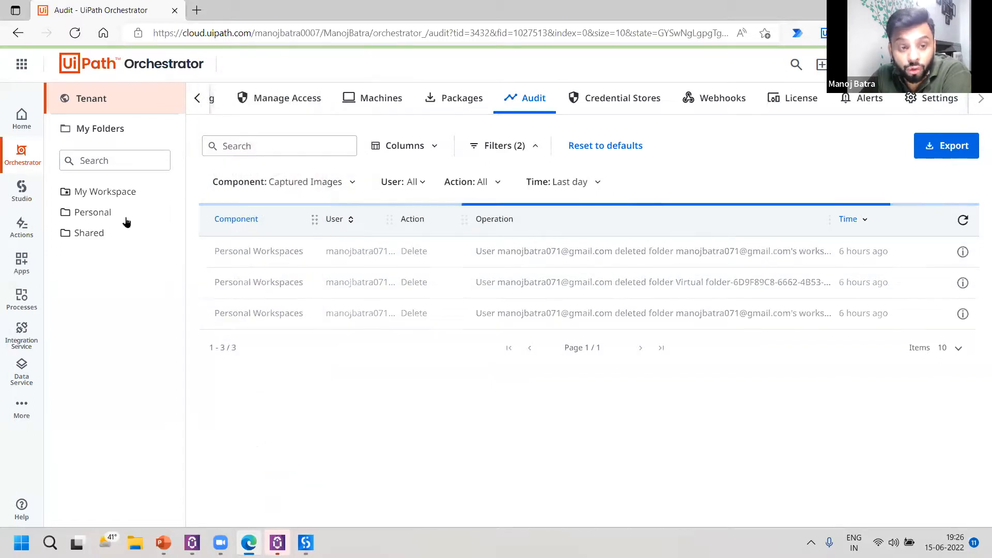
# Open the Shared folder's automation logs and review the Day15Demo execution messages.
pyautogui.click(125, 237)
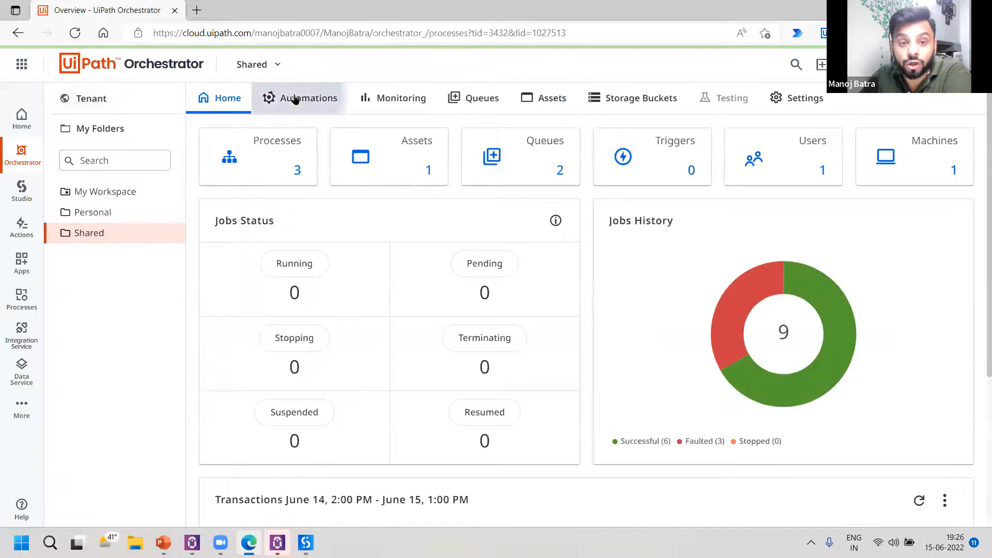
pyautogui.click(296, 98)
pyautogui.click(406, 141)
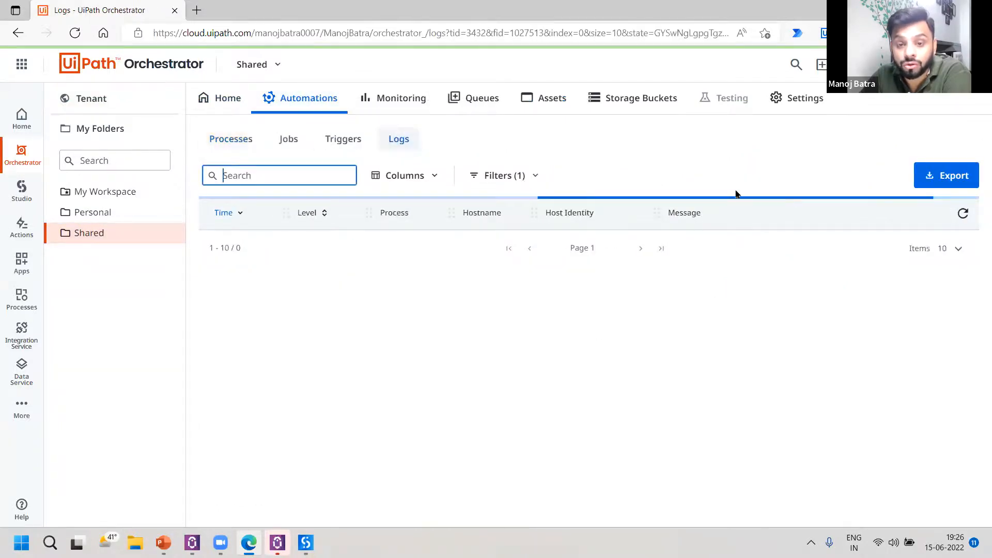
pyautogui.scroll(-1, 775, 277)
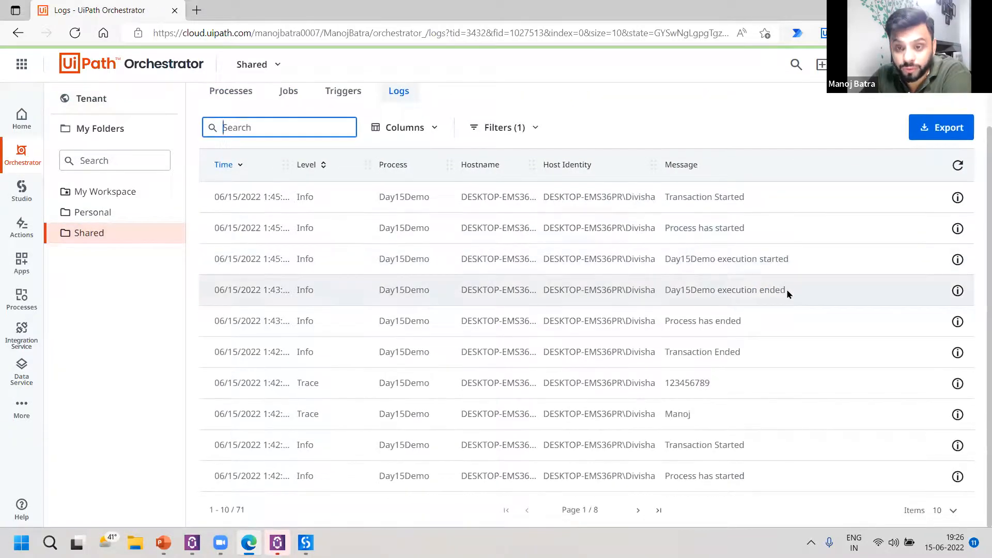
pyautogui.scroll(1, 787, 292)
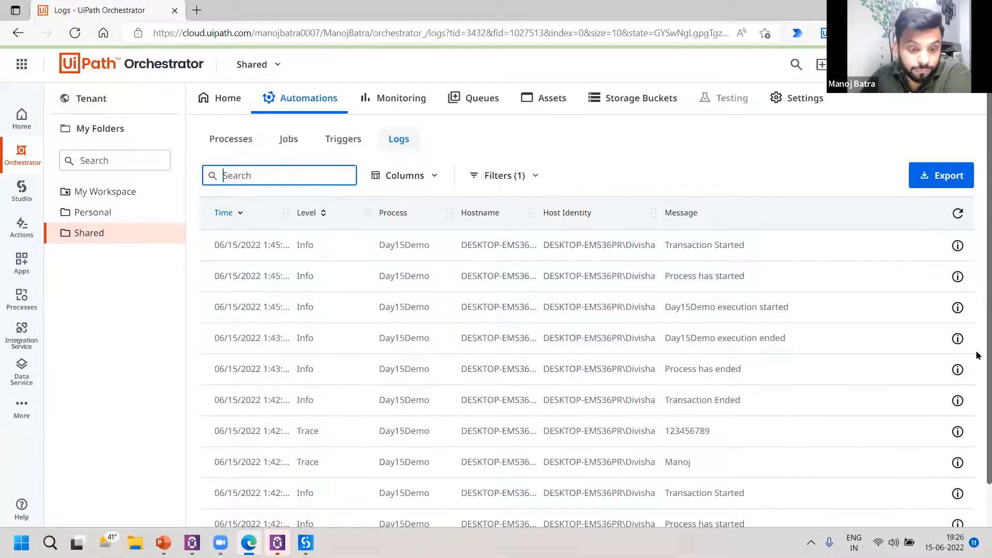
# Switch to the Day13_RpaProgram.pptx presentation in PowerPoint and show the Q&A slide.
pyautogui.click(163, 543)
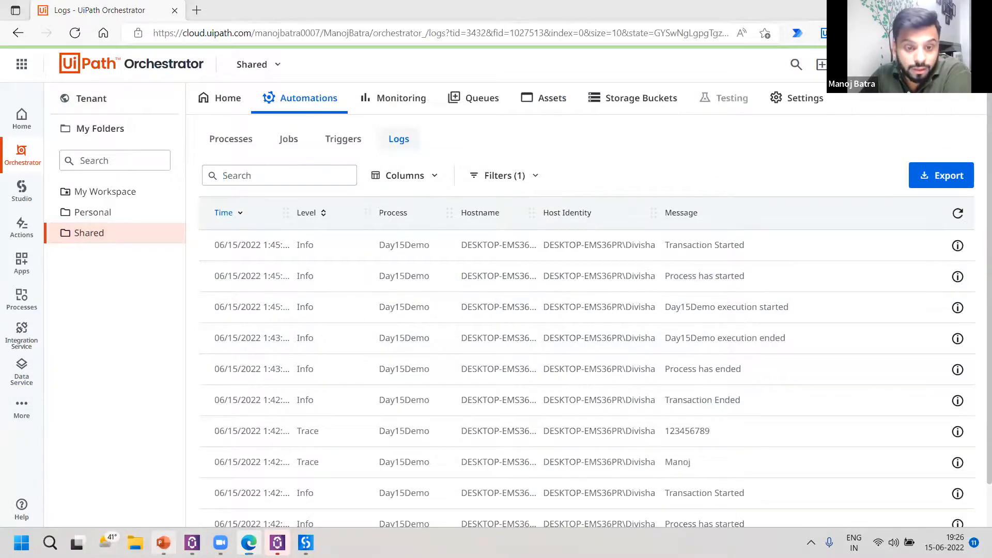
pyautogui.click(66, 499)
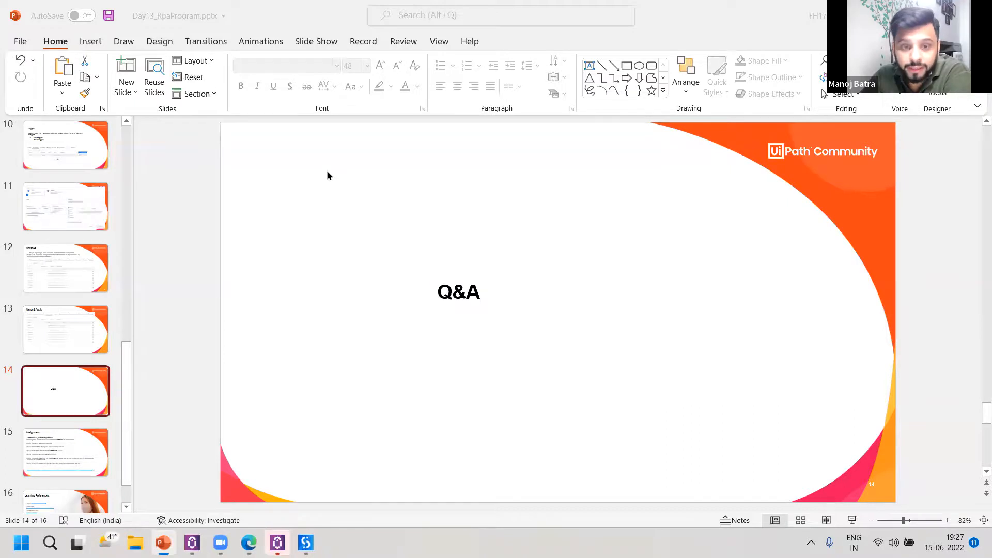
# Switch to the UiPath Studio start screen and create a new library project named BlankLibrary.
pyautogui.moveTo(305, 543)
pyautogui.click(370, 450)
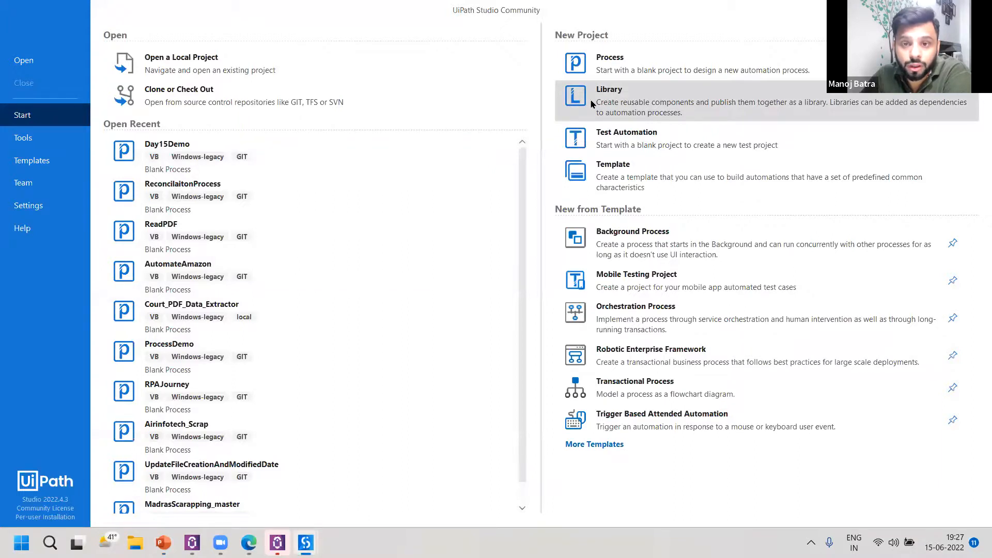
pyautogui.click(593, 104)
pyautogui.click(610, 366)
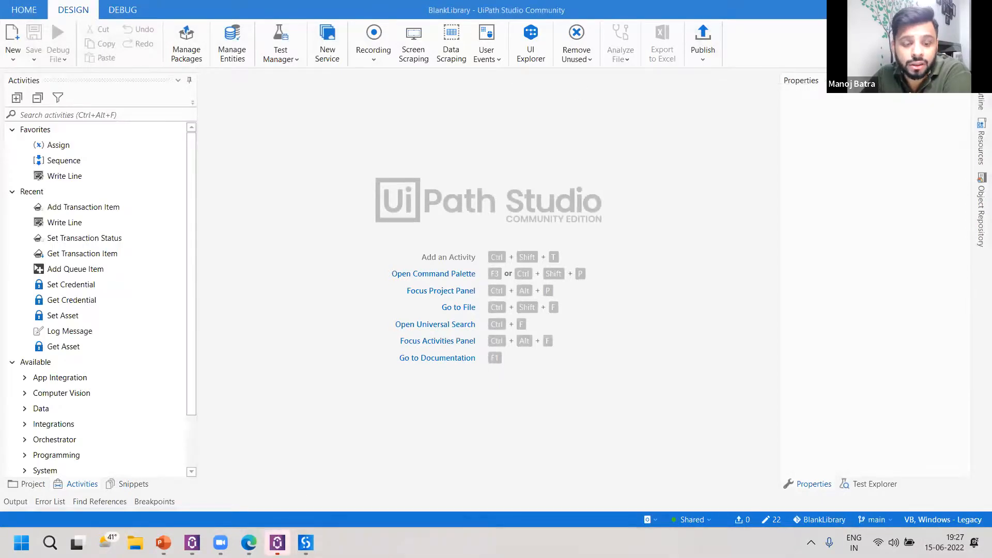
# Switch to Orchestrator in the browser and show the libraries available at tenant level.
pyautogui.click(249, 542)
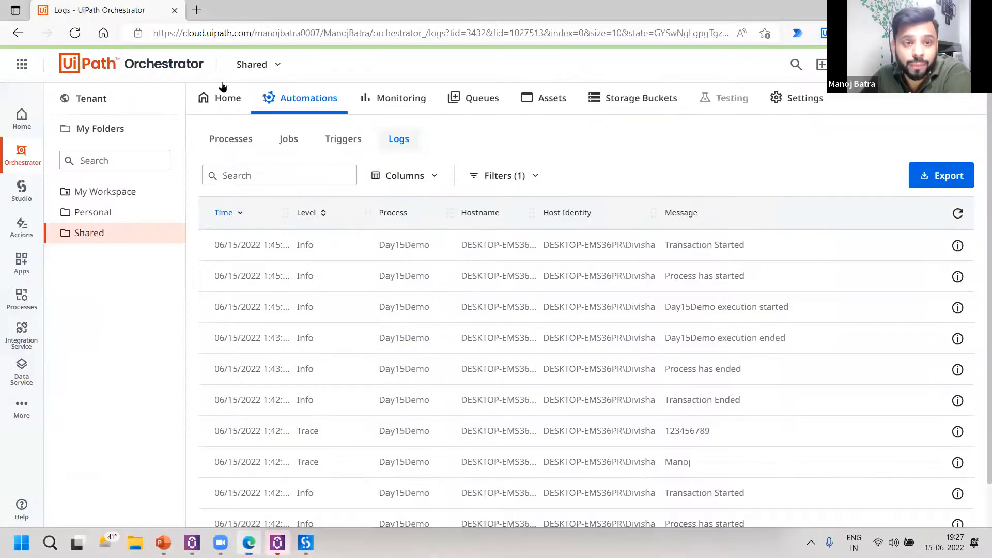
pyautogui.click(80, 98)
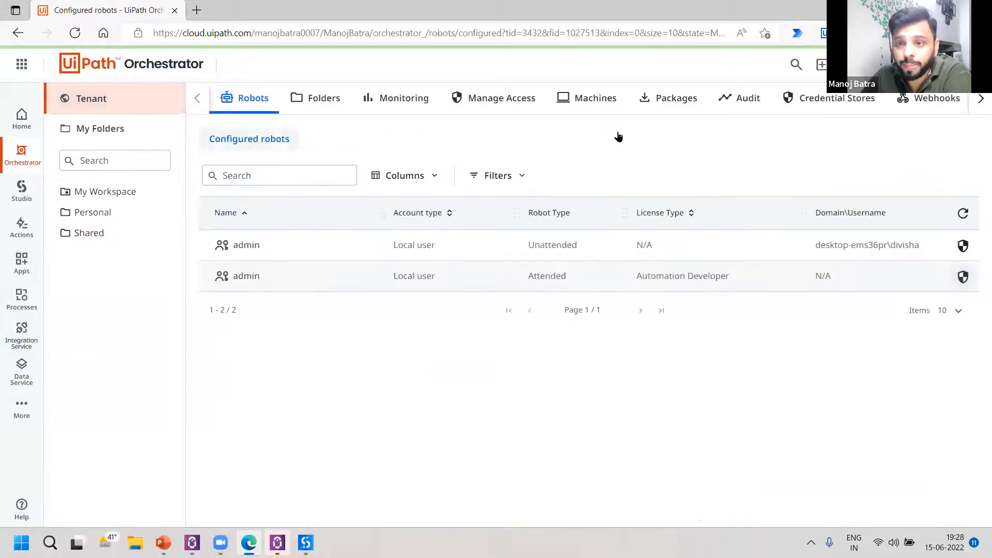
pyautogui.click(979, 98)
pyautogui.click(466, 108)
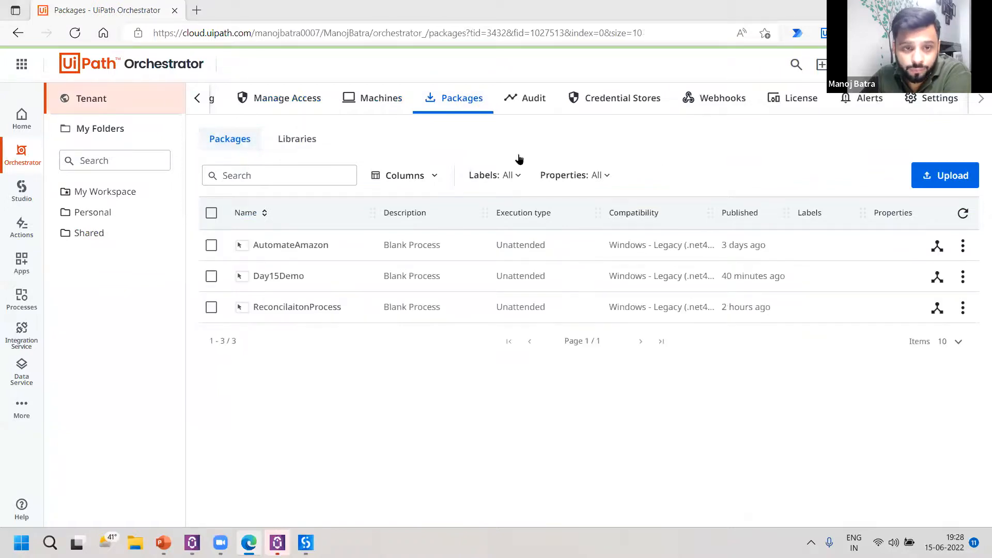
pyautogui.click(297, 138)
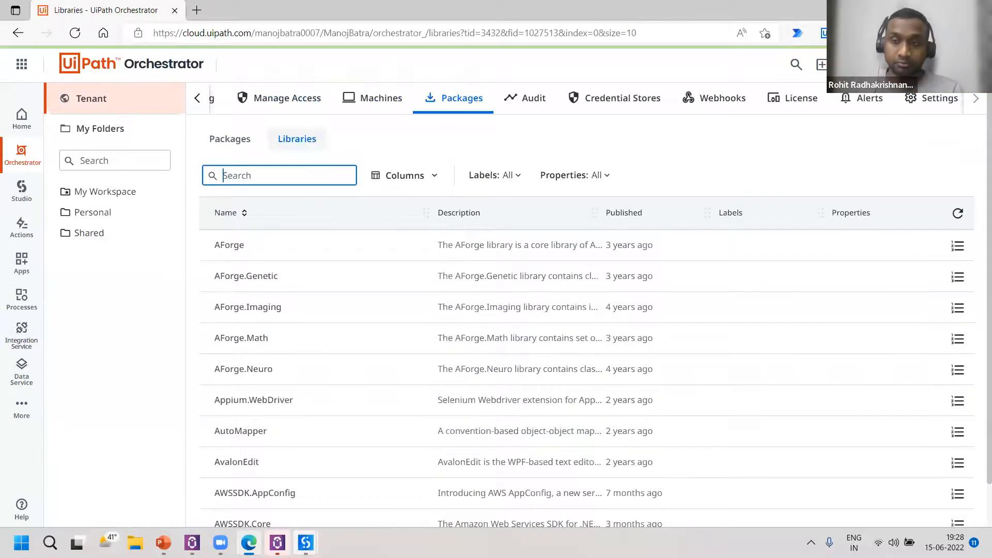
# Switch to the Day15Demo project in UiPath Studio and view the packages offered by the Orchestrator Host feed.
pyautogui.click(305, 542)
pyautogui.click(239, 453)
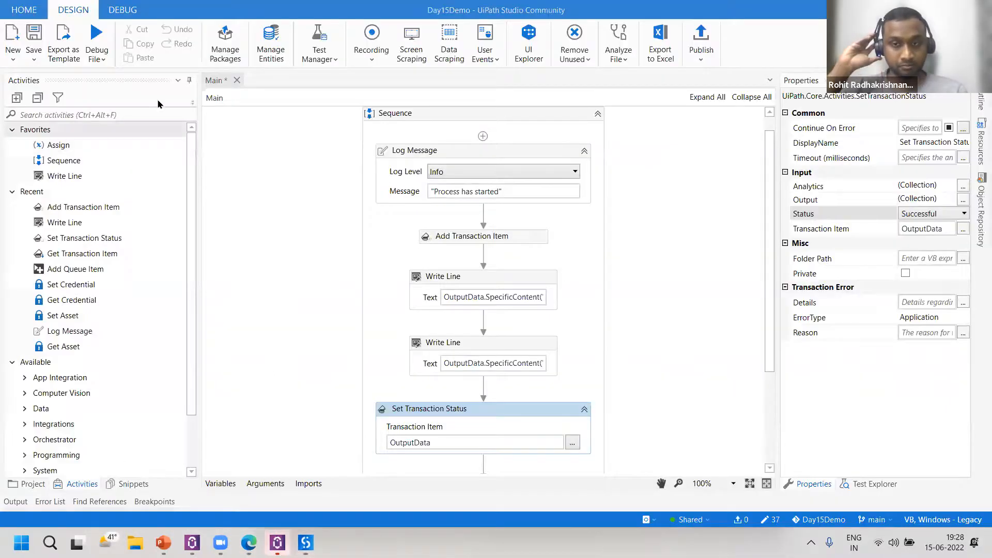
pyautogui.click(229, 36)
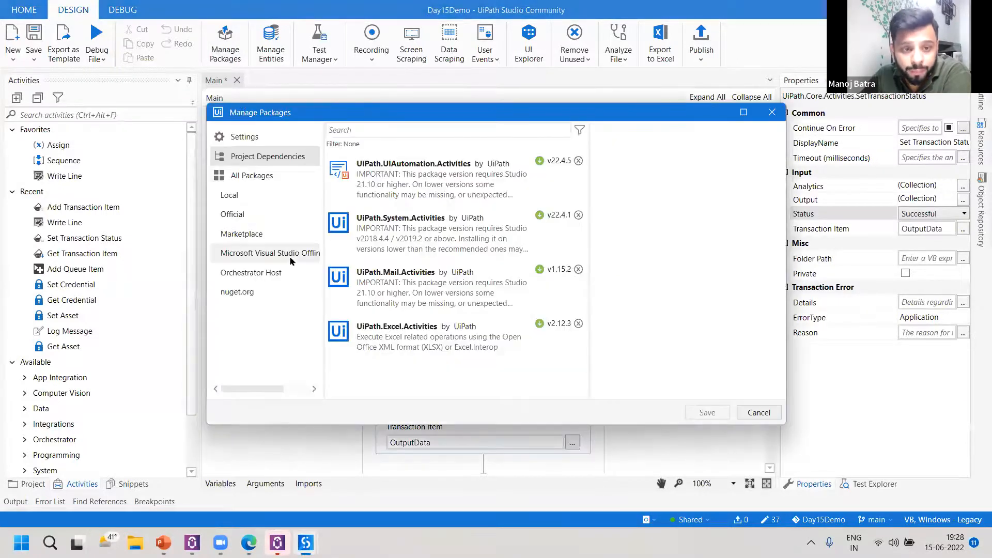
pyautogui.click(248, 274)
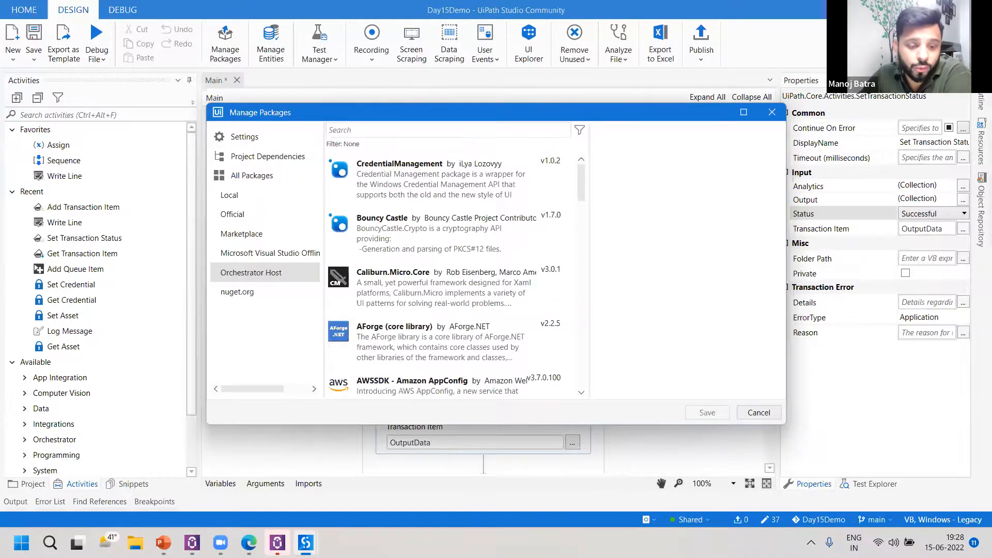
# Switch to Orchestrator and start a new text asset named contactdetails in the Shared folder.
pyautogui.click(249, 543)
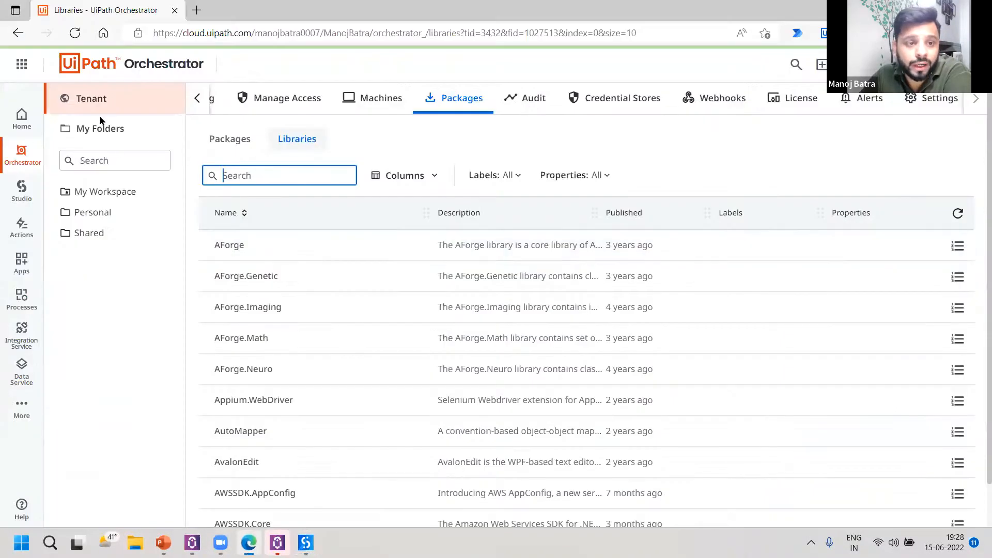
pyautogui.click(107, 239)
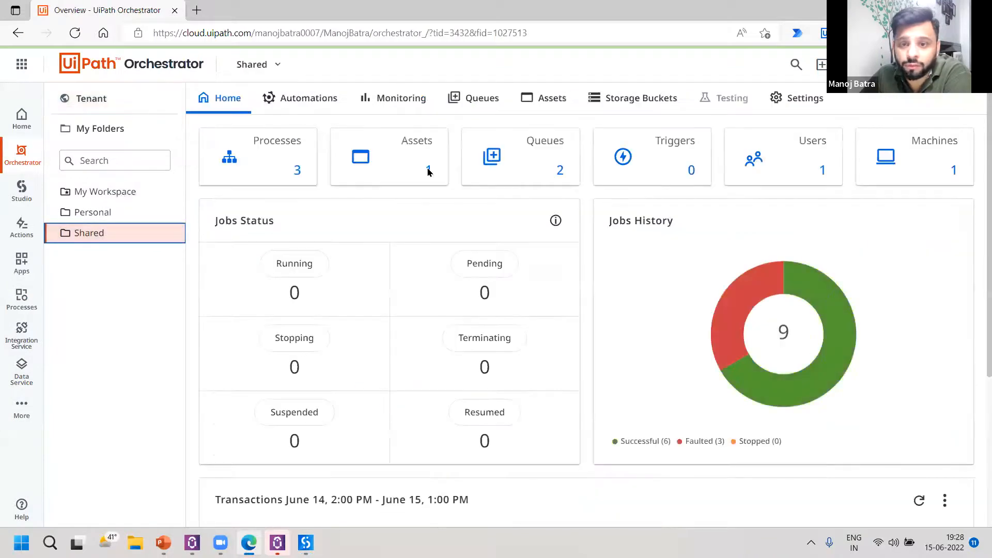
pyautogui.click(449, 177)
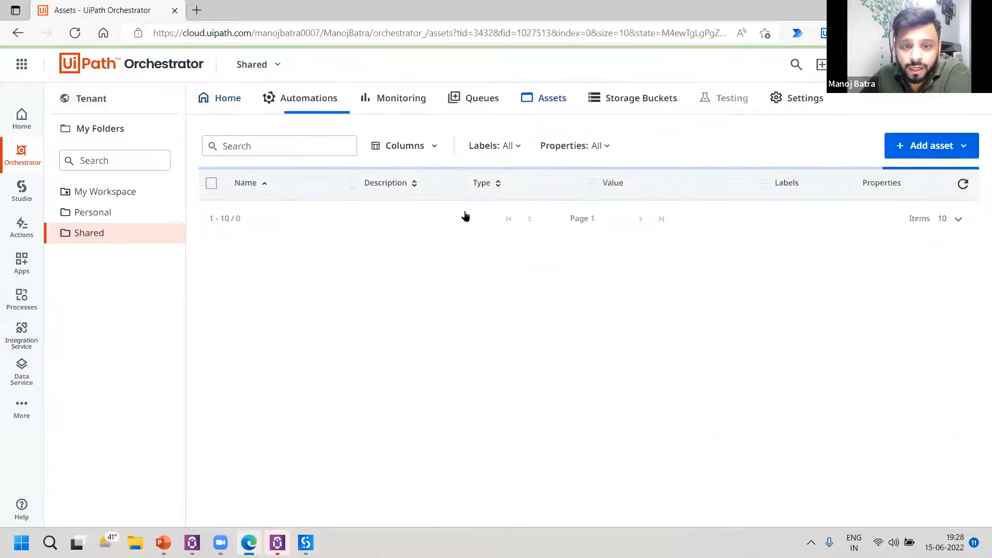
pyautogui.click(943, 147)
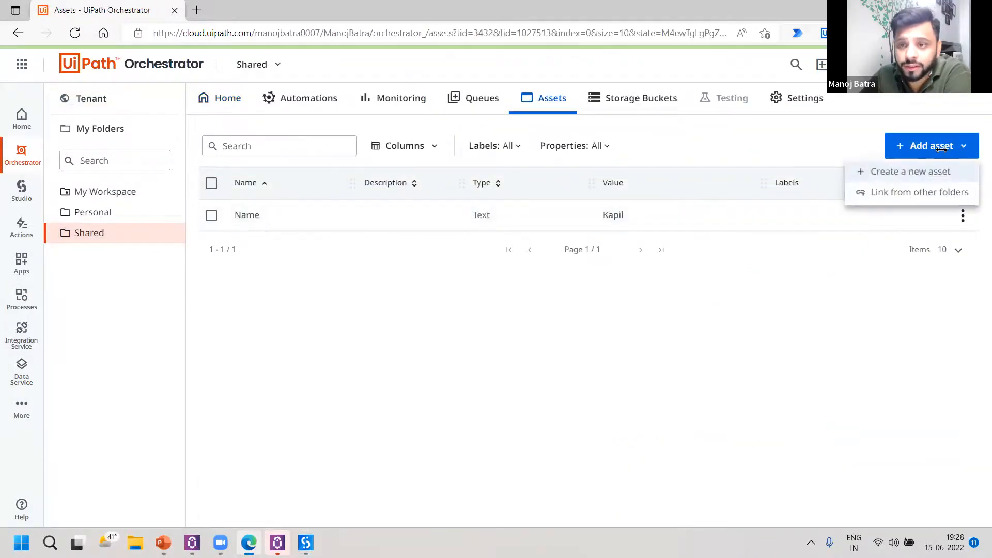
pyautogui.click(909, 172)
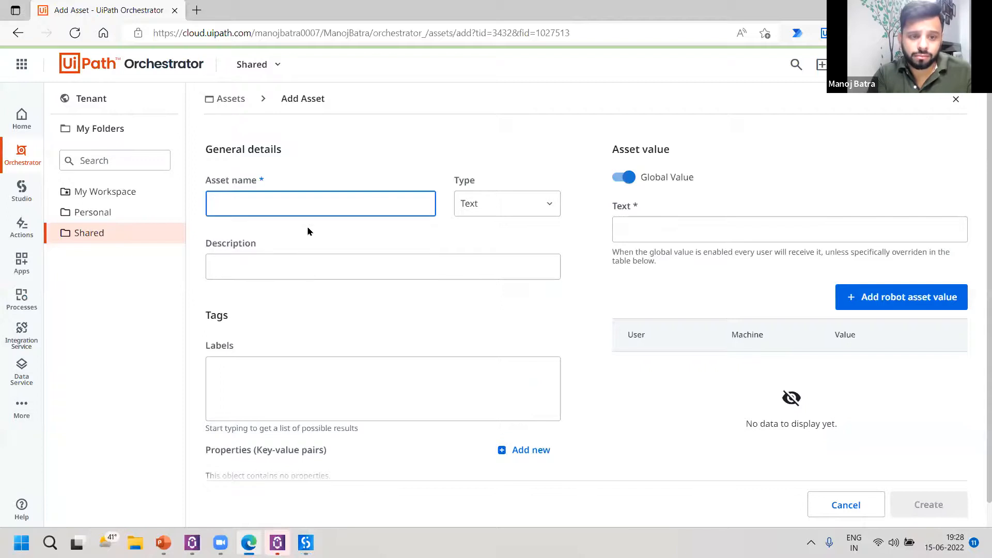
pyautogui.write('contactdetails')
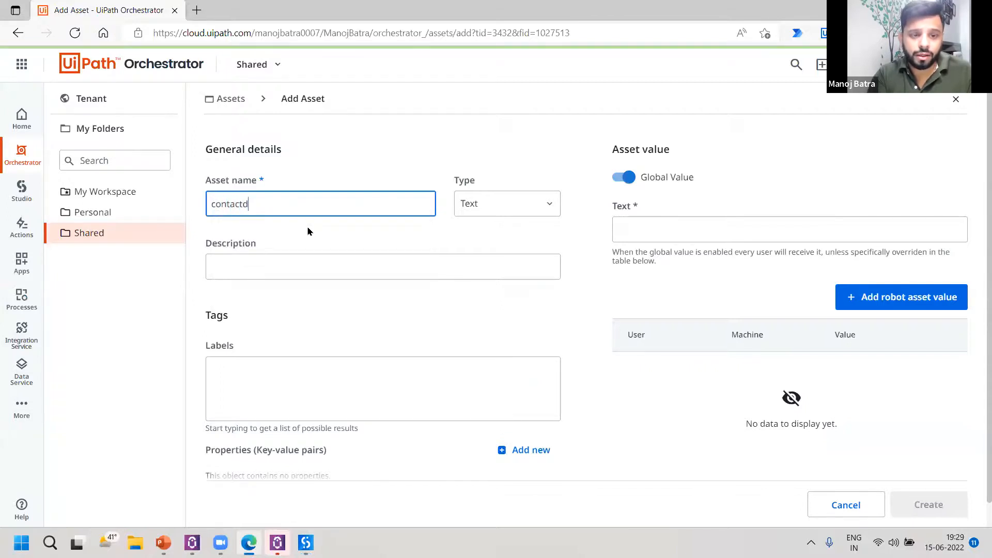
# Enter "global value" as the global text value of the contactdetails asset.
pyautogui.click(526, 42)
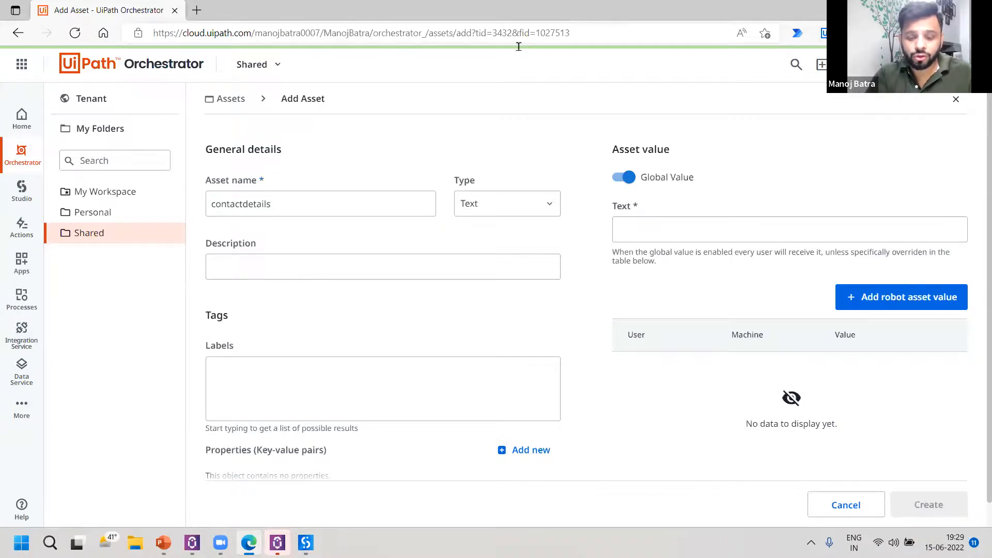
pyautogui.press('Tab')
pyautogui.write('golb')
pyautogui.press('BackSpace')
pyautogui.press('BackSpace')
pyautogui.press('BackSpace')
pyautogui.write('lobal value')
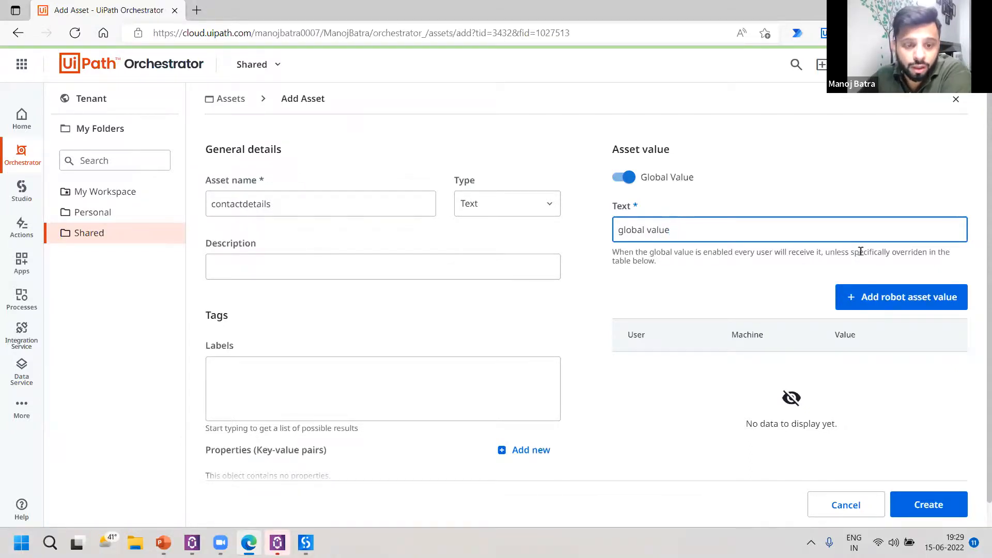
# Start a robot-specific value for the asset, choose the user account, and list the available machines.
pyautogui.scroll(-1, 861, 254)
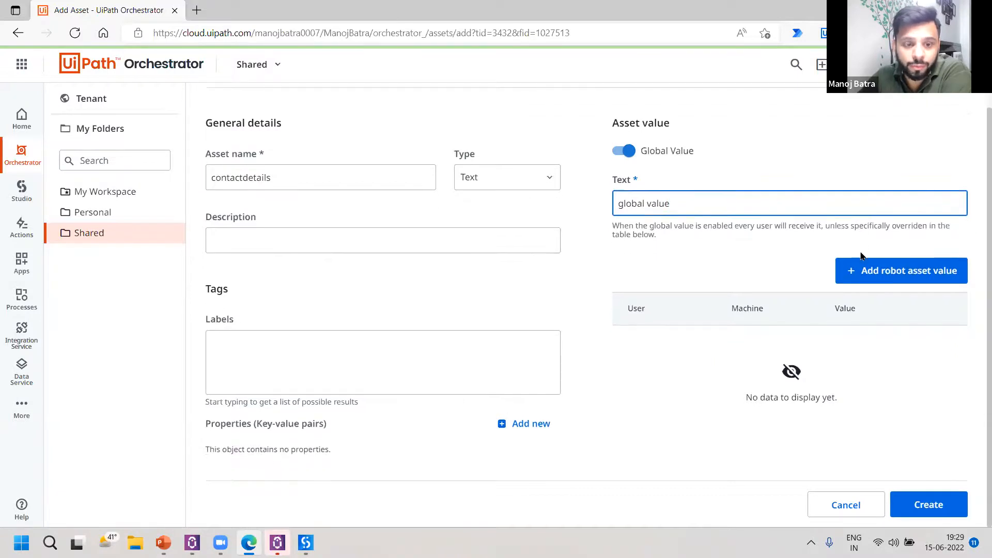
pyautogui.click(866, 270)
pyautogui.scroll(-2, 767, 282)
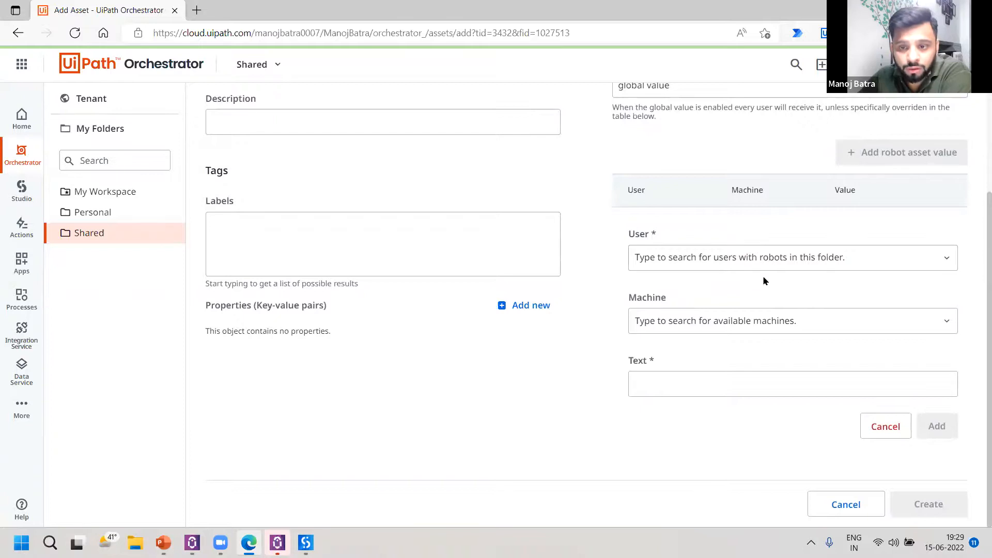
pyautogui.click(705, 259)
pyautogui.click(702, 236)
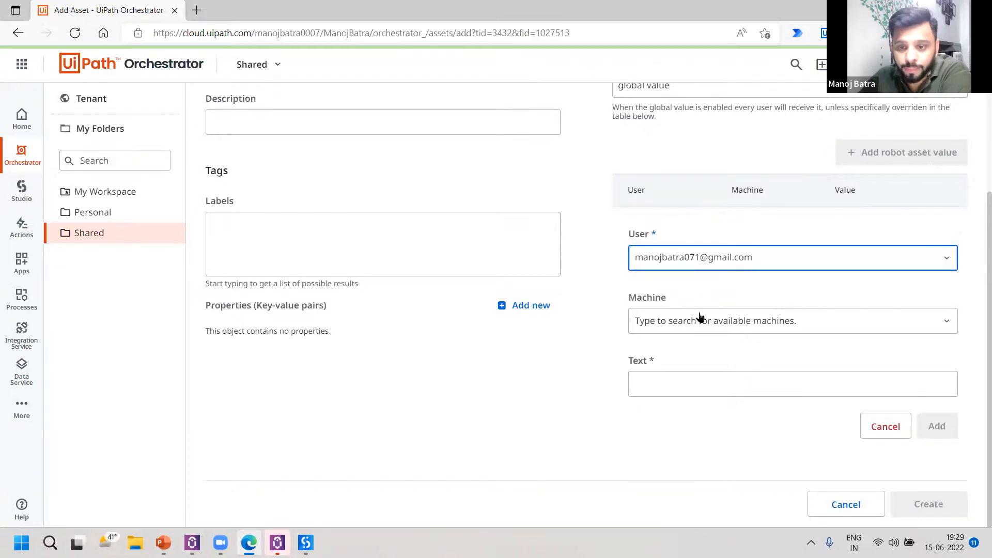
pyautogui.click(700, 317)
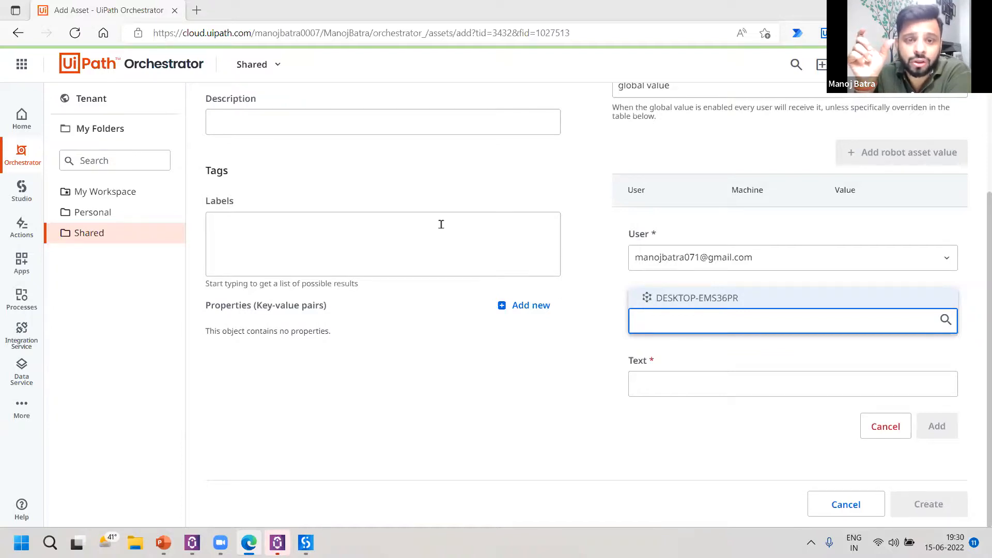
# Search the web for "cron expression" in a new browser tab.
pyautogui.click(197, 10)
pyautogui.write('c')
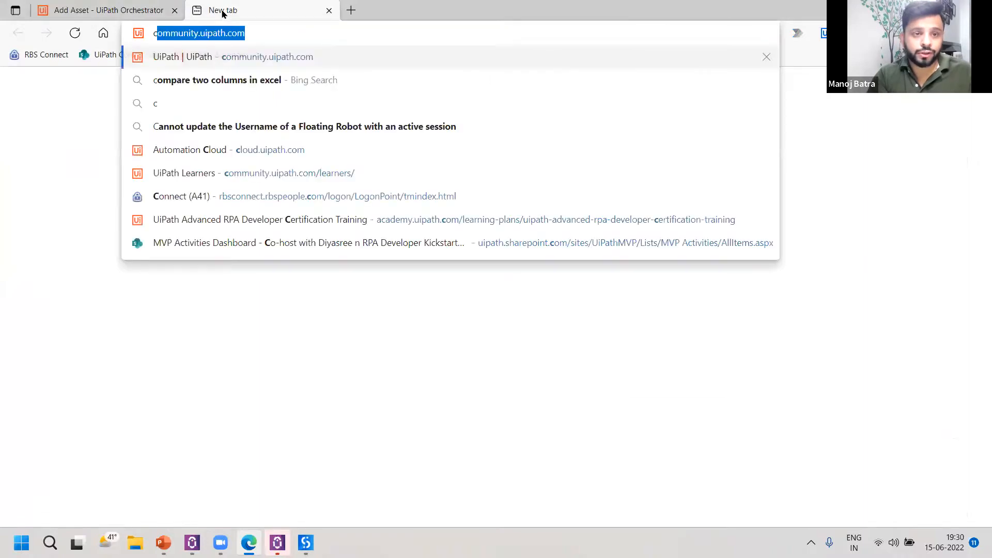
pyautogui.write('ron express')
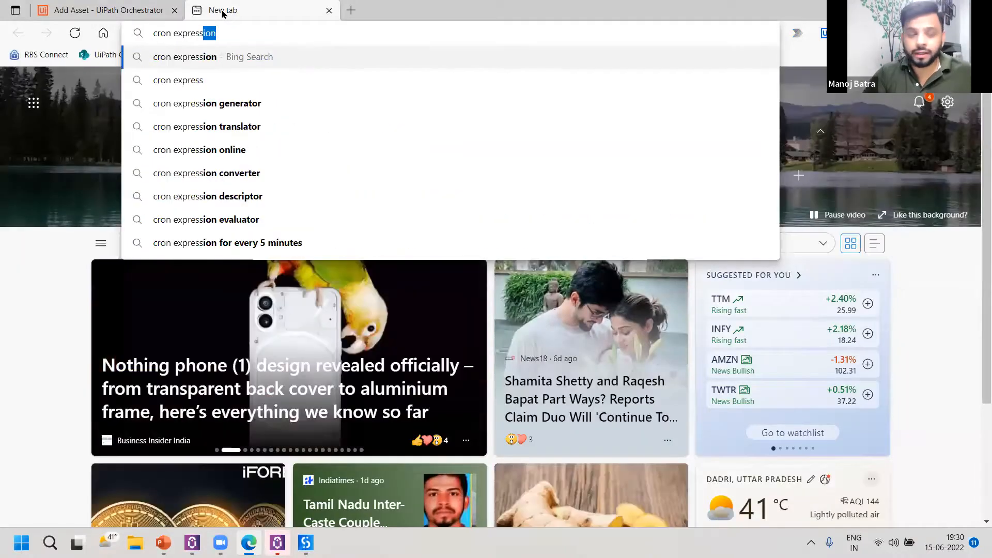
pyautogui.press('Return')
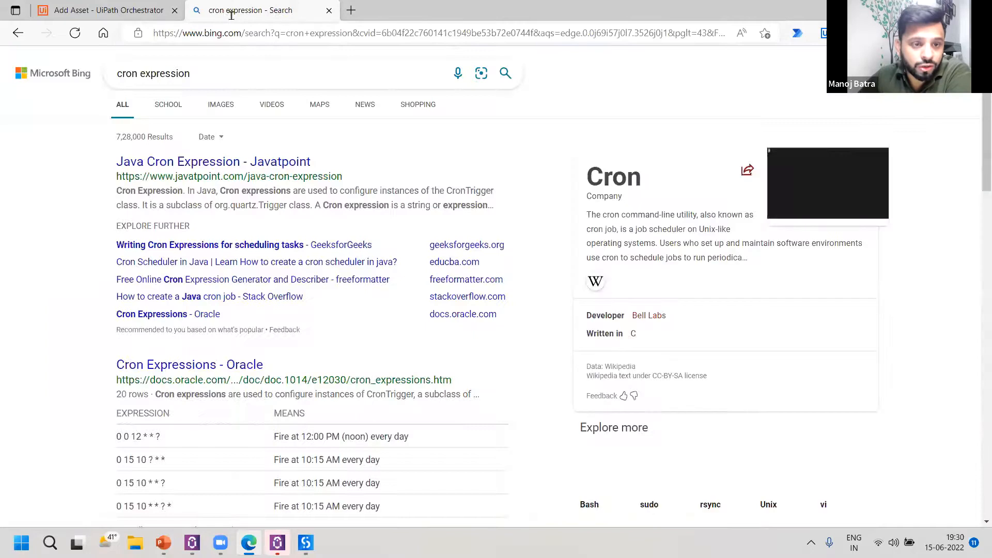
# Browse the cron expression search results, open the Cronhub cron expression generator, and examine its fields and example schedules.
pyautogui.scroll(-5, 64, 290)
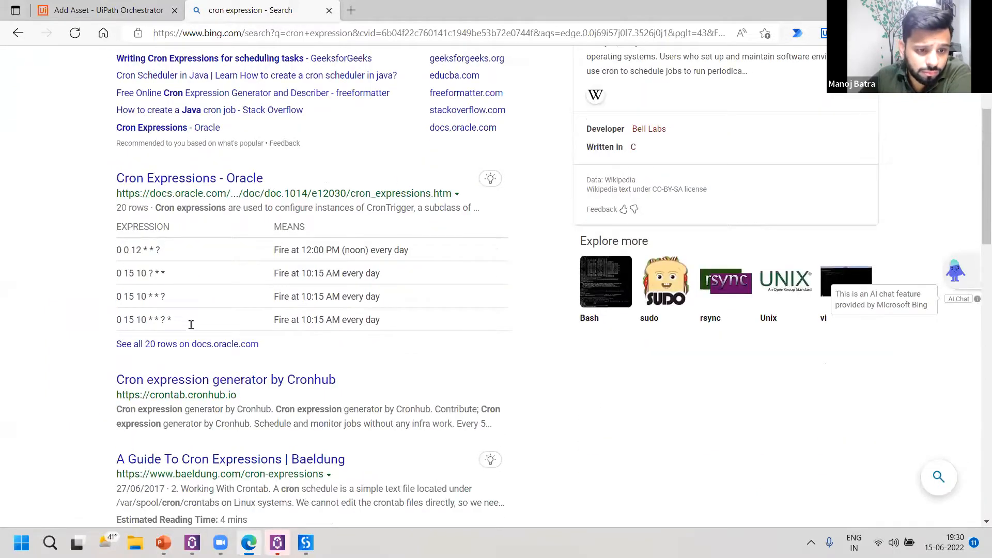
pyautogui.scroll(-1, 186, 315)
pyautogui.scroll(1, 185, 355)
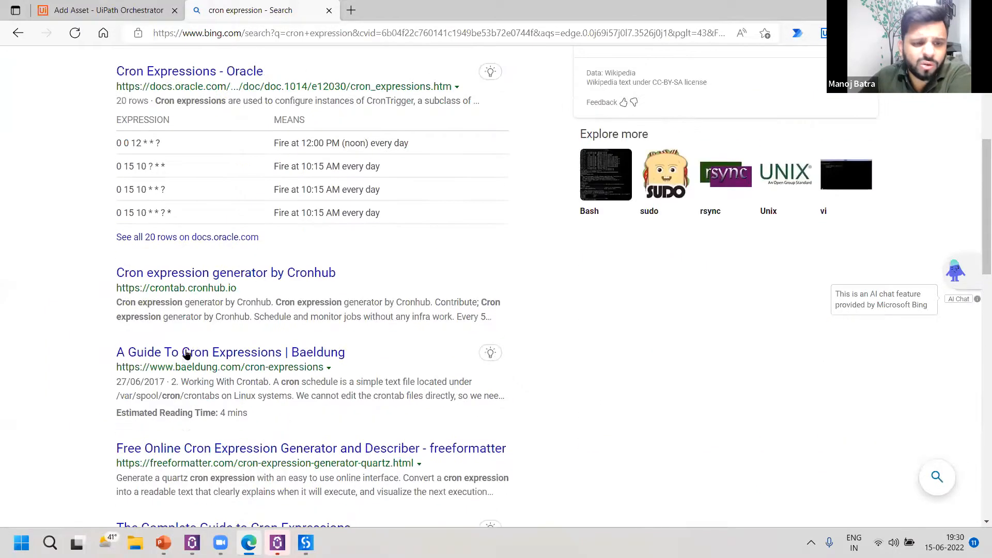
pyautogui.scroll(1, 445, 246)
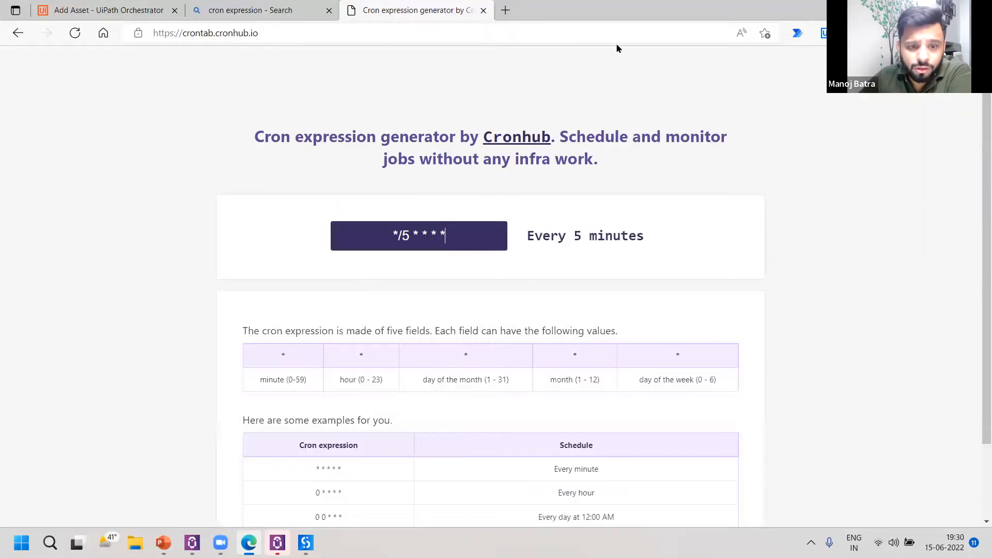
pyautogui.scroll(-2, 334, 277)
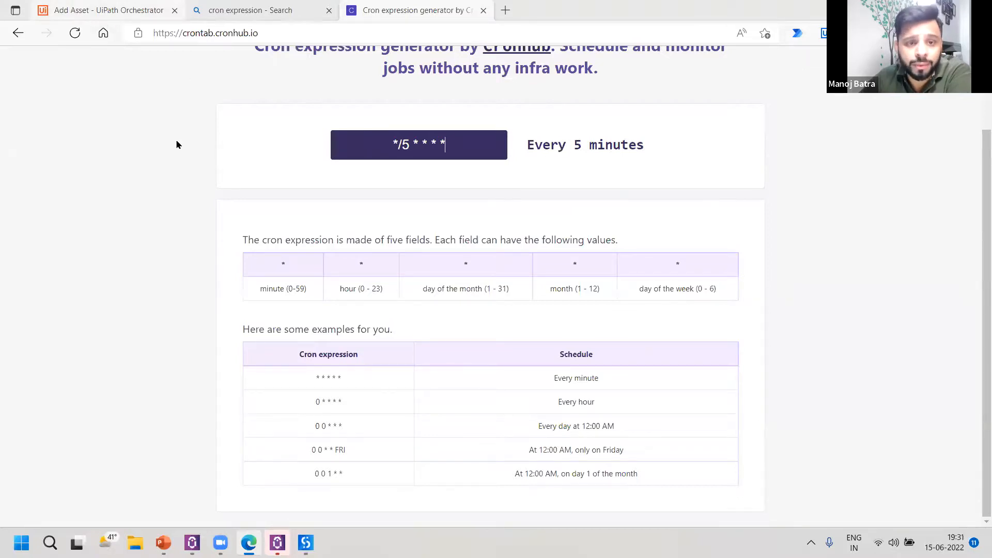
# Return to Orchestrator, leave the unfinished asset, and open a new time trigger in the Shared folder to examine its schedule options.
pyautogui.click(107, 10)
pyautogui.scroll(2, 220, 170)
pyautogui.click(110, 233)
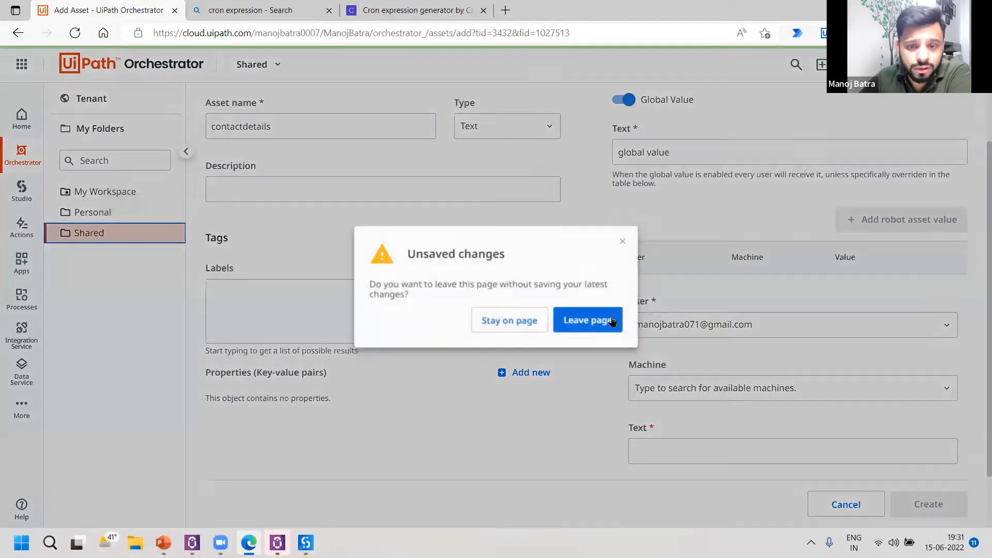
pyautogui.click(612, 320)
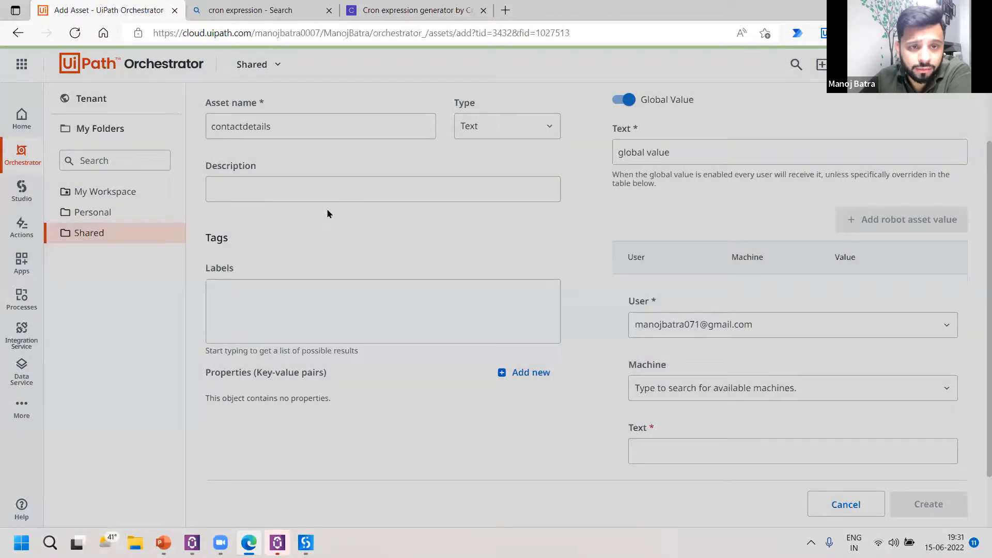
pyautogui.click(313, 101)
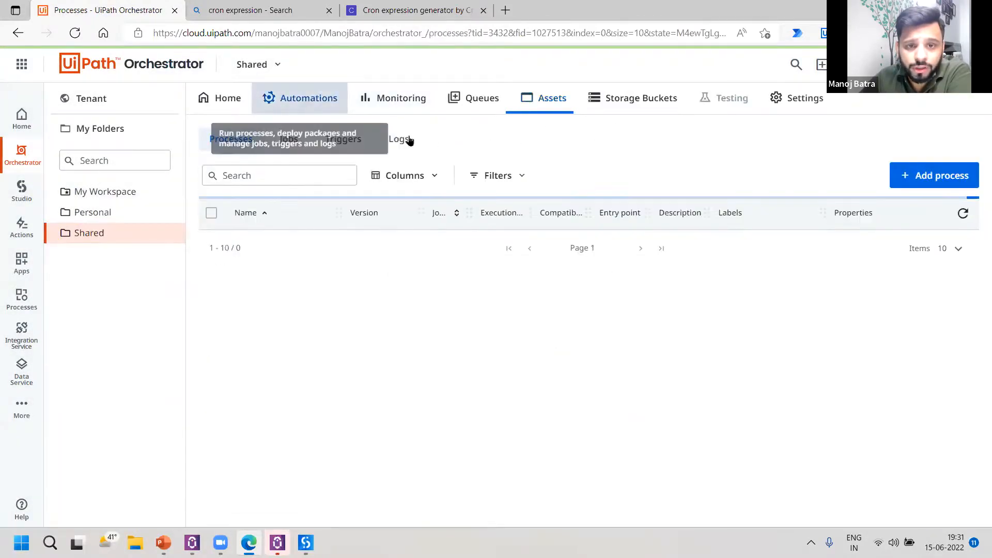
pyautogui.click(354, 152)
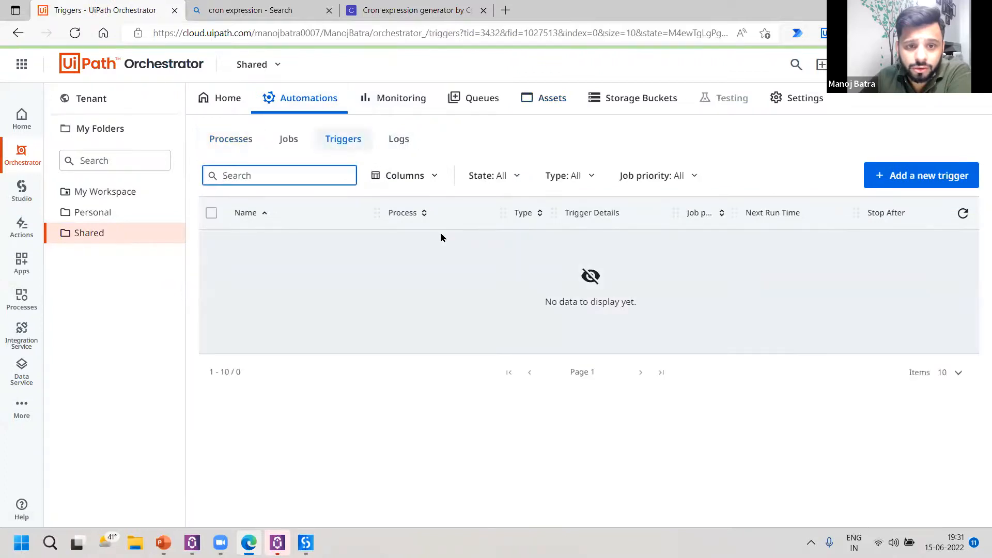
pyautogui.click(961, 176)
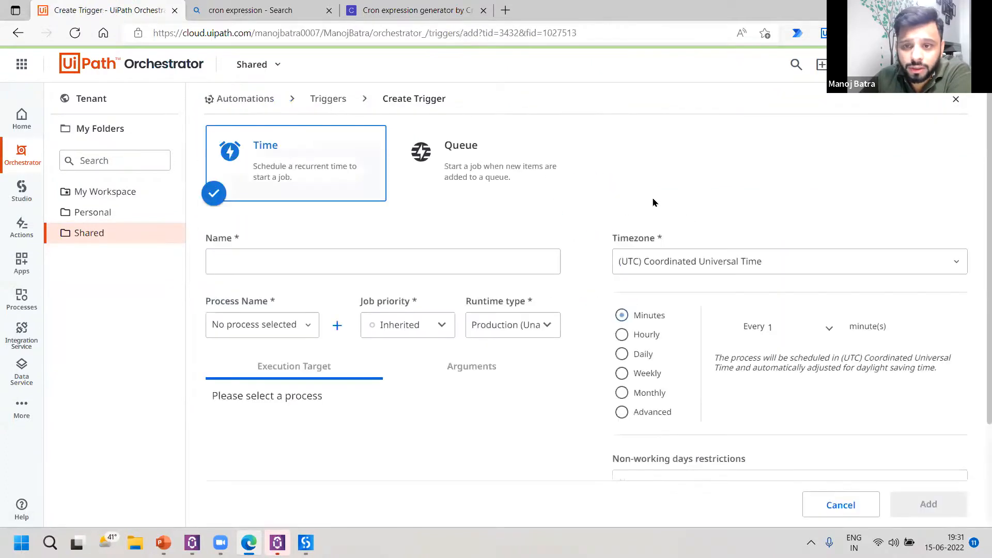
pyautogui.scroll(-1, 651, 279)
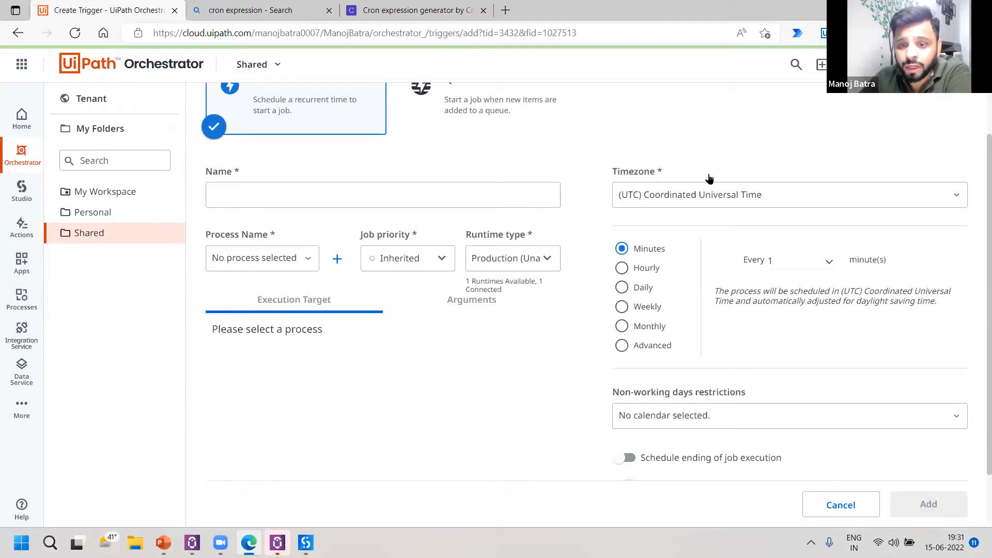
# Review the cron fields and example schedules on Cronhub, return to Orchestrator, and leave the unfinished trigger for the Shared folder's overview.
pyautogui.click(420, 10)
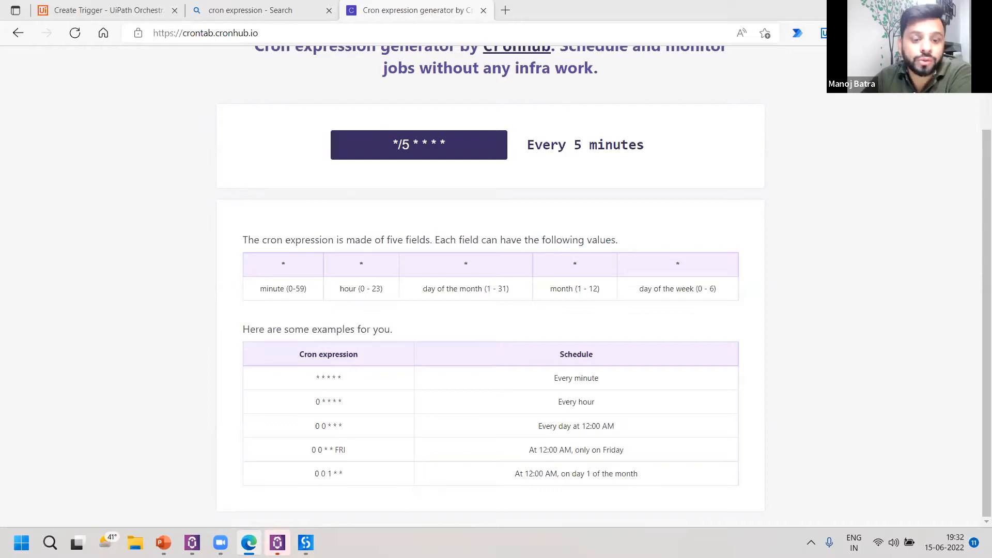
pyautogui.click(147, 4)
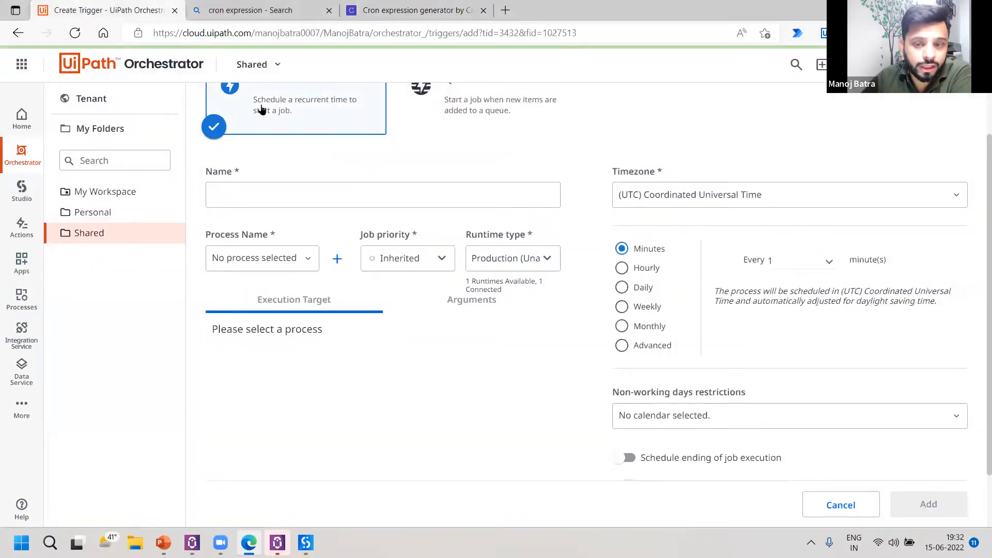
pyautogui.press('F5')
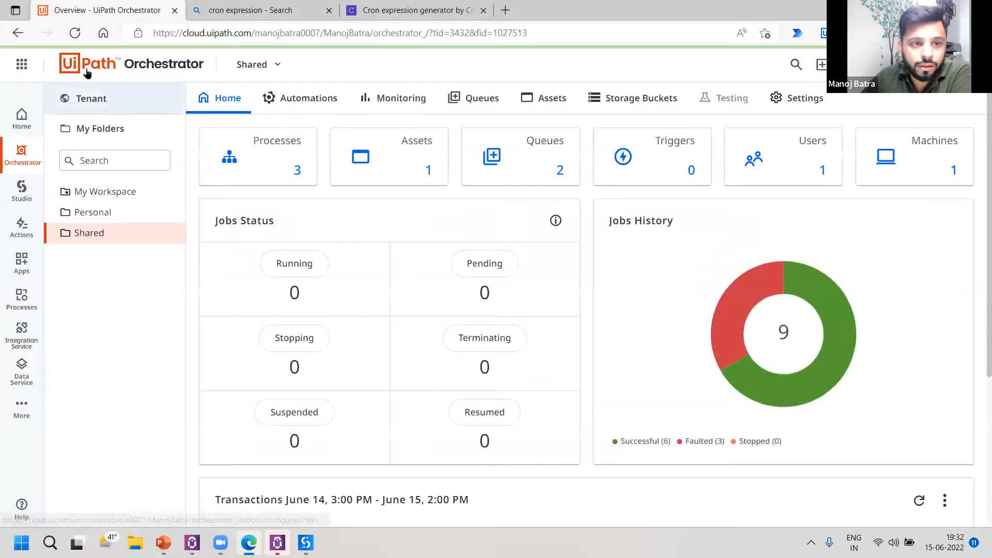
# Examine the tenant's configured robots, folders and access assignments, and list the account types that roles can be assigned to.
pyautogui.click(86, 110)
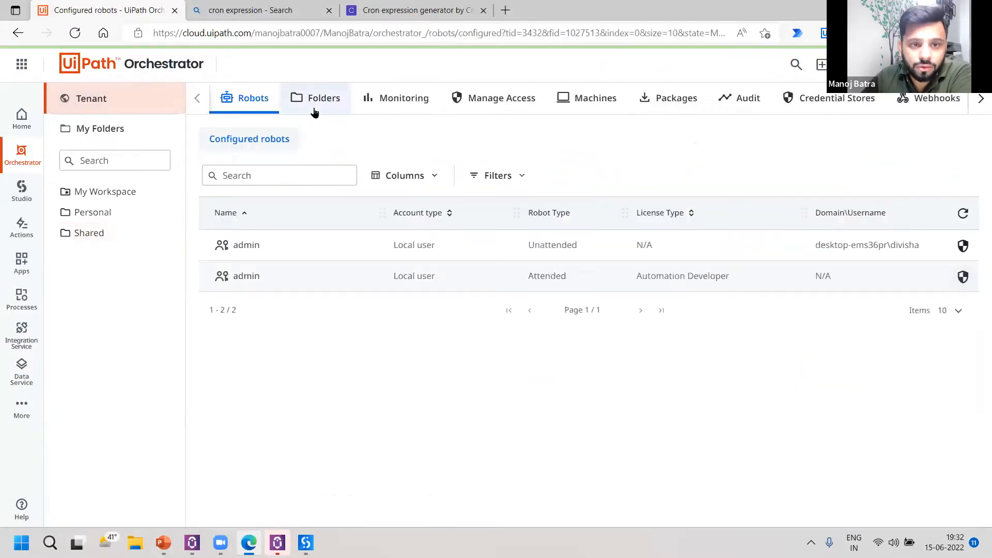
pyautogui.click(317, 100)
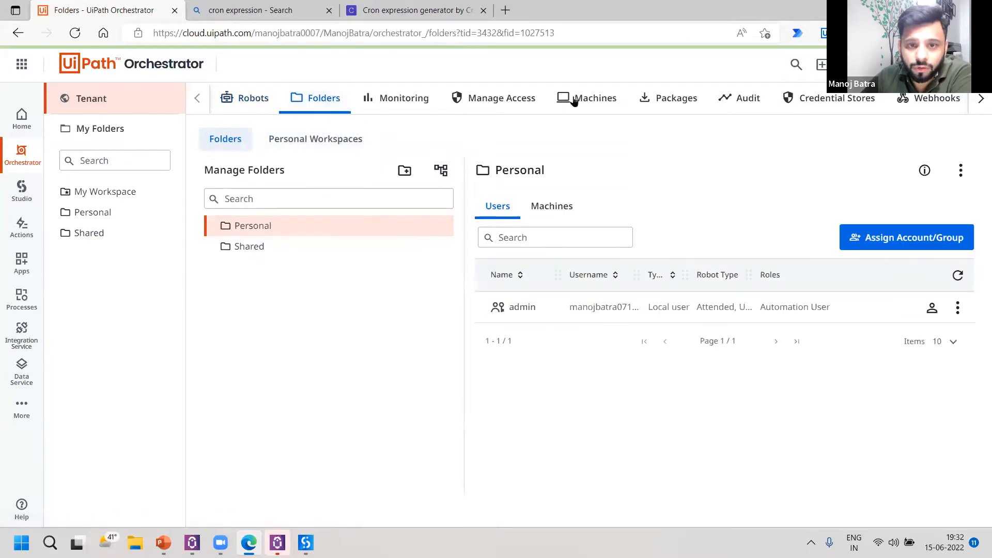
pyautogui.click(498, 98)
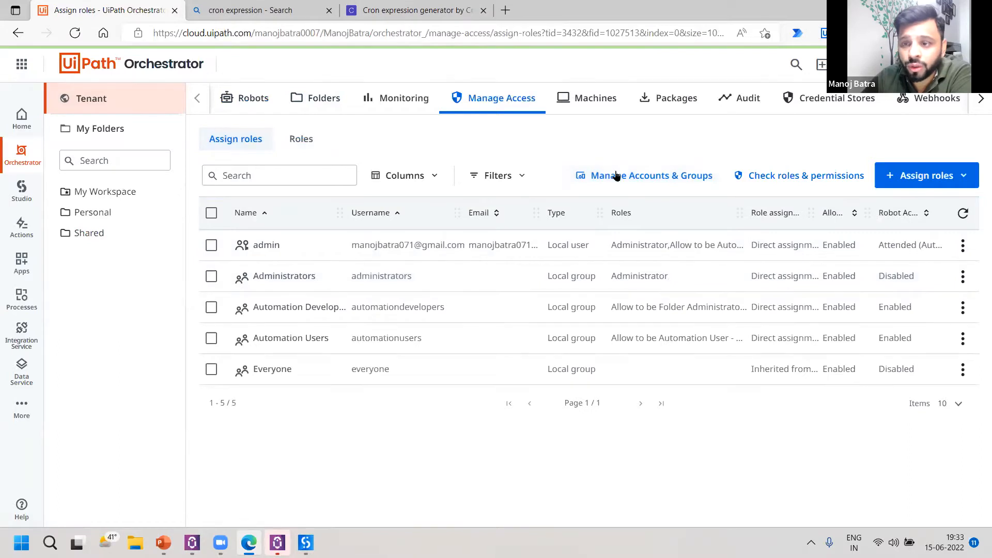
pyautogui.click(943, 182)
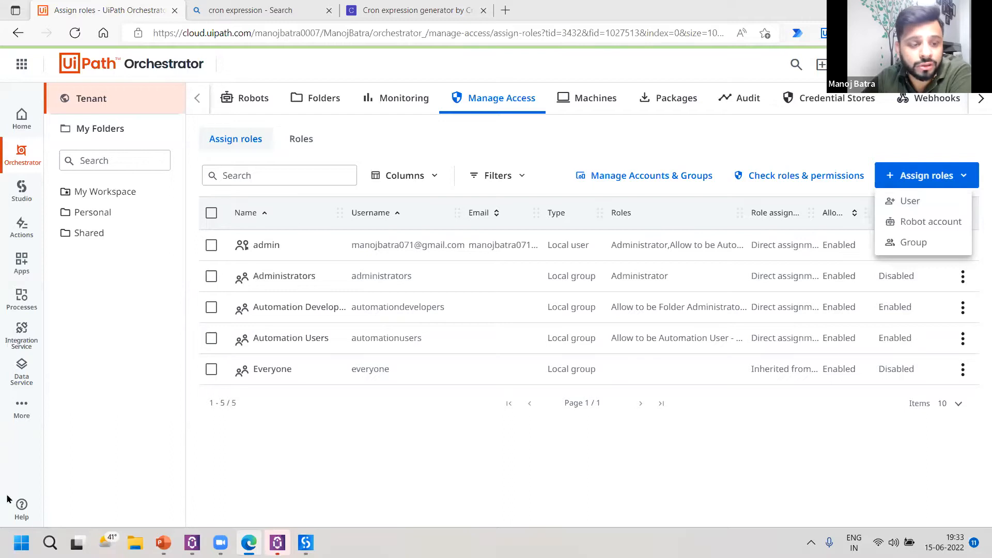
# Open the Admin area from the additional platform services.
pyautogui.click(16, 412)
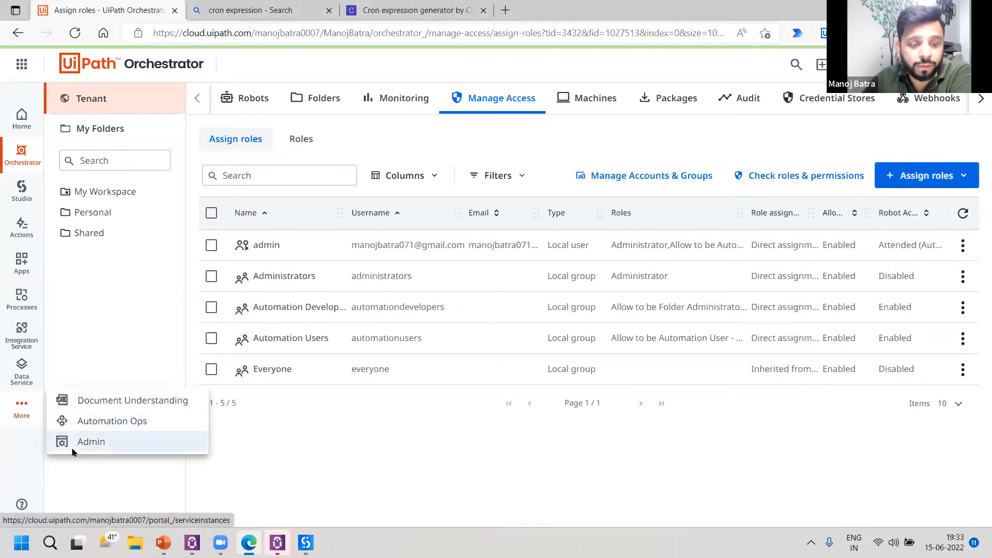